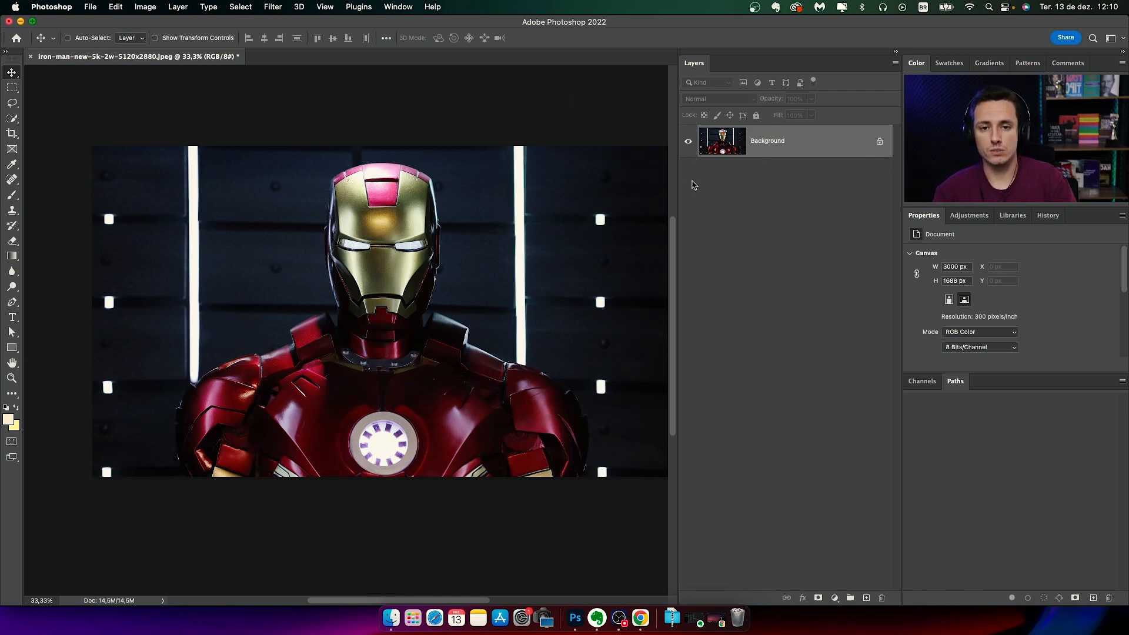
Duplicate the Background layer with the Iron Man photo and bring the layer's quick actions into view.
key("super+j")
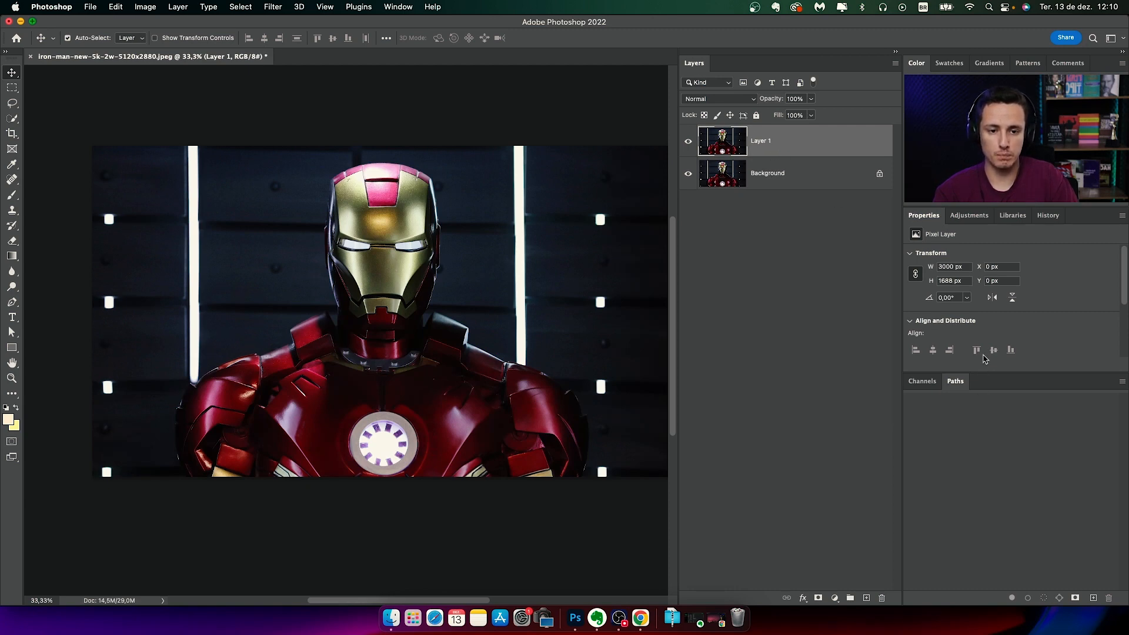
left_click_drag(1124, 274, 1125, 334)
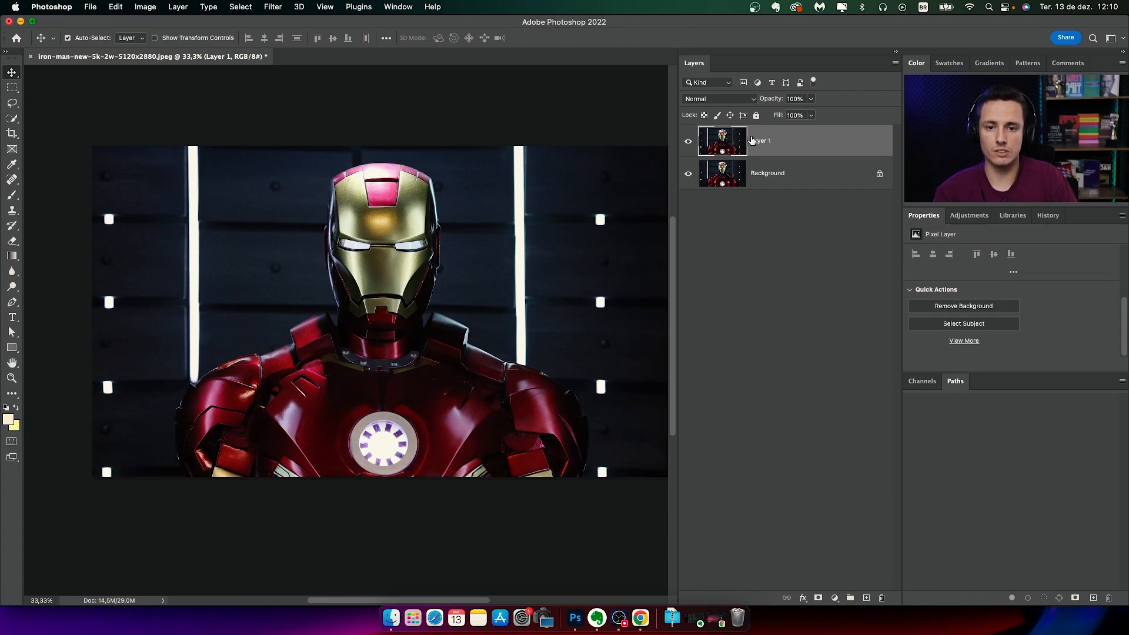
Convert the duplicated Iron Man layer to a smart object and rasterize it back to a pixel layer.
right_click(785, 154)
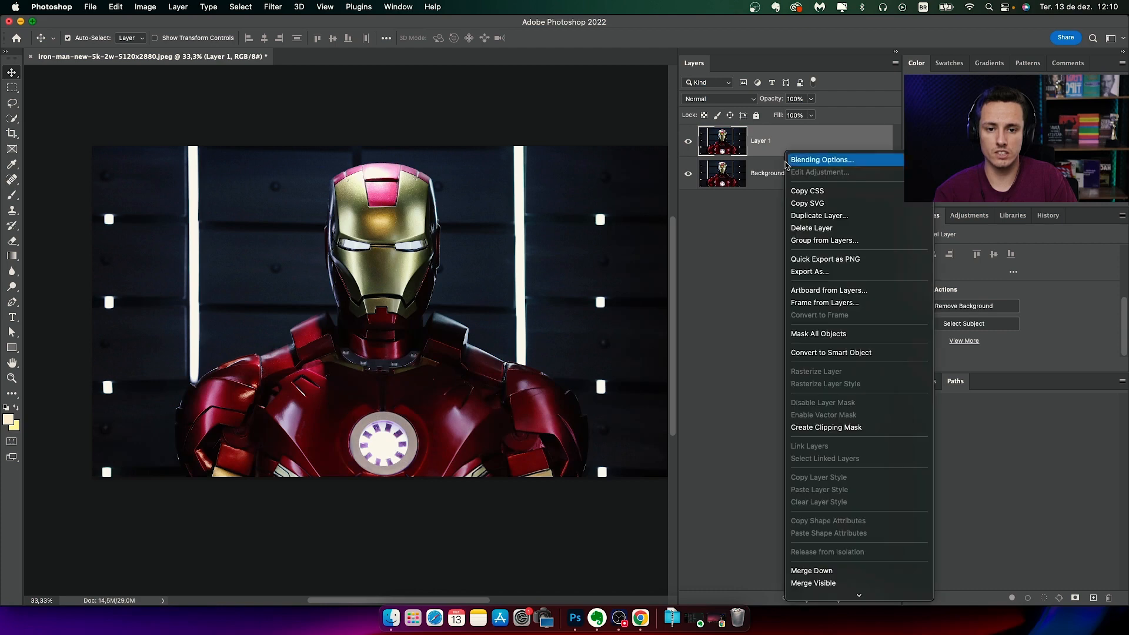
left_click(840, 362)
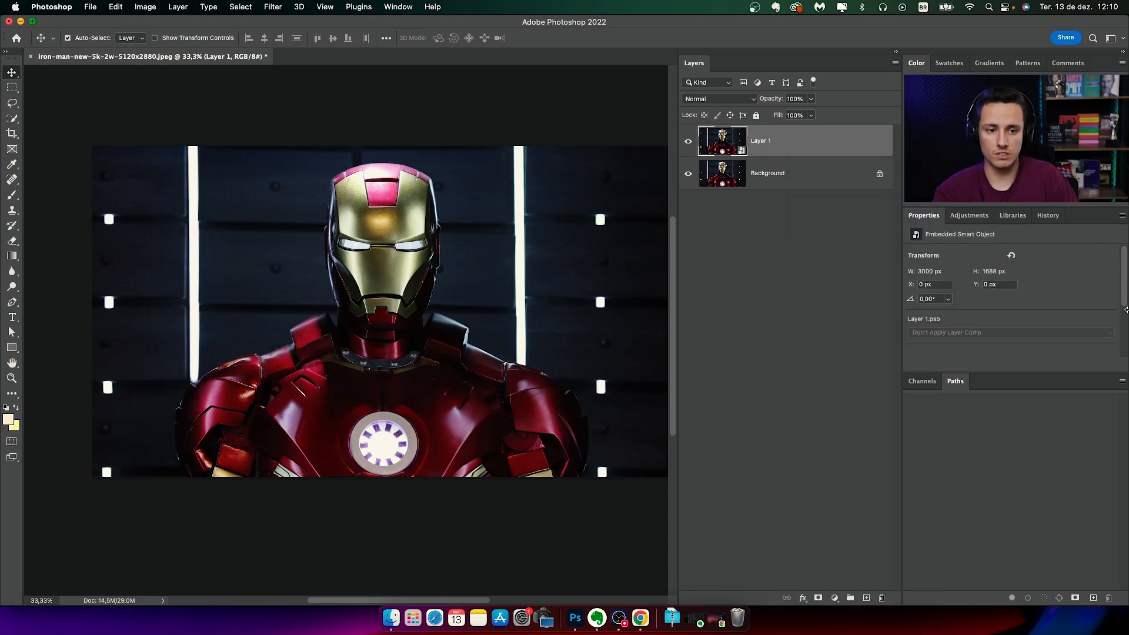
left_click_drag(1122, 279, 1127, 312)
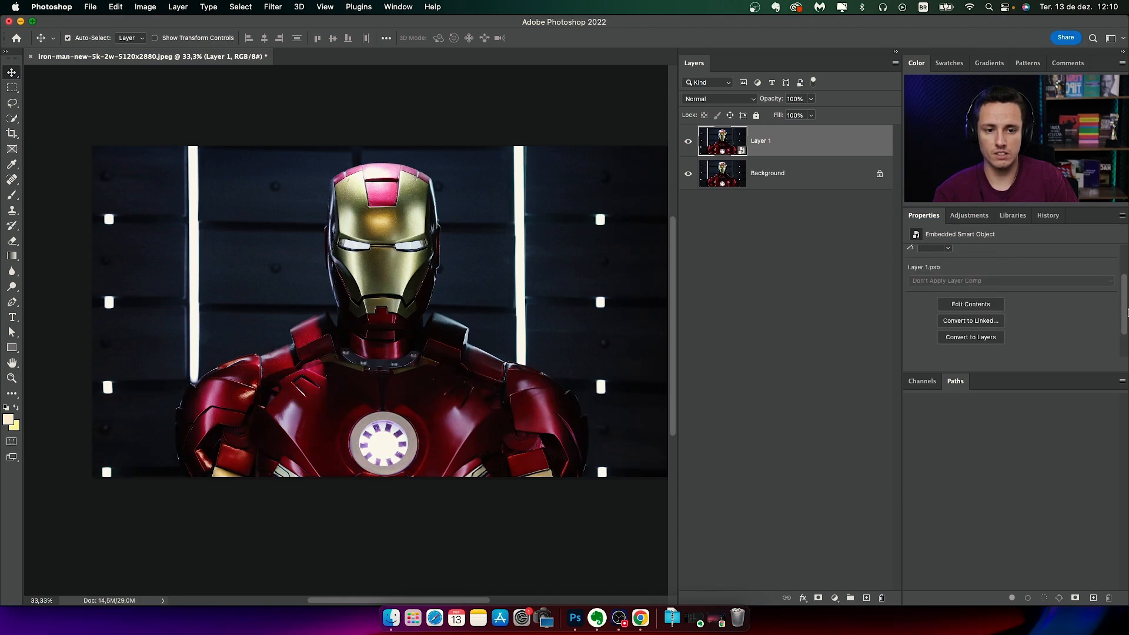
right_click(764, 151)
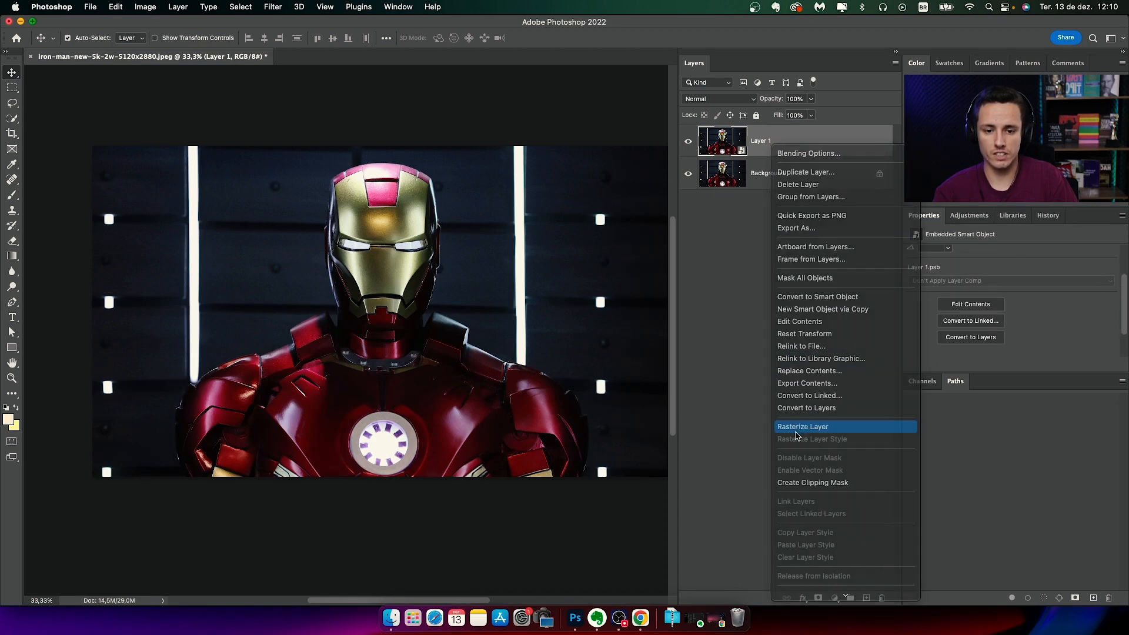
left_click(797, 426)
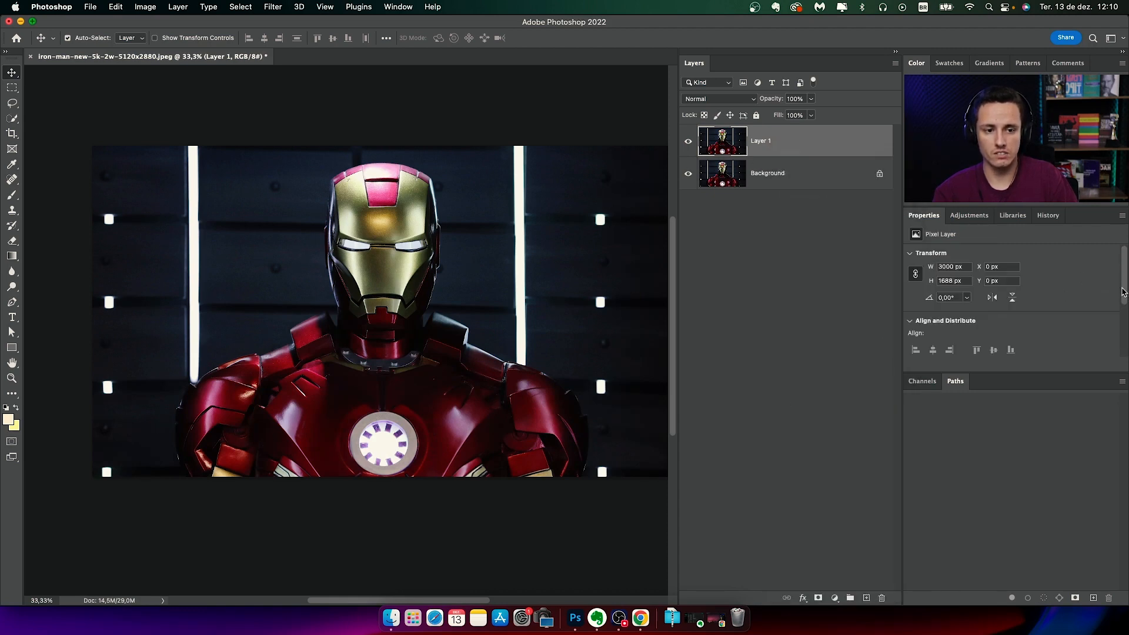
Remove the background from the duplicated Iron Man layer.
scroll(1122, 292, "down", 5)
left_click(972, 303)
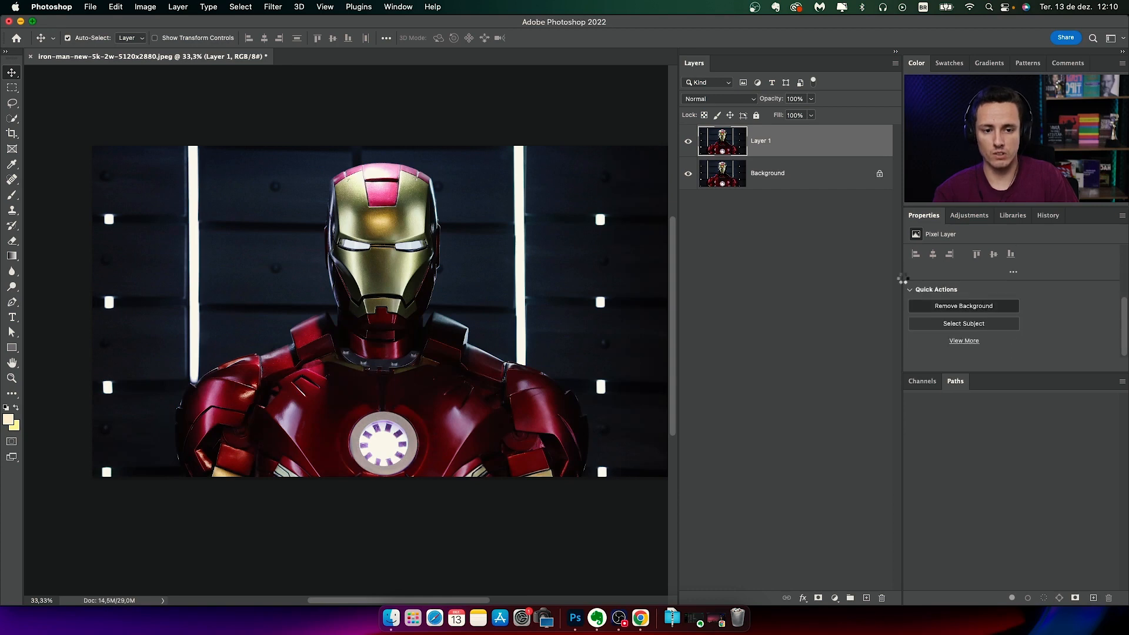
Try a brown solid color fill layer behind the cut-out figure and cancel it.
left_click(793, 176)
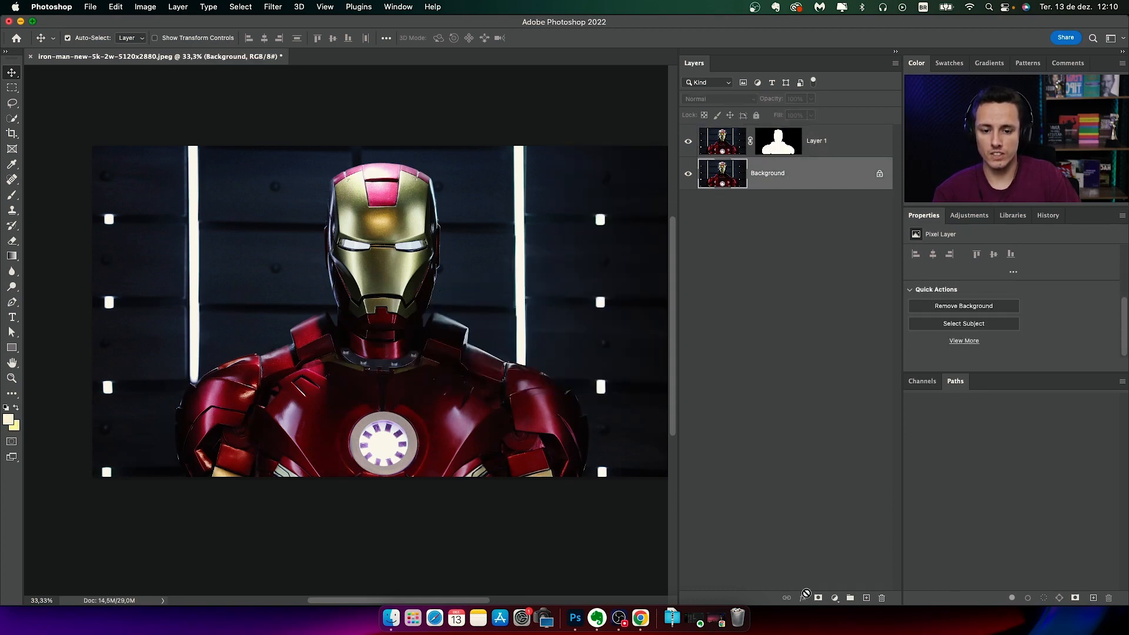
left_click(835, 598)
left_click(860, 332)
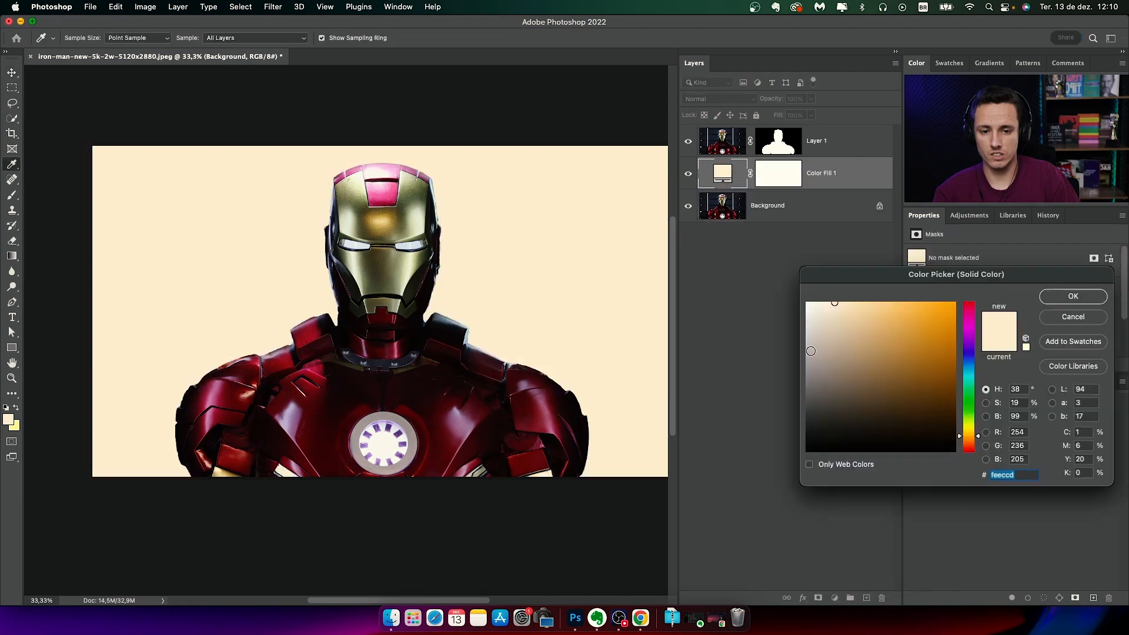
mouse_move(900, 364)
left_mouse_down()
mouse_move(926, 388)
mouse_move(830, 454)
mouse_move(815, 320)
mouse_move(921, 397)
mouse_move(847, 386)
left_mouse_up()
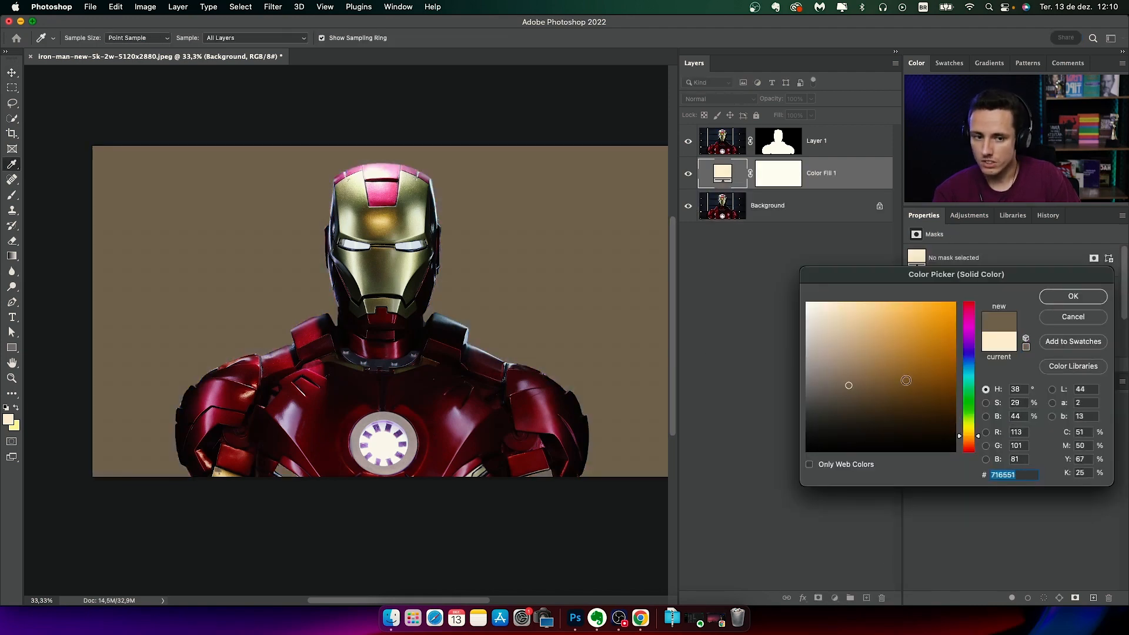
left_click(1074, 316)
Unlock the Background layer and place the night street image 3c044569f393ab5ecfe4ae9978339559.jpeg from the Iron Chuva folder behind the cut-out figure.
left_click(887, 175)
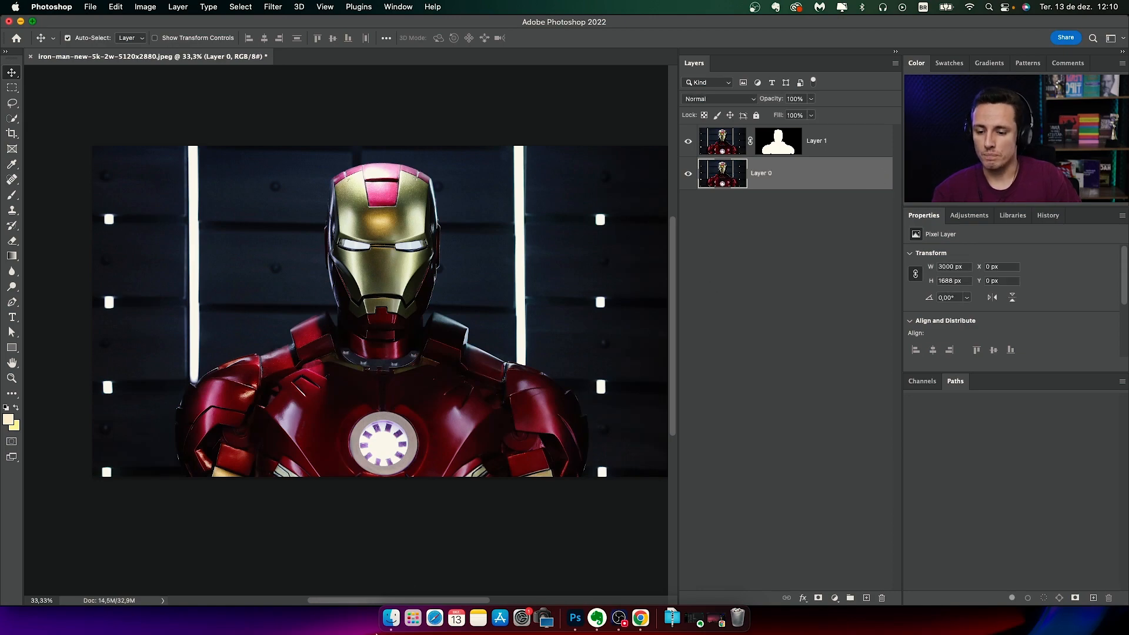
left_click(392, 617)
left_click(609, 229)
key("space")
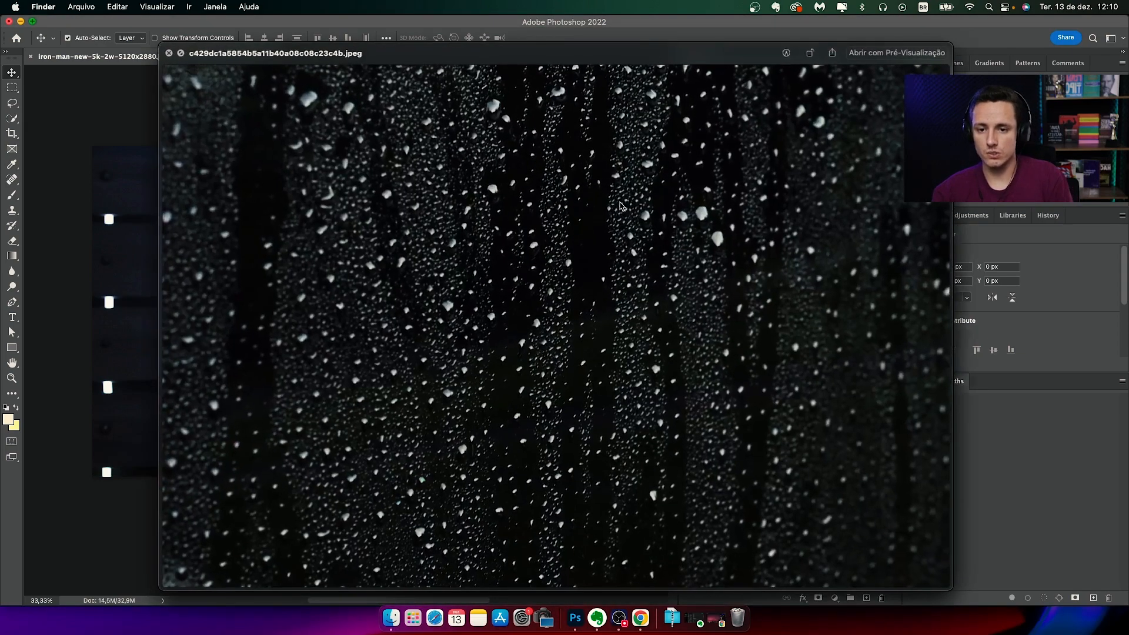
key("Up")
key("Up")
key("space")
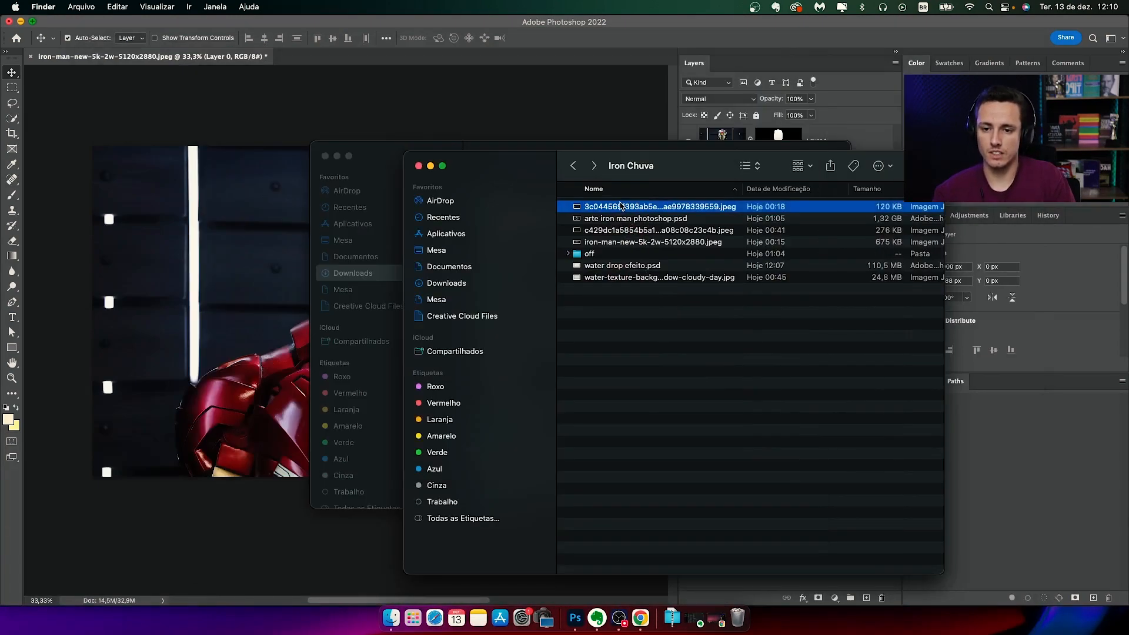
left_click_drag(654, 201, 590, 119)
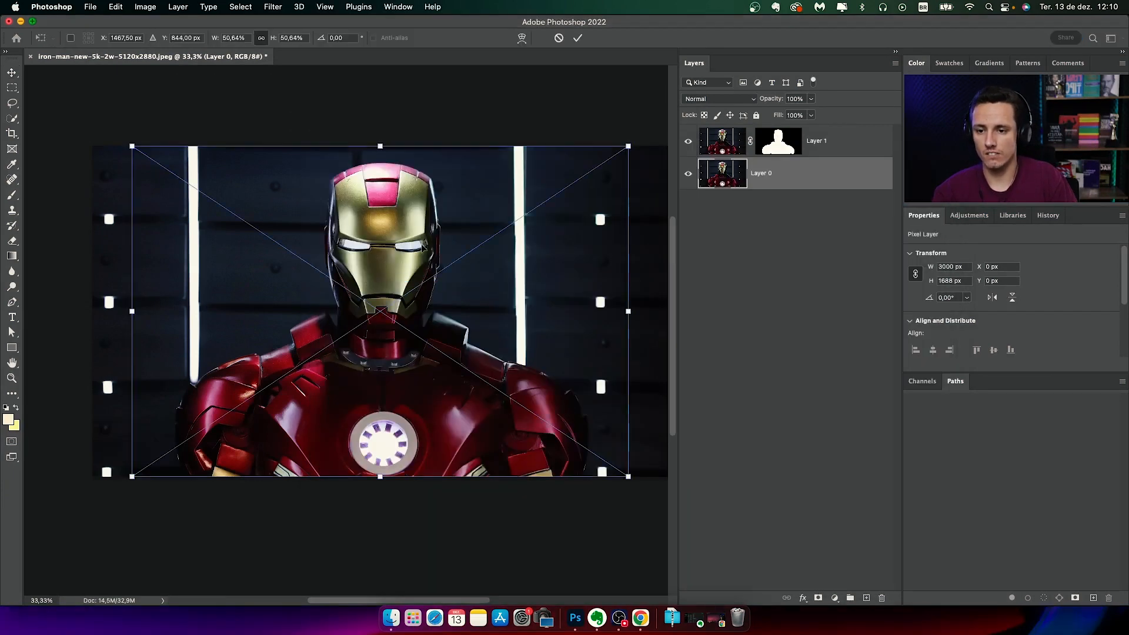
Scale the placed street image to about 73% and shift it down so that it covers the whole canvas.
key("super+minus")
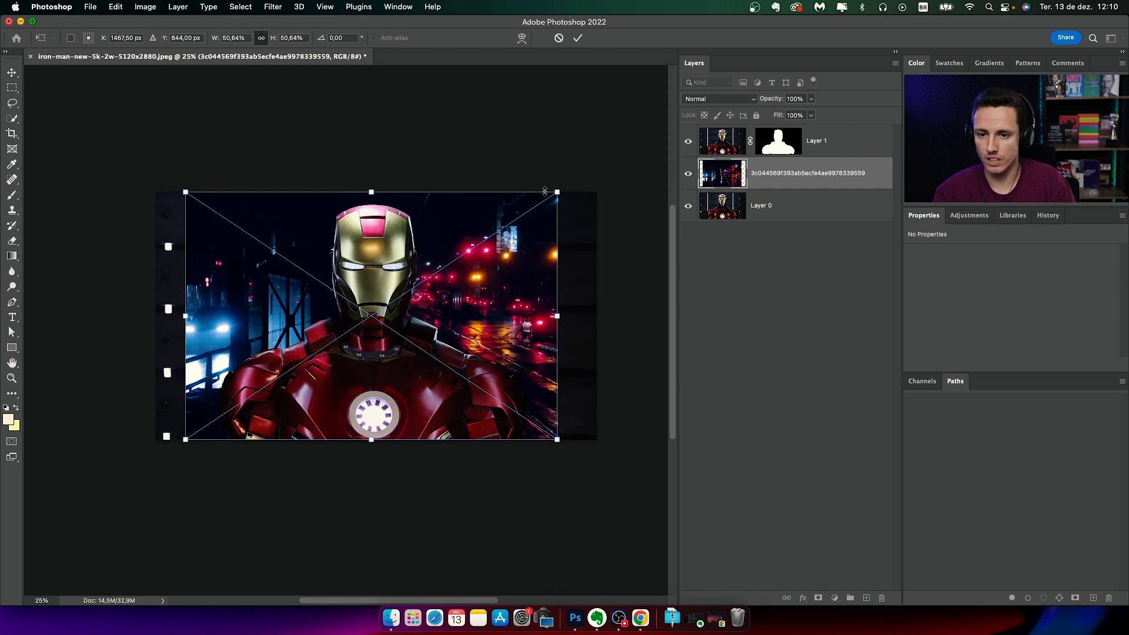
left_click_drag(545, 191, 647, 158)
left_click_drag(535, 277, 546, 301)
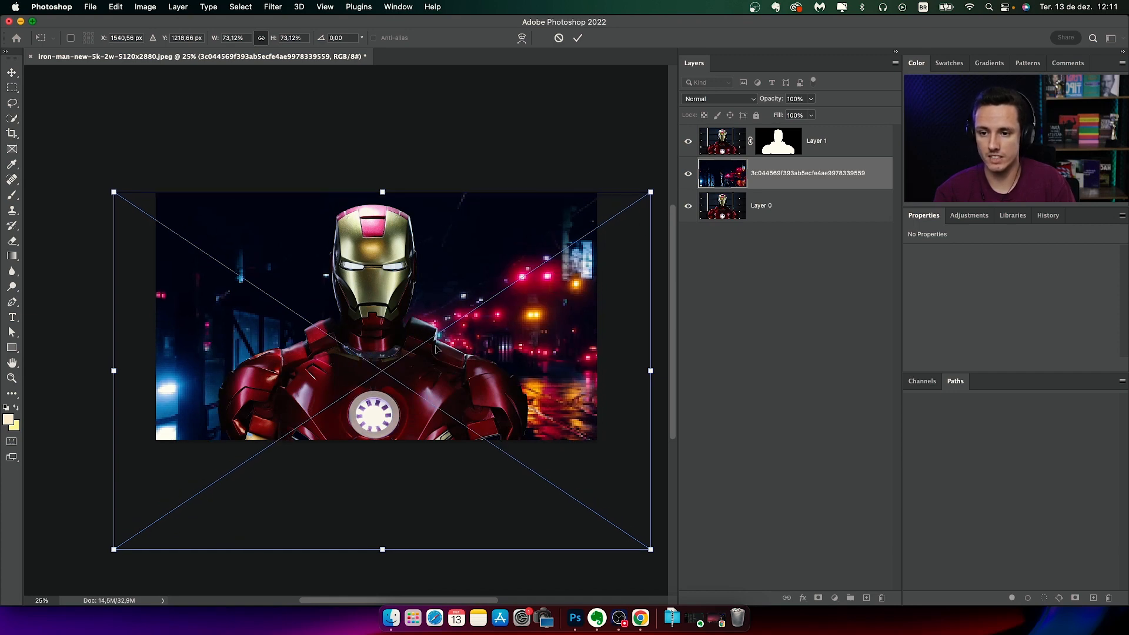
key("Return")
Sketch thin red light-direction lines from the upper edges toward the figure on a new layer and delete that layer.
key("super+shift+alt+n")
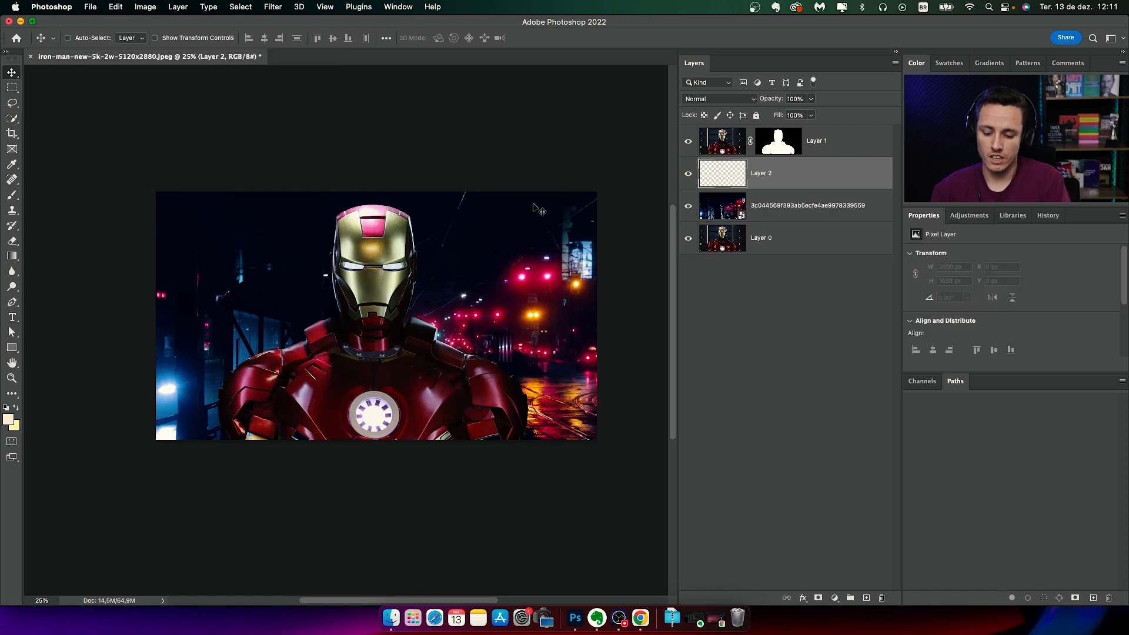
key("b")
left_click(514, 283, "alt")
left_click_drag(582, 203, 415, 320)
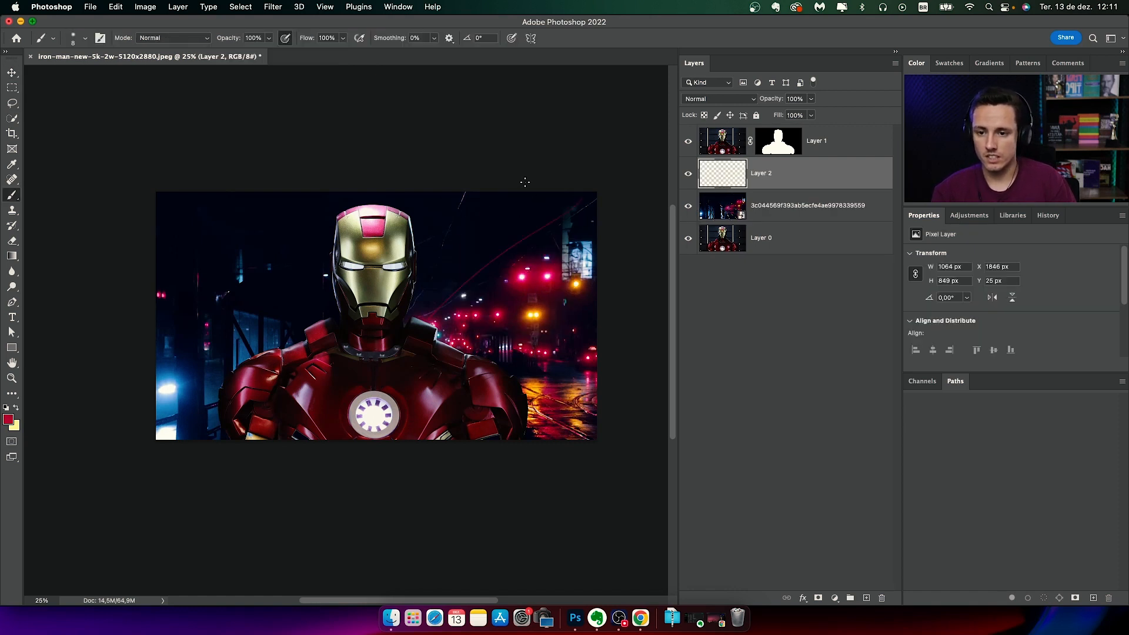
left_click_drag(507, 193, 400, 304)
left_click_drag(178, 193, 334, 298)
left_click_drag(154, 221, 324, 326)
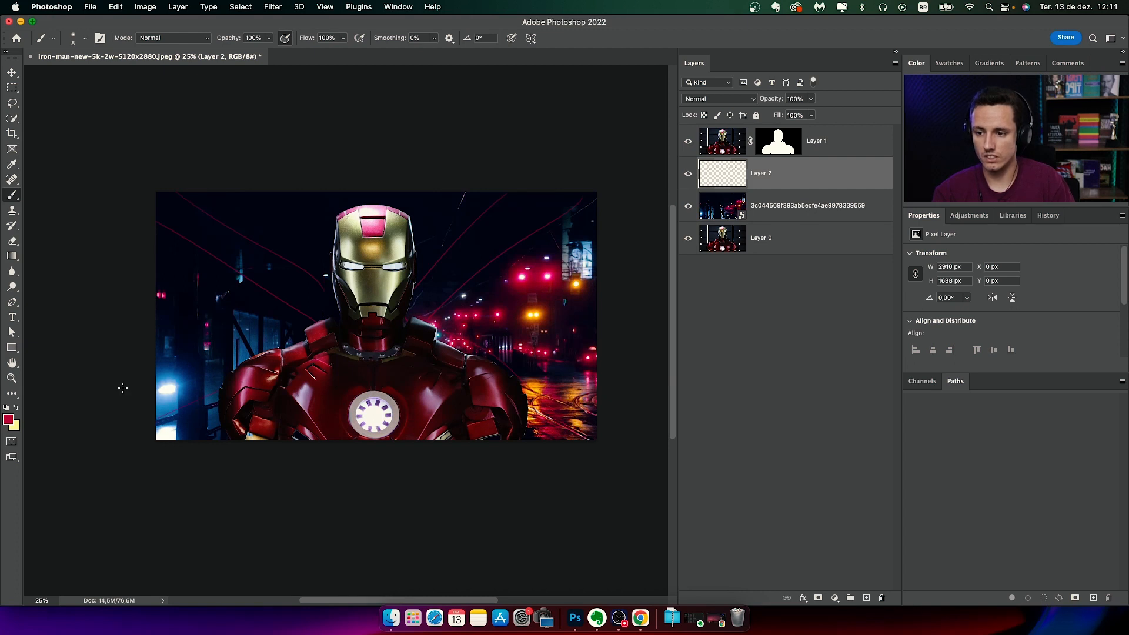
key("BackSpace")
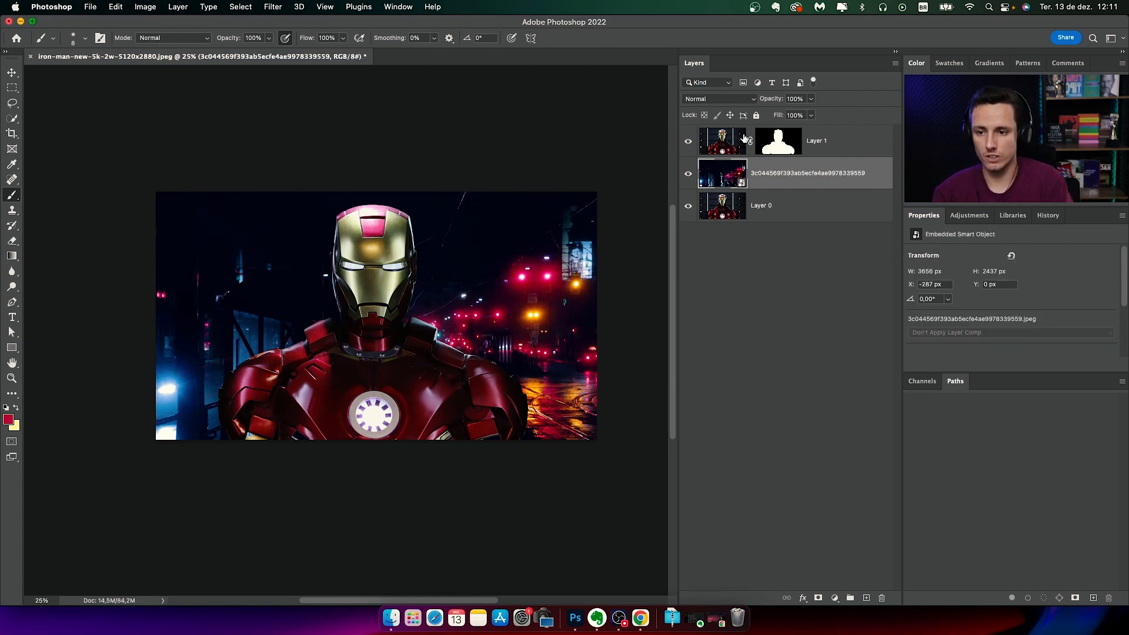
Rename the placed street image layer as bg.
key("v")
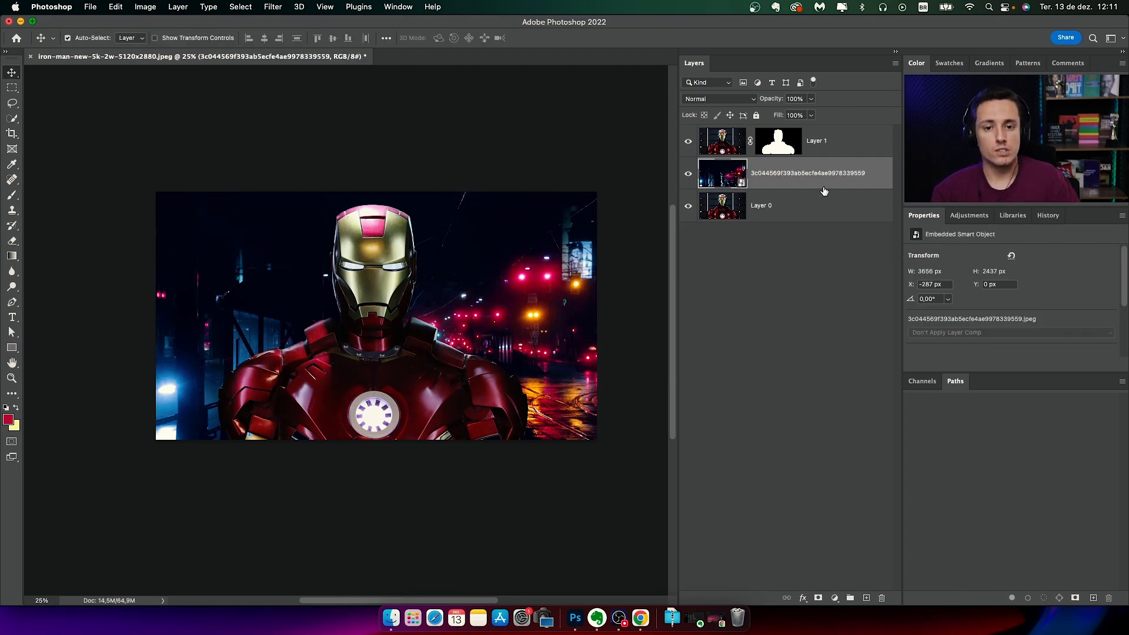
double_click(797, 174)
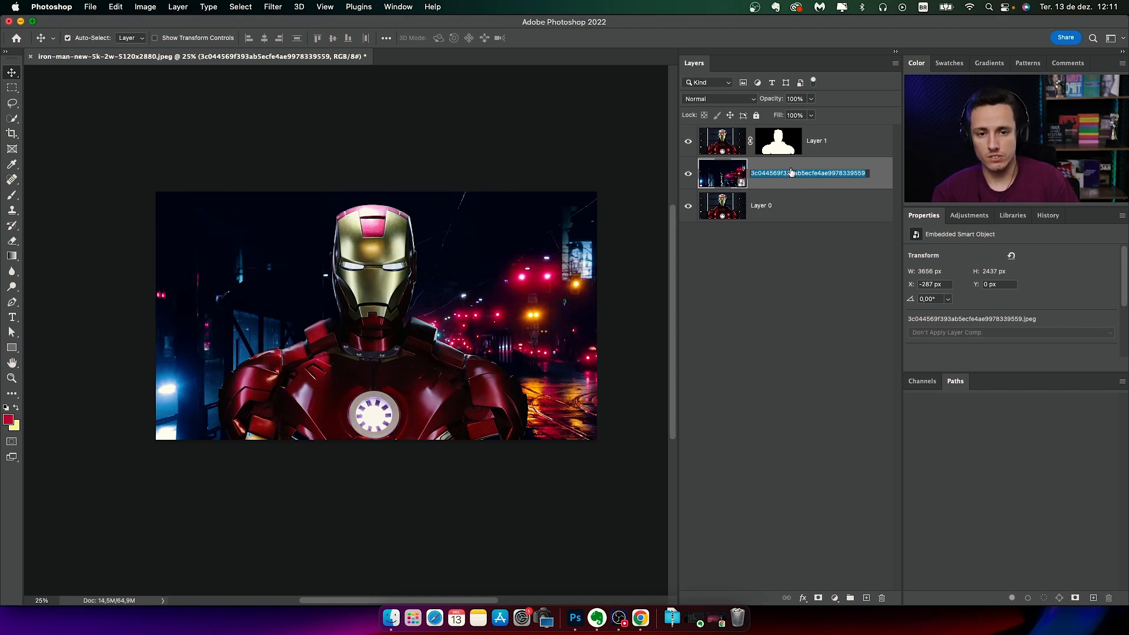
key("BackSpace")
type("bg")
key("Return")
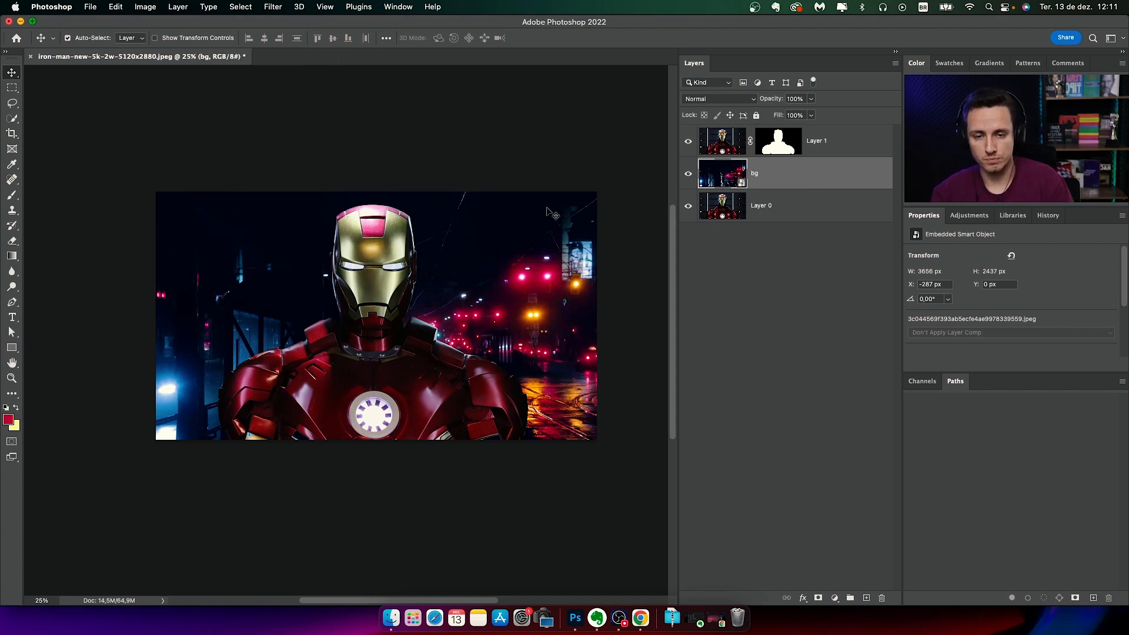
Duplicate the bg layer above the cut-out figure and apply a Gaussian Blur with a 200-pixel radius to the copy.
left_click_drag(785, 185, 791, 132)
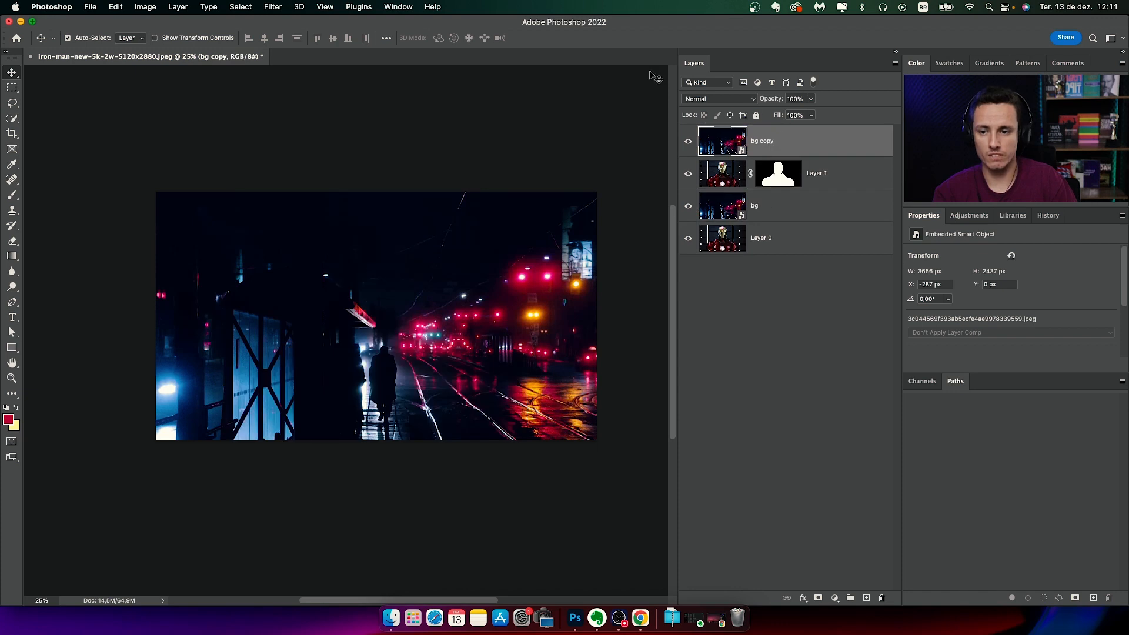
left_click(272, 6)
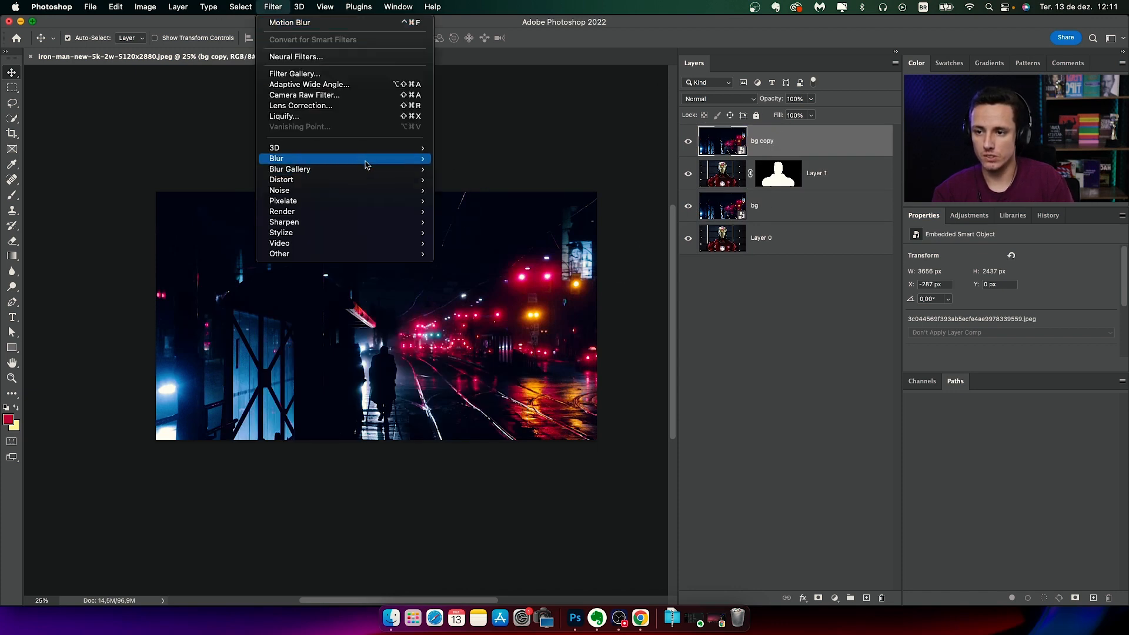
mouse_move(365, 162)
left_click(504, 200)
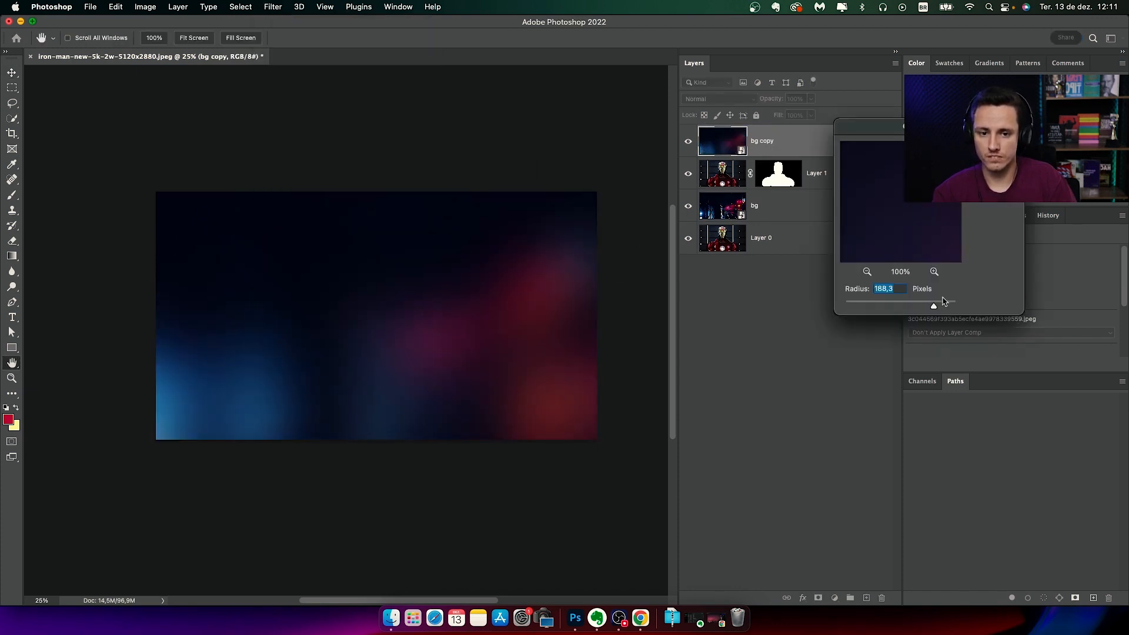
mouse_move(936, 306)
left_mouse_down()
mouse_move(906, 306)
mouse_move(945, 306)
mouse_move(935, 303)
left_mouse_up()
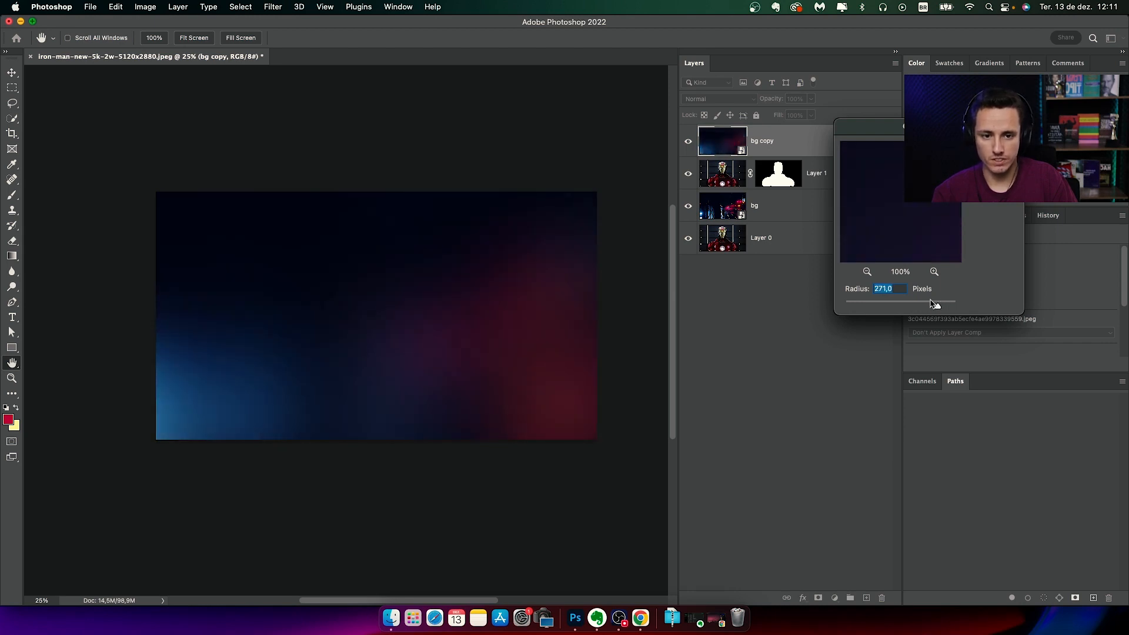
type("200")
key("Return")
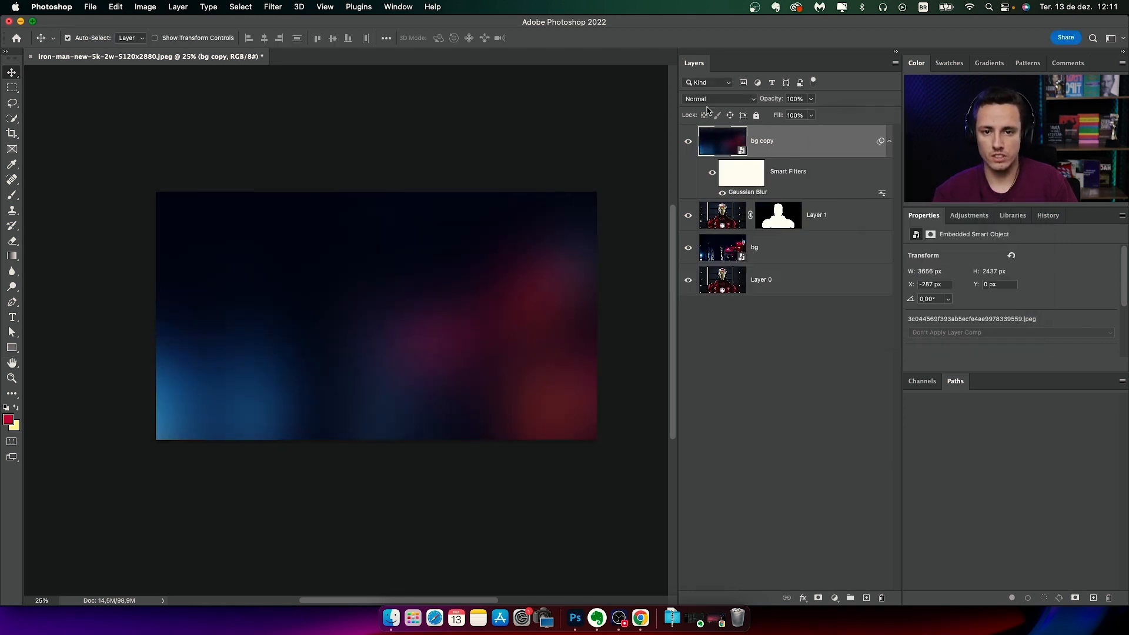
Set the blurred bg copy's blend mode to Color and its opacity to 40%, with its smart filter list collapsed.
left_click(709, 99)
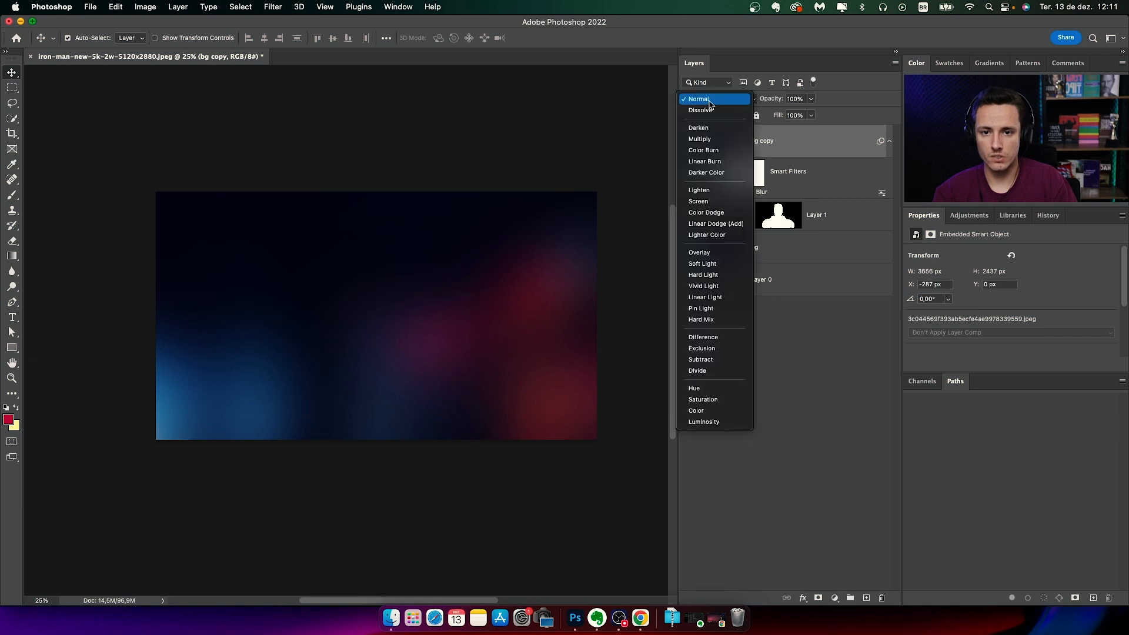
left_click(705, 411)
left_click(890, 143)
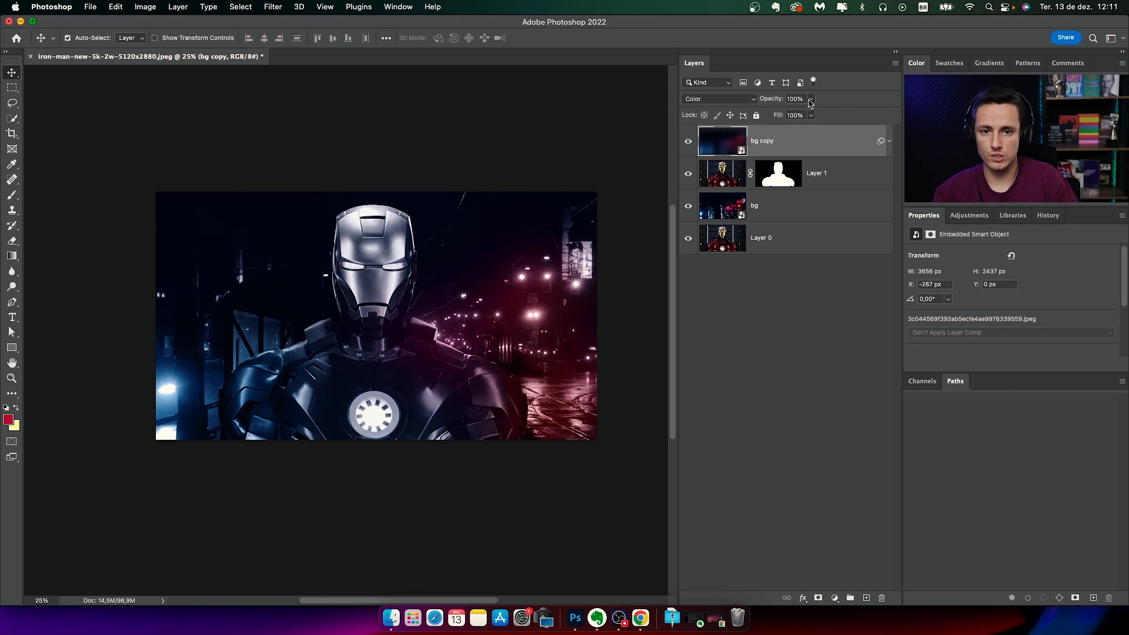
left_click_drag(811, 102, 781, 119)
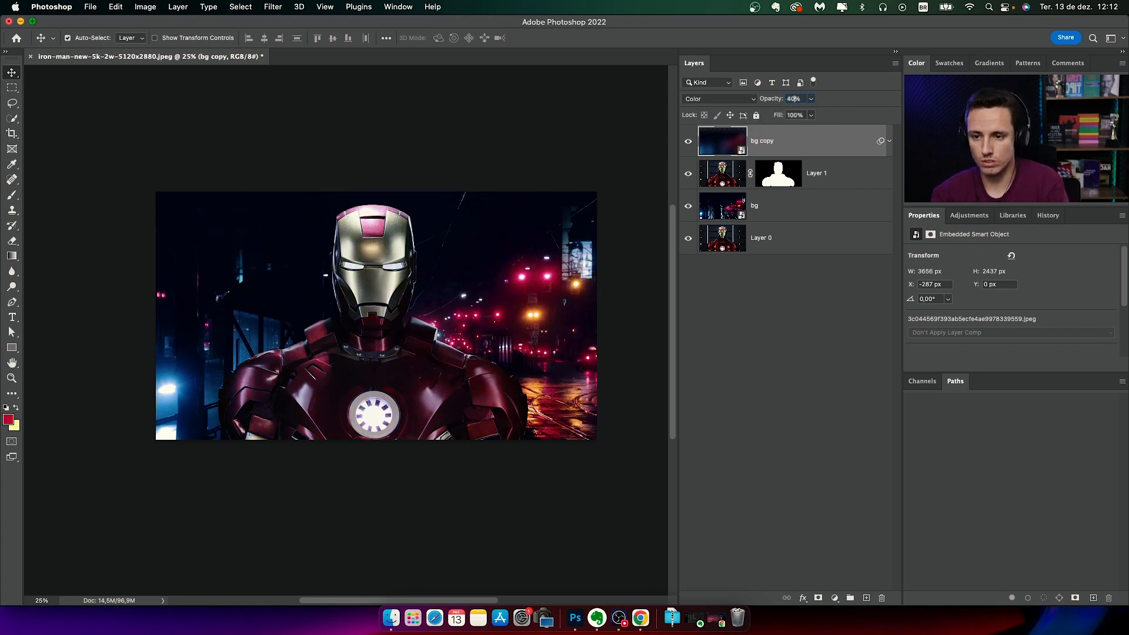
key("Return")
Examine the figure up close and compare the image with the bg copy layer hidden and shown.
key("super+plus")
key("super+plus")
key("super+plus")
key("super+plus")
left_click_drag(443, 320, 416, 307)
key("super+0")
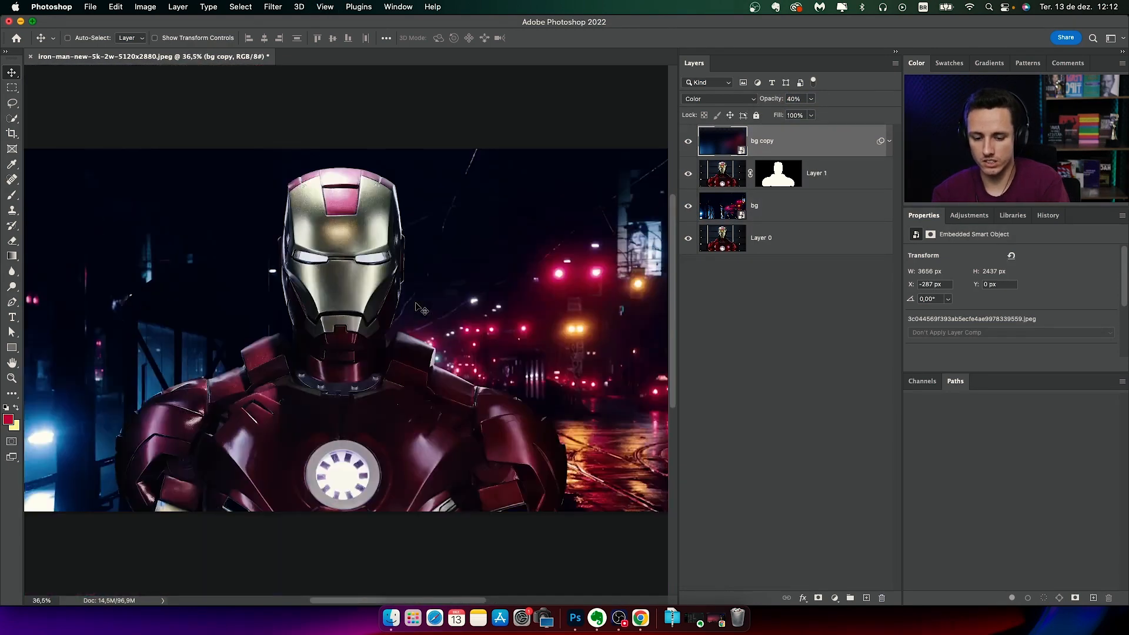
key("super+minus")
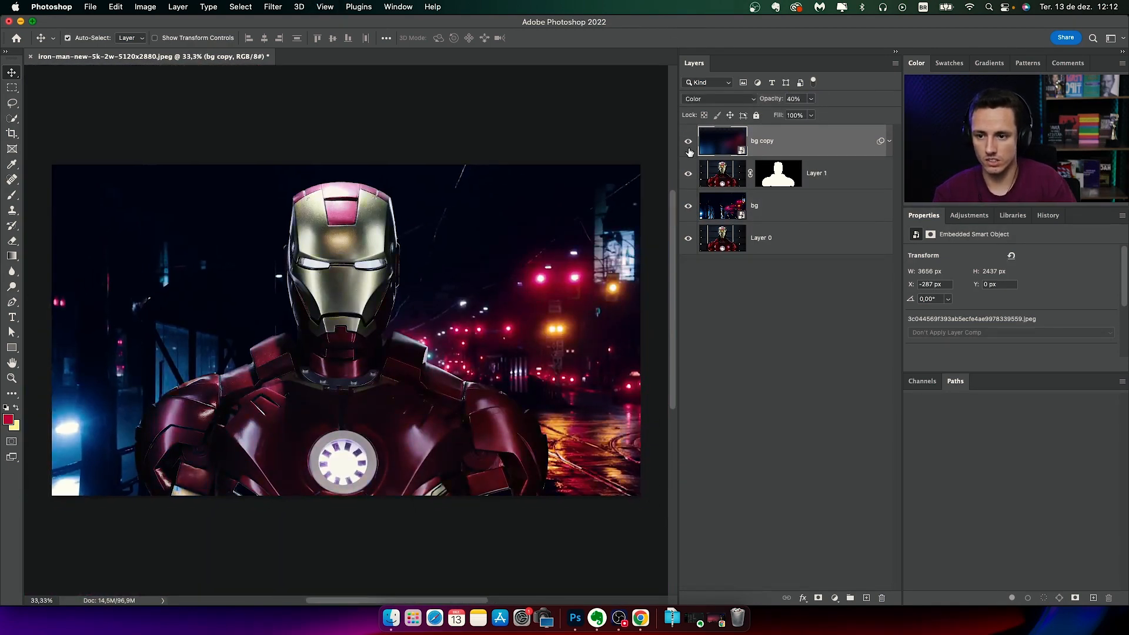
left_click(689, 142)
left_click(689, 142)
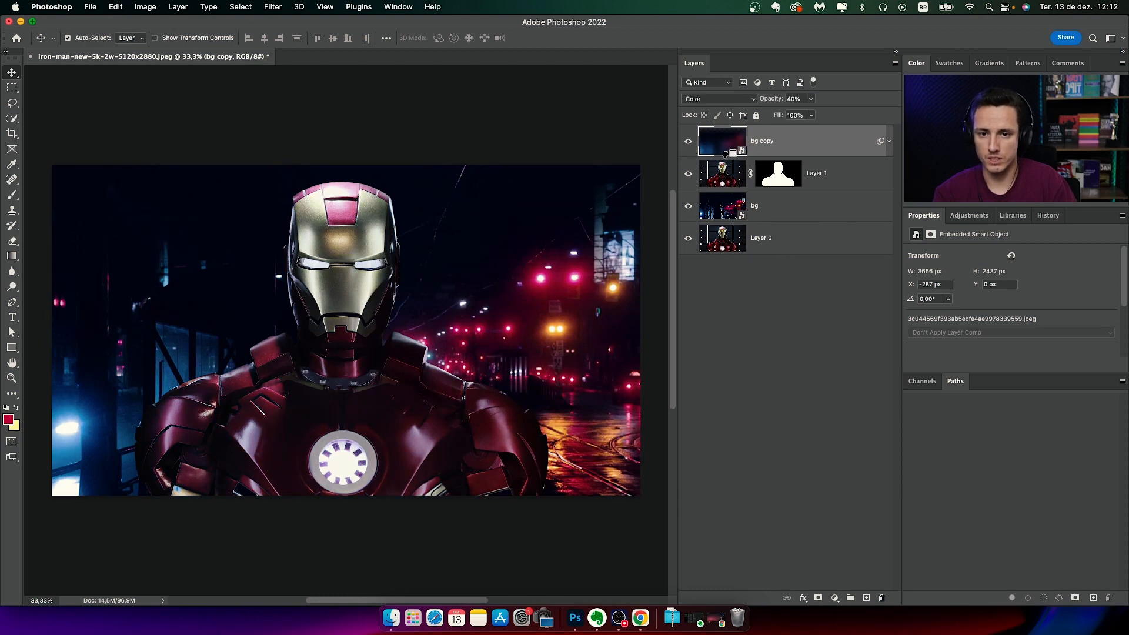
Clip the bg copy layer to the cut-out figure's Layer 1 and compare the image with the clipped layer hidden and shown.
left_click(724, 157, "alt")
left_click(689, 142)
left_click(689, 142)
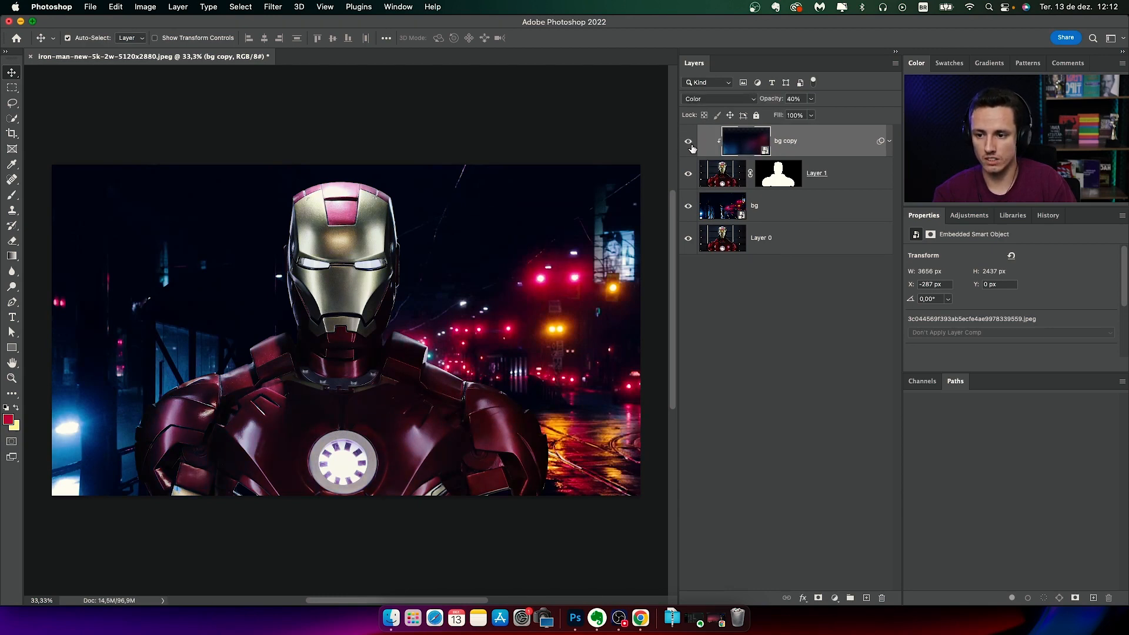
left_click(689, 142)
left_click(689, 143)
left_click(689, 142)
left_click(689, 142)
mouse_move(491, 200)
left_mouse_down()
mouse_move(540, 219)
mouse_move(498, 201)
left_mouse_up()
Put the bg layer in a group named bg and delete the original image layer, Layer 0.
left_click(792, 215)
key("super+g")
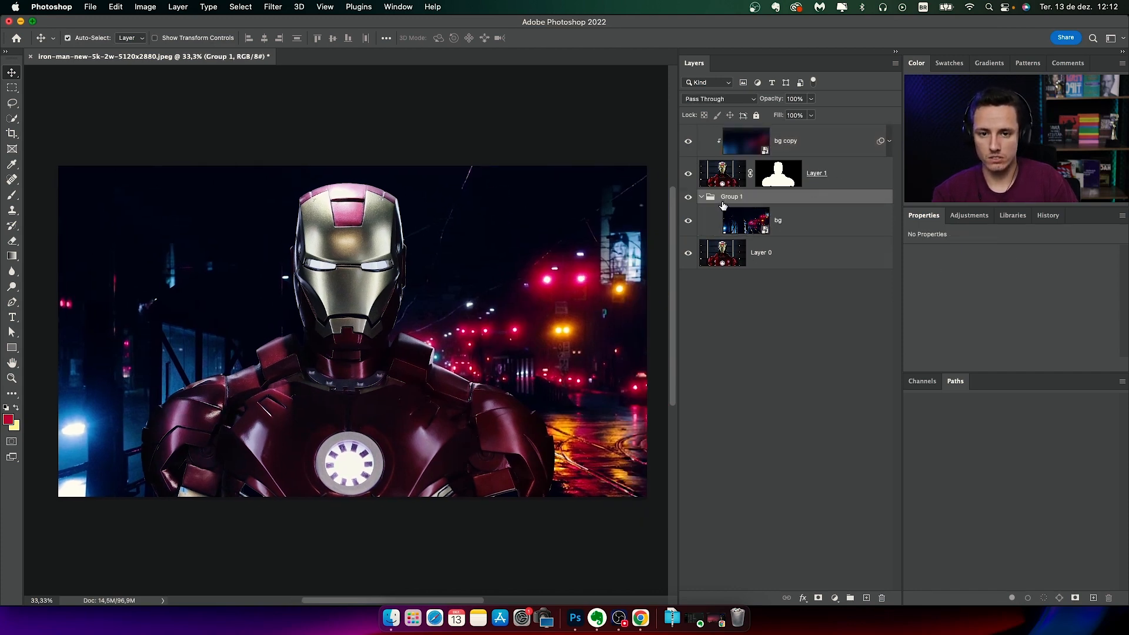
left_click(803, 268)
key("Delete")
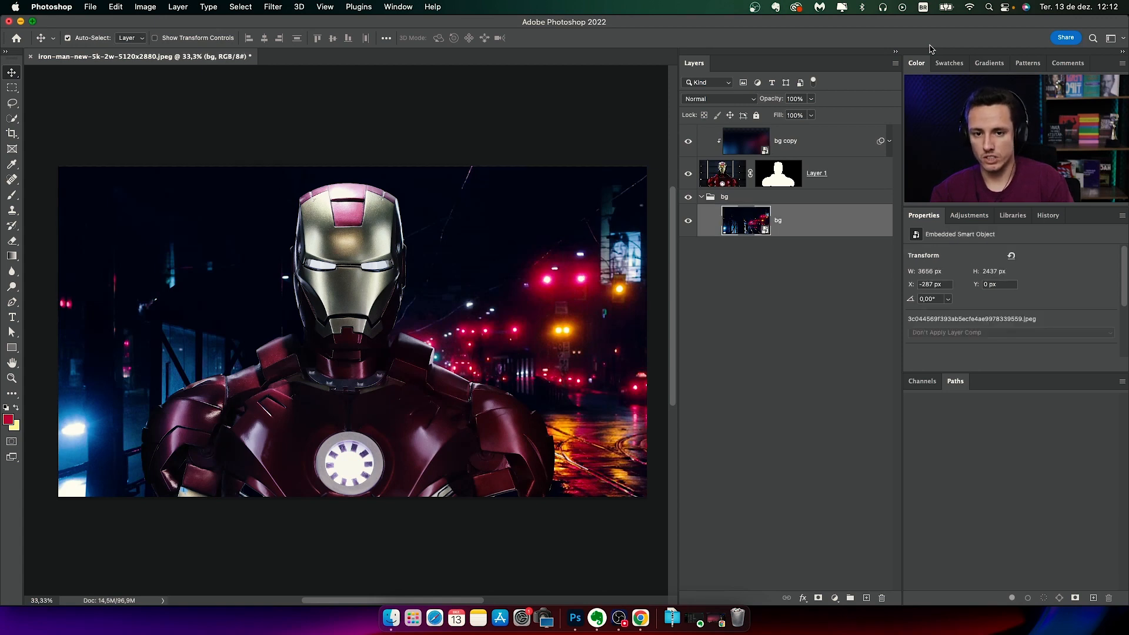
left_click(719, 197)
Group Layer 1 with its clipped bg copy under the name iron man and collapse the bg group.
left_click(835, 173)
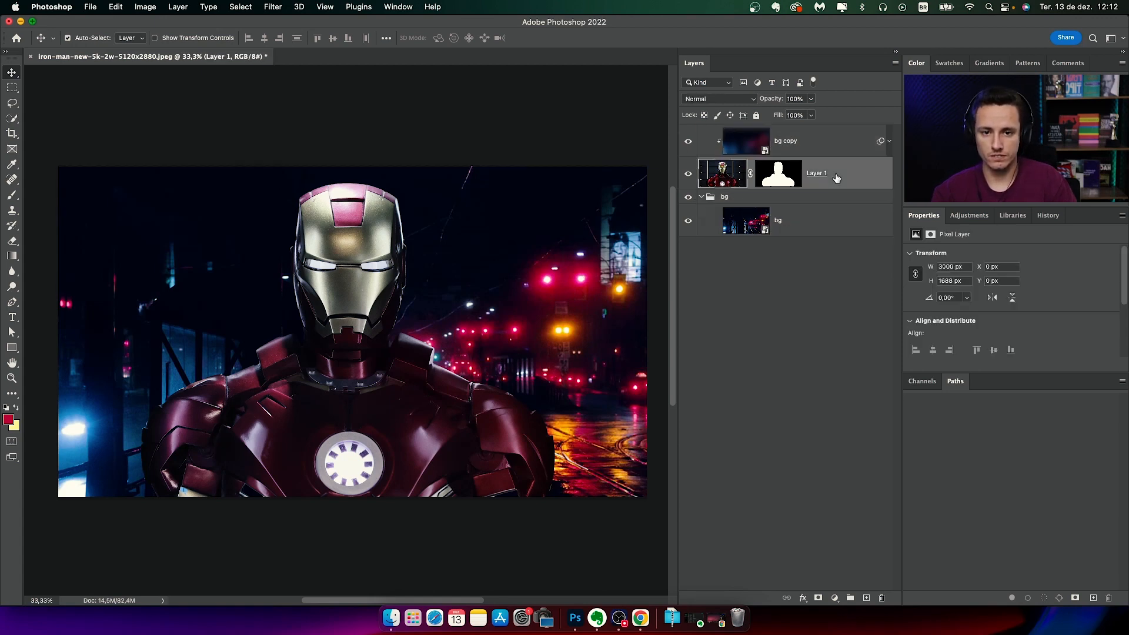
left_click(817, 145, "shift")
key("super+g")
double_click(732, 132)
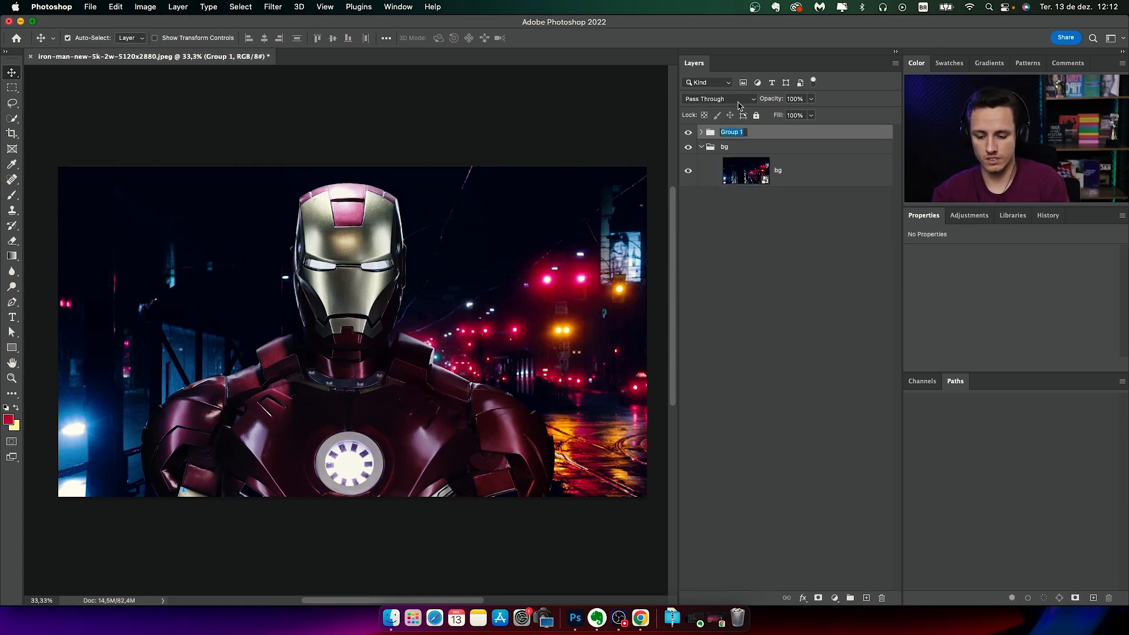
type("iron man")
key("Return")
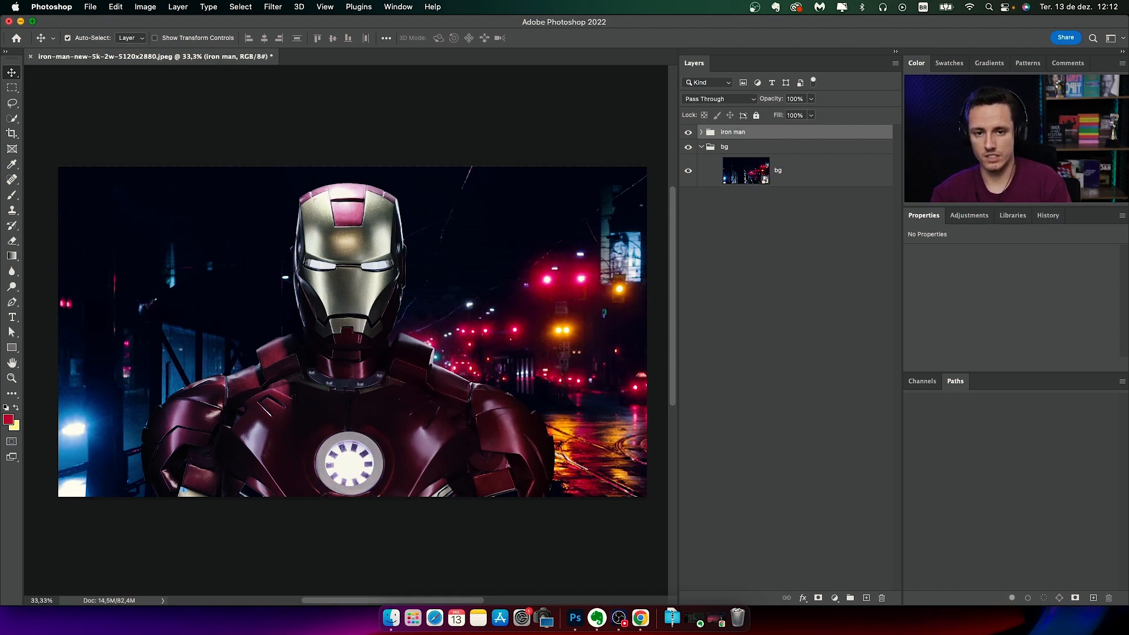
left_click(701, 147)
Add an empty layer named chuva above the iron man group.
scroll(556, 110, "right", 2)
scroll(556, 110, "down", 1)
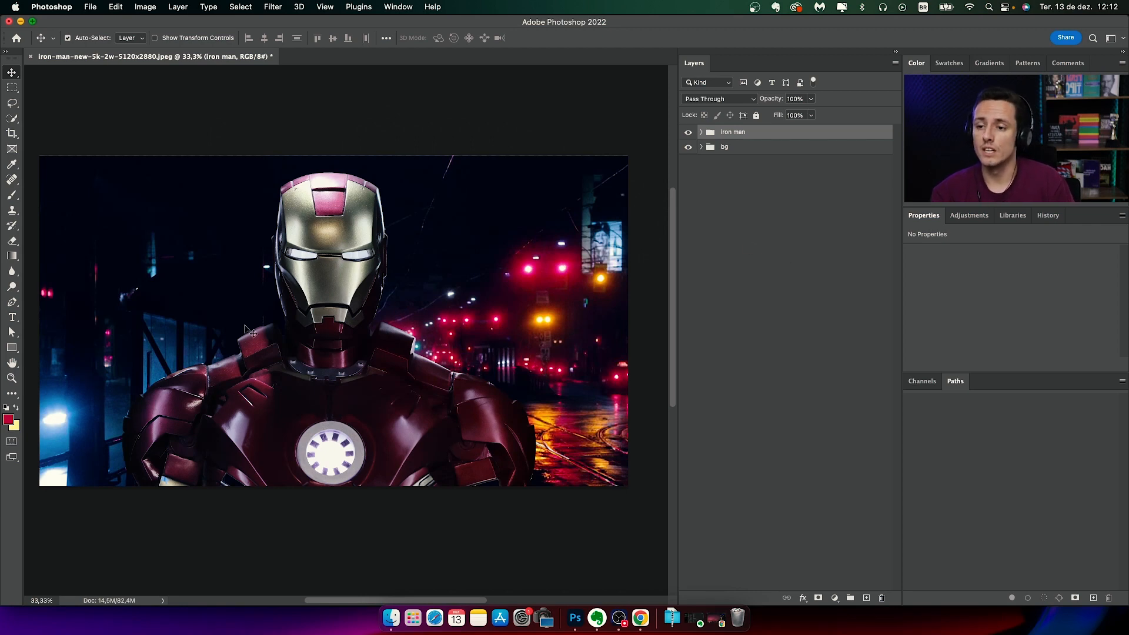
left_click(867, 598)
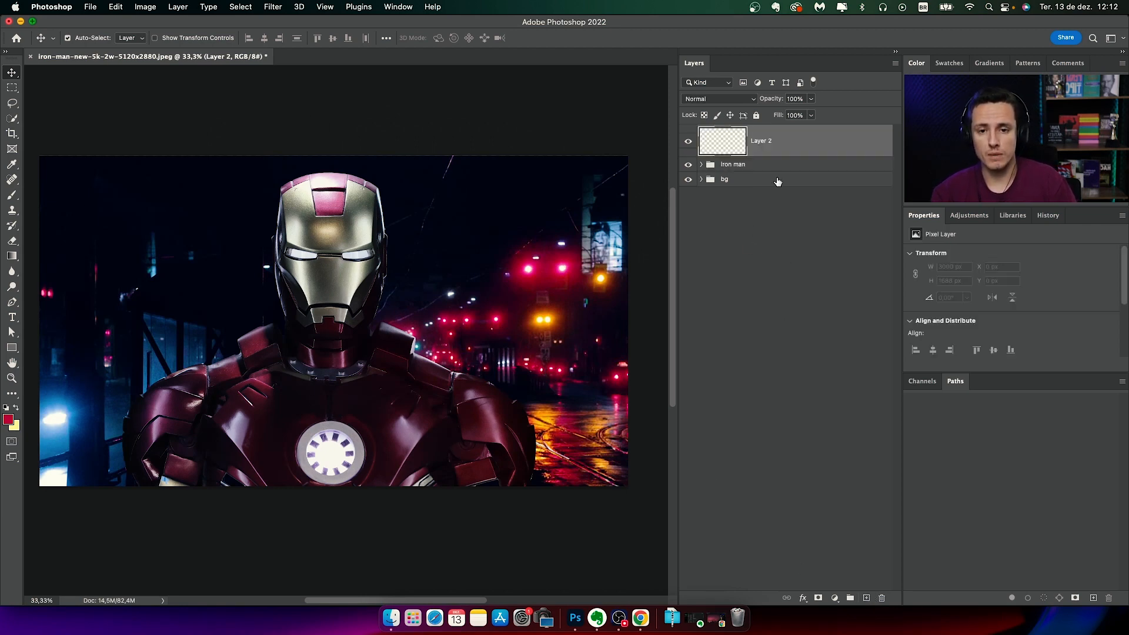
double_click(762, 141)
type("chuva")
key("Return")
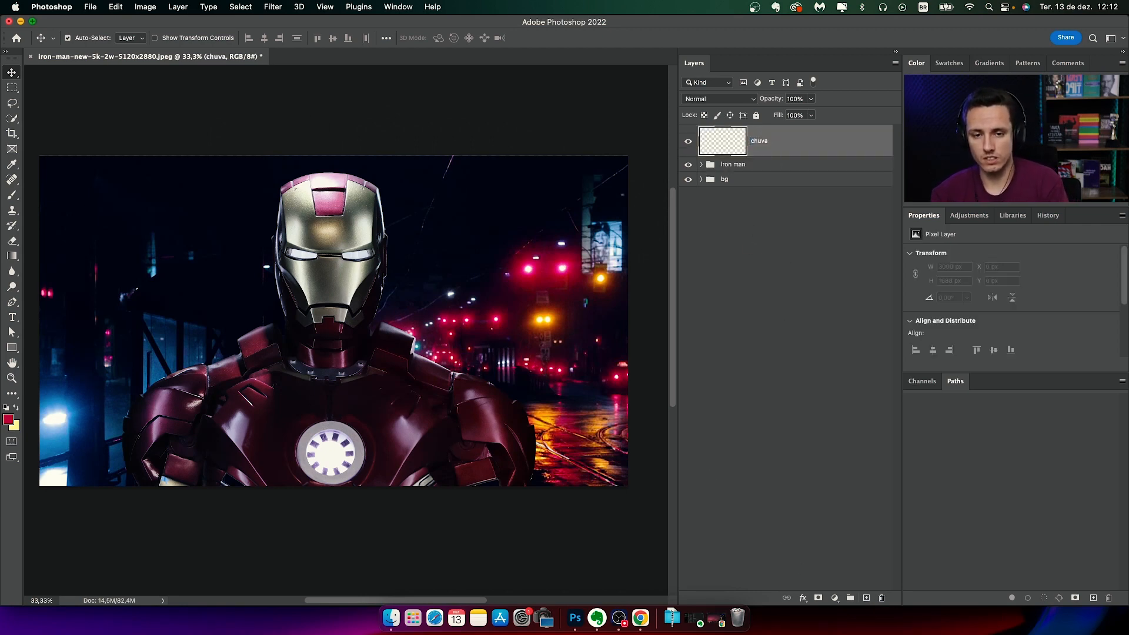
Set up a Fibers render on the chuva layer with variance 41 and strength 16, previewed at 33.3%.
left_click(271, 7)
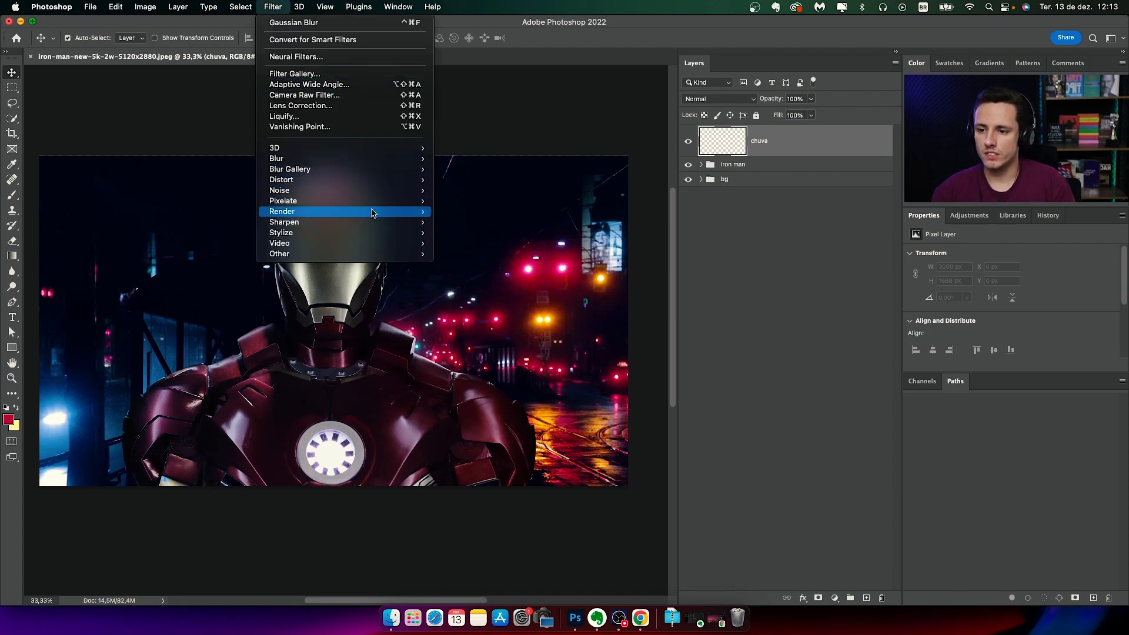
mouse_move(374, 213)
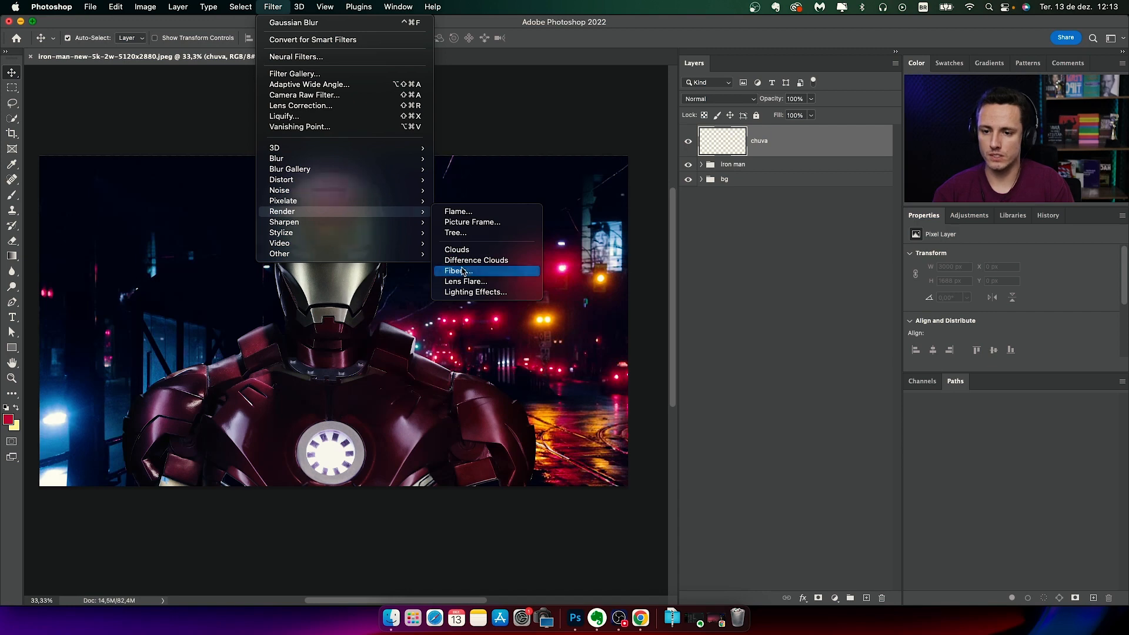
left_click(471, 272)
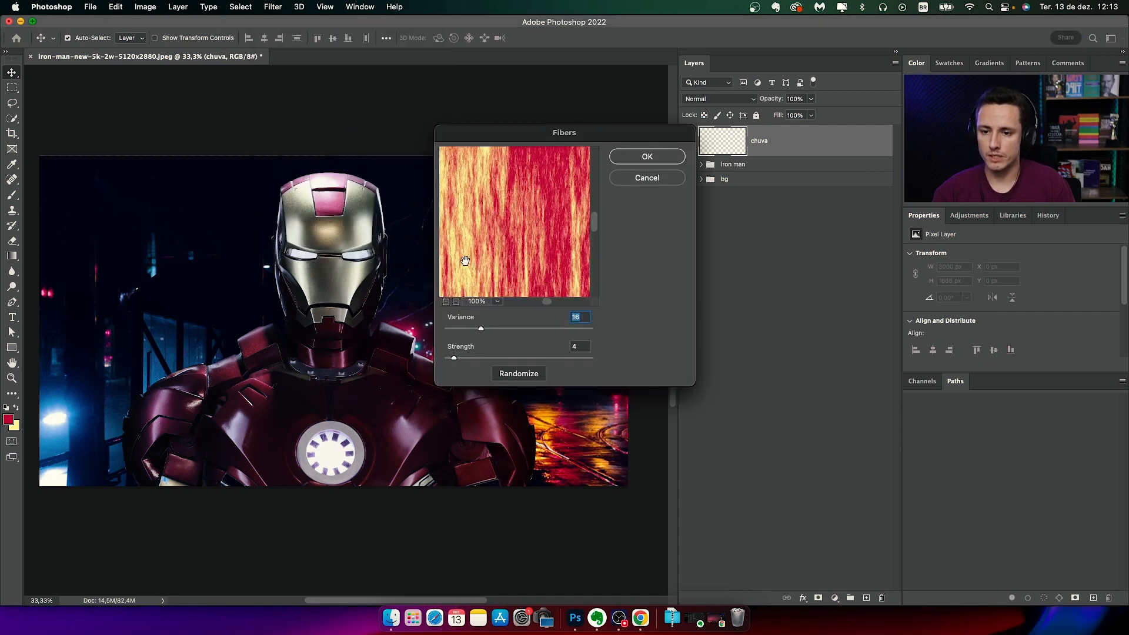
left_click(446, 302)
left_click(446, 302)
left_click_drag(488, 205, 513, 234)
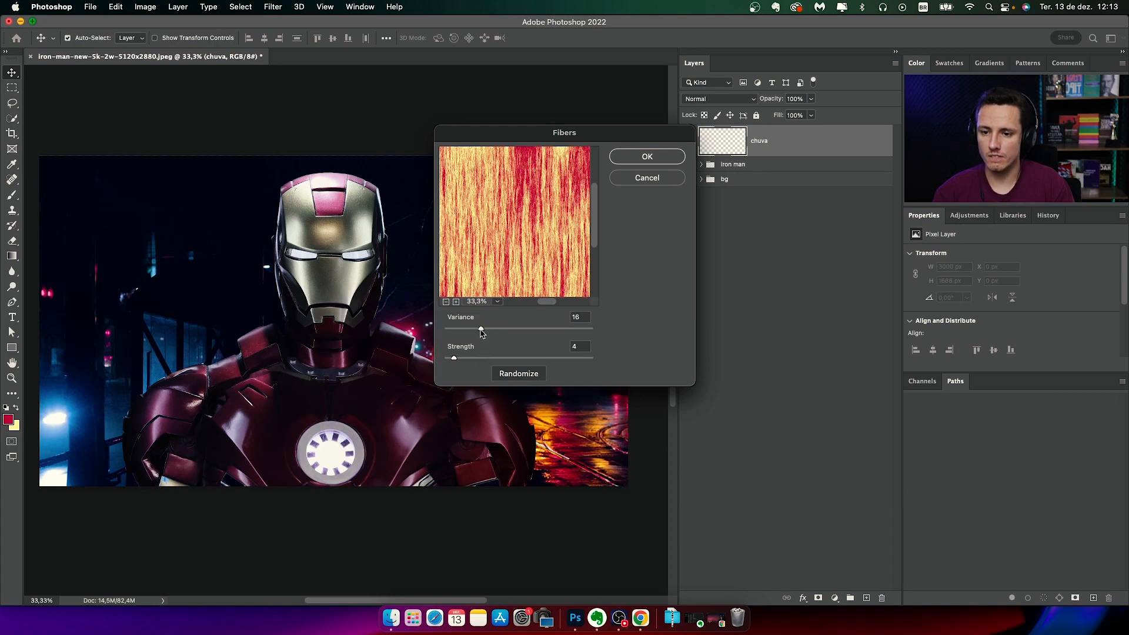
left_click_drag(482, 331, 538, 330)
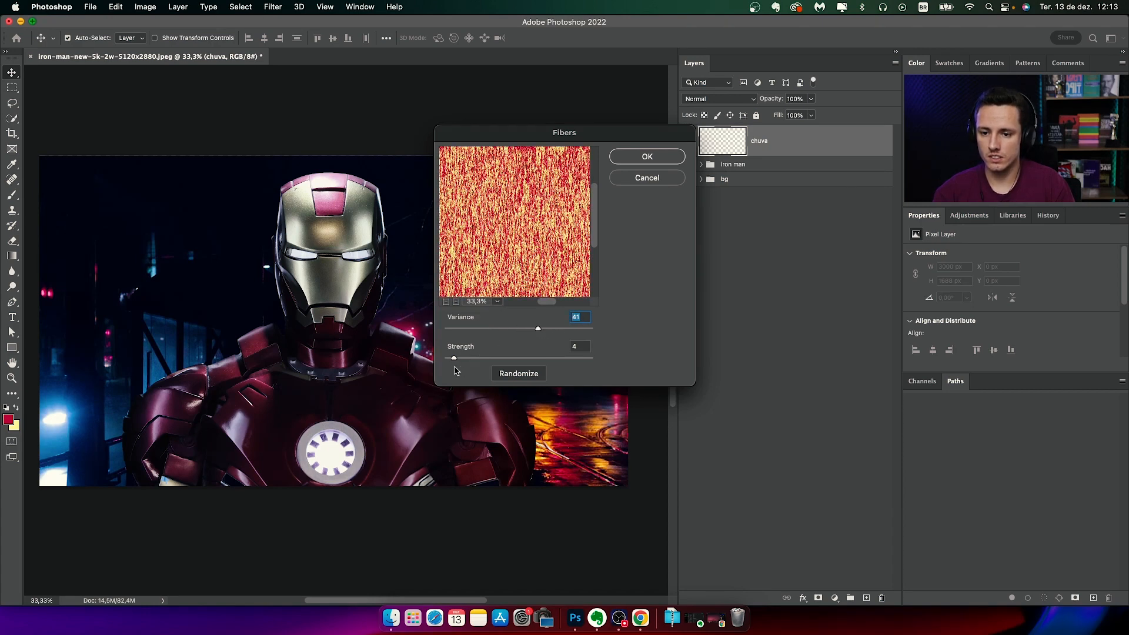
left_click_drag(455, 360, 482, 358)
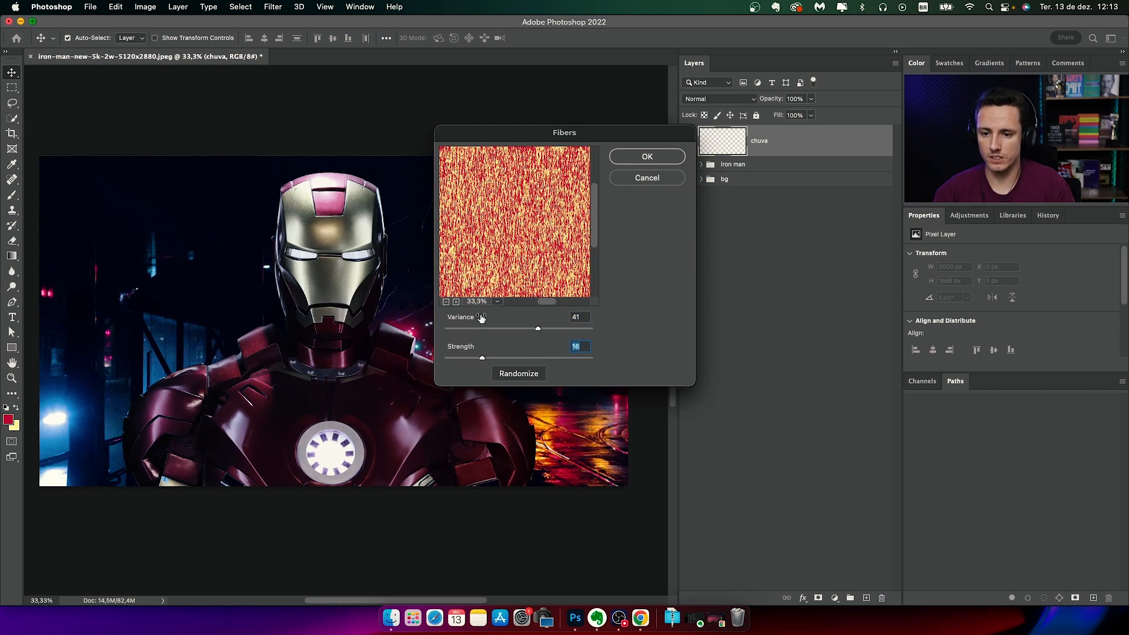
Randomize the fiber pattern several times and apply the Fibers filter to the chuva layer.
left_click(524, 376)
left_click(524, 375)
left_click(523, 376)
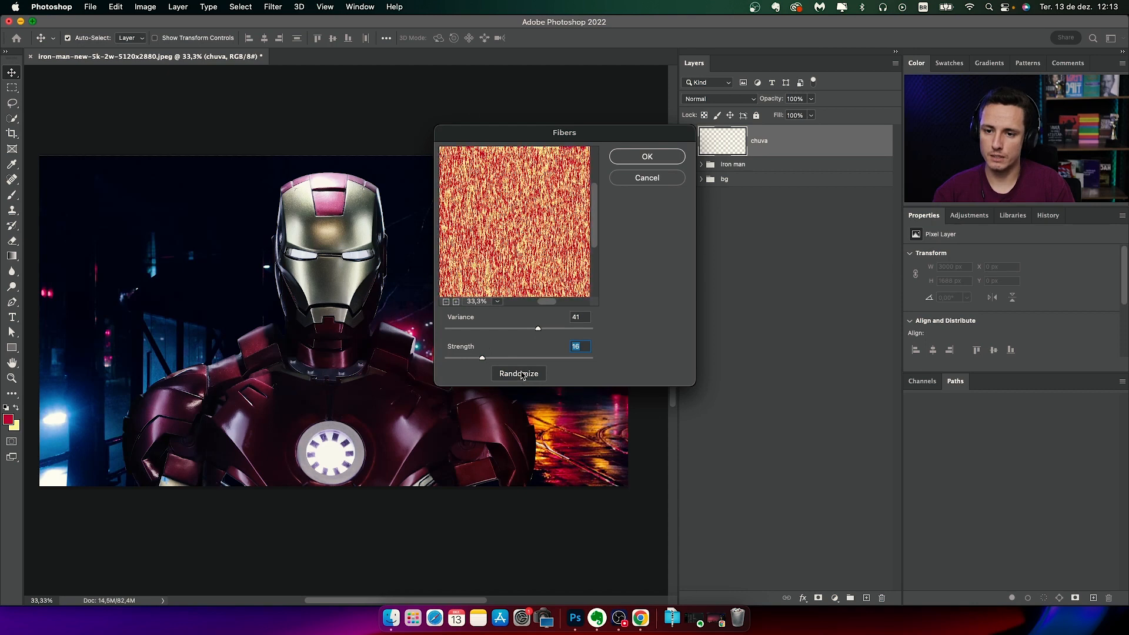
left_click(522, 376)
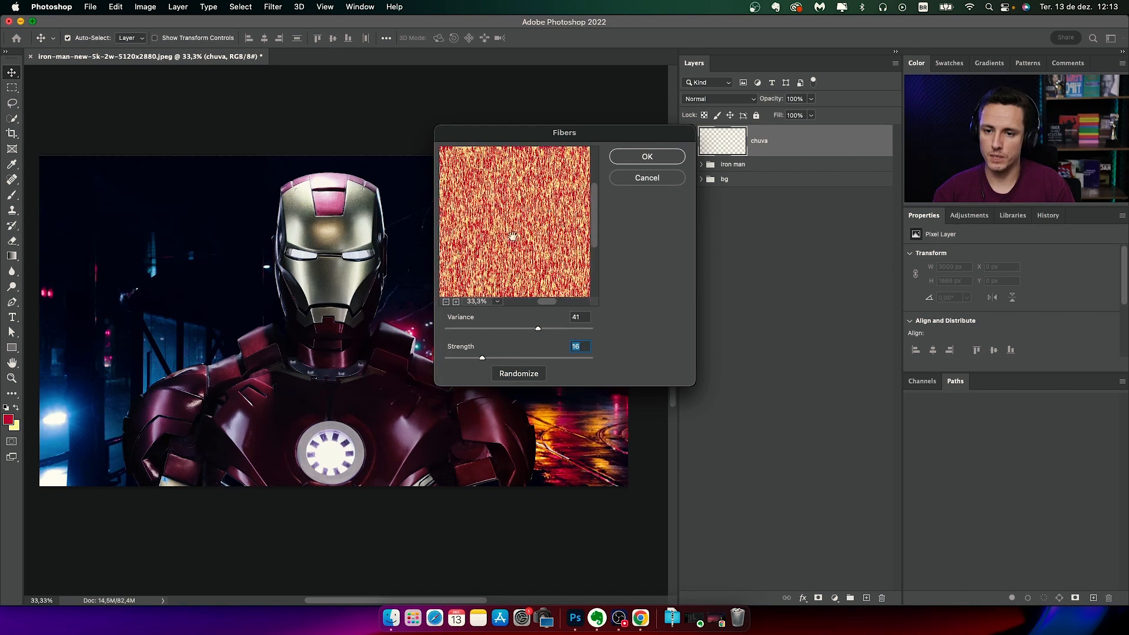
left_click(644, 158)
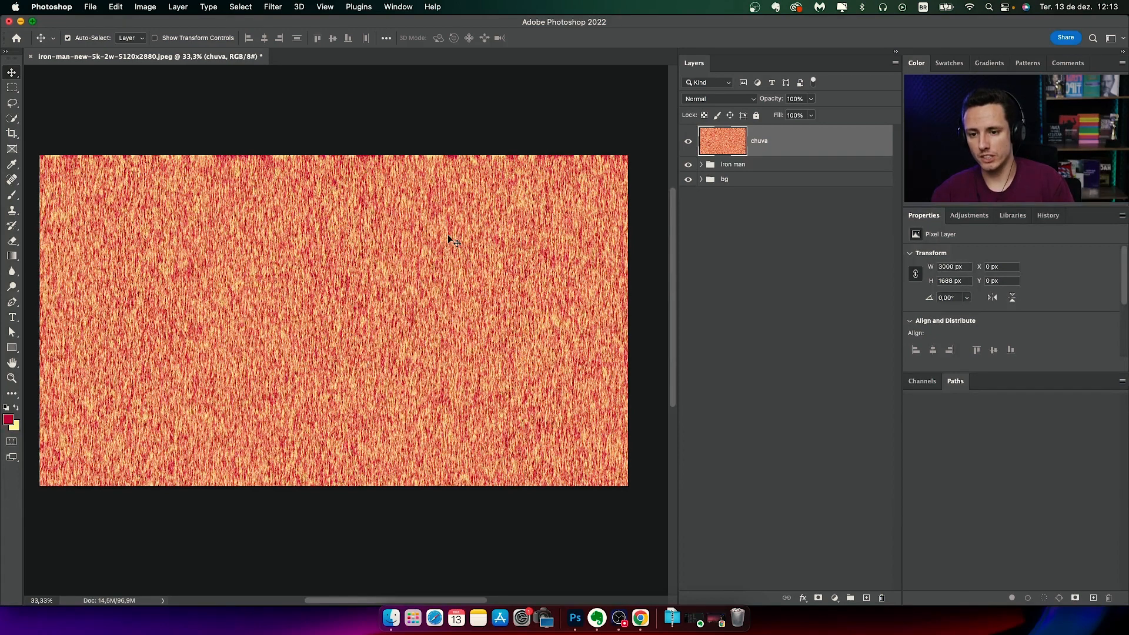
Convert the chuva layer's fiber texture to grayscale using the Black & White adjustment with its Default preset.
left_click(145, 6)
mouse_move(258, 40)
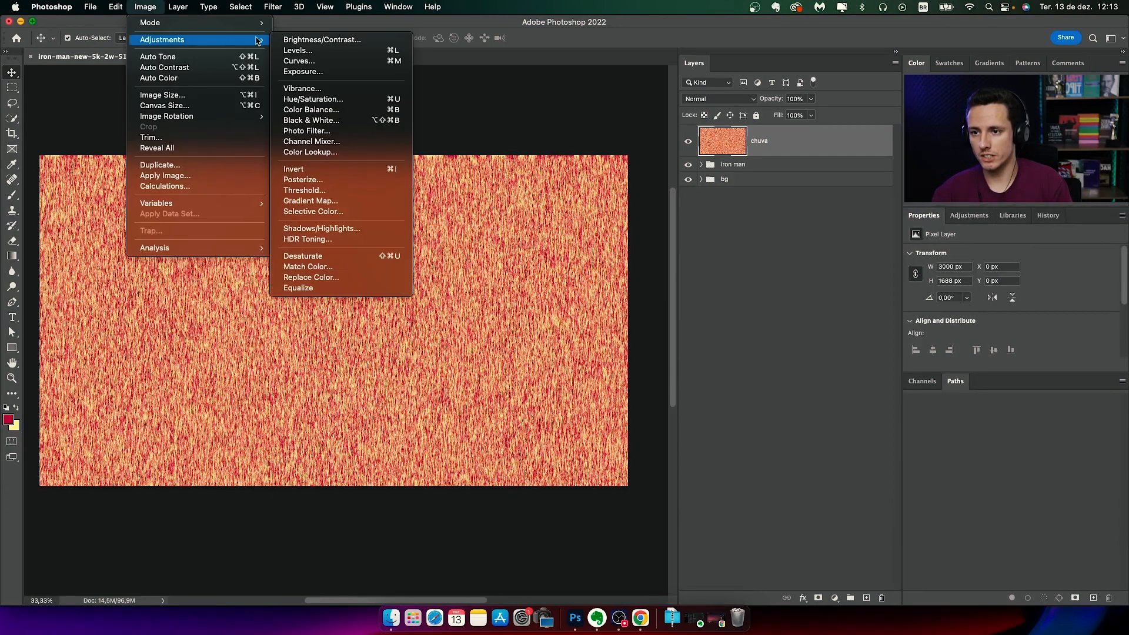
left_click(311, 120)
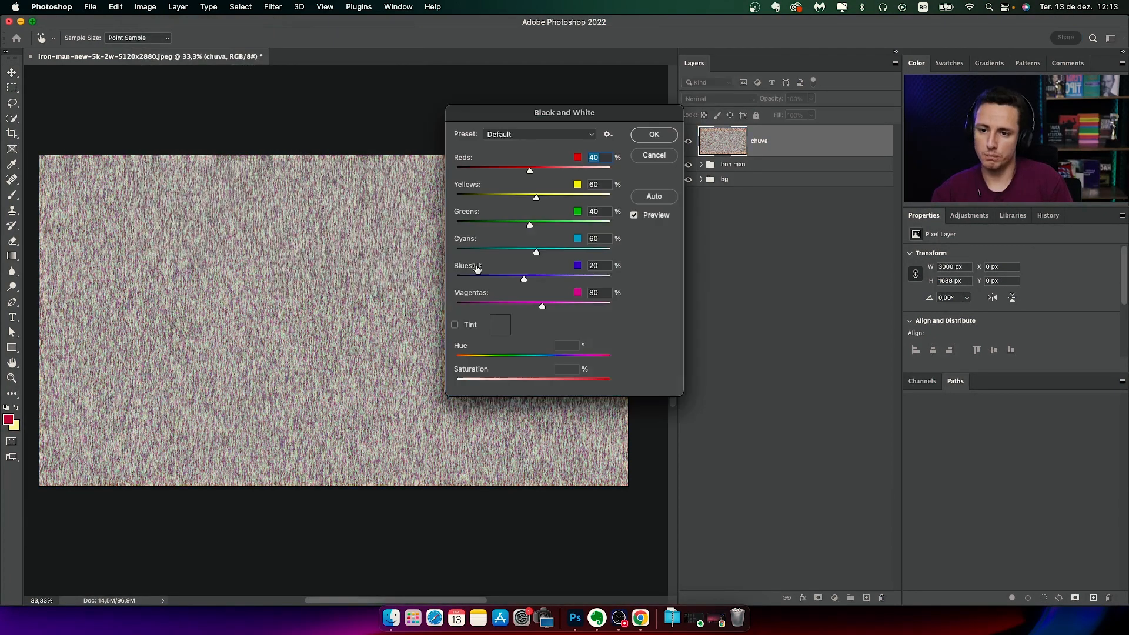
left_click(654, 134)
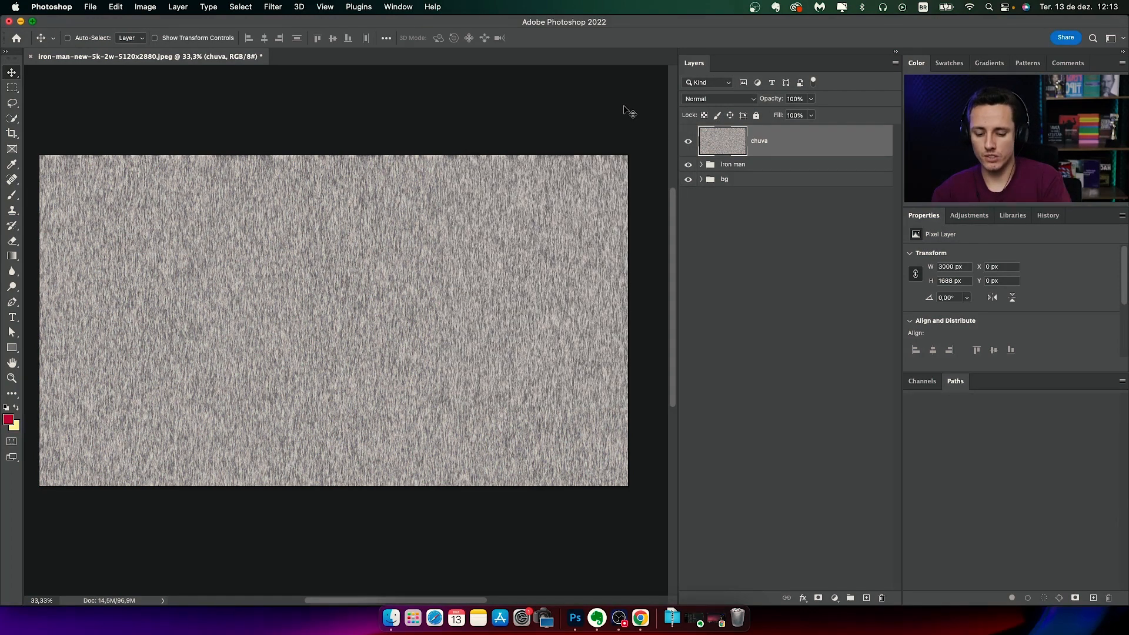
Darken the chuva texture with Levels by raising the black input level until only sparse light streaks remain on black.
key("super+l")
left_click_drag(646, 257, 723, 258)
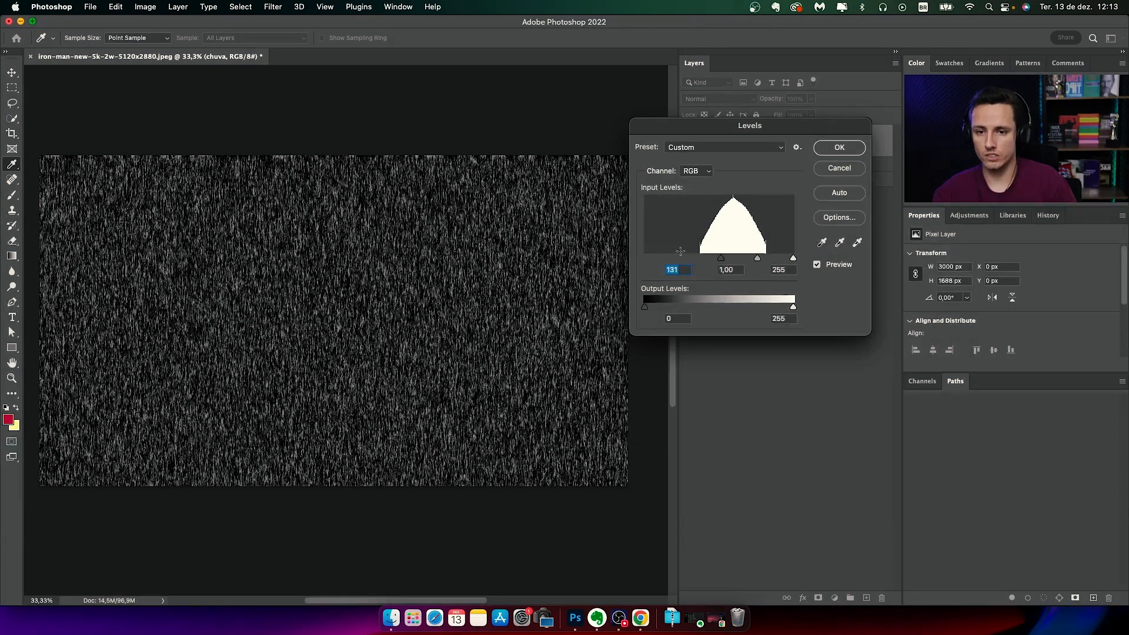
mouse_move(721, 258)
left_mouse_down()
mouse_move(642, 260)
mouse_move(771, 268)
left_mouse_up()
left_click(839, 148)
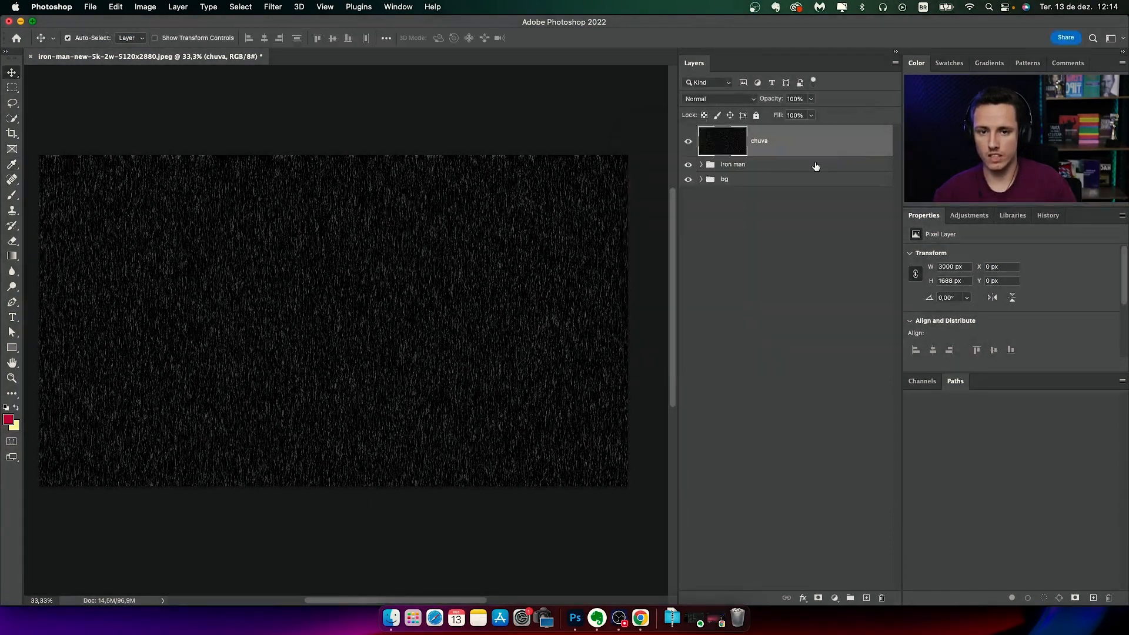
Set the chuva layer's blend mode to Screen and check the rain over the figure up close and in full view.
left_click(722, 99)
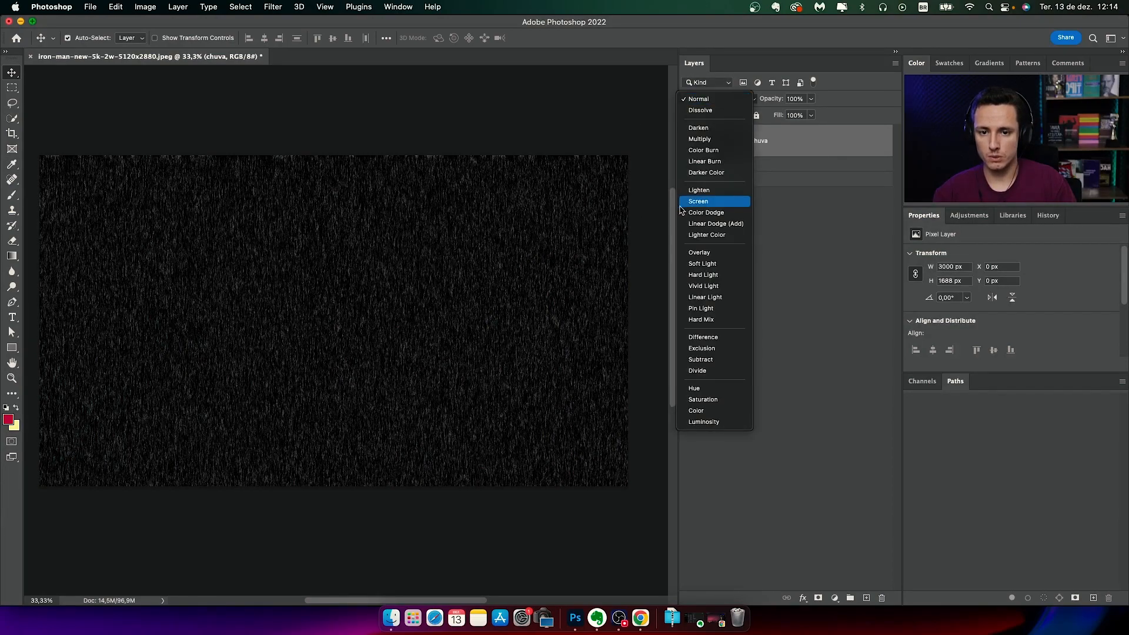
left_click(699, 201)
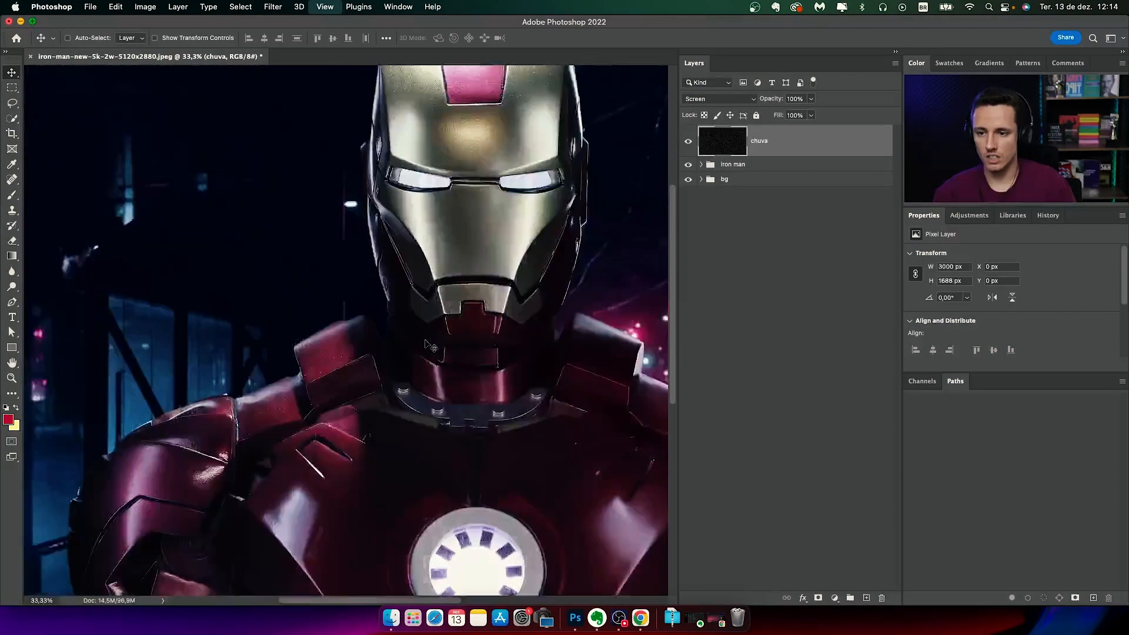
key("super+plus")
left_click_drag(425, 282, 429, 307)
key("super+0")
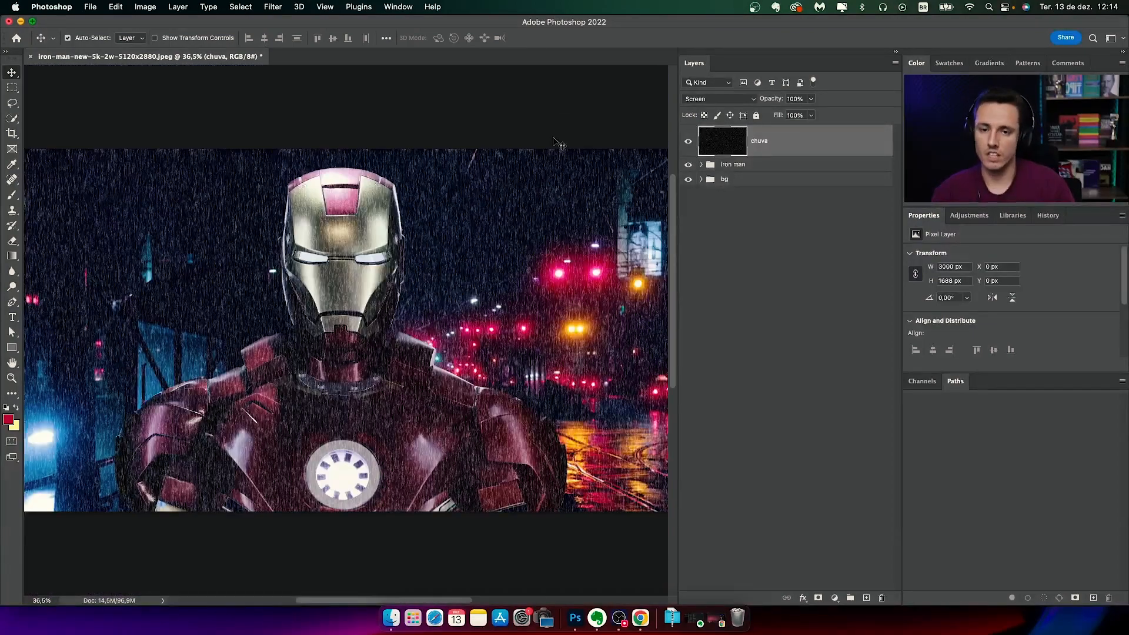
Convert the chuva layer to a smart object and aim a Path Blur steeply down and slightly left from the figure's chin.
right_click(766, 156)
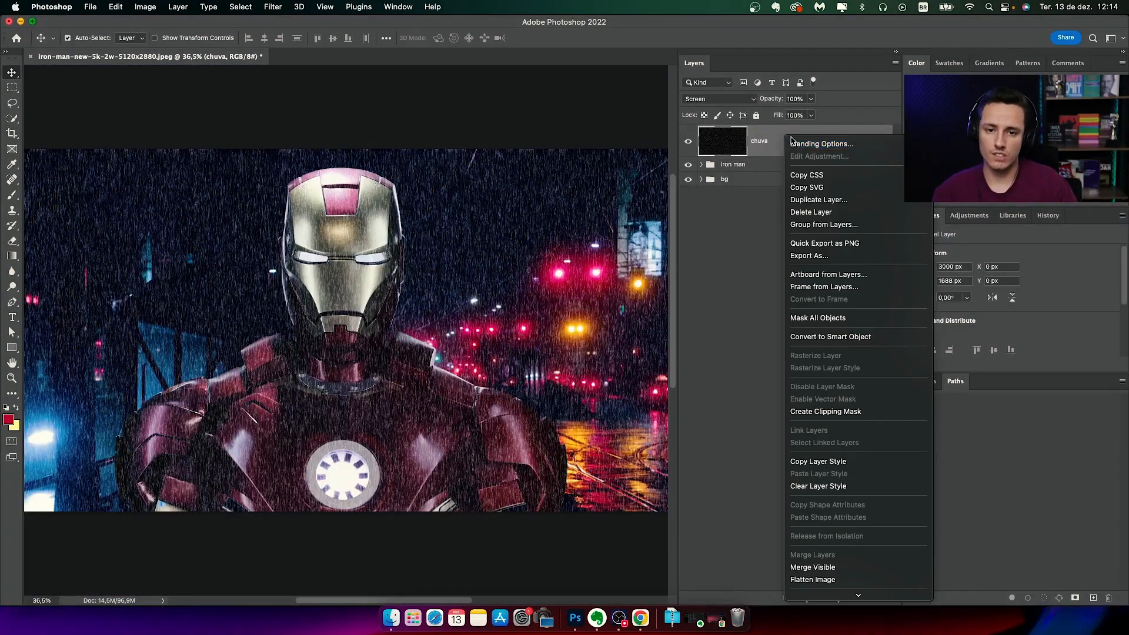
left_click(820, 337)
left_click(273, 6)
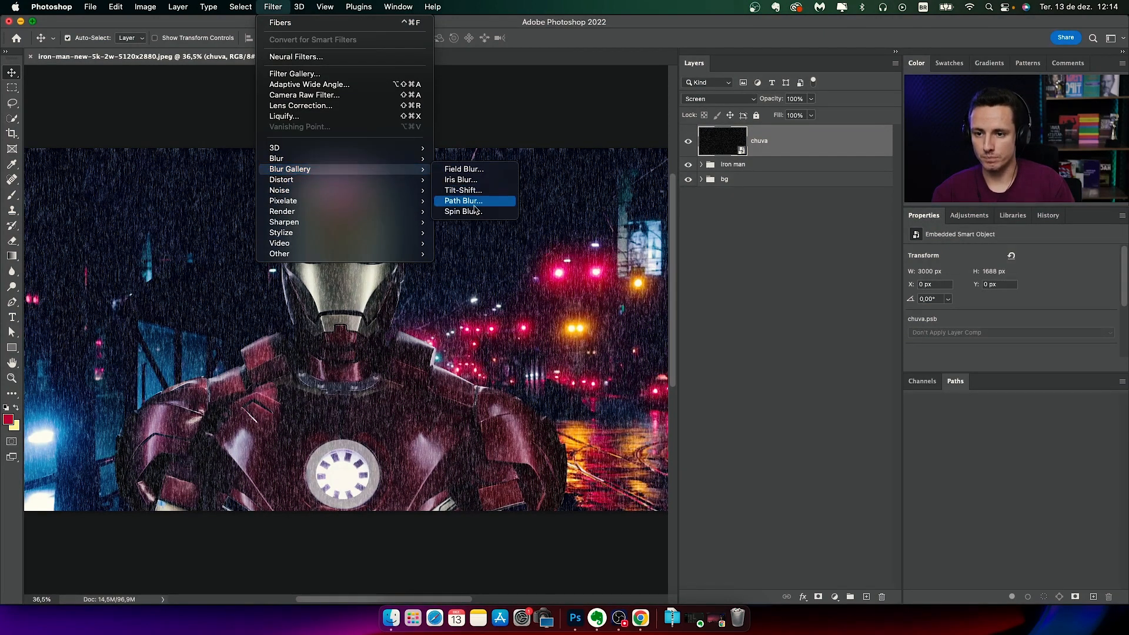
left_click(475, 202)
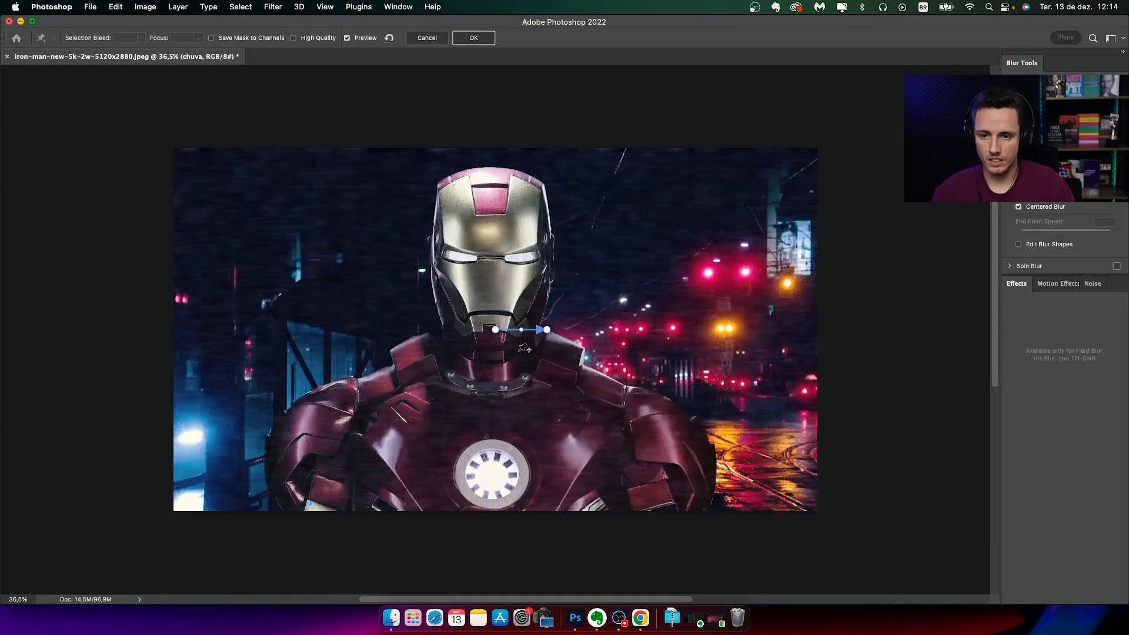
left_click_drag(547, 330, 478, 393)
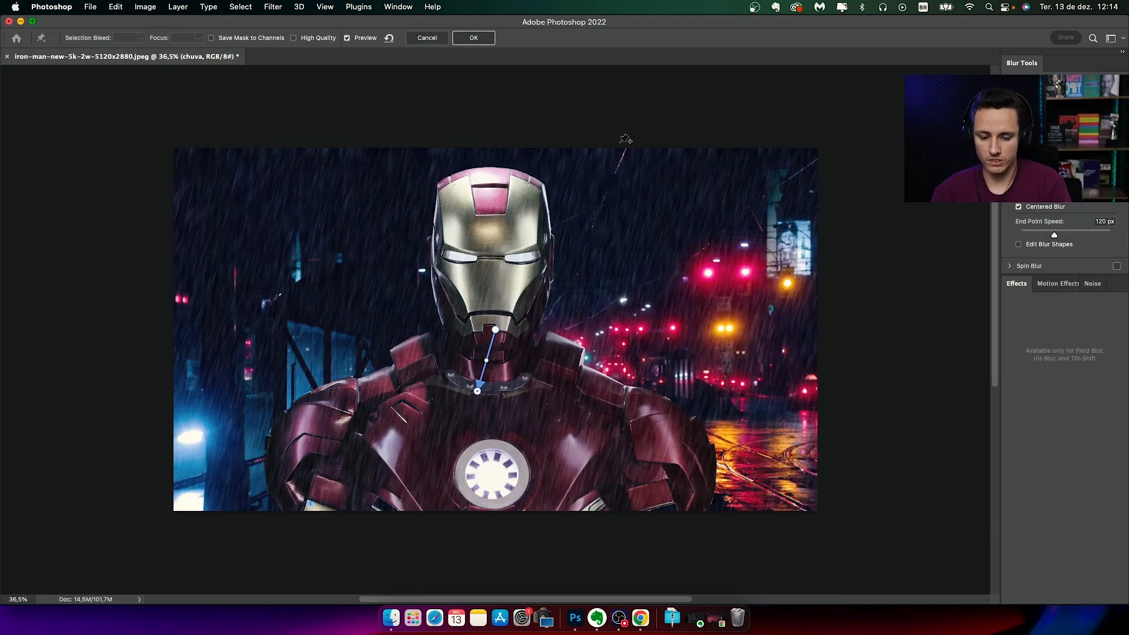
Bend the blur path slightly to the right at its midpoint, apply the Path Blur, and compare the chuva layer hidden and shown.
key("super+equal")
key("super+equal")
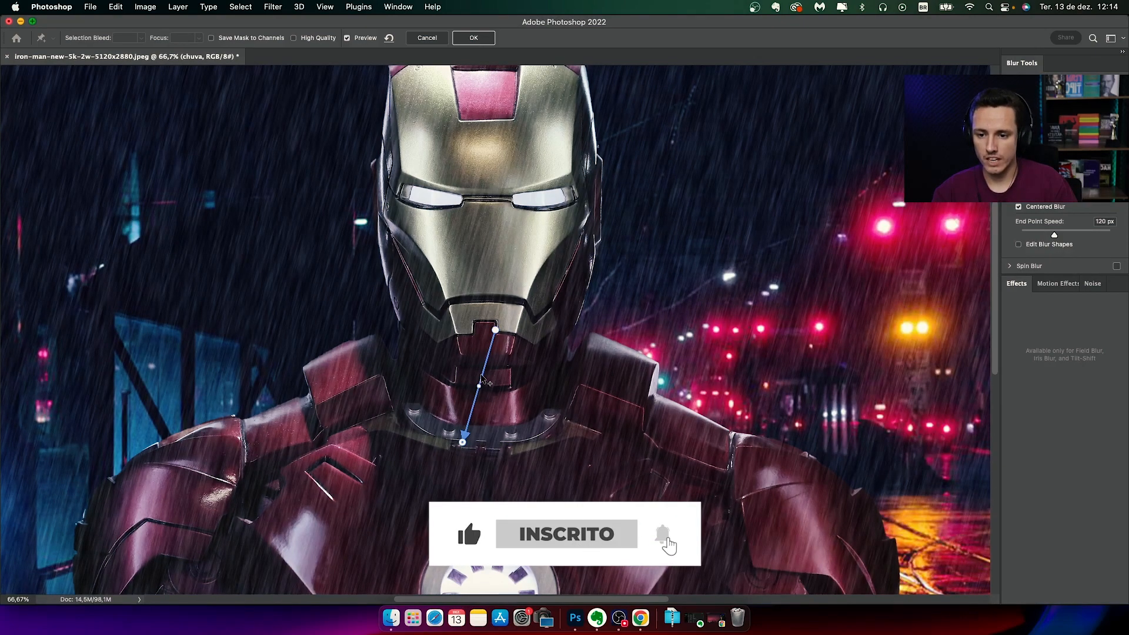
left_click_drag(479, 385, 488, 385)
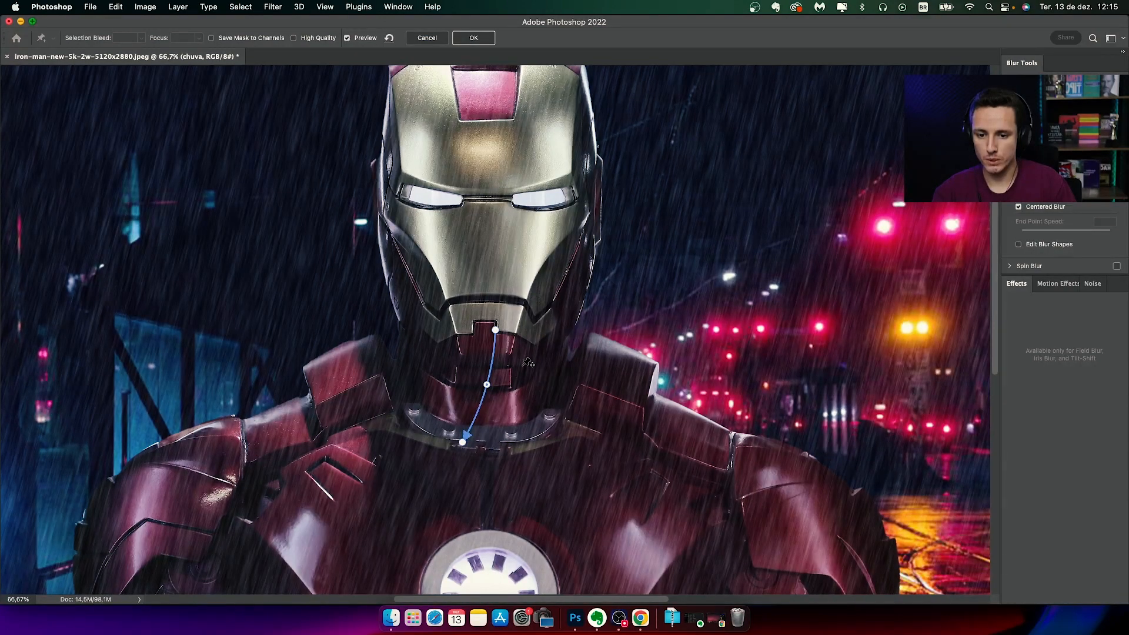
left_click(473, 37)
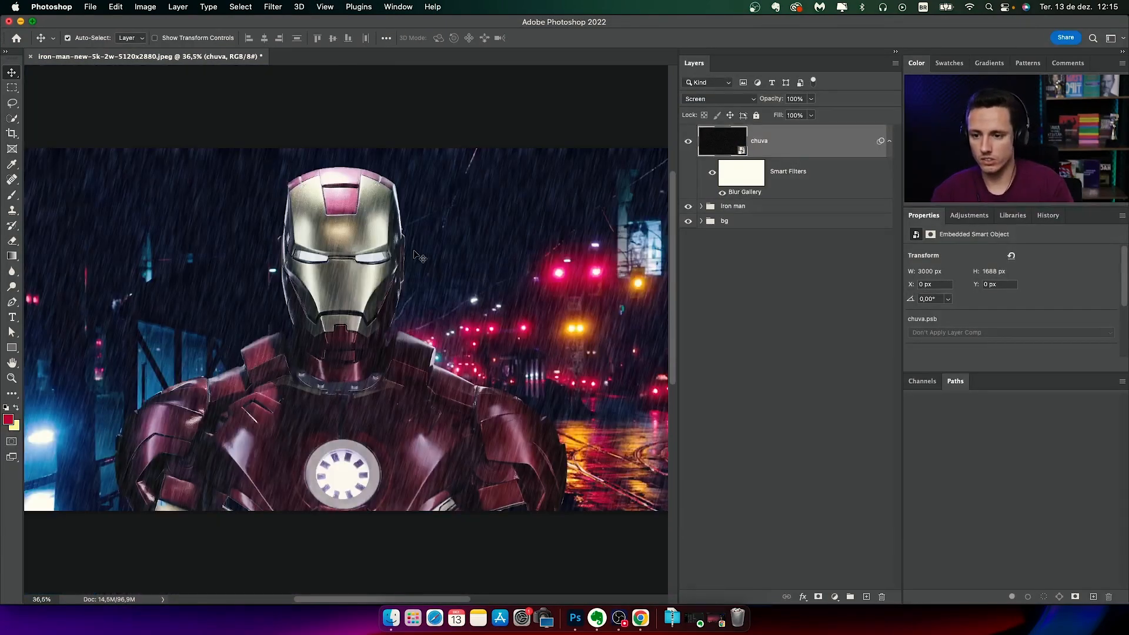
left_click(688, 141)
left_click(688, 141)
Duplicate the blurred chuva layer to double the rain, keeping the whole image in view.
left_click_drag(454, 334, 495, 348)
key("super+minus")
left_click_drag(420, 399, 362, 356)
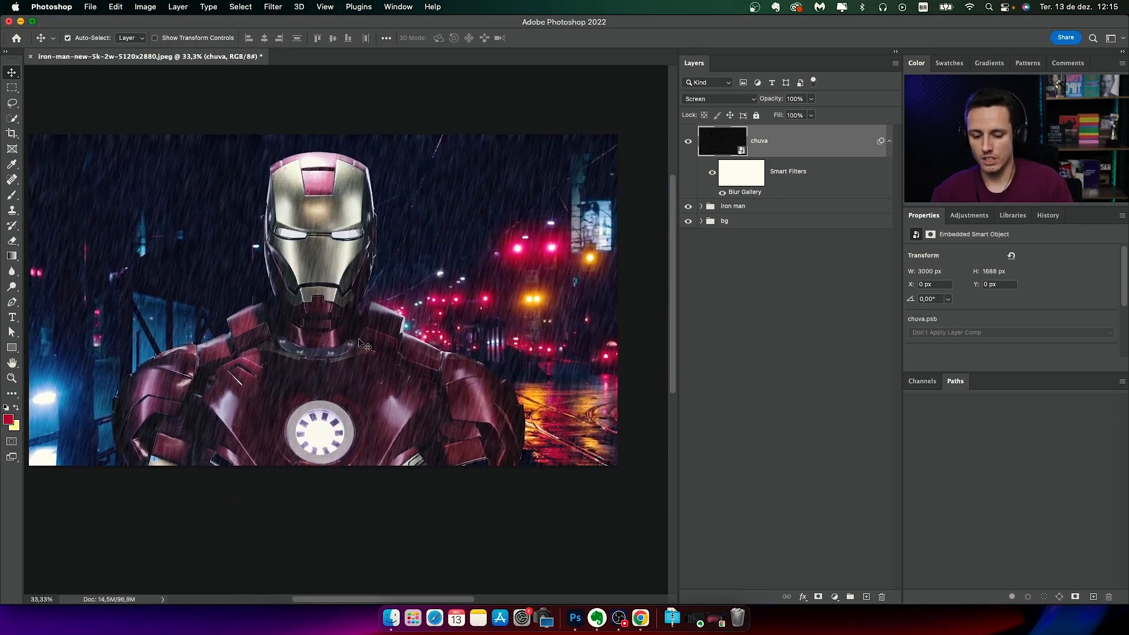
key("super+j")
key("super+minus")
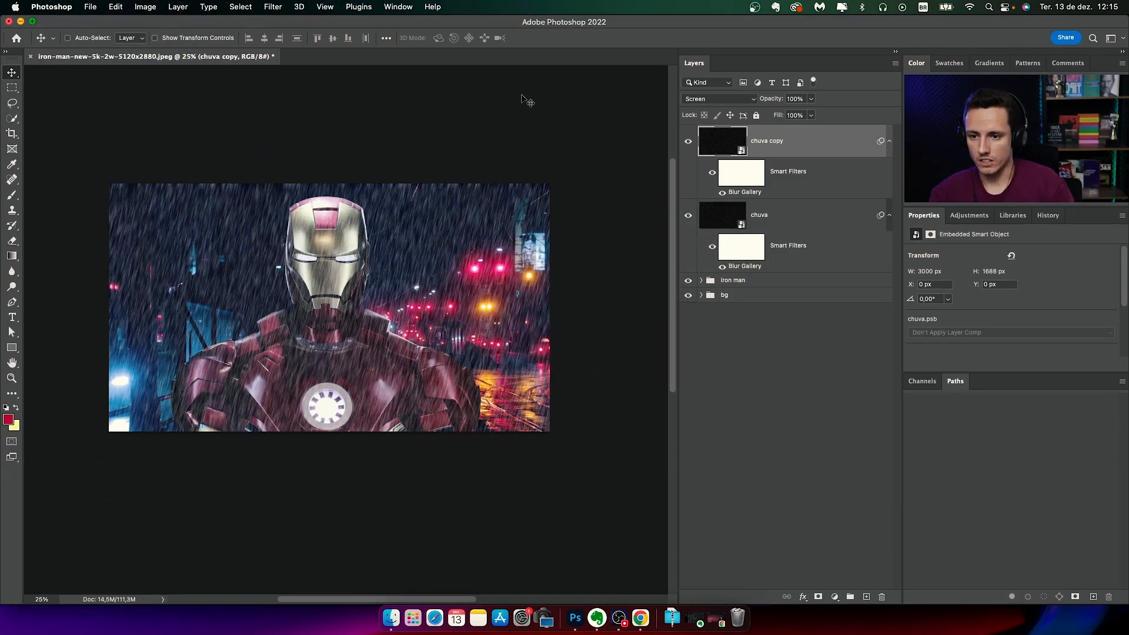
Enlarge the chuva copy rain layer proportionally to about 278% so its streaks look bigger and closer.
key("super+t")
left_click_drag(549, 184, 683, 53)
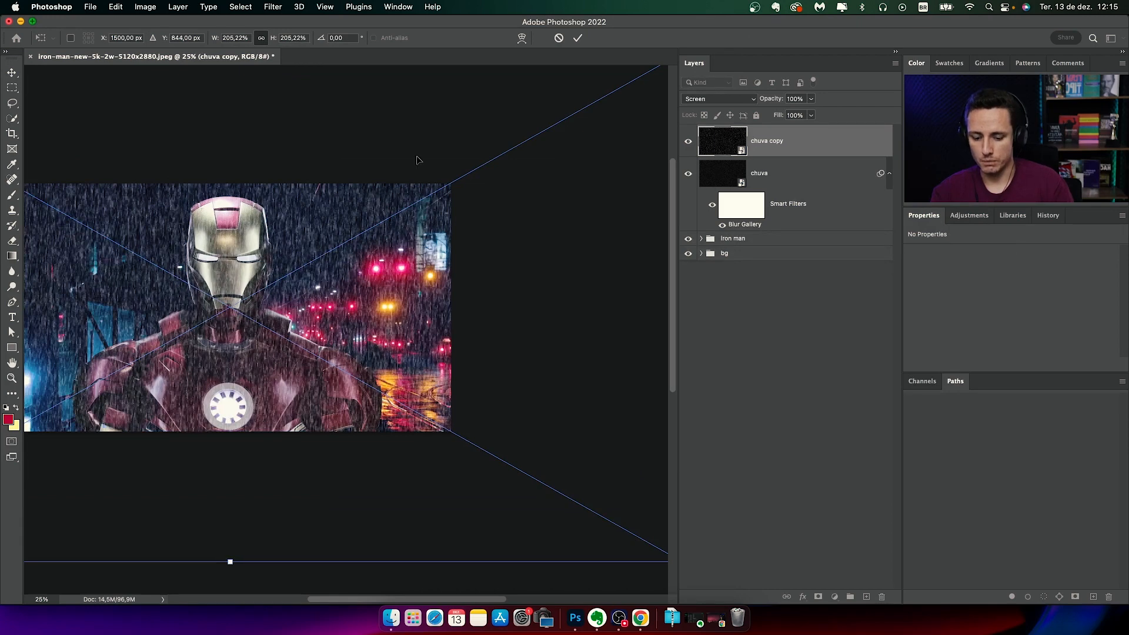
key("super+minus")
key("super+minus")
key("super+minus")
left_click(458, 237, "alt")
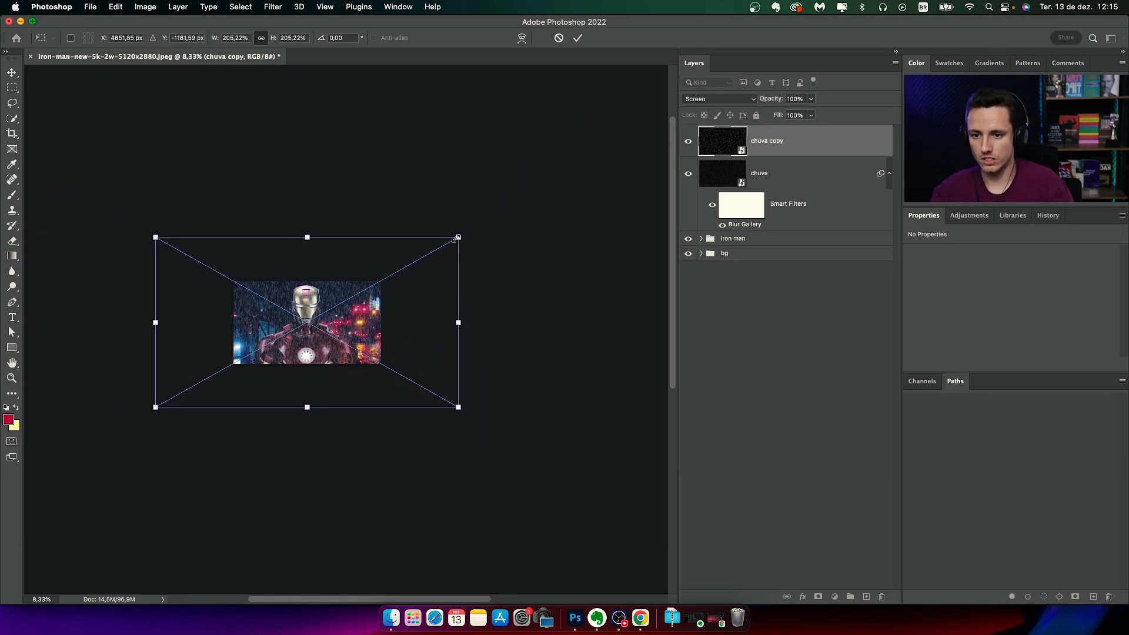
left_click_drag(458, 237, 459, 213)
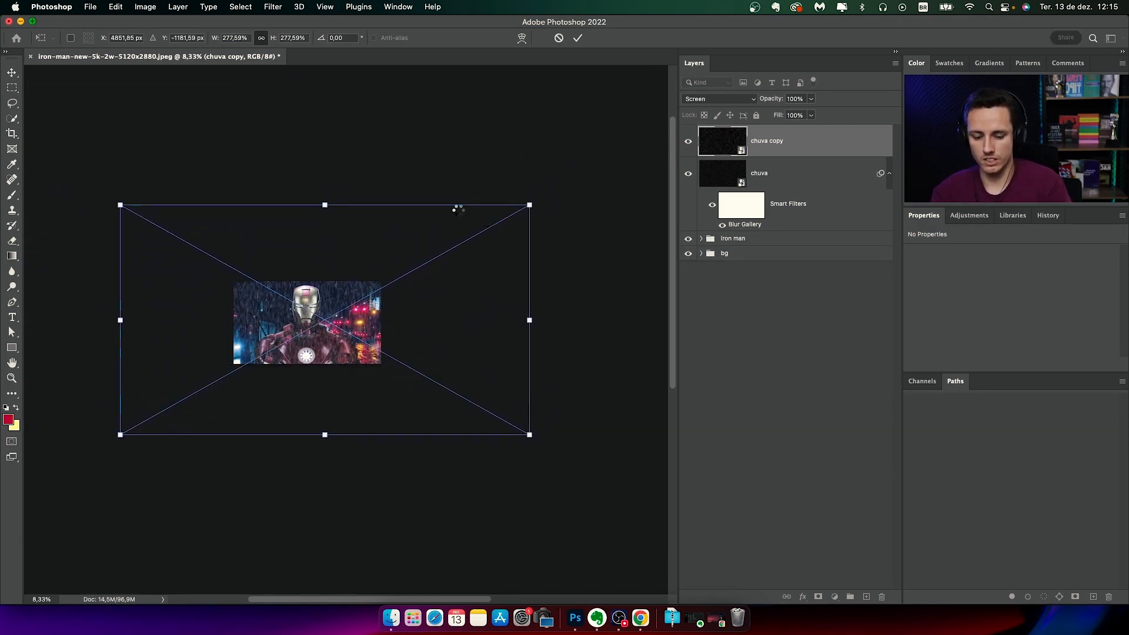
key("Return")
Fit the image in view and compare it with the enlarged chuva copy layer hidden and shown.
key("super+0")
left_click_drag(336, 288, 327, 316)
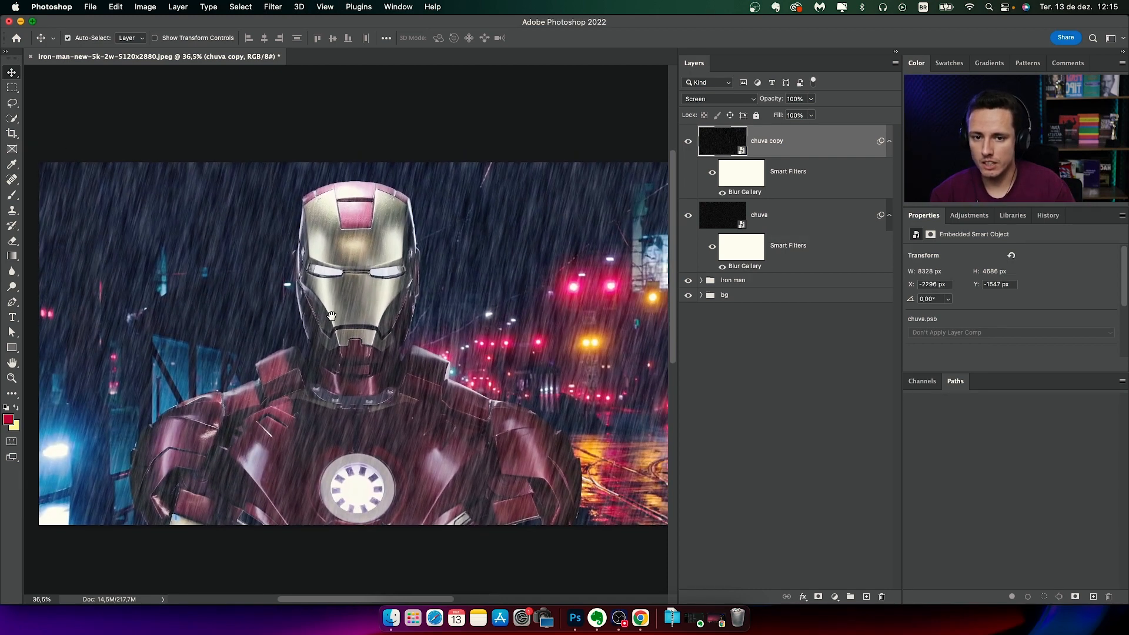
left_click(687, 142)
left_click(686, 141)
left_click(688, 142)
left_click(688, 142)
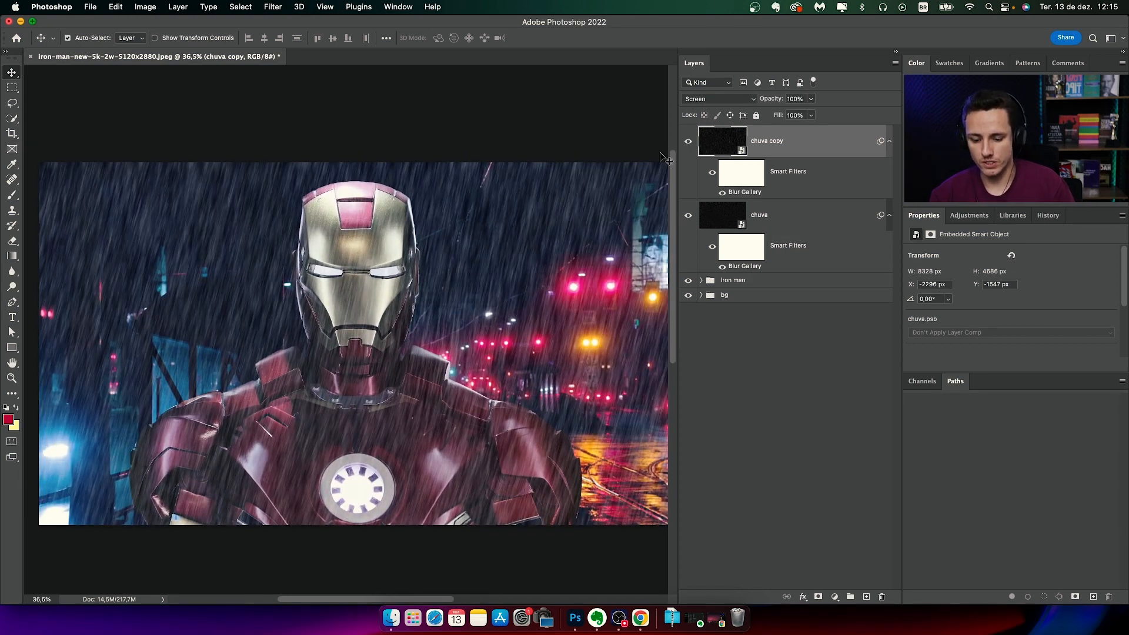
Apply Levels to the chuva copy layer, raising the black input level to darken the haze between the rain streaks.
key("super+l")
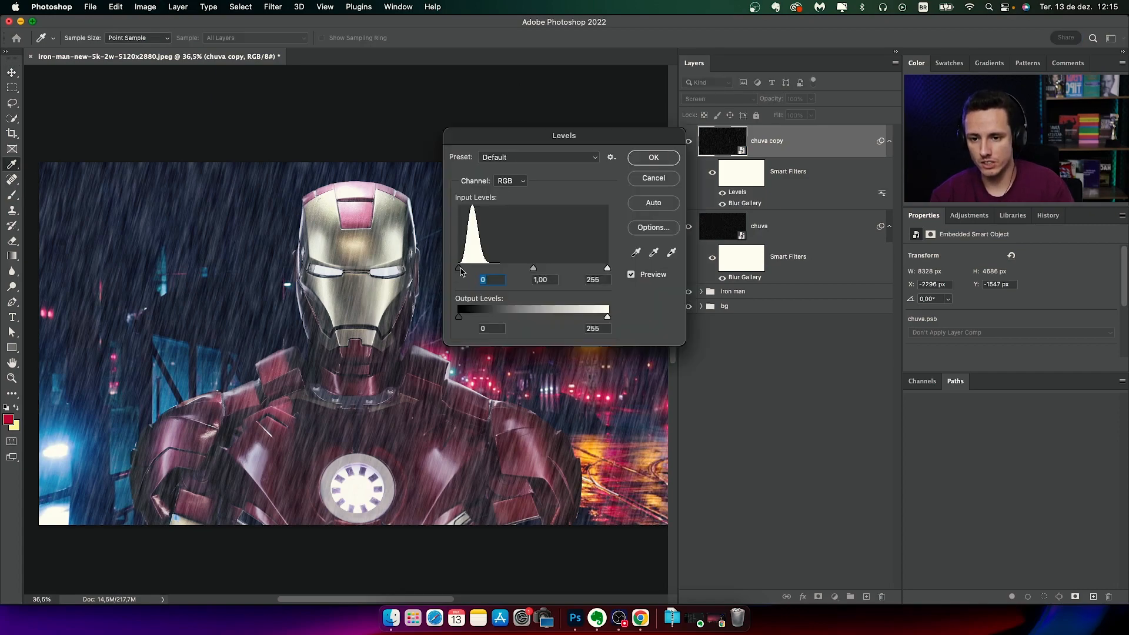
left_click_drag(461, 271, 485, 234)
left_click(659, 159)
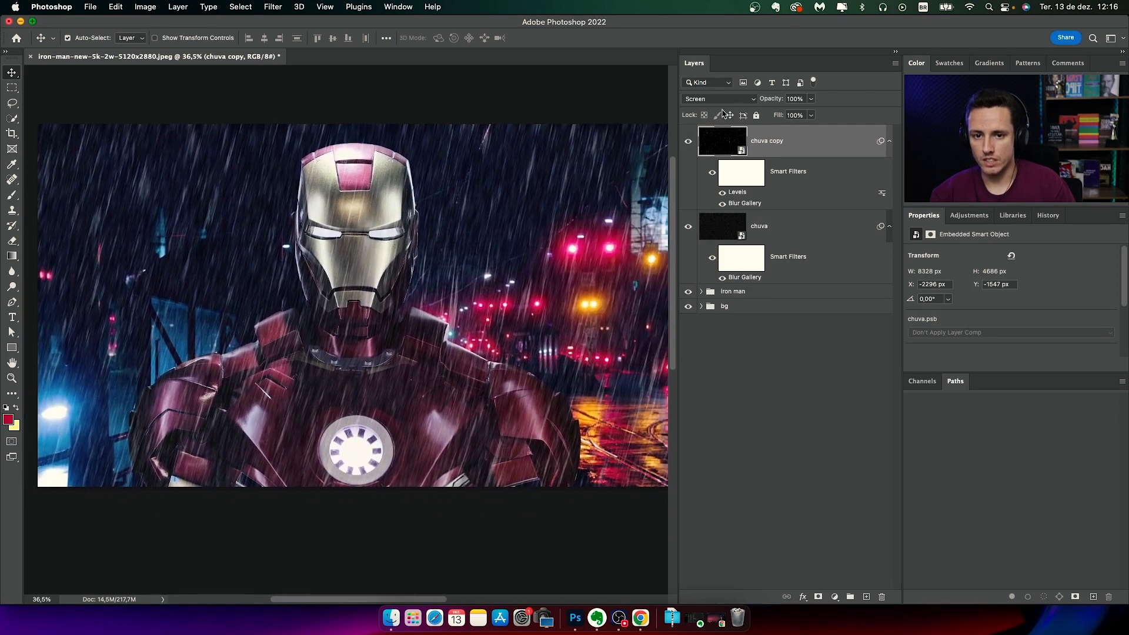
Collapse the smart filter lists of both rain layers and compare the image with the rain hidden and shown.
left_click(890, 142)
left_click(889, 173)
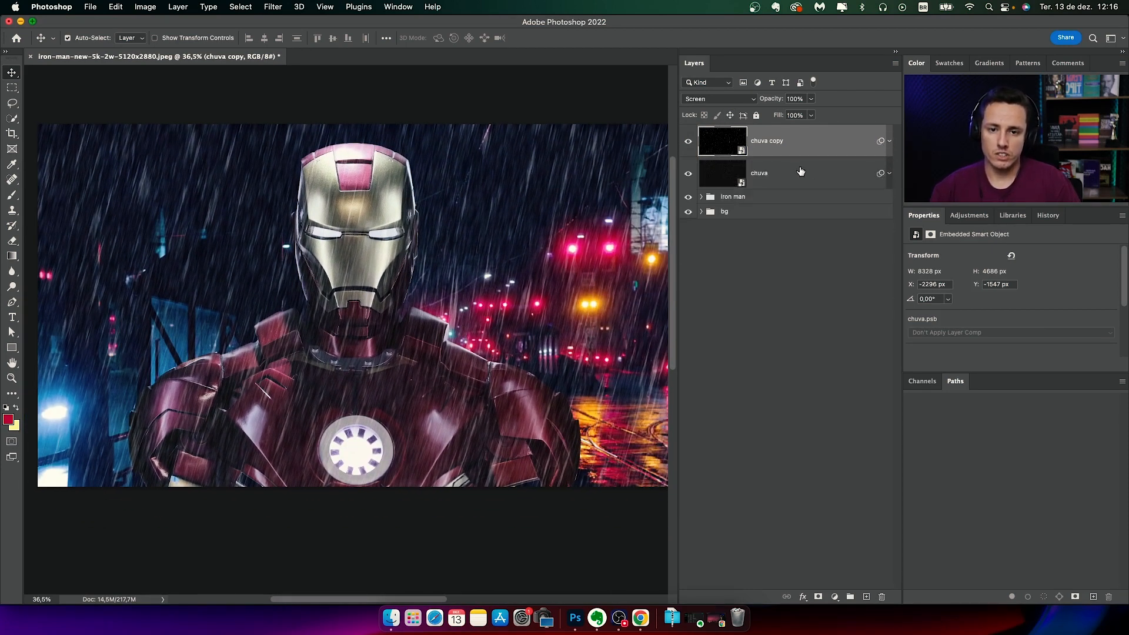
scroll(459, 206, "left", 3)
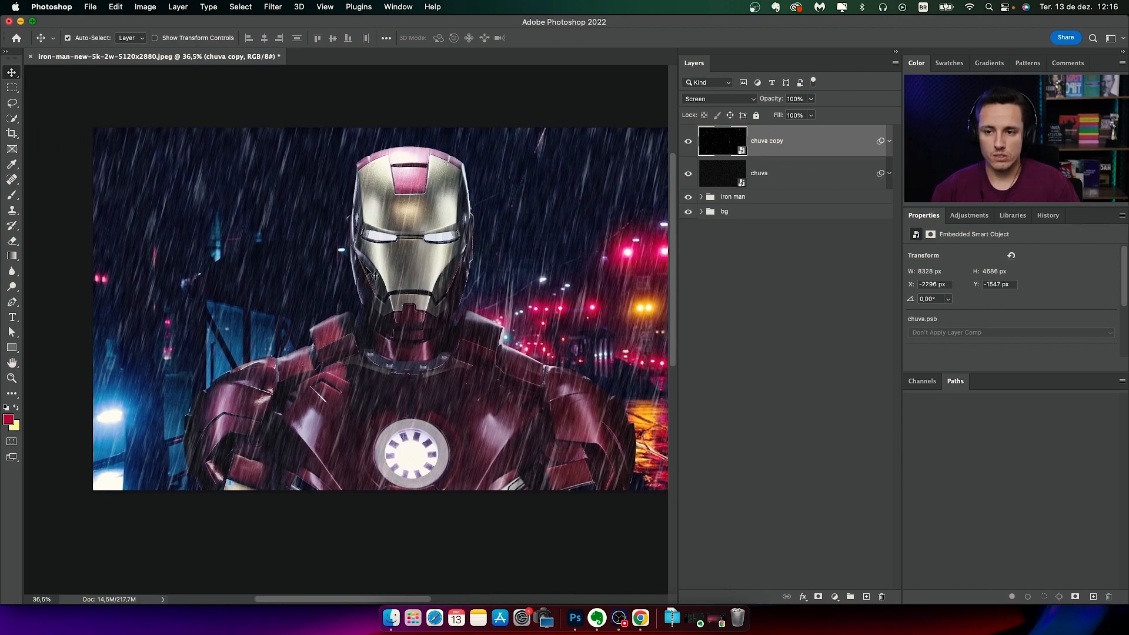
left_click(687, 143)
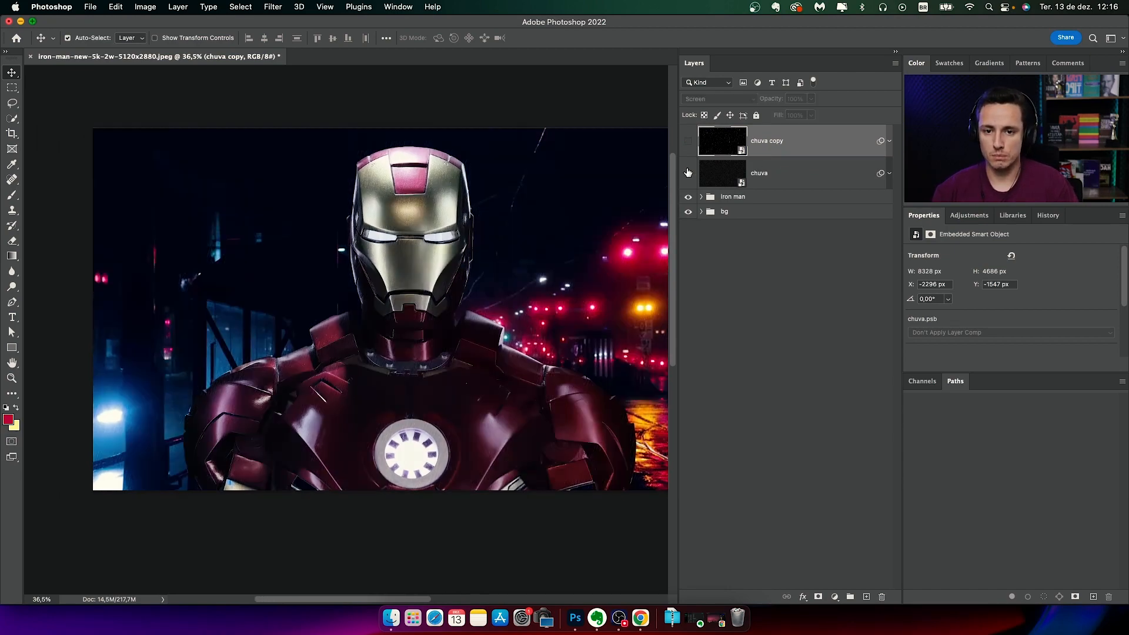
left_click(685, 143)
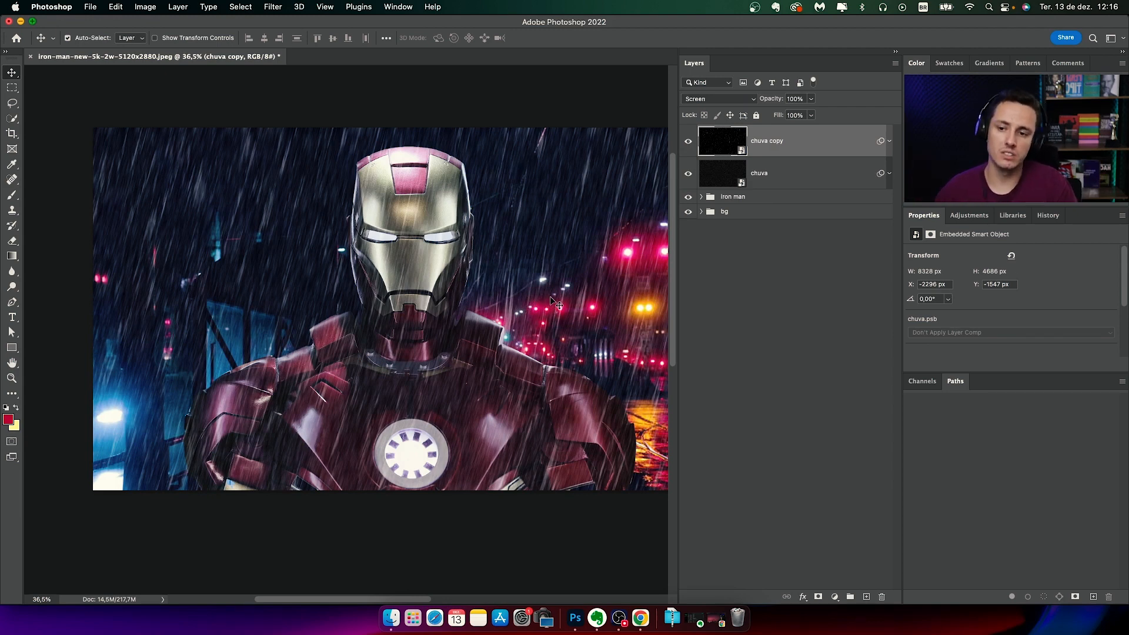
Group the chuva and chuva copy layers and name the group "chuva pingos".
left_click(772, 174, "super")
key("super+g")
double_click(729, 132)
type("chuva")
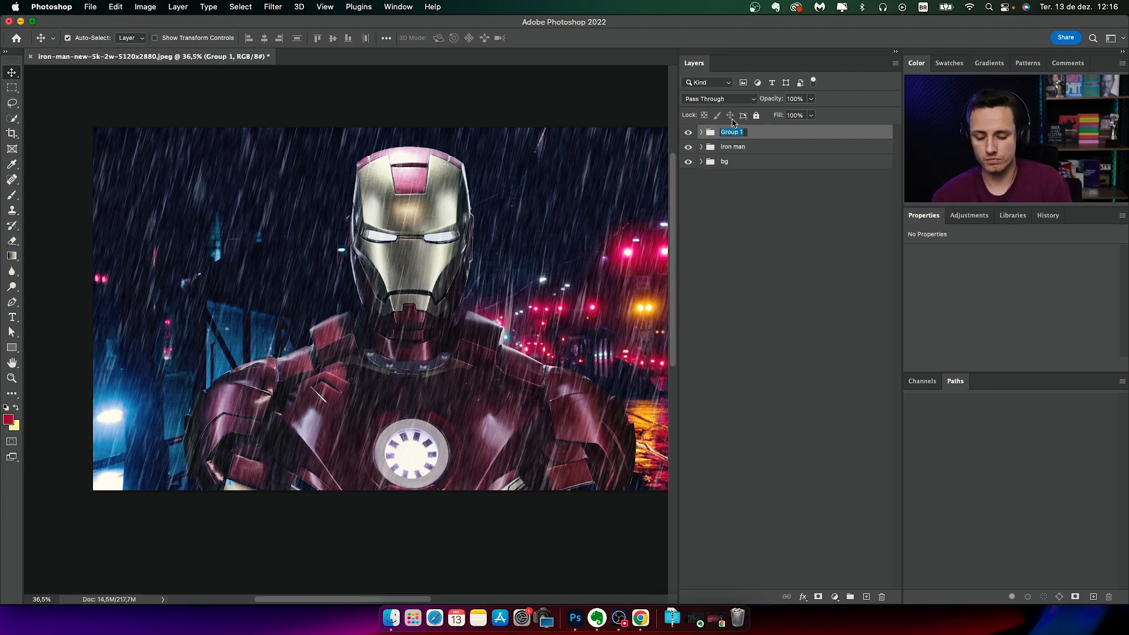
type(" pingos")
key("Return")
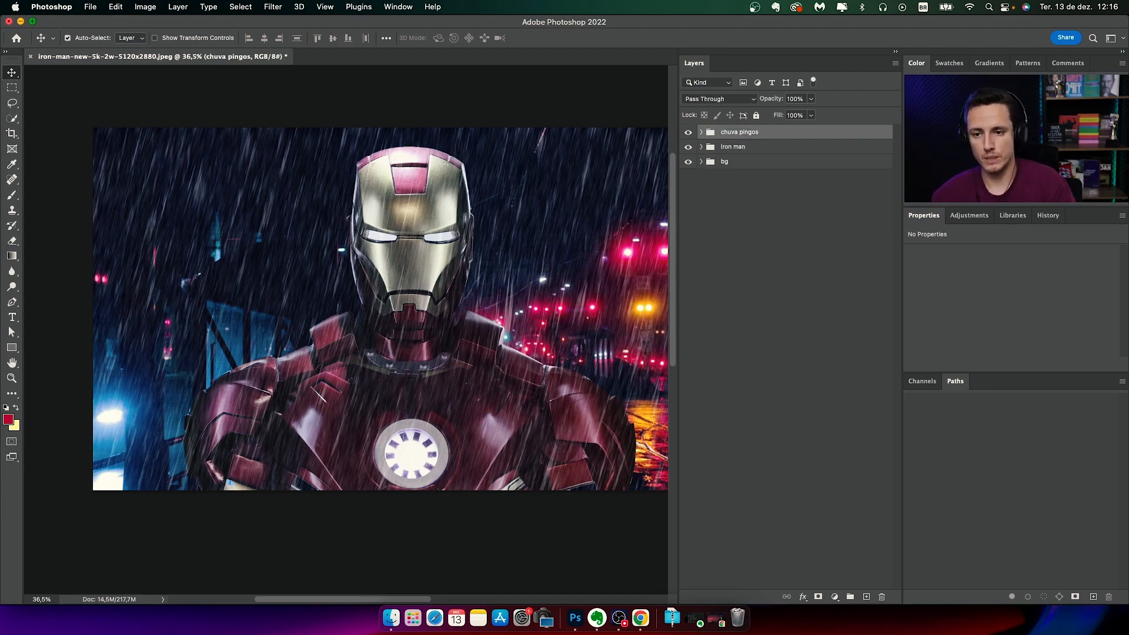
Add a Bevel & Emboss style to Layer 1 in the iron man group and reset its settings to default.
left_click(702, 147)
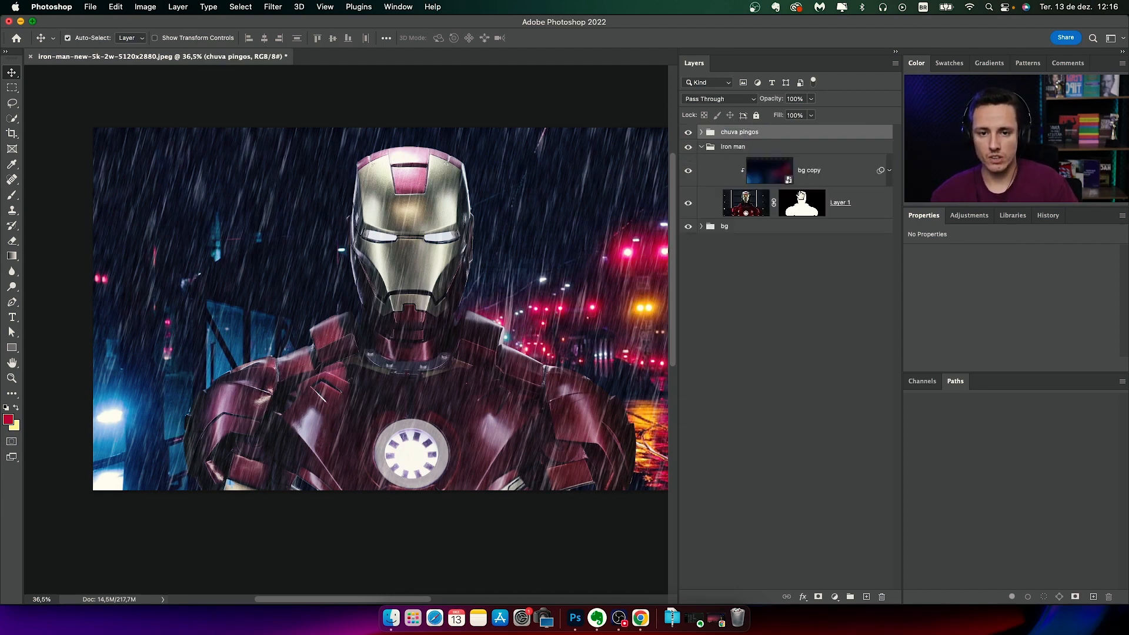
left_click(841, 203)
right_click(852, 202)
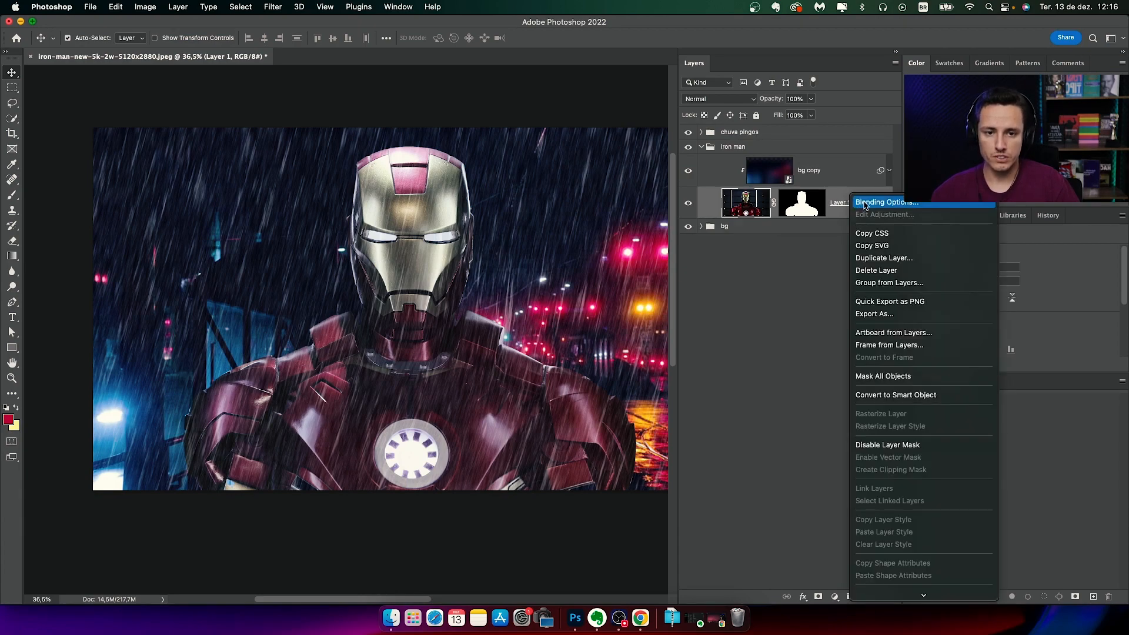
left_click(879, 202)
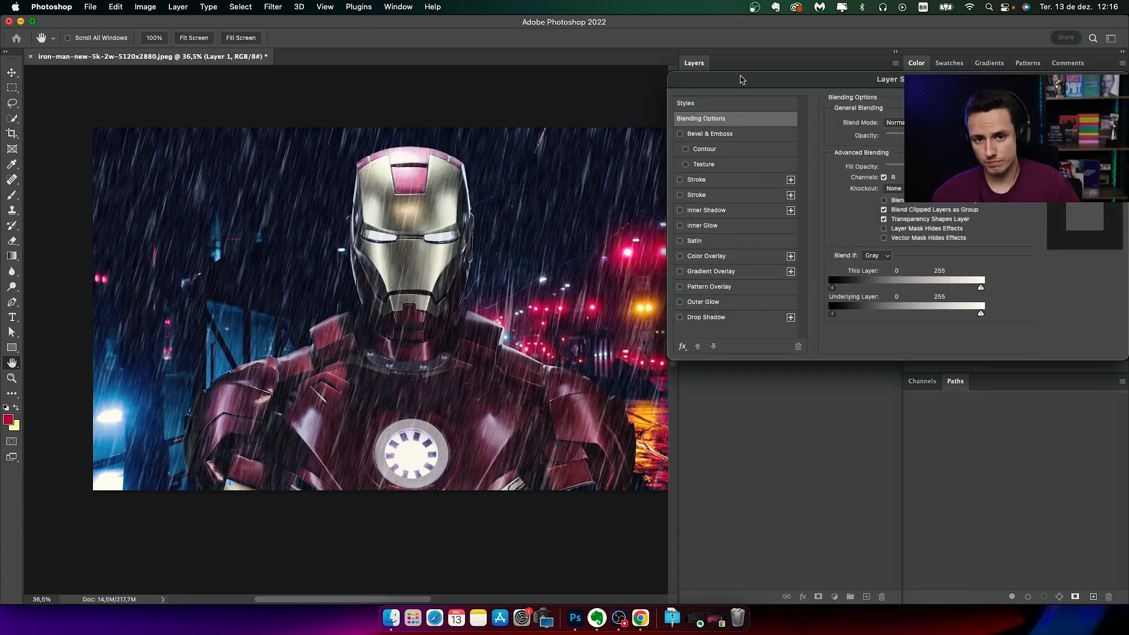
left_click_drag(741, 79, 610, 103)
left_click(575, 158)
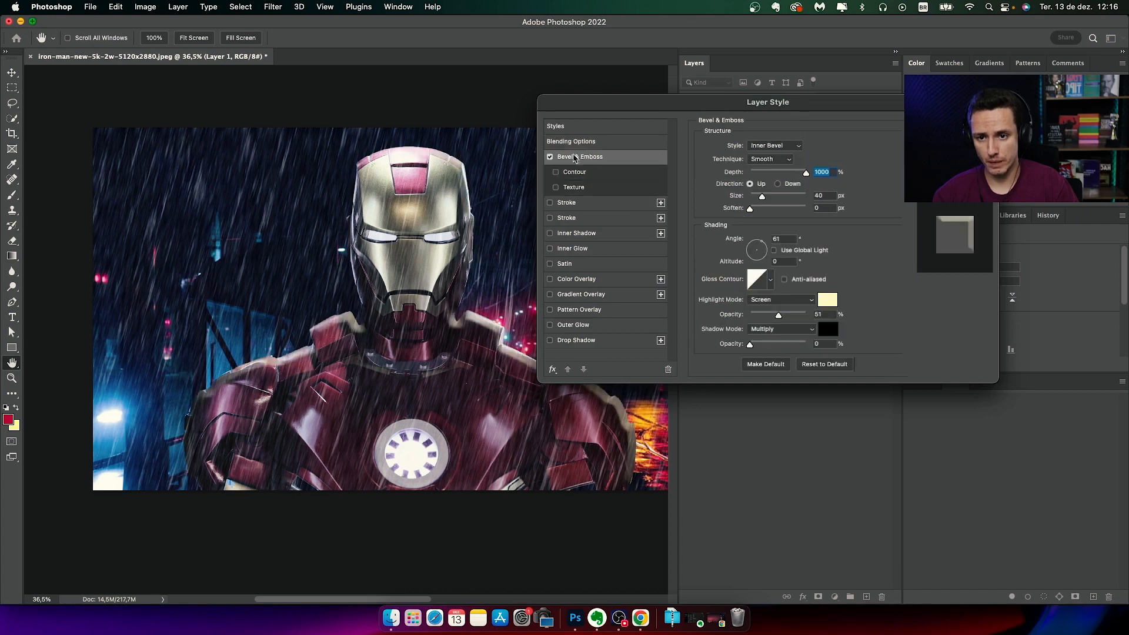
left_click(834, 366)
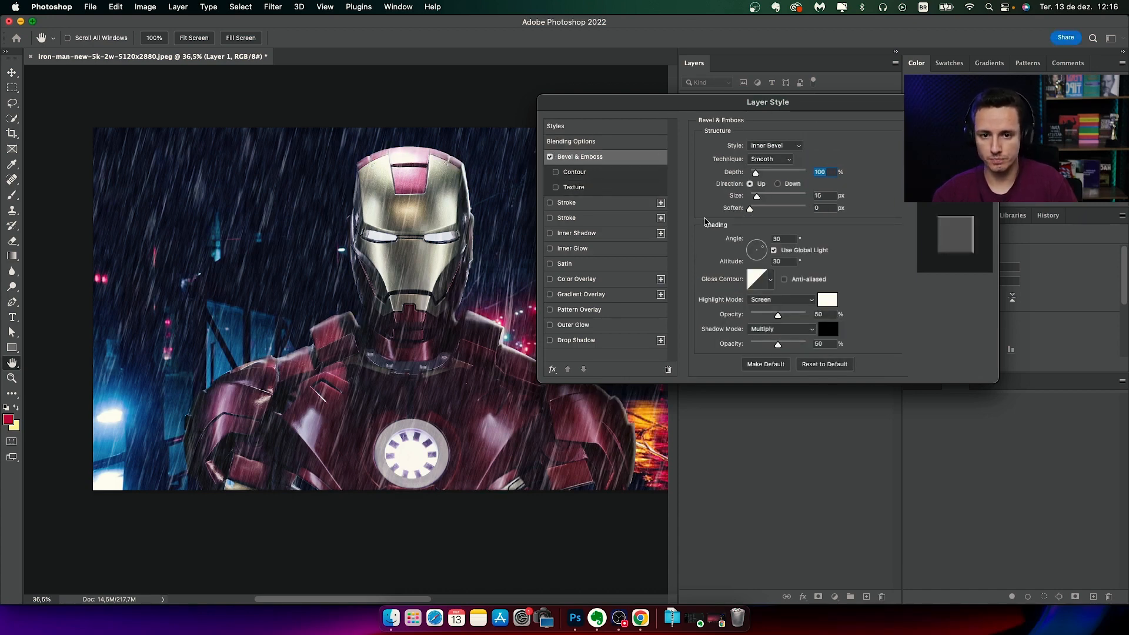
Change the bevel style to Outer Bevel and set its depth to 428%.
left_click(774, 146)
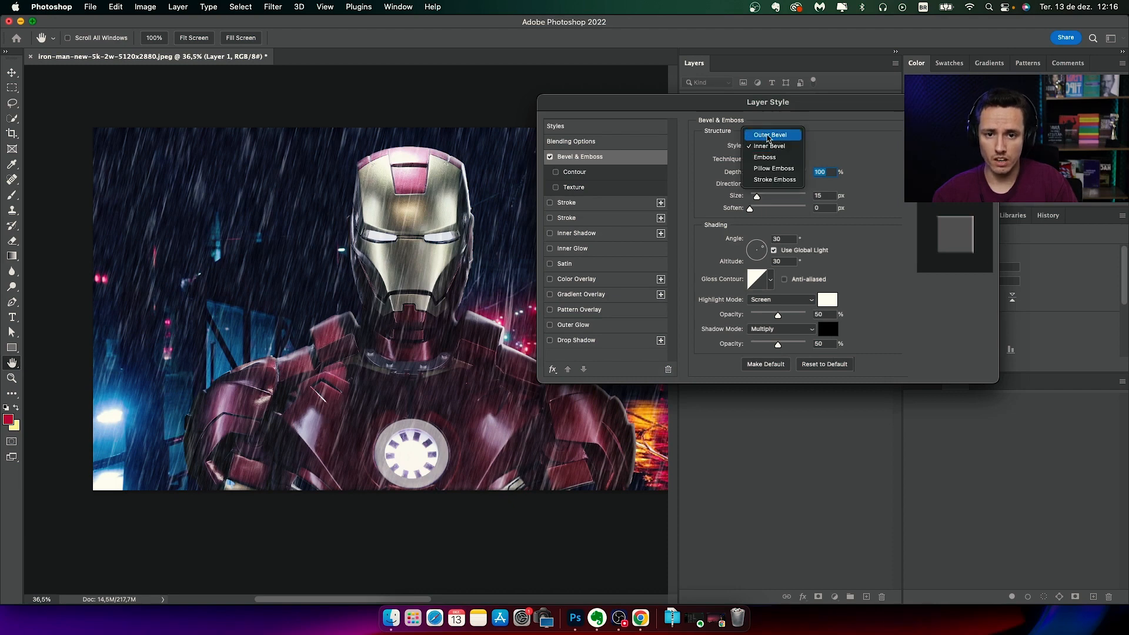
left_click(768, 133)
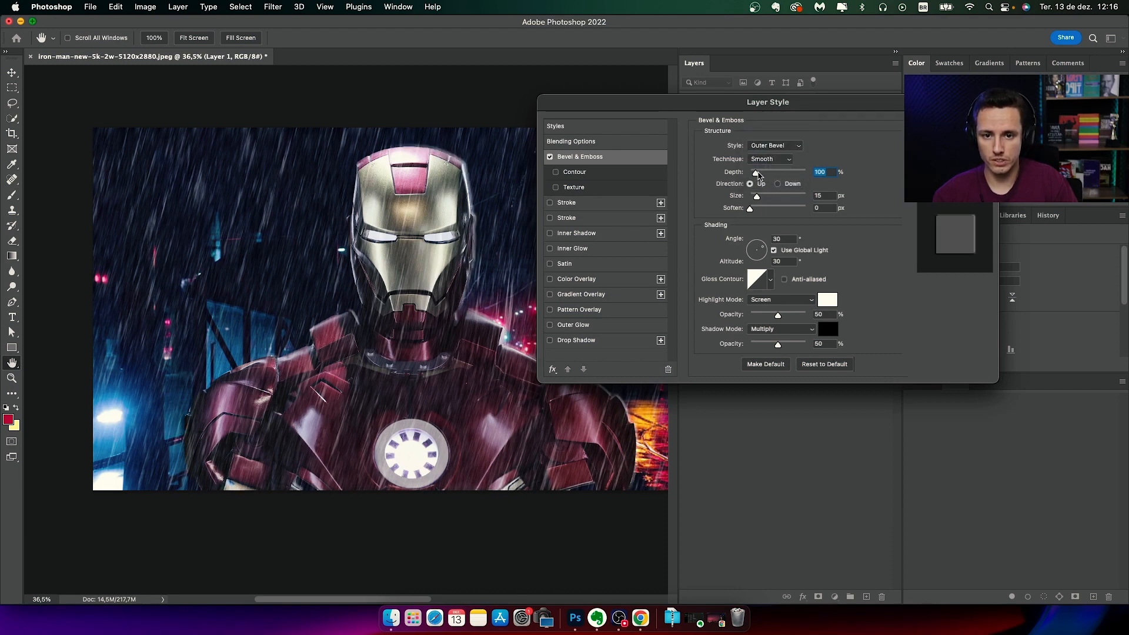
left_click_drag(757, 174, 775, 177)
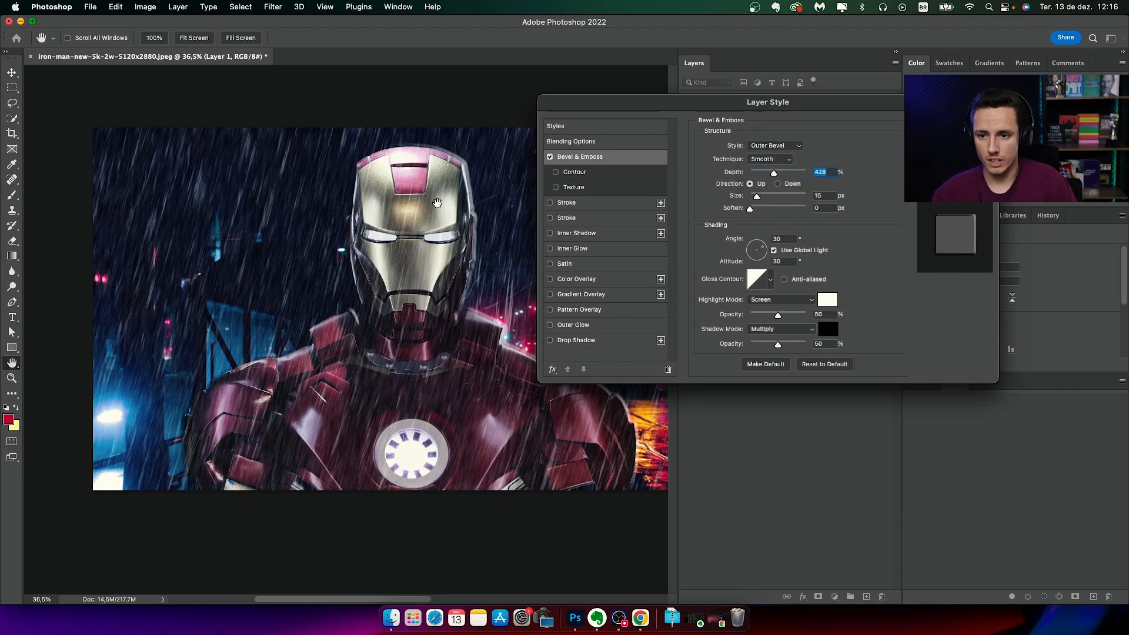
Refine the outer bevel to depth 636%, size 18 px, soften 16 px, angle 87° and altitude 0°, and apply the style.
left_click_drag(471, 188, 457, 201)
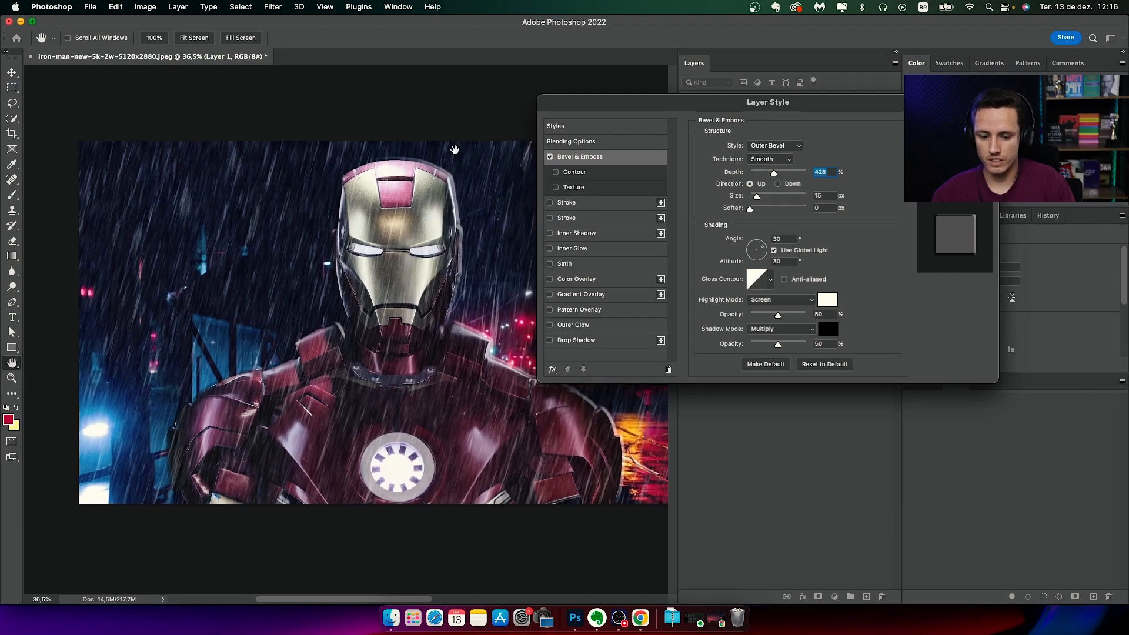
key("super+plus")
key("super+plus")
left_click_drag(455, 150, 357, 314)
left_click_drag(444, 239, 407, 188)
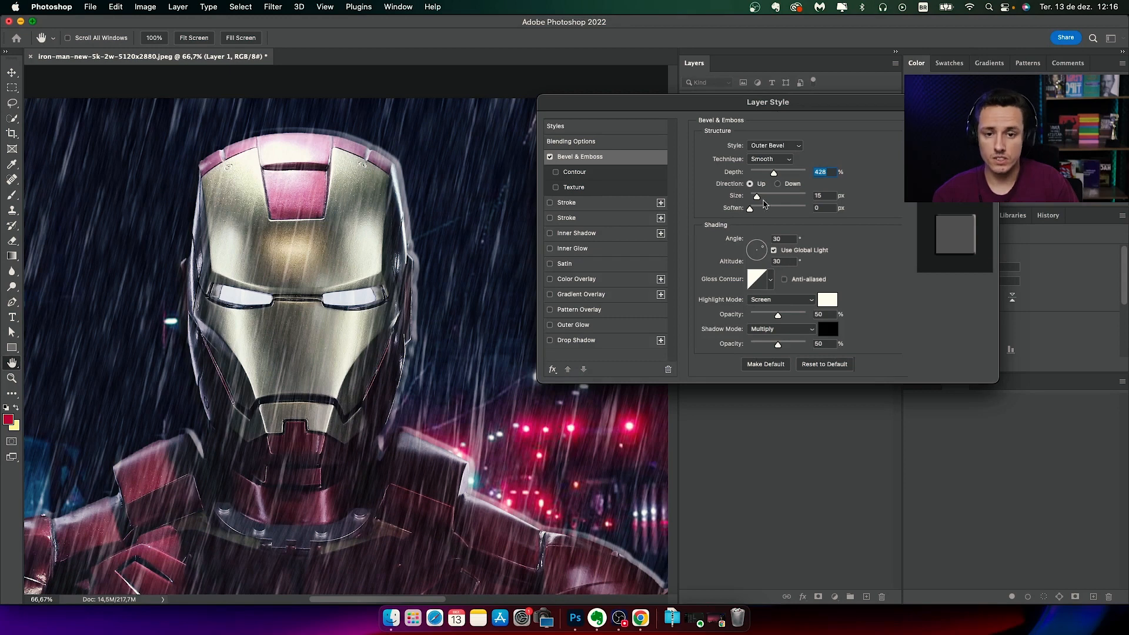
left_click_drag(758, 199, 807, 217)
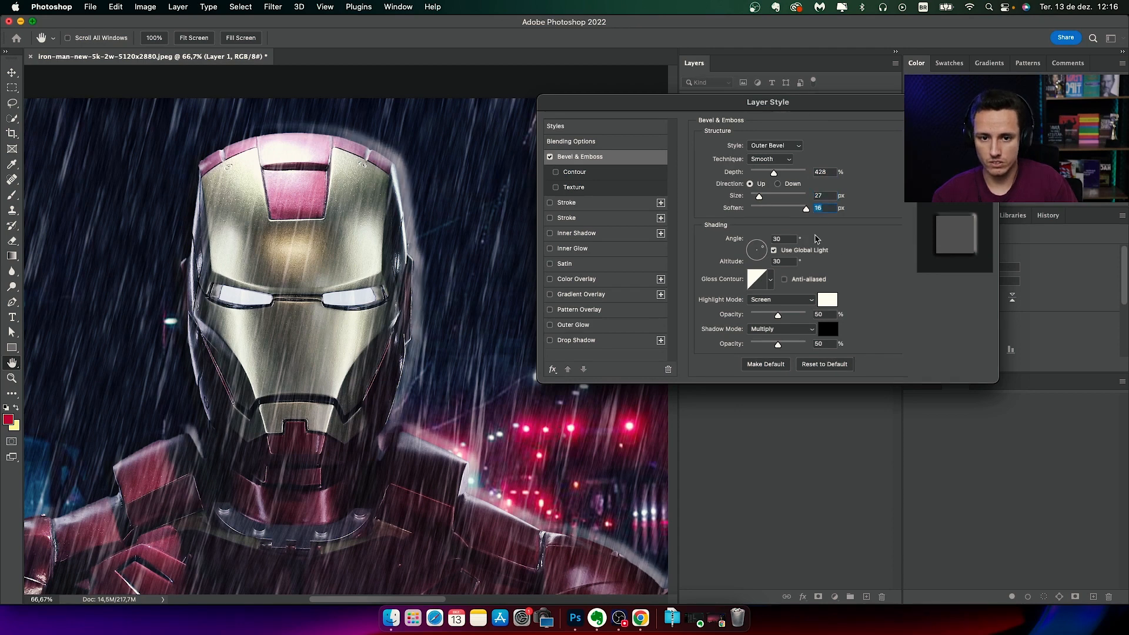
mouse_move(759, 197)
left_mouse_down()
mouse_move(797, 179)
mouse_move(759, 197)
left_mouse_up()
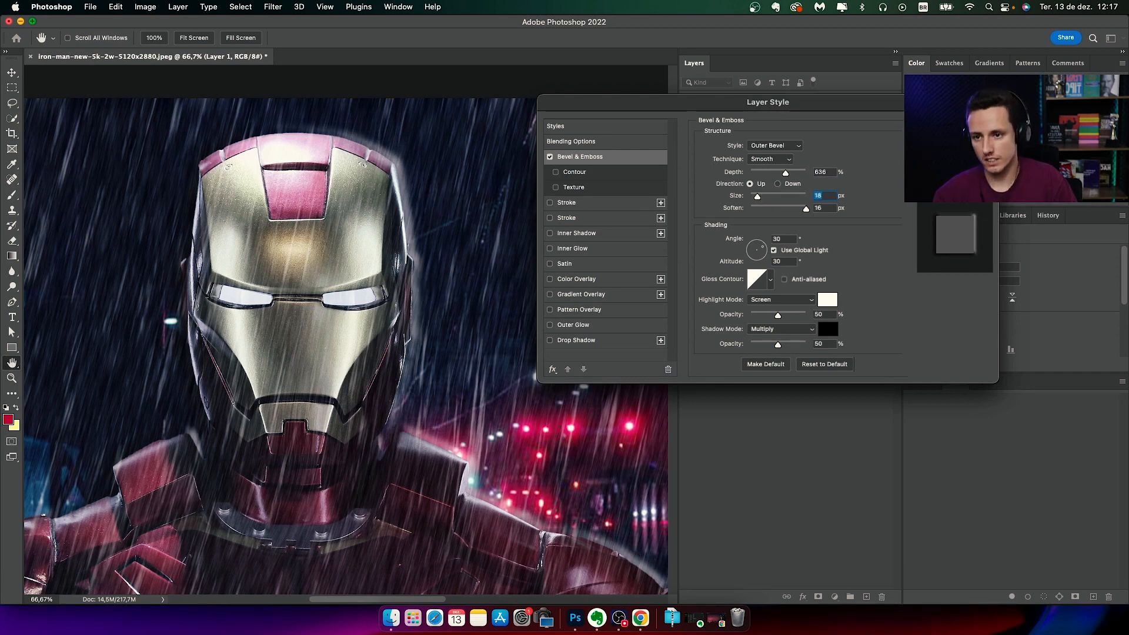
mouse_move(749, 239)
left_mouse_down()
mouse_move(765, 251)
mouse_move(757, 241)
left_mouse_up()
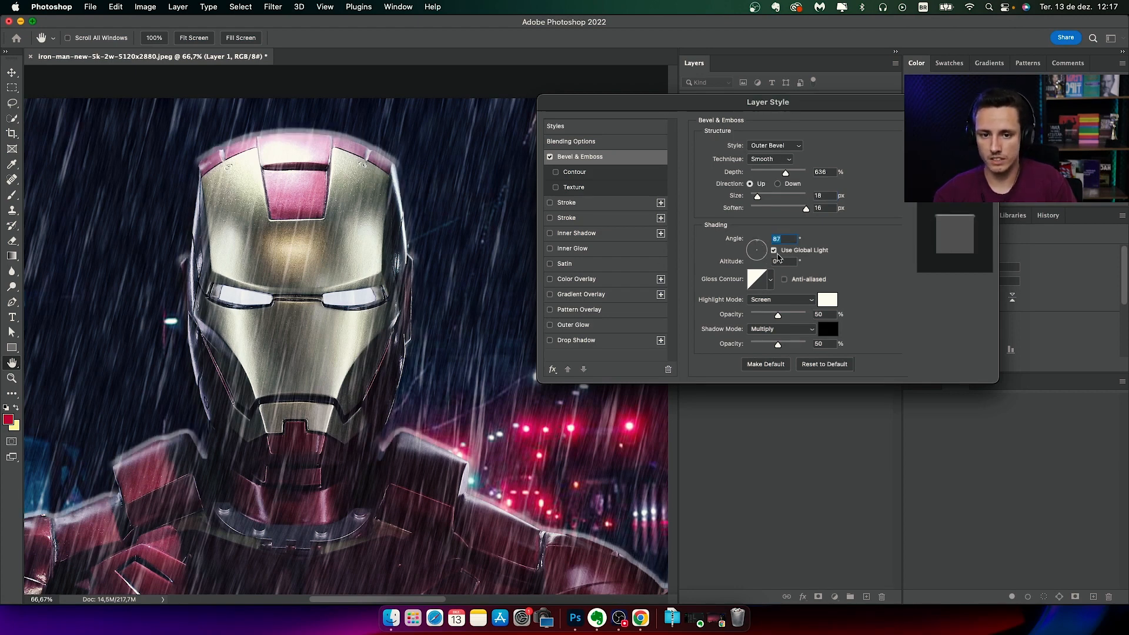
key("Return")
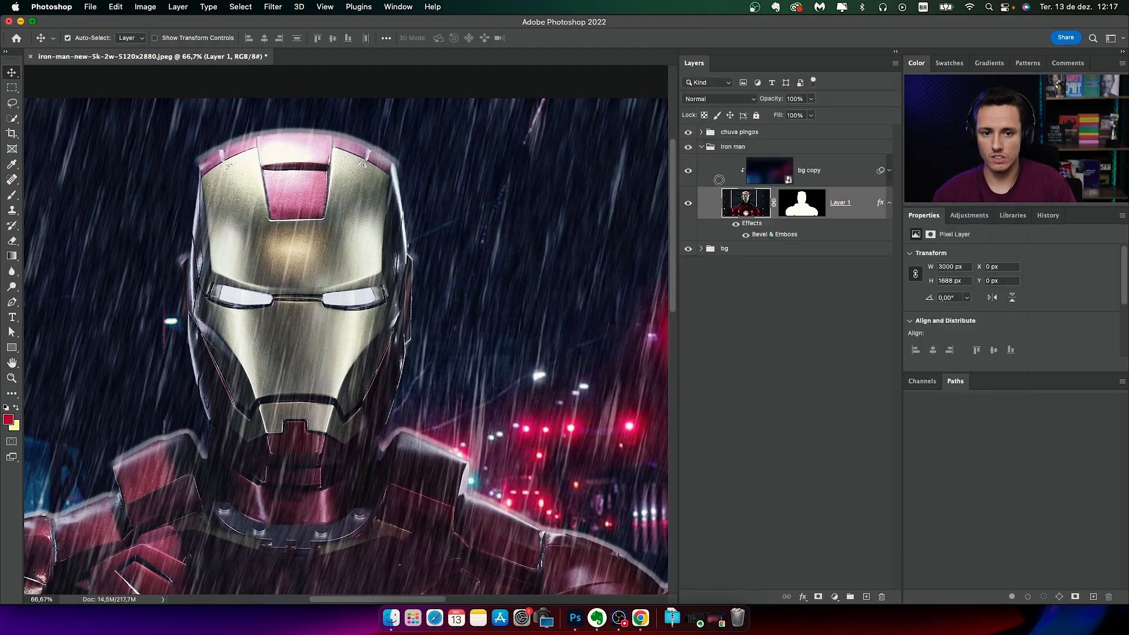
Convert Layer 1's Bevel & Emboss effect into separate layers.
right_click(773, 234)
left_click(818, 463)
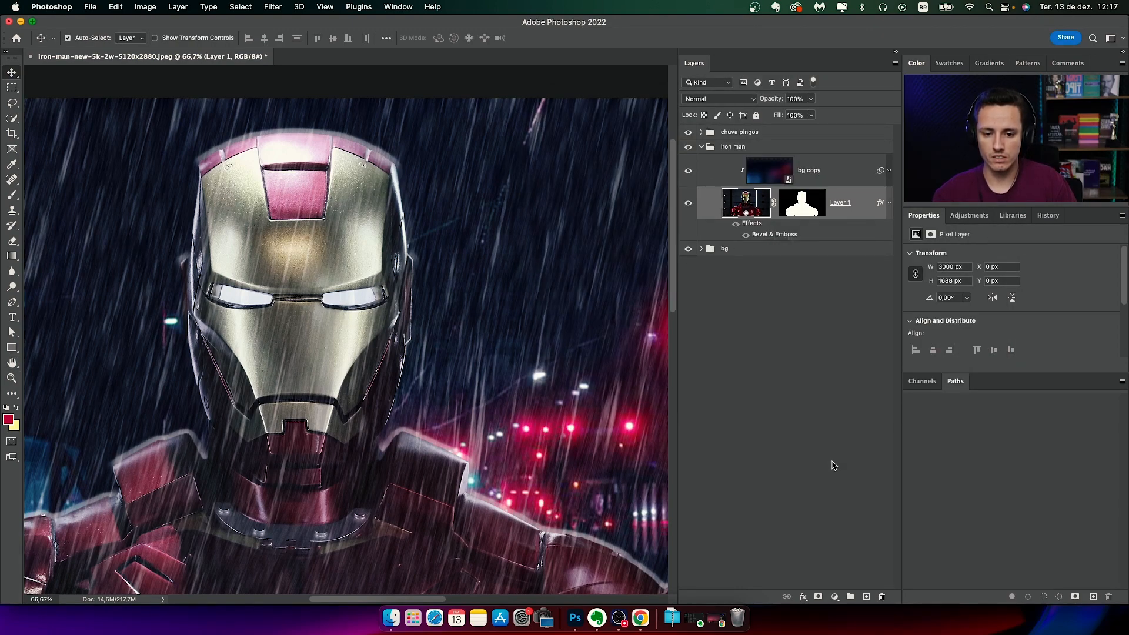
right_click(782, 234)
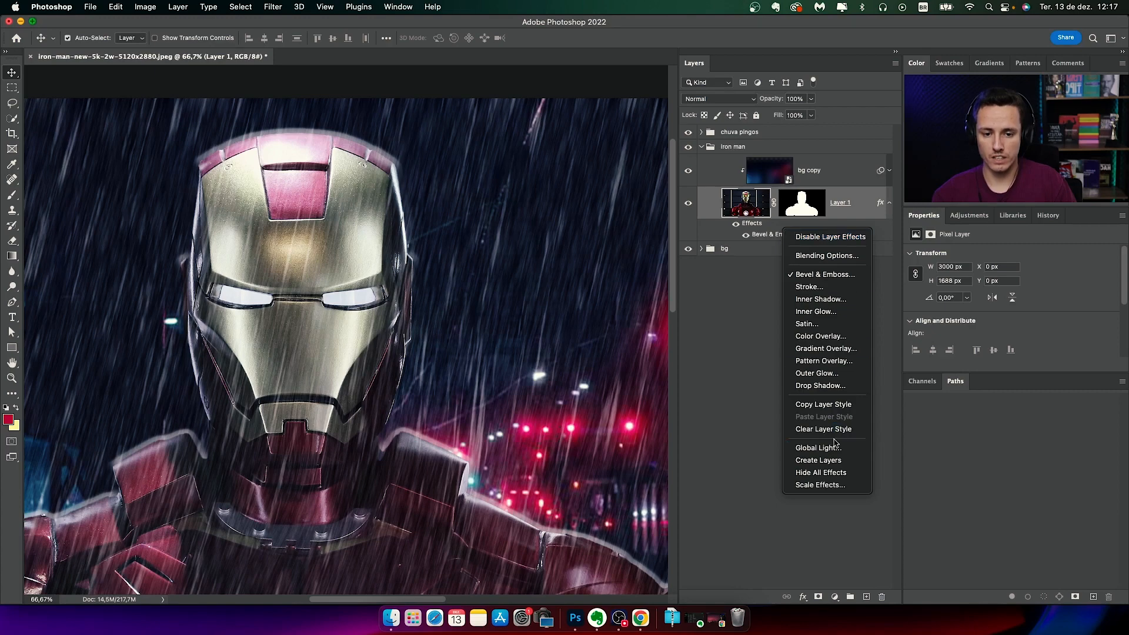
left_click(819, 460)
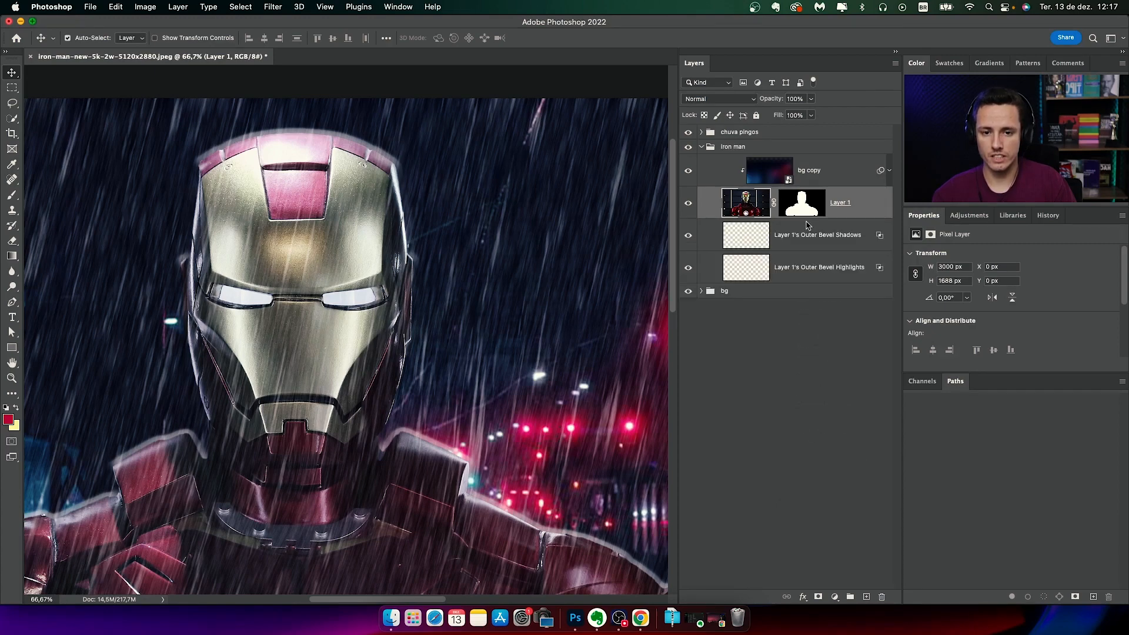
Check the two outer bevel layers by toggling their visibility and delete the Outer Bevel Shadows layer.
left_click(690, 238)
left_click(690, 238)
left_click(690, 267)
left_click(689, 238)
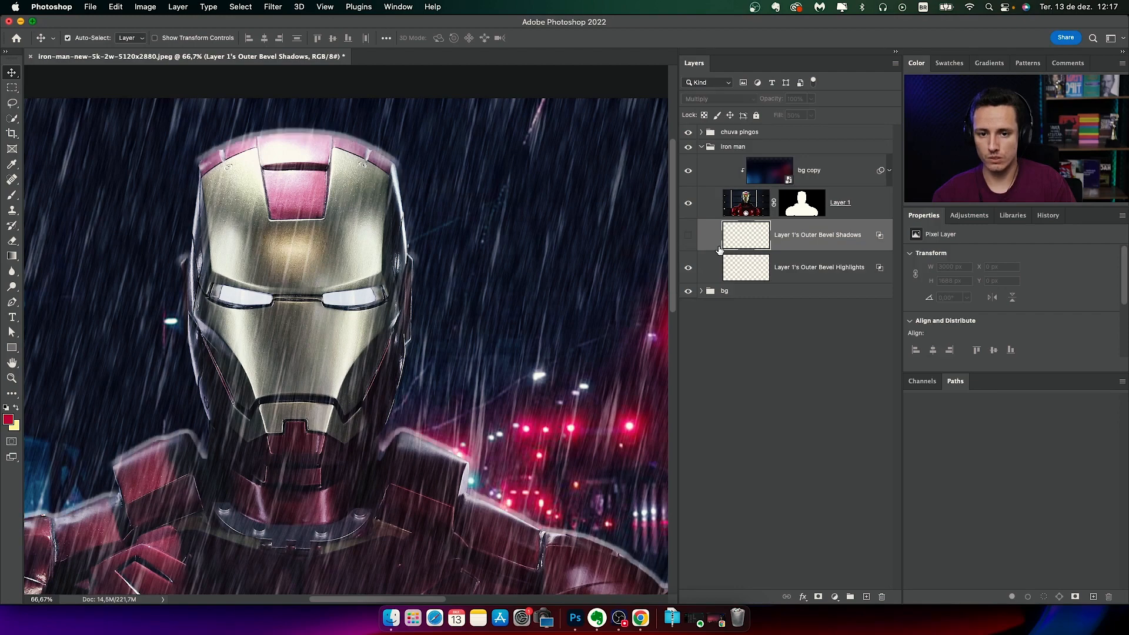
key("Delete")
Convert the Outer Bevel Highlights layer to a smart object and apply a Gaussian Blur with a 19 px radius.
right_click(799, 237)
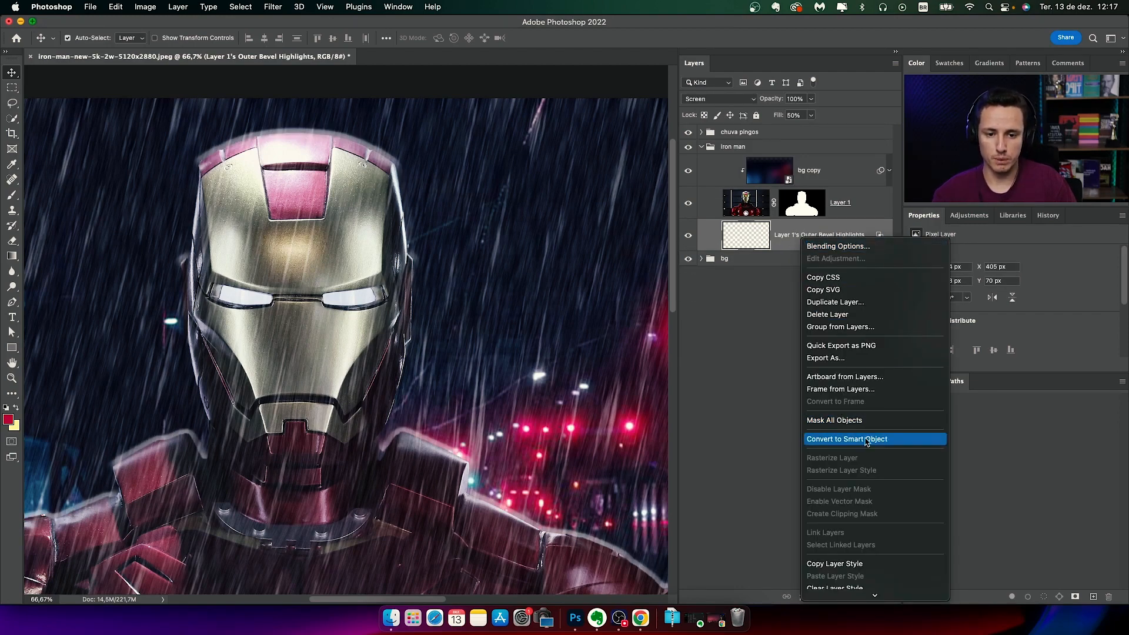
left_click(836, 438)
left_click(273, 6)
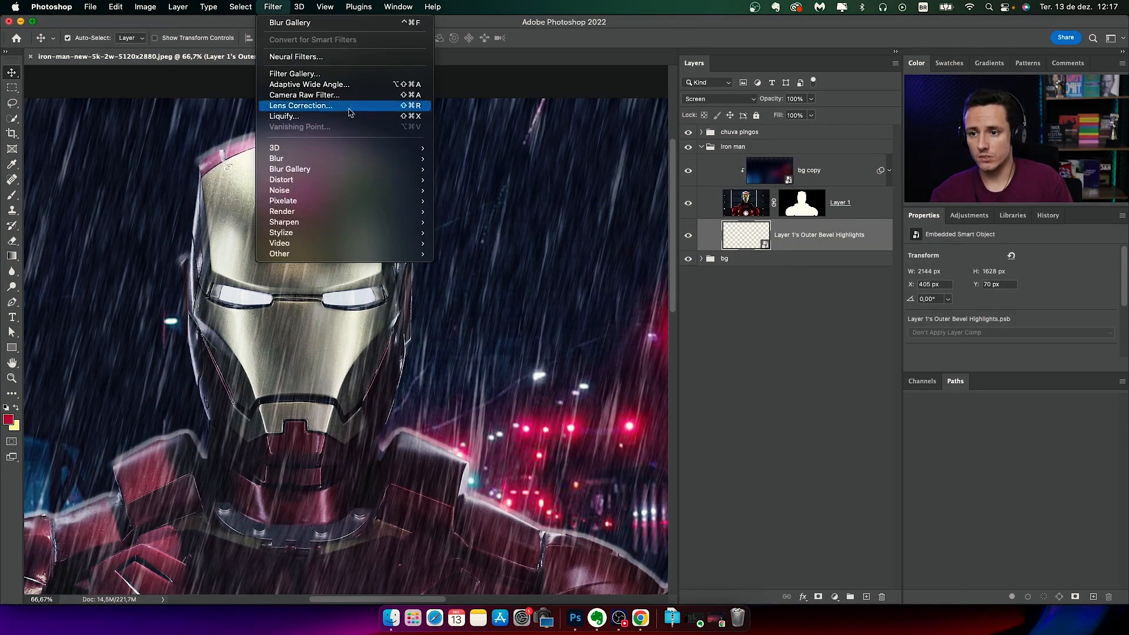
mouse_move(397, 160)
left_click(470, 200)
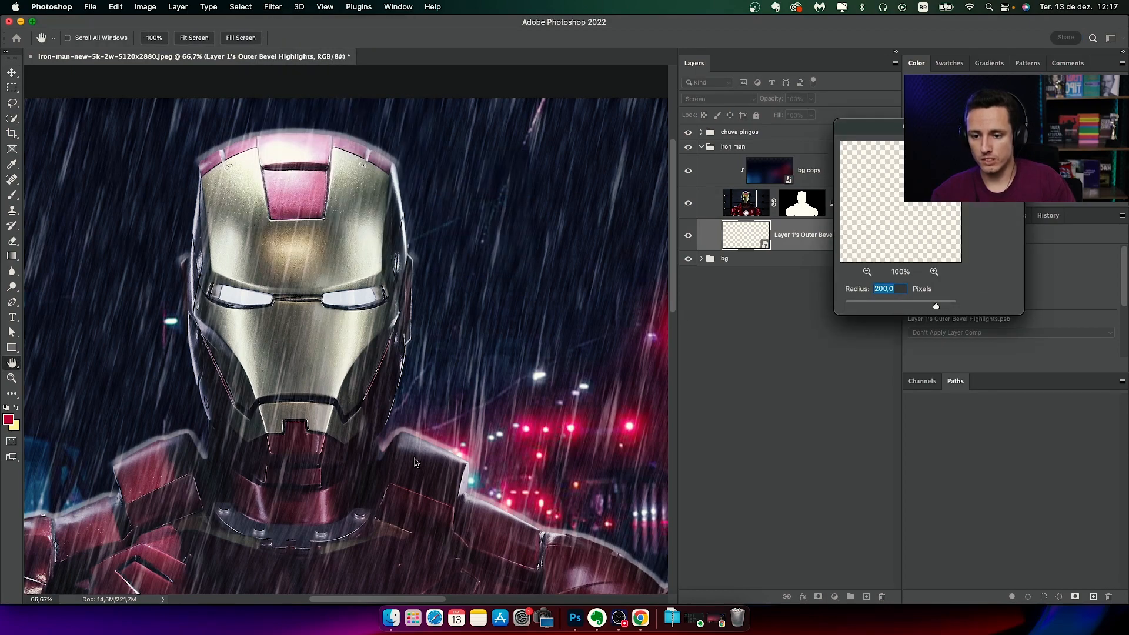
left_click(876, 303)
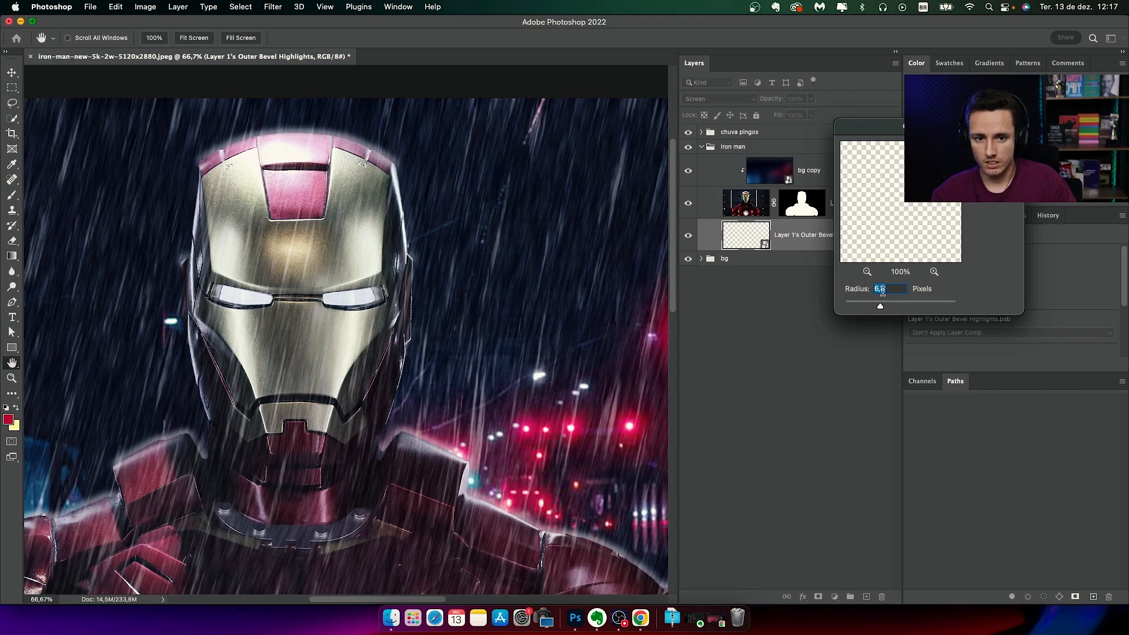
left_click_drag(888, 305, 893, 306)
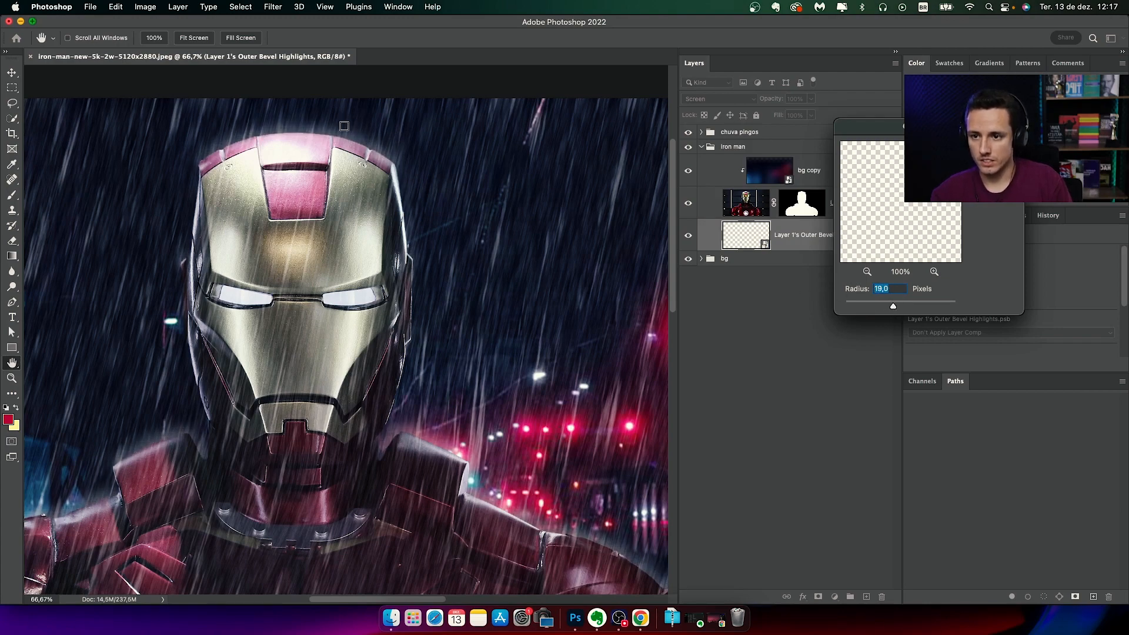
key("Return")
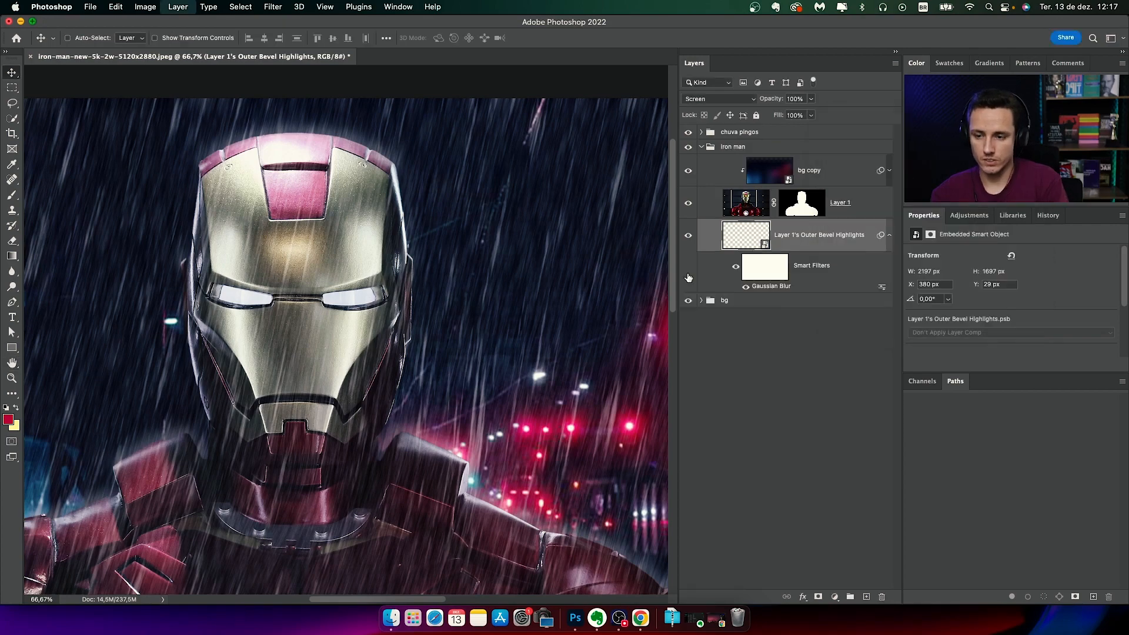
Duplicate the blurred Outer Bevel Highlights layer to strengthen the glow along Iron Man's outline.
key("super+j")
left_click_drag(379, 393, 444, 325)
scroll(444, 326, "down", 5)
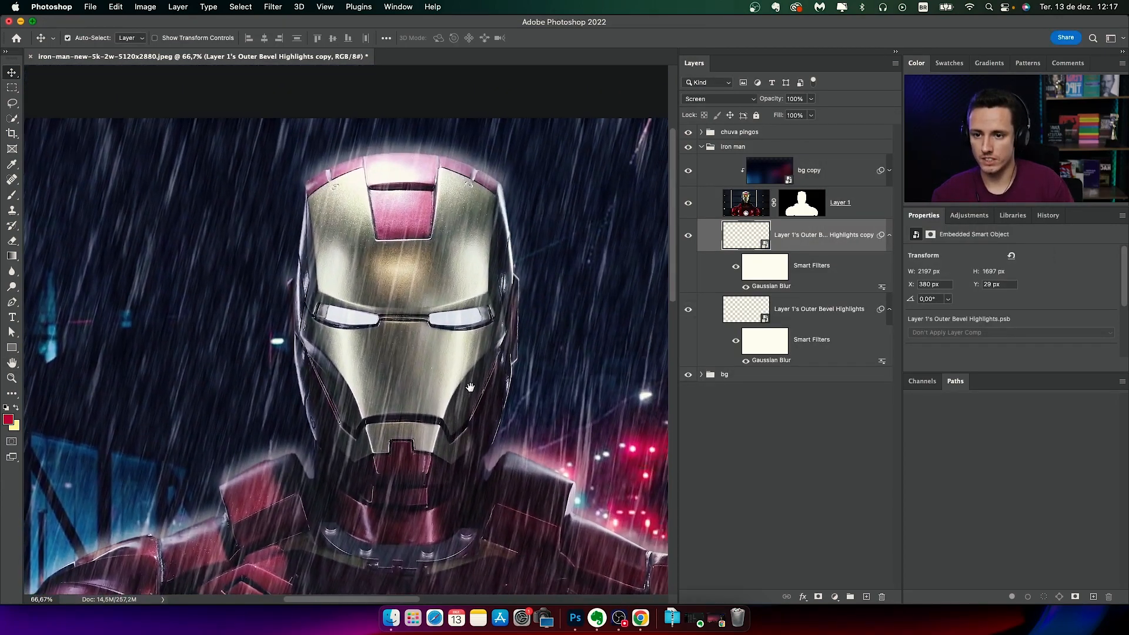
scroll(444, 277, "left", 3)
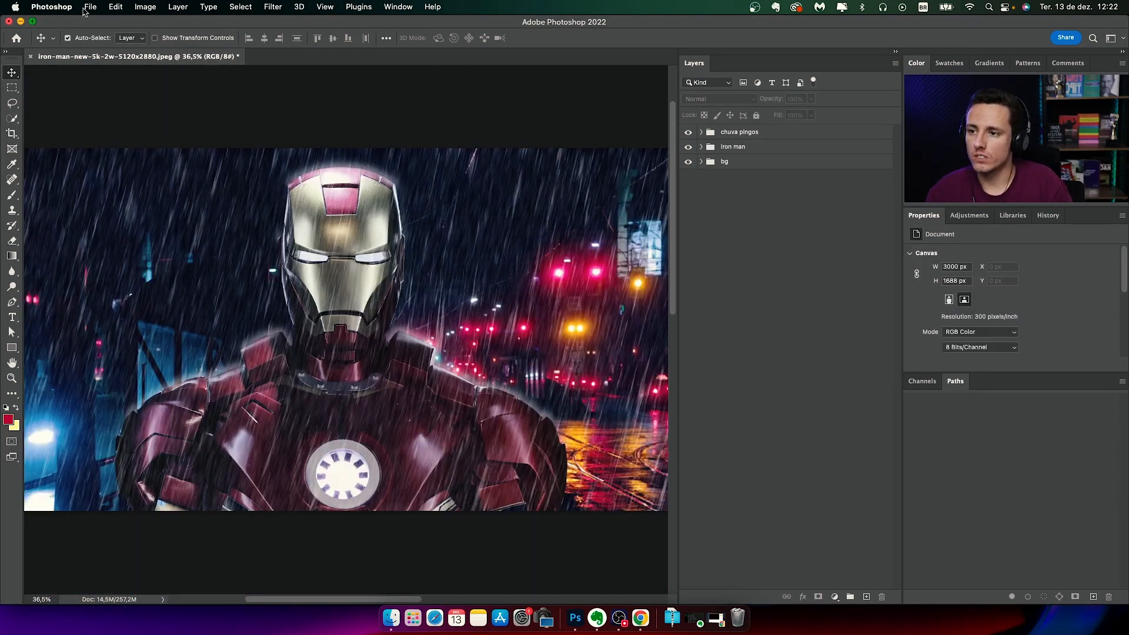
Create a new document 1000 px wide and 1000 px high.
left_click(90, 6)
left_click(100, 28)
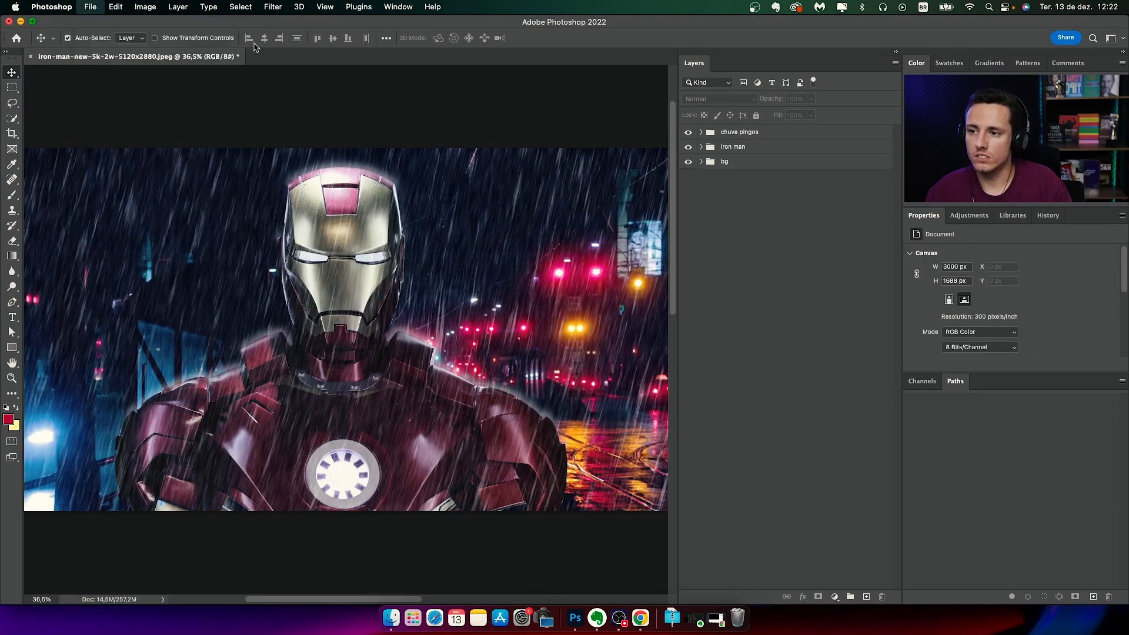
type("1000")
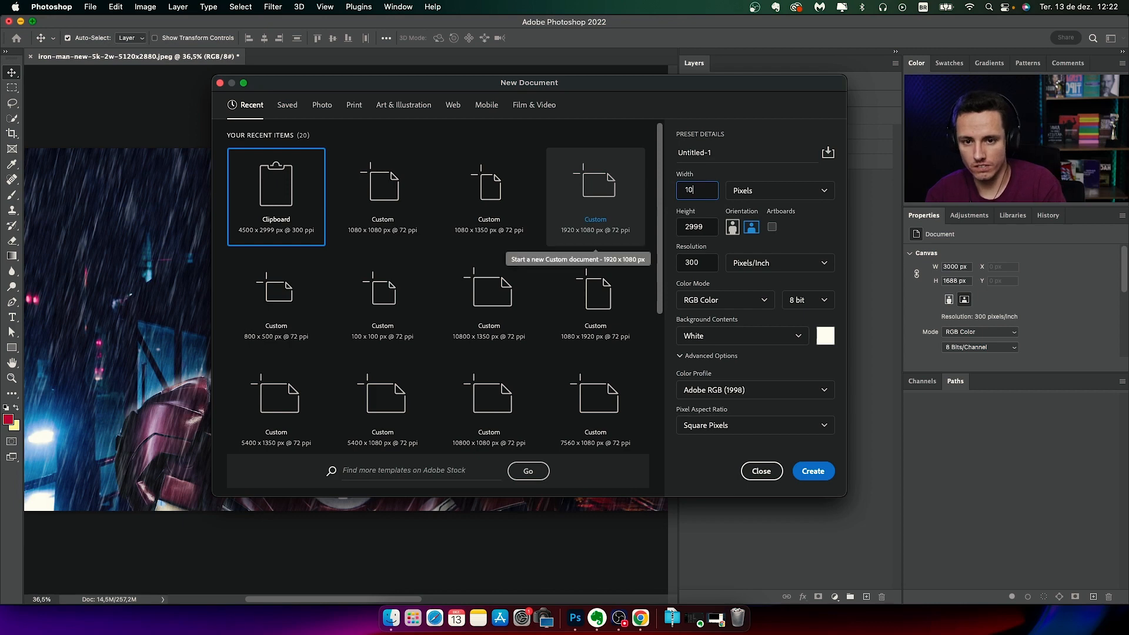
key("Tab")
type("1000")
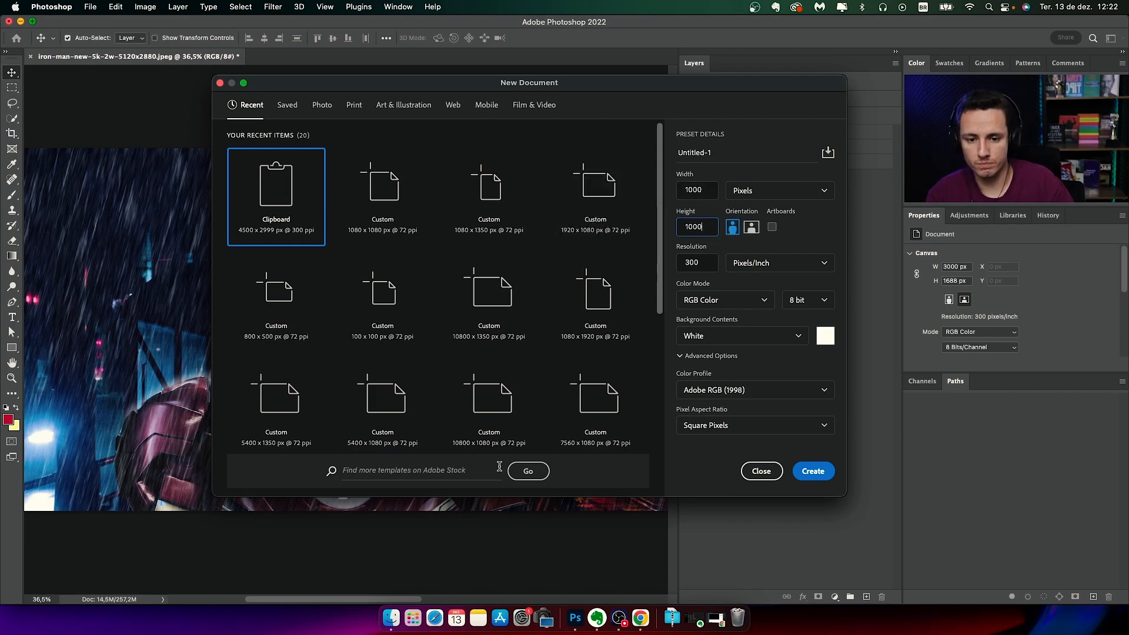
left_click(820, 471)
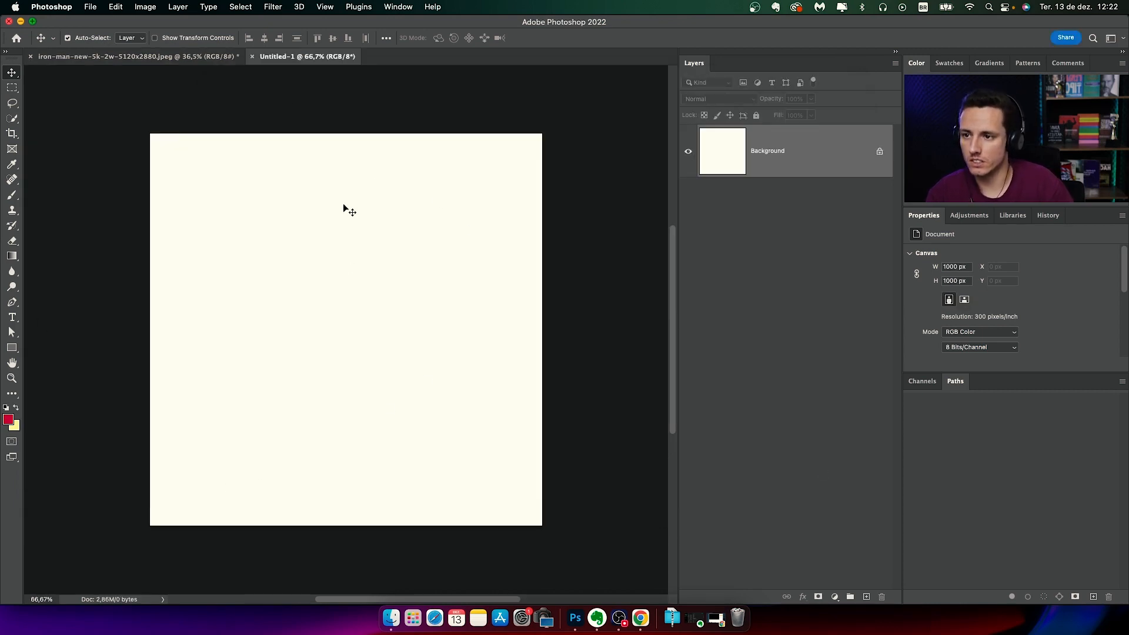
Add a new layer above the background and fill it with black.
left_click(866, 597)
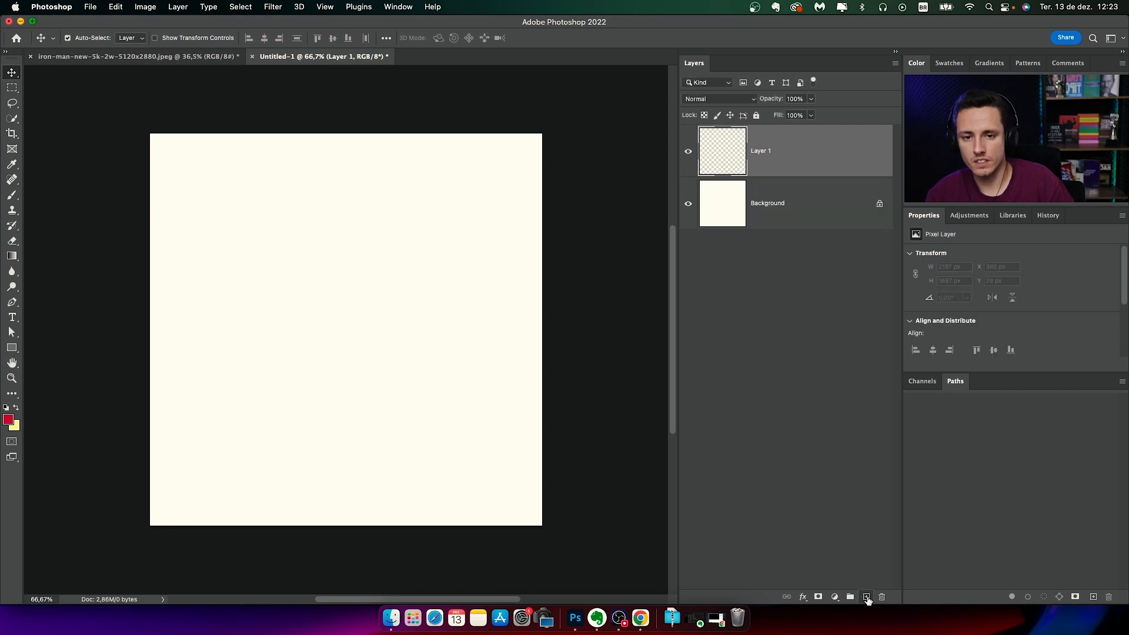
key("d")
key("alt+BackSpace")
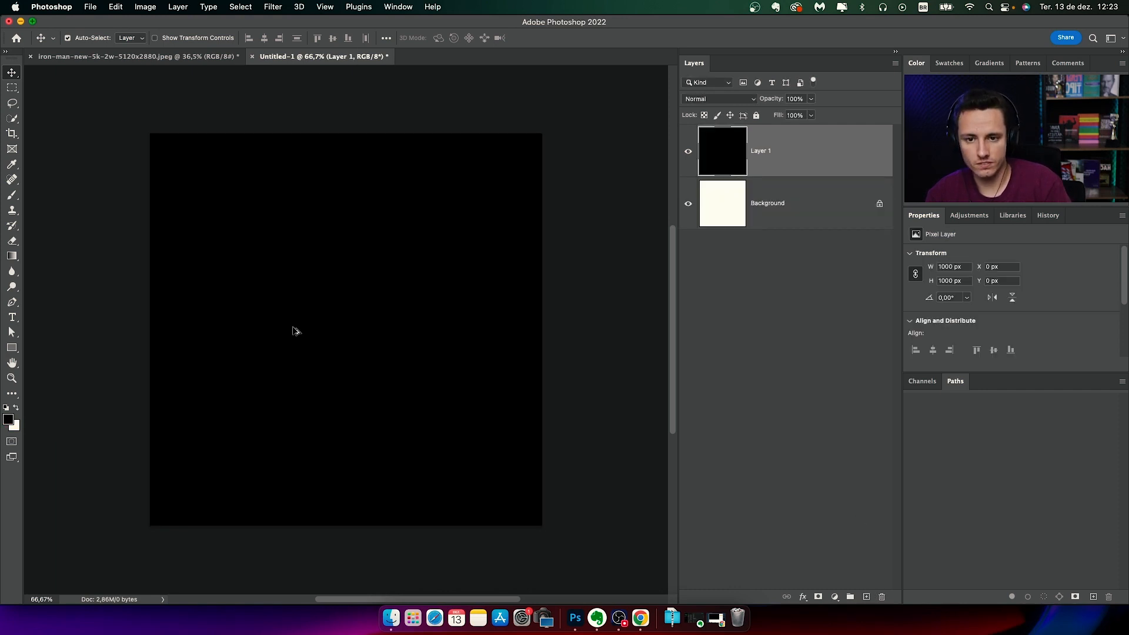
Apply the Mezzotint filter to the black layer with the Coarse Dots type.
left_click(276, 8)
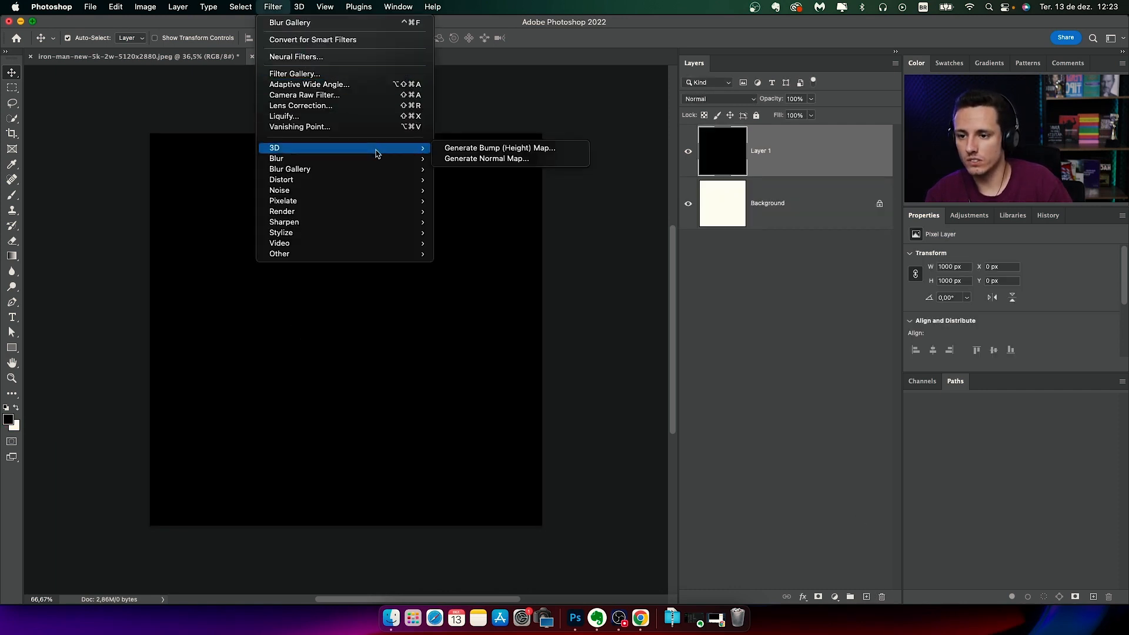
mouse_move(381, 200)
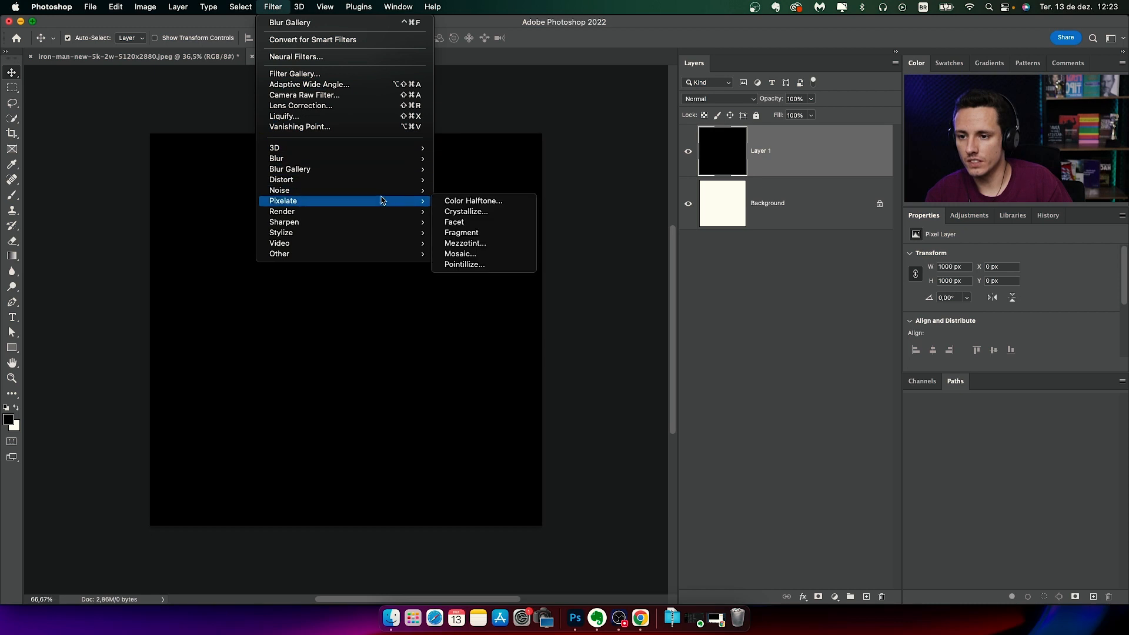
left_click(464, 243)
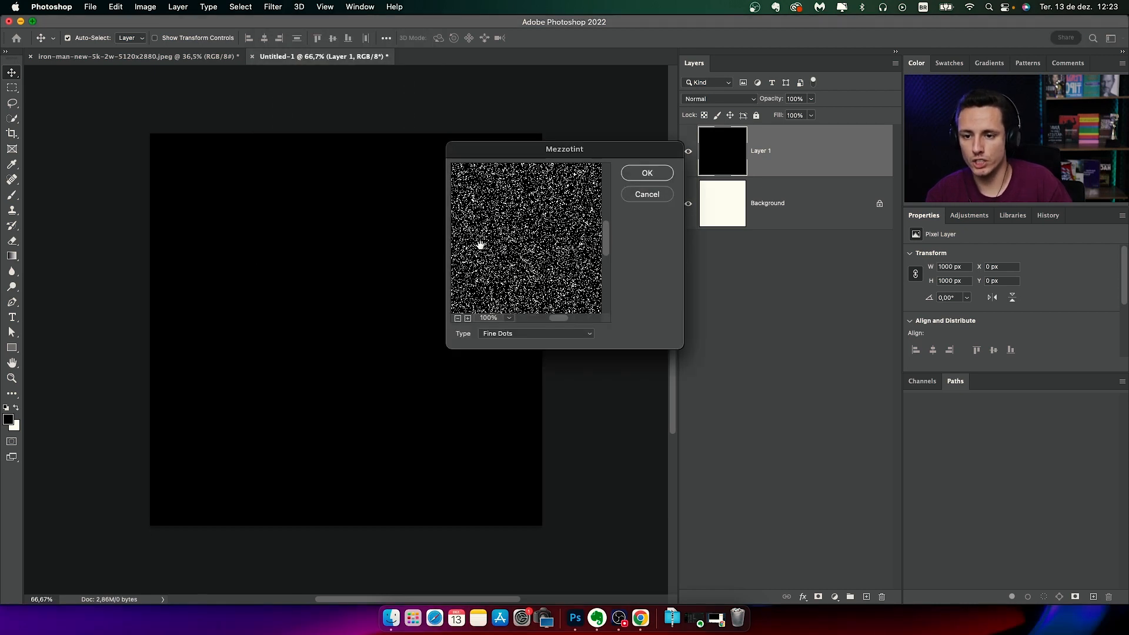
left_click(516, 335)
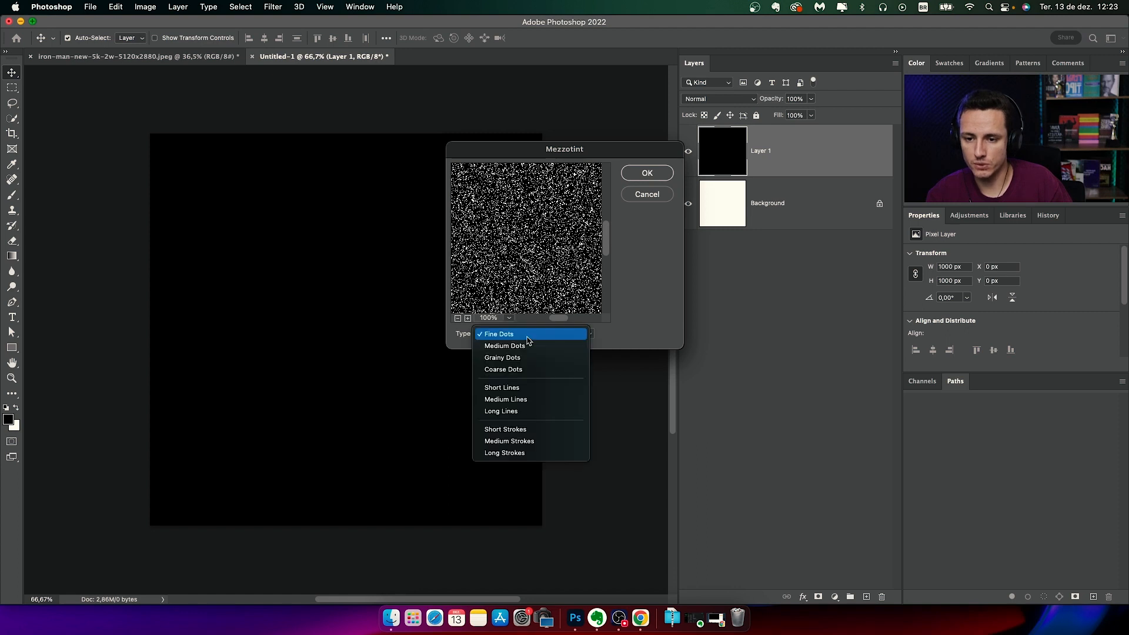
left_click(525, 371)
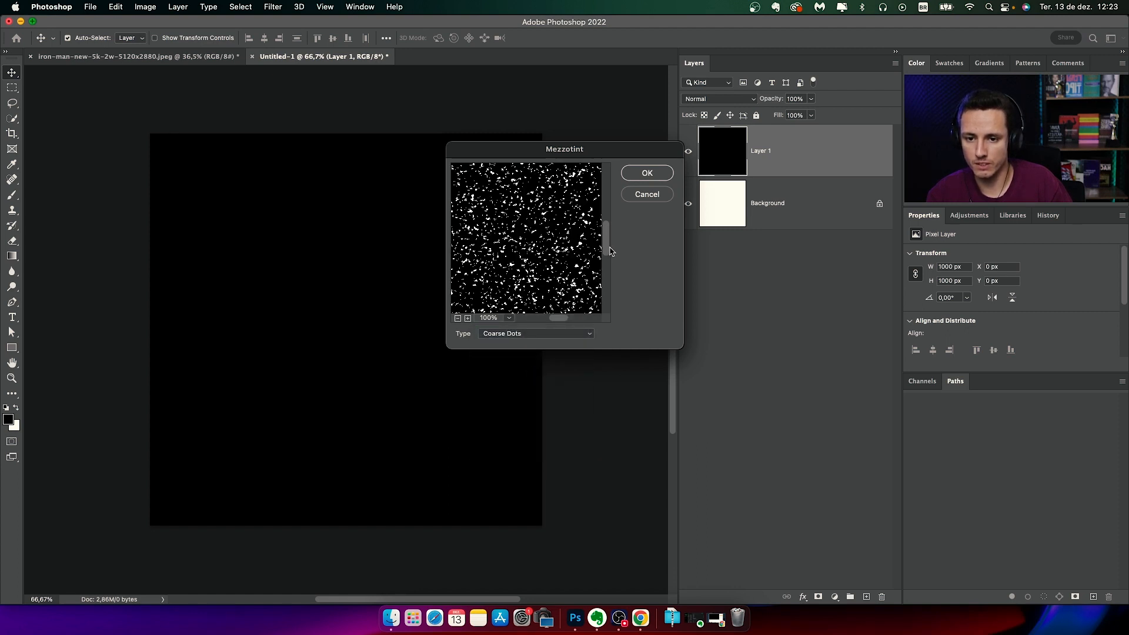
key("Return")
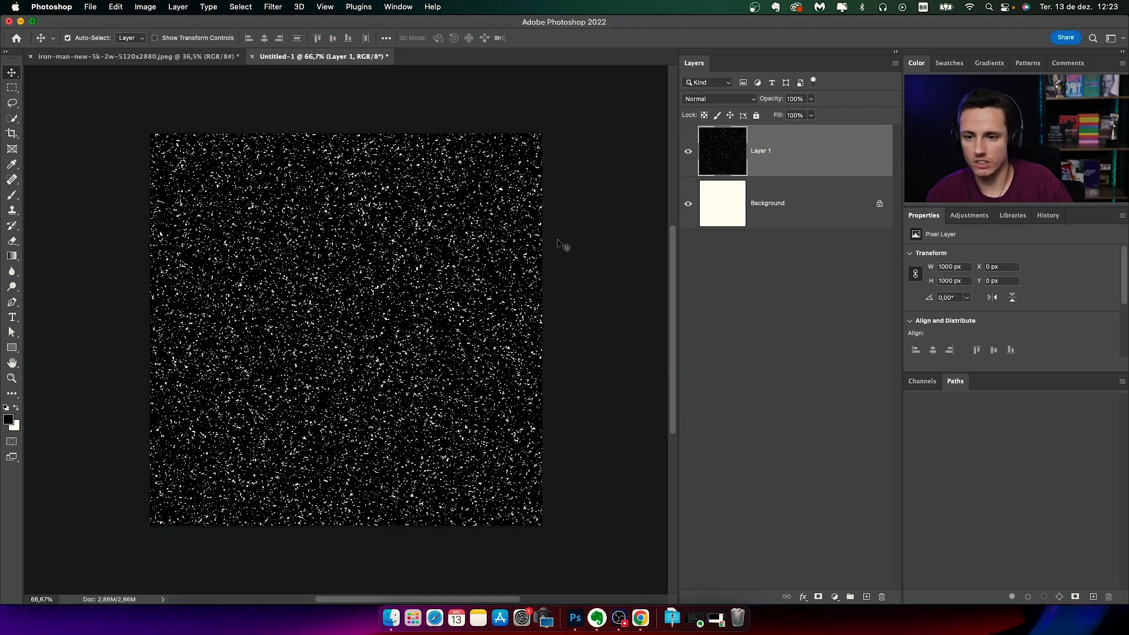
Select the white specks by sampling them with Color Range and mask Layer 1 to that selection.
scroll(278, 264, "right", 1)
key("super+plus")
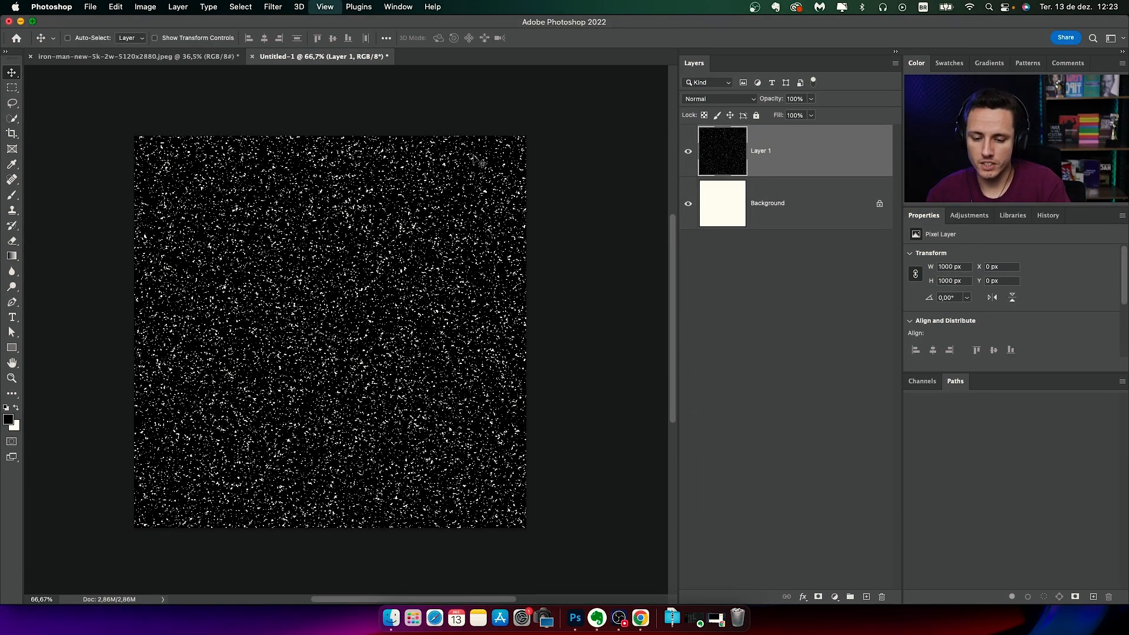
key("super+plus")
key("super+plus")
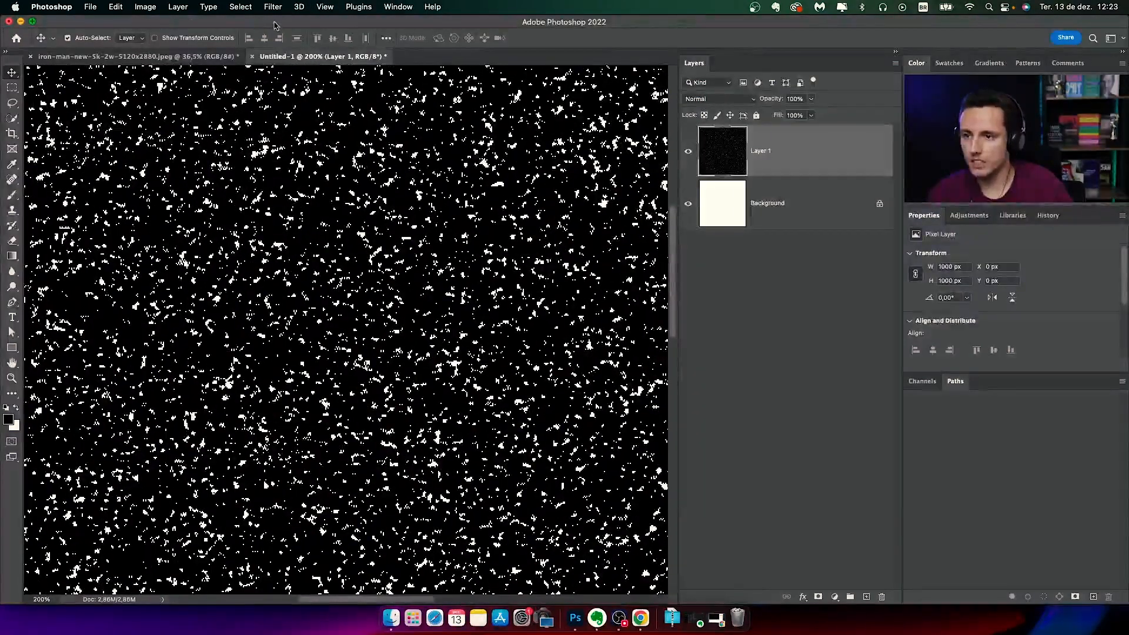
left_click(238, 7)
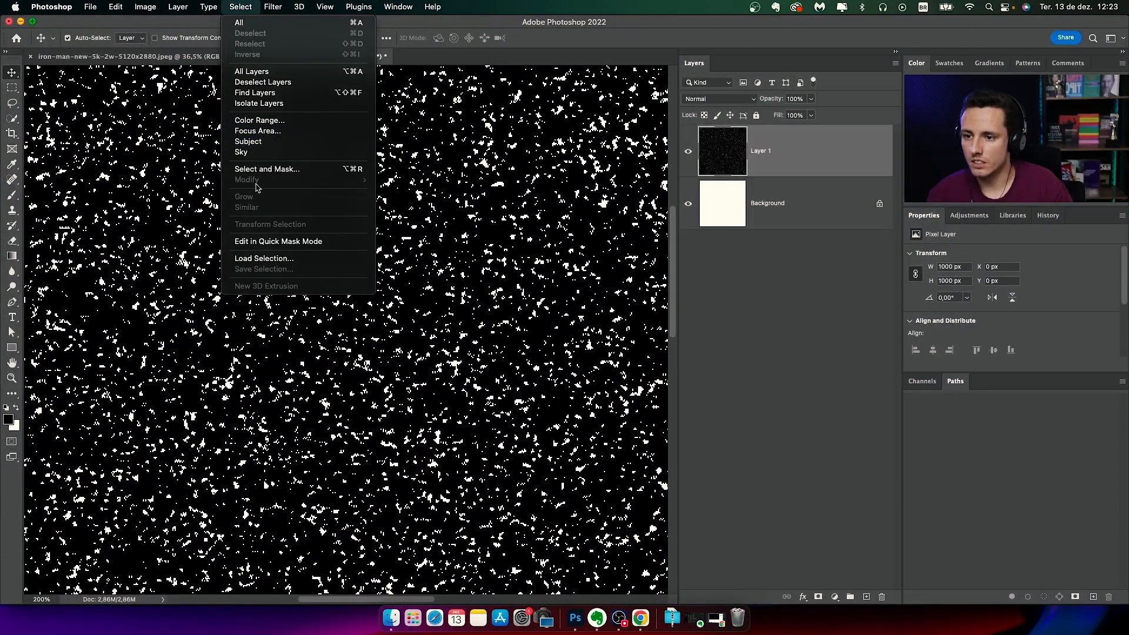
left_click(264, 120)
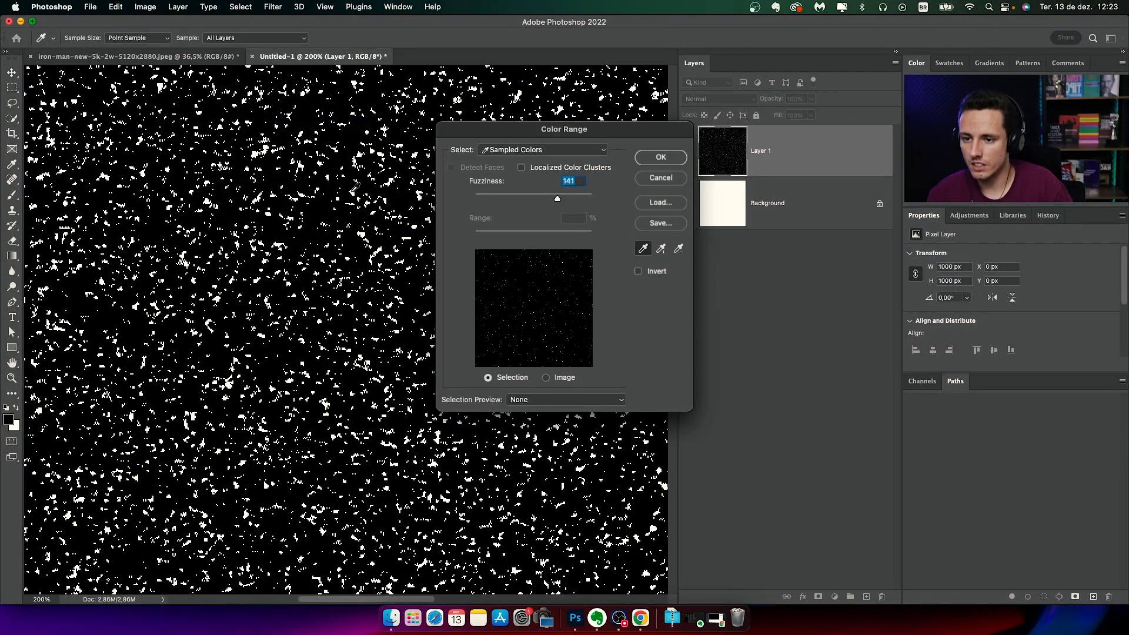
left_click(353, 194)
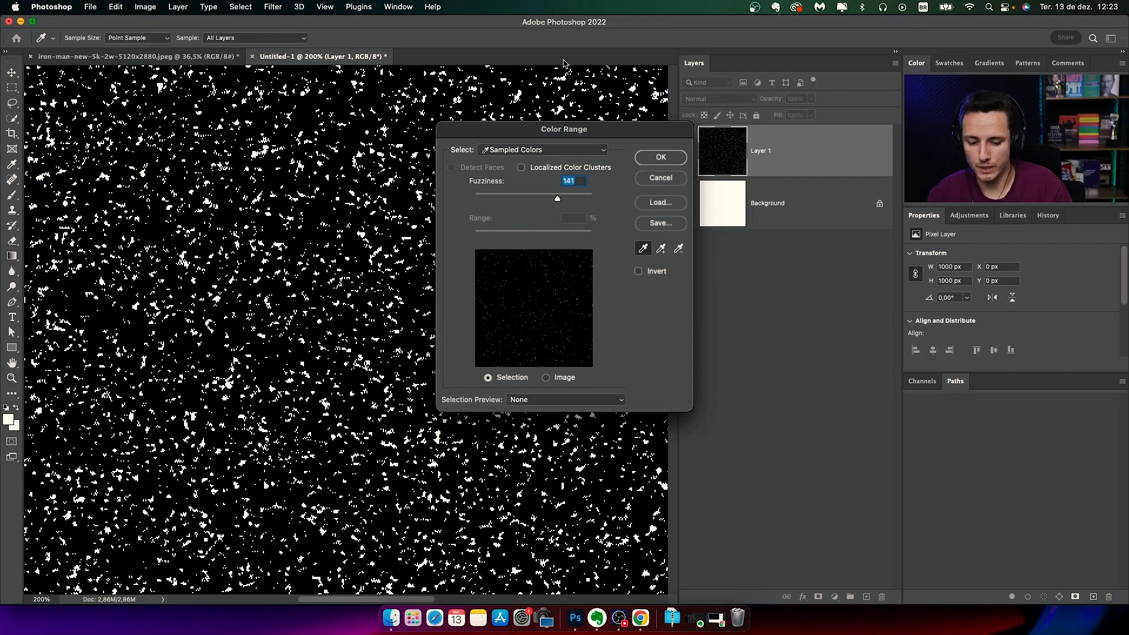
left_click(672, 154)
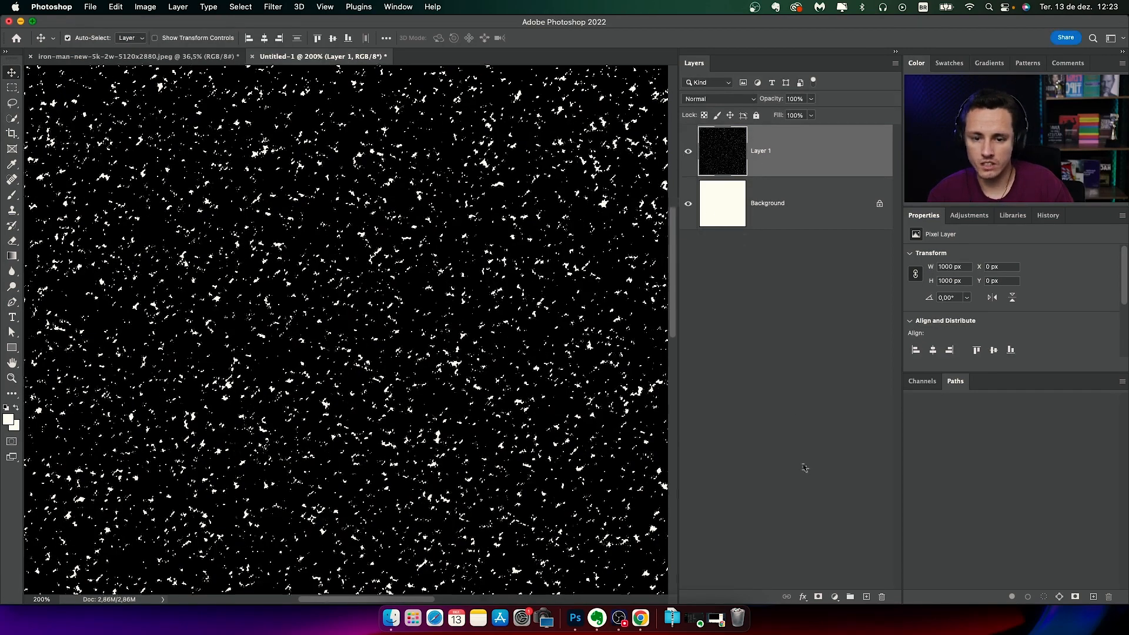
left_click(818, 596)
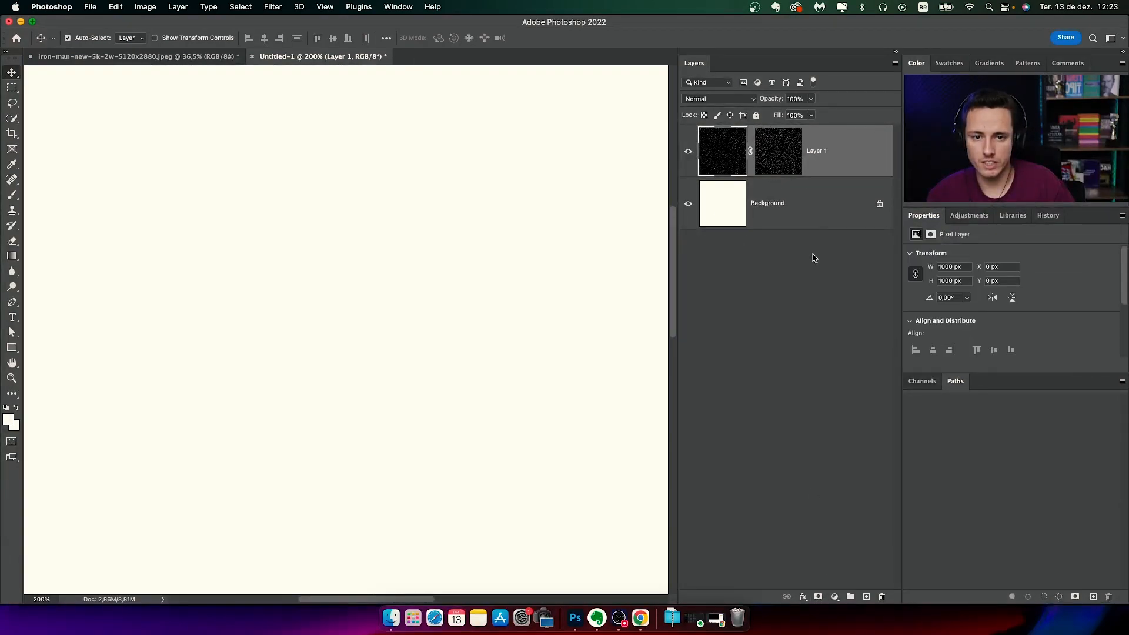
Add a black Solid Color fill layer between the background and Layer 1, and check Layer 1 by toggling its visibility.
left_click(814, 215)
left_click(836, 597)
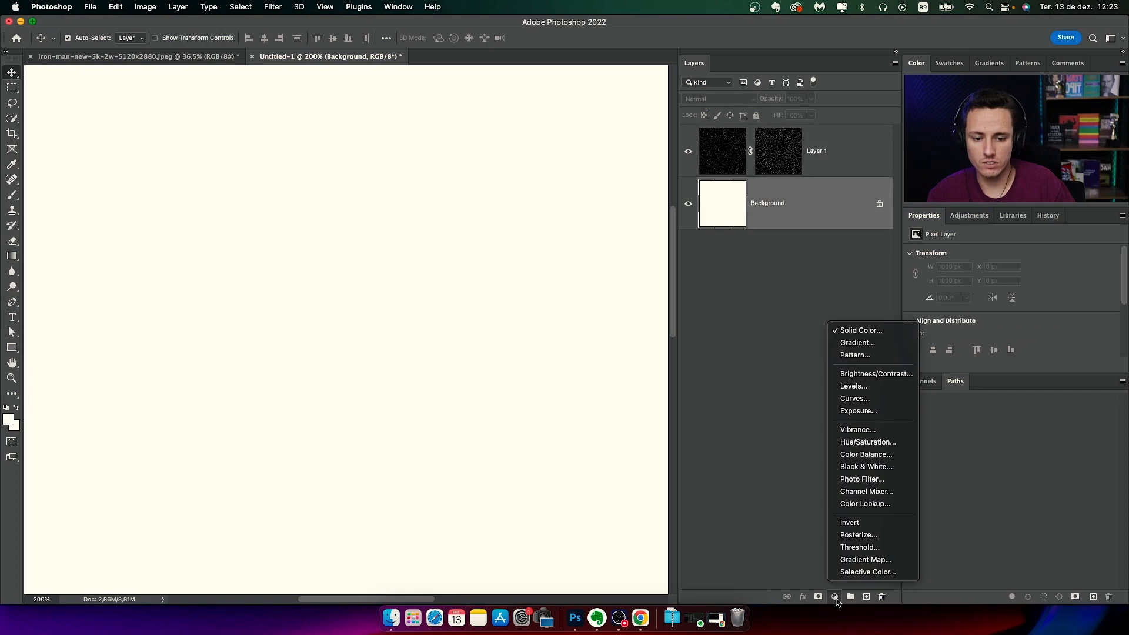
left_click(850, 332)
left_click_drag(911, 386, 806, 451)
left_click(1073, 296)
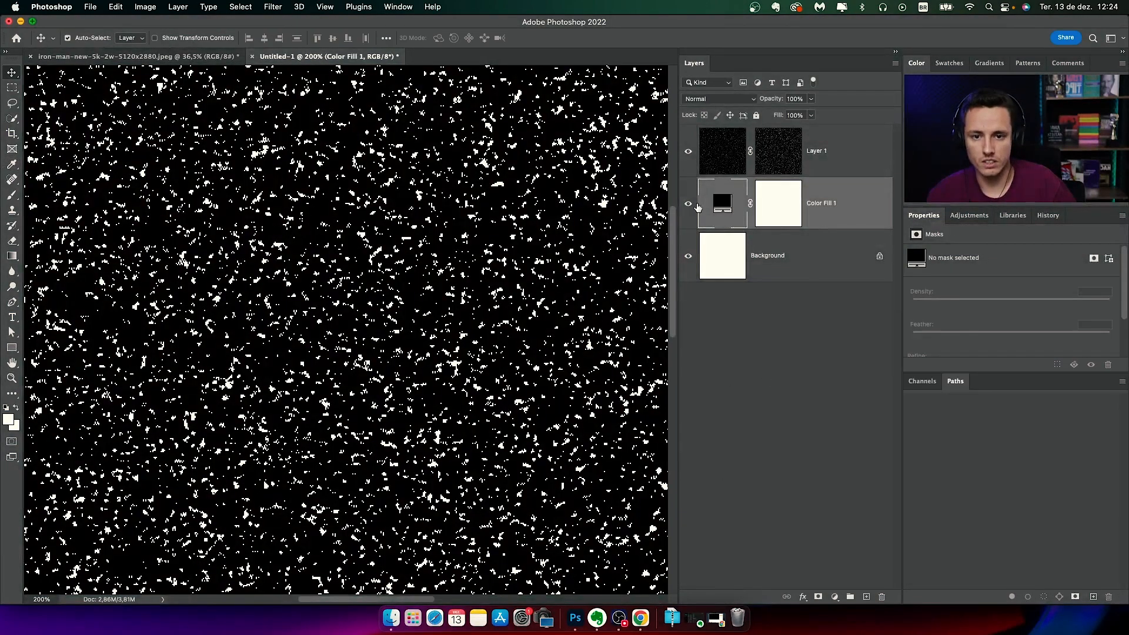
left_click(688, 153)
left_click(688, 153)
Convert the masked speck layer, Layer 1, to a smart object.
right_click(843, 154)
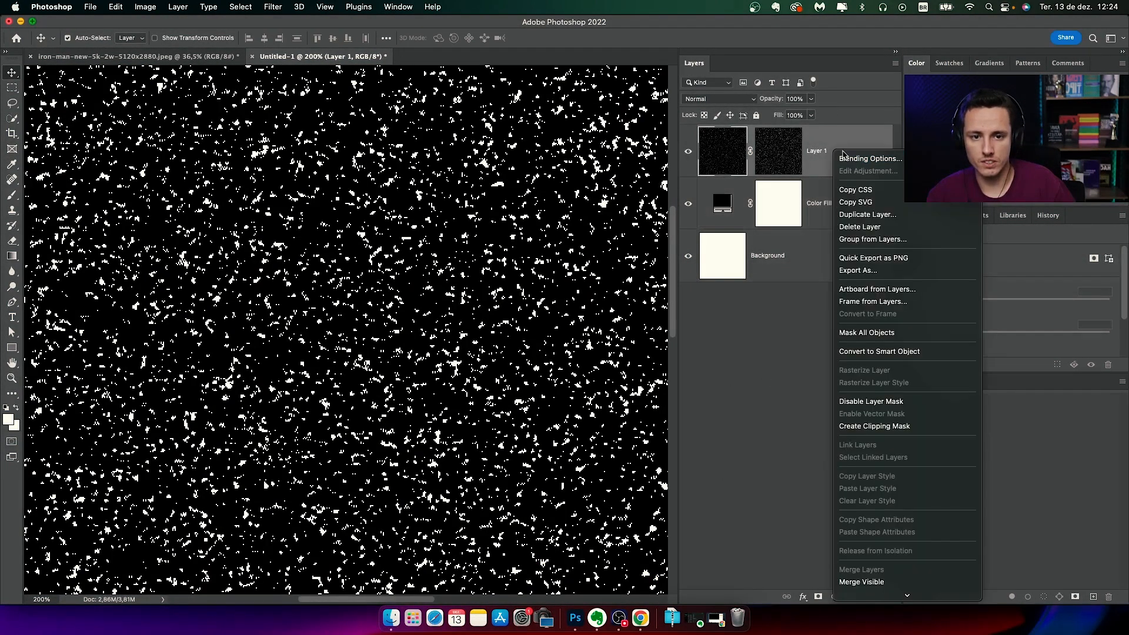
left_click(879, 351)
key("super+minus")
key("super+minus")
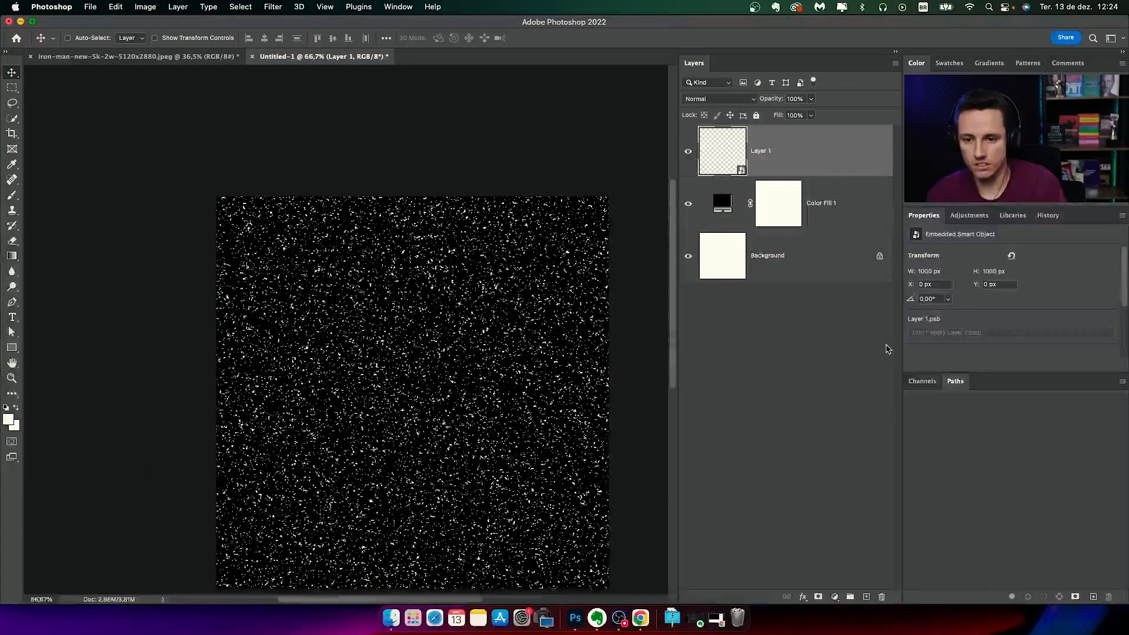
left_click_drag(391, 305, 326, 194)
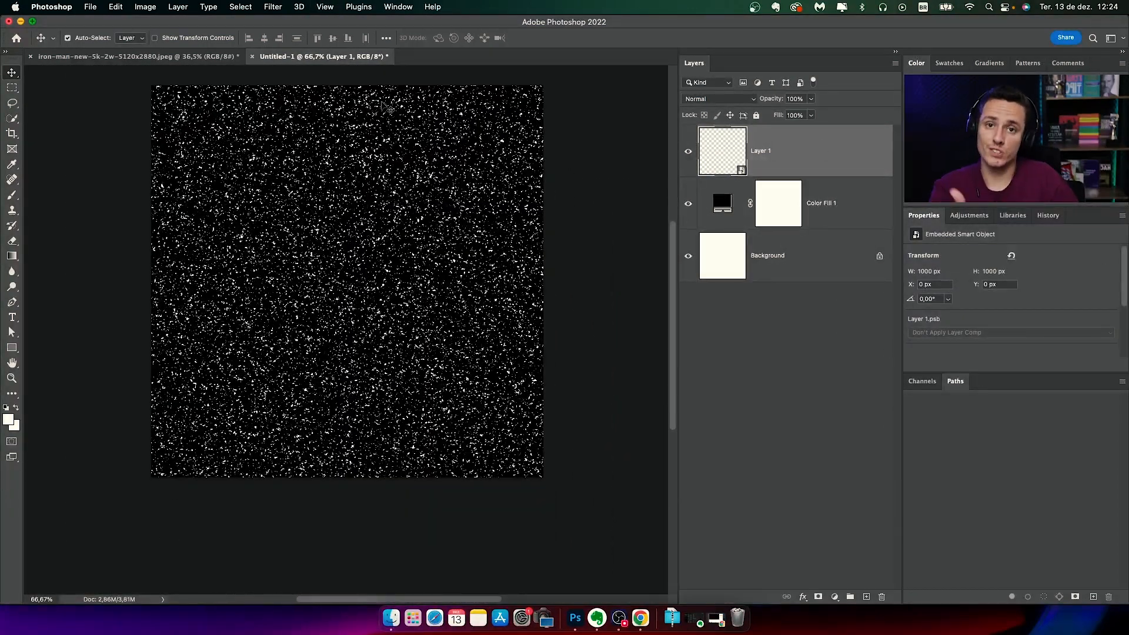
Apply a Path Blur to Layer 1 with one blur path running steeply downward and slightly to the left.
left_click(273, 7)
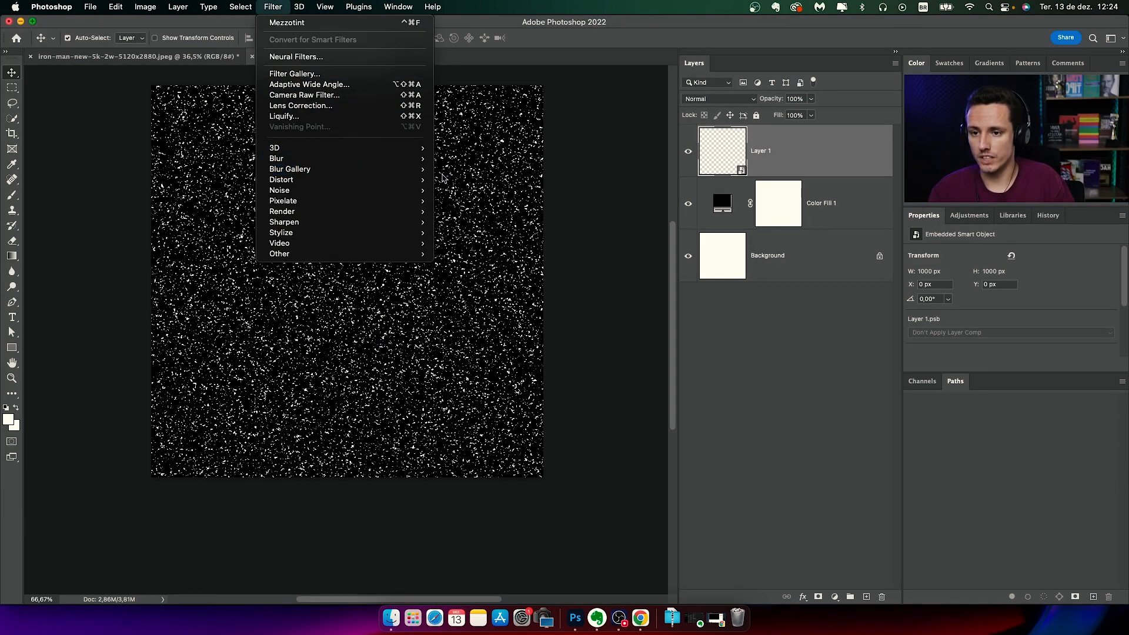
mouse_move(382, 169)
left_click(464, 201)
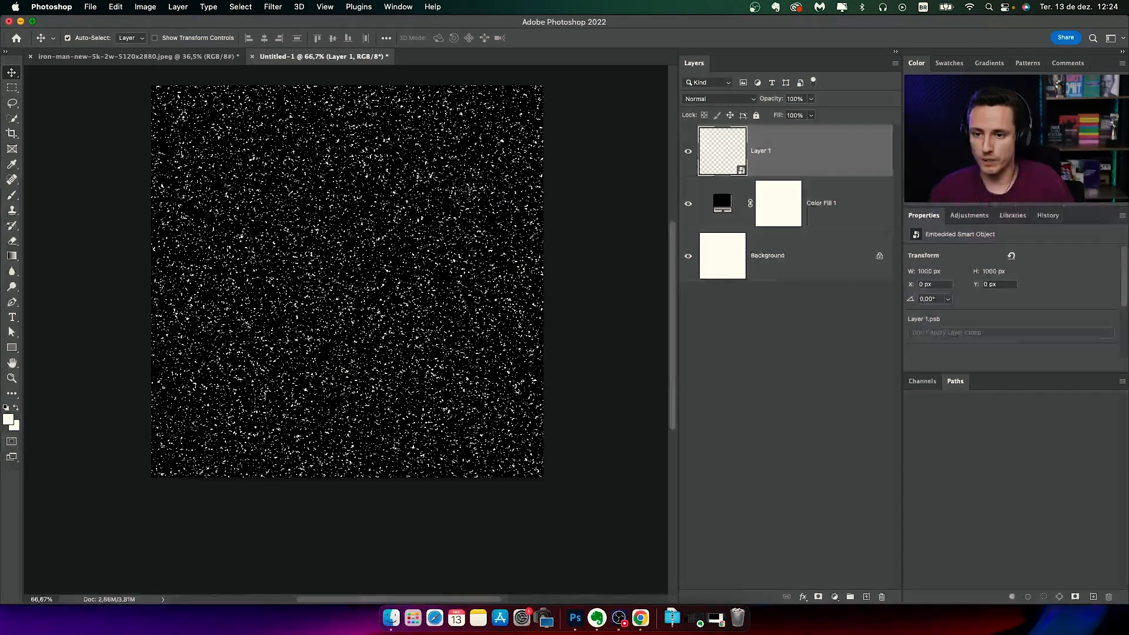
left_click(529, 323)
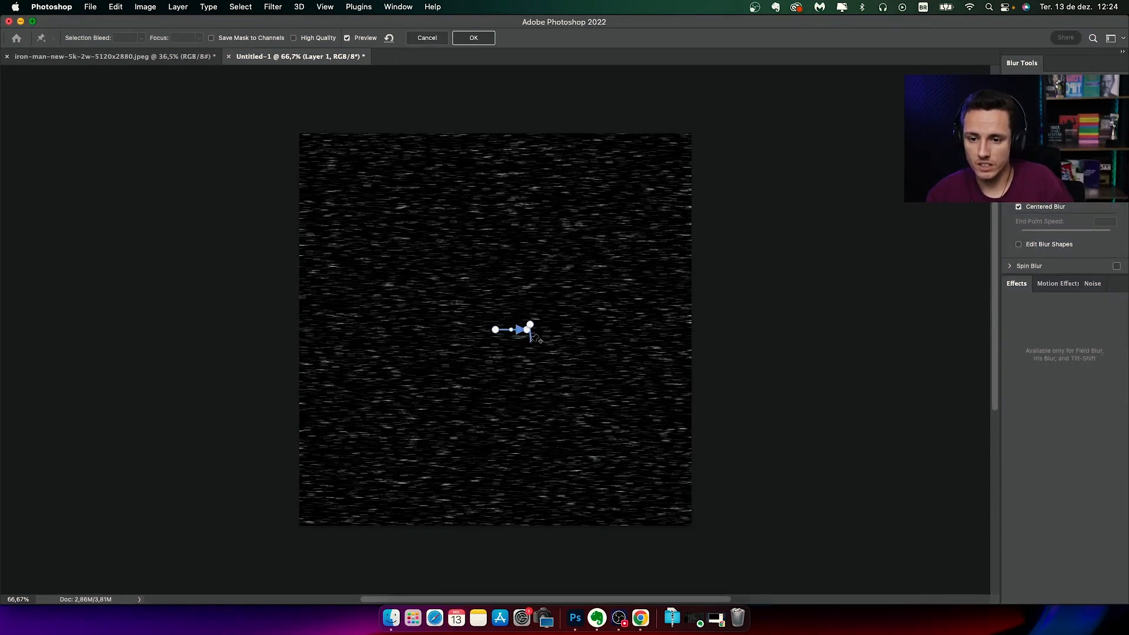
left_click(530, 343)
key("super+z")
mouse_move(528, 331)
left_mouse_down()
mouse_move(517, 358)
mouse_move(482, 375)
left_mouse_up()
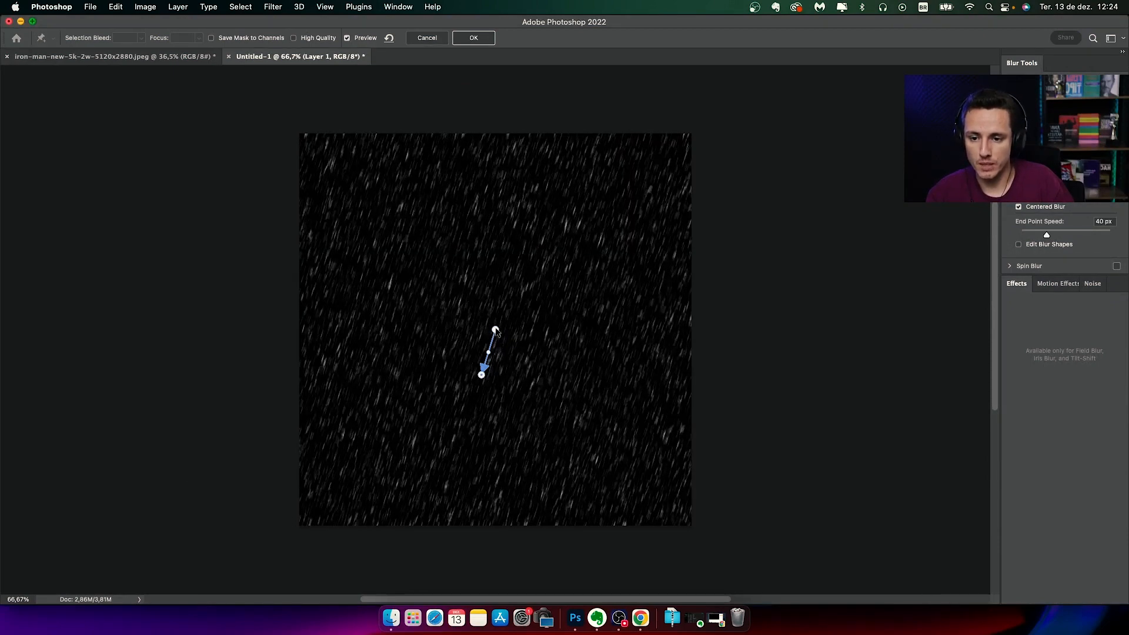
left_click_drag(496, 330, 497, 282)
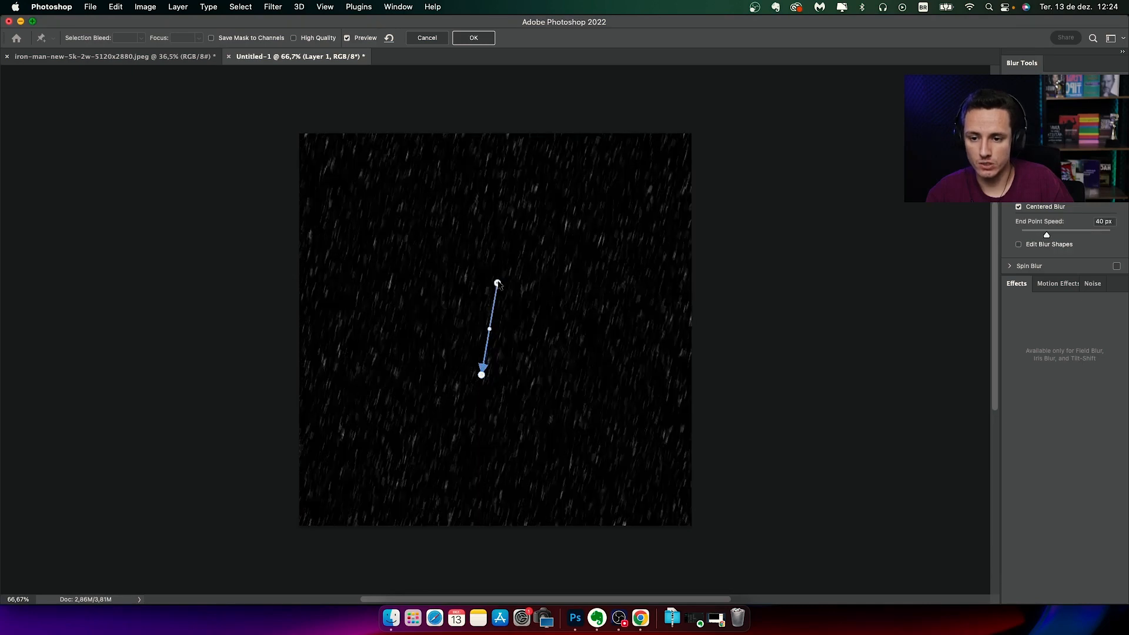
left_click_drag(490, 328, 491, 333)
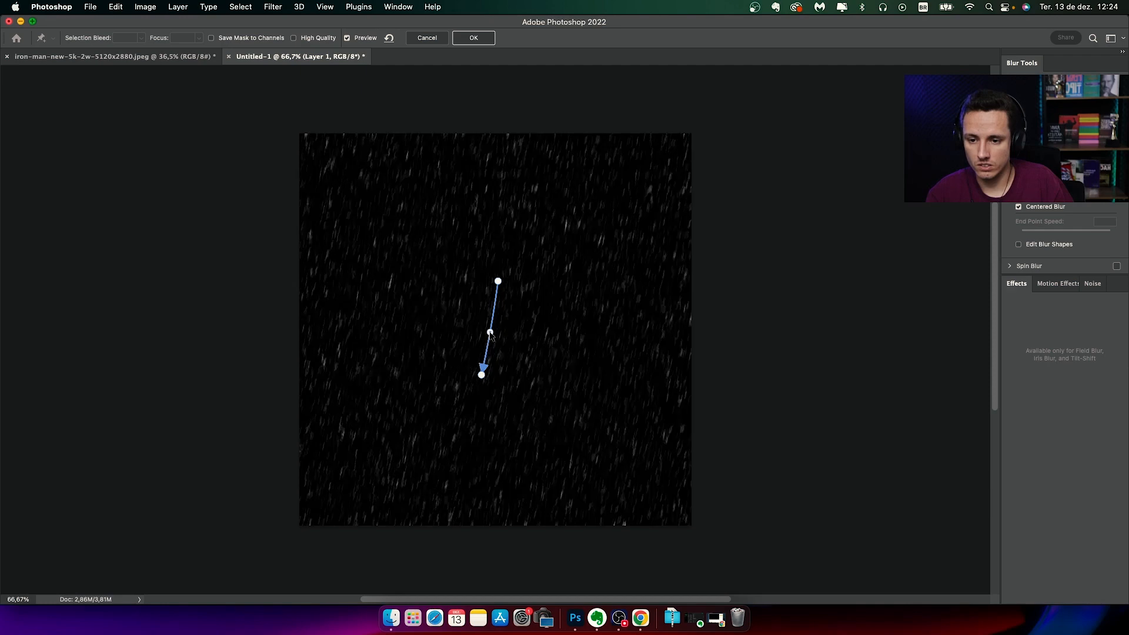
left_click(484, 41)
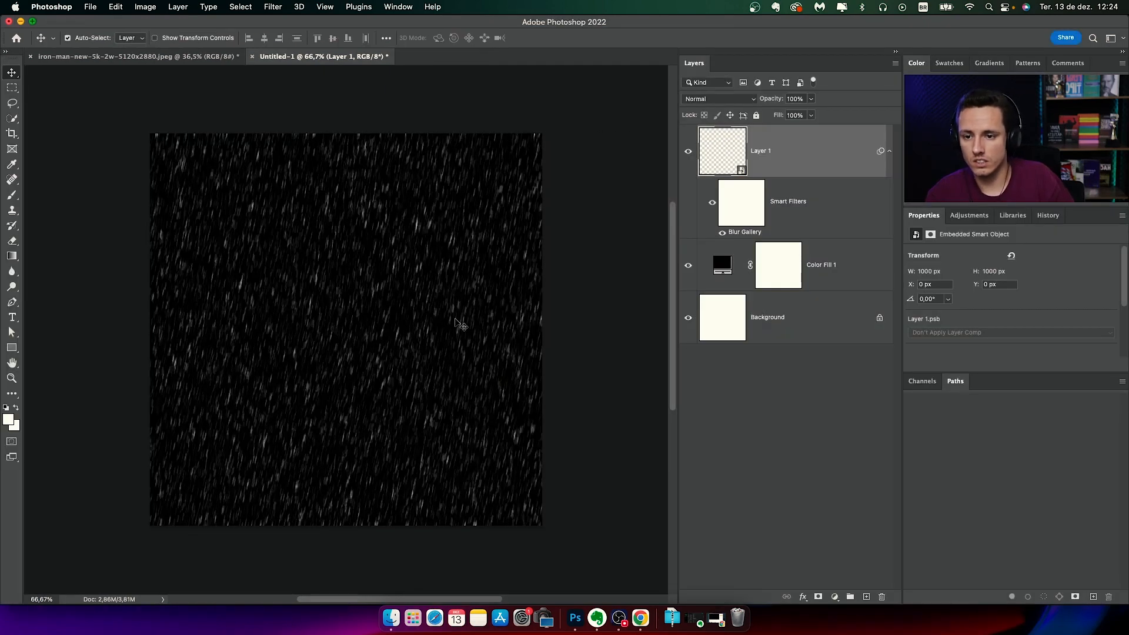
Duplicate the blurred Layer 1 and scale the copy up to about 336% around its center.
key("super+minus")
key("super+j")
key("super+t")
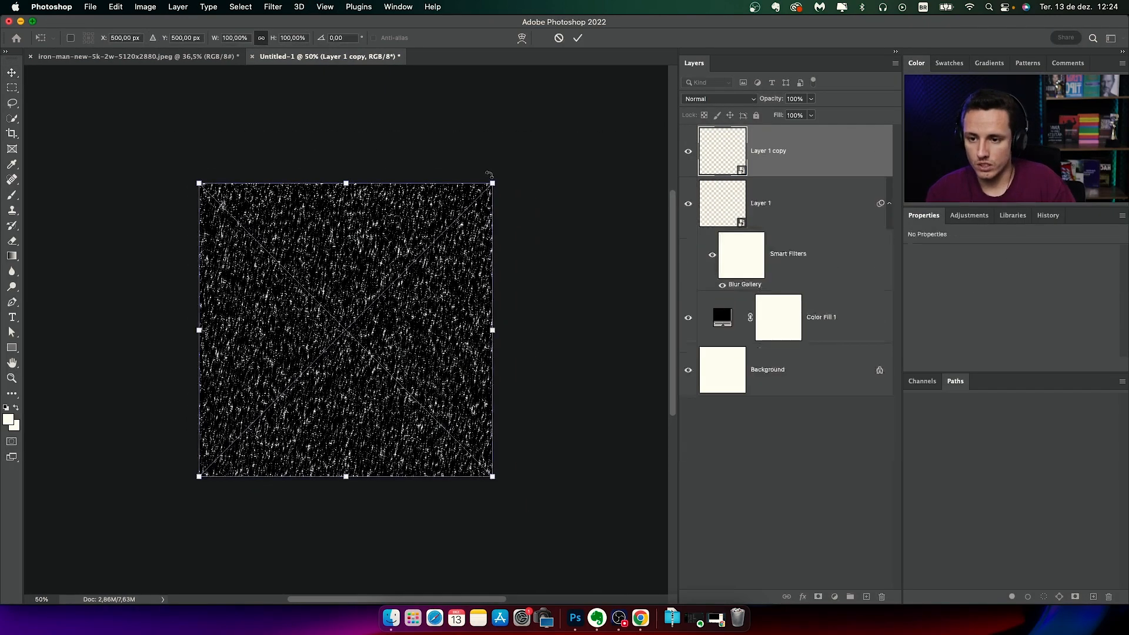
left_click_drag(498, 187, 537, 253)
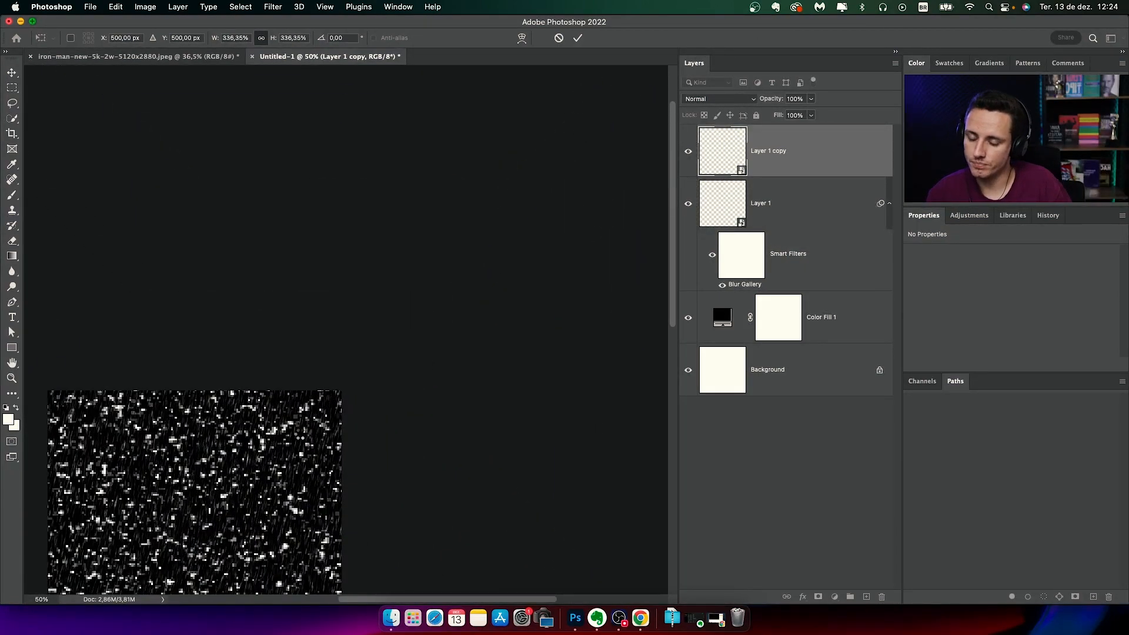
key("Return")
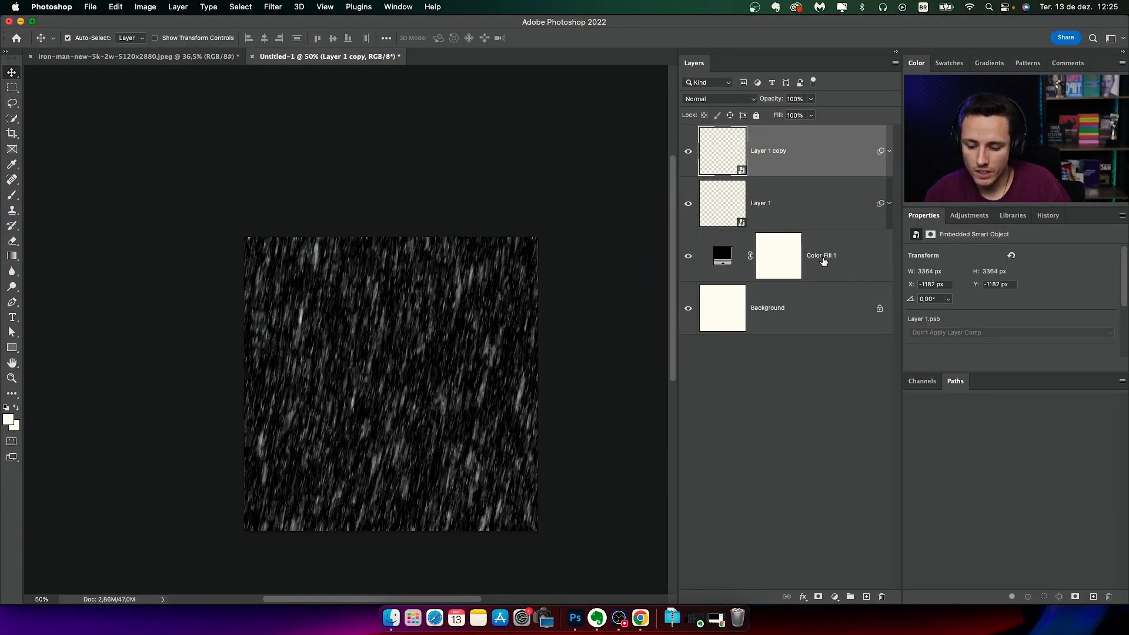
Stamp all visible layers into a new layer and convert it to a smart object.
key("super+alt+shift+e")
right_click(780, 155)
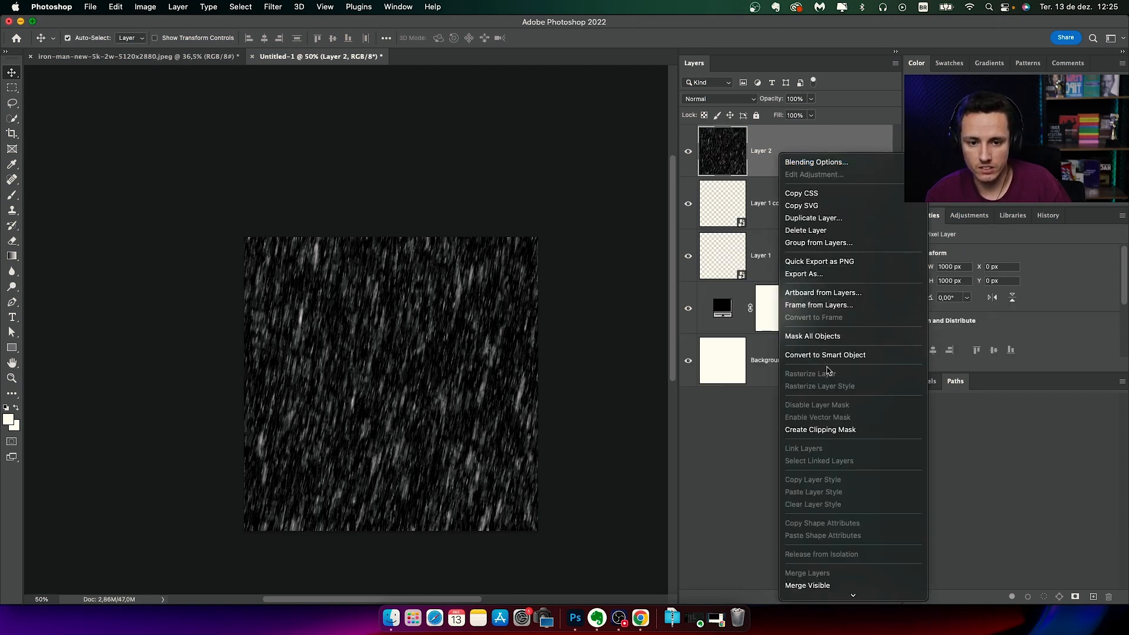
left_click(825, 354)
Apply Levels to the merged rain layer with the black input at 17 and brightened midtones.
key("super+l")
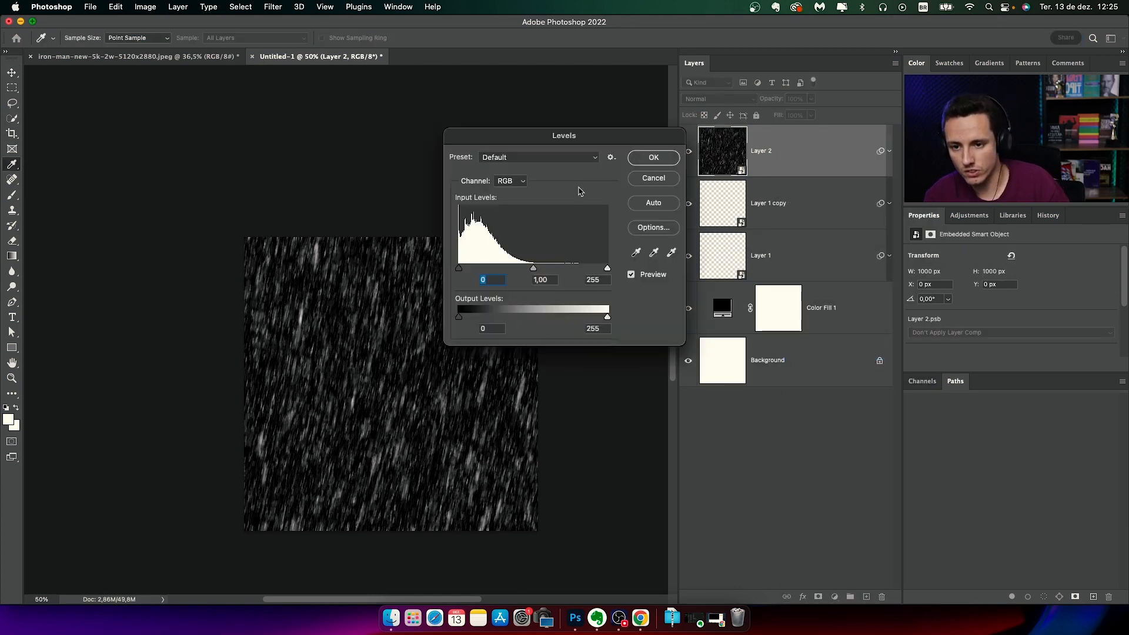
left_click_drag(535, 270, 549, 271)
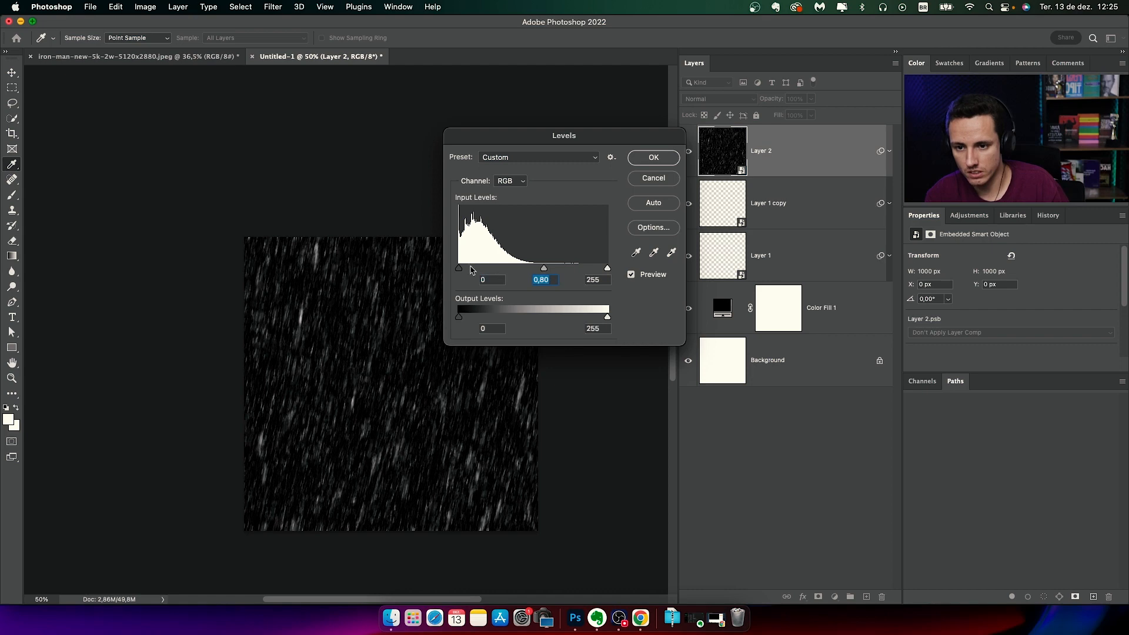
left_click_drag(458, 269, 469, 270)
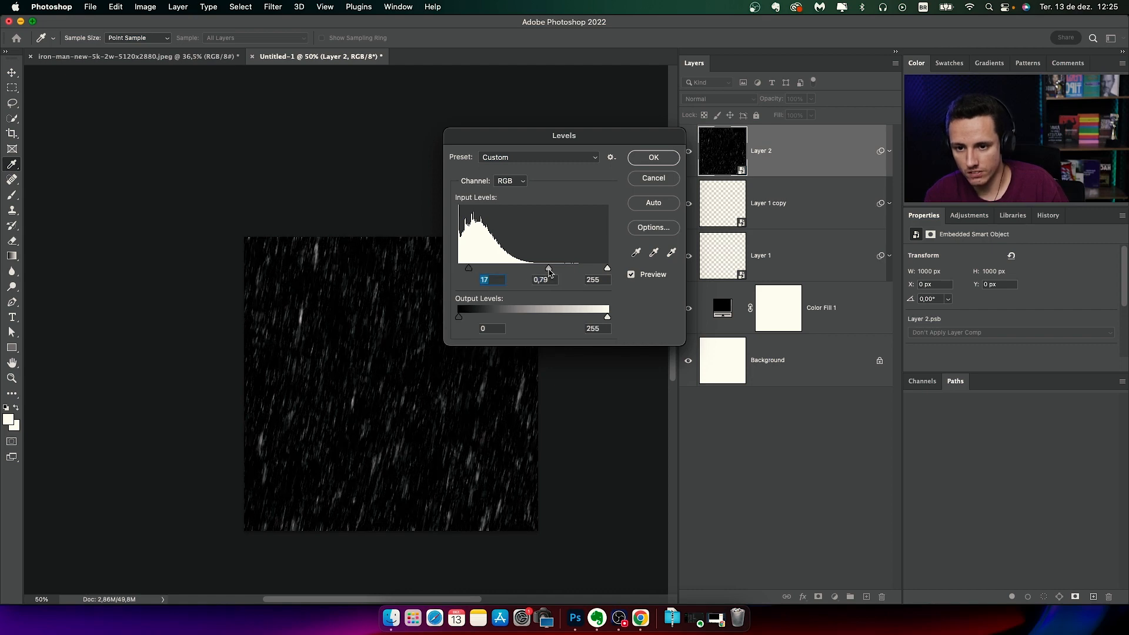
mouse_move(549, 272)
left_mouse_down()
mouse_move(595, 269)
mouse_move(531, 272)
left_mouse_up()
left_click(653, 157)
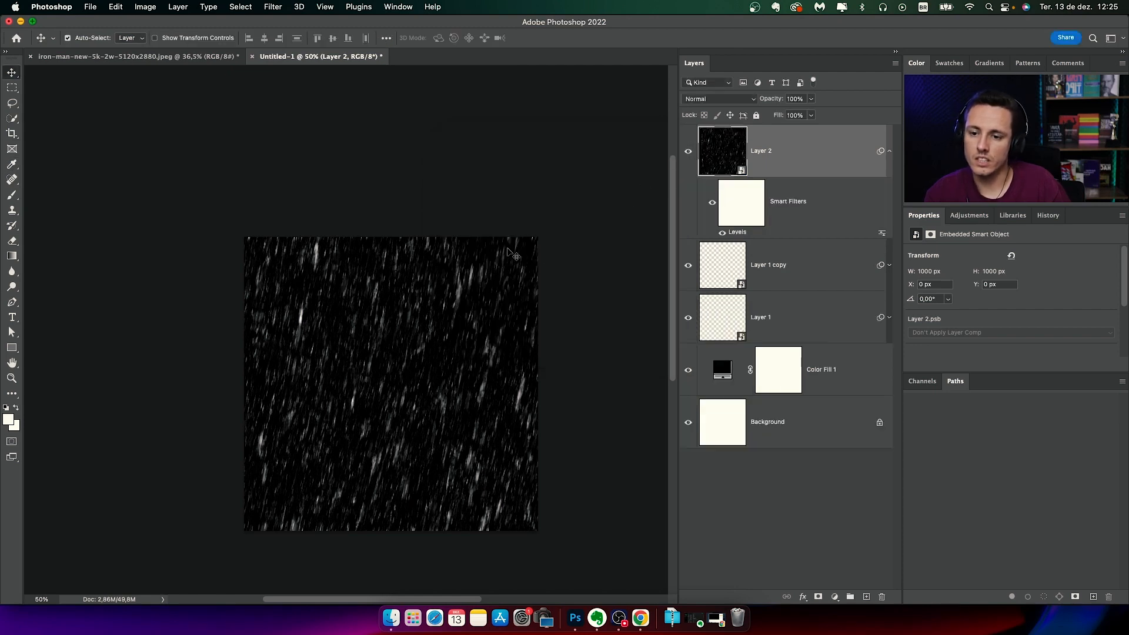
Select the whole canvas and define it as a pattern named "Chuva respingo".
key("v")
key("ctrl+a")
left_click(115, 7)
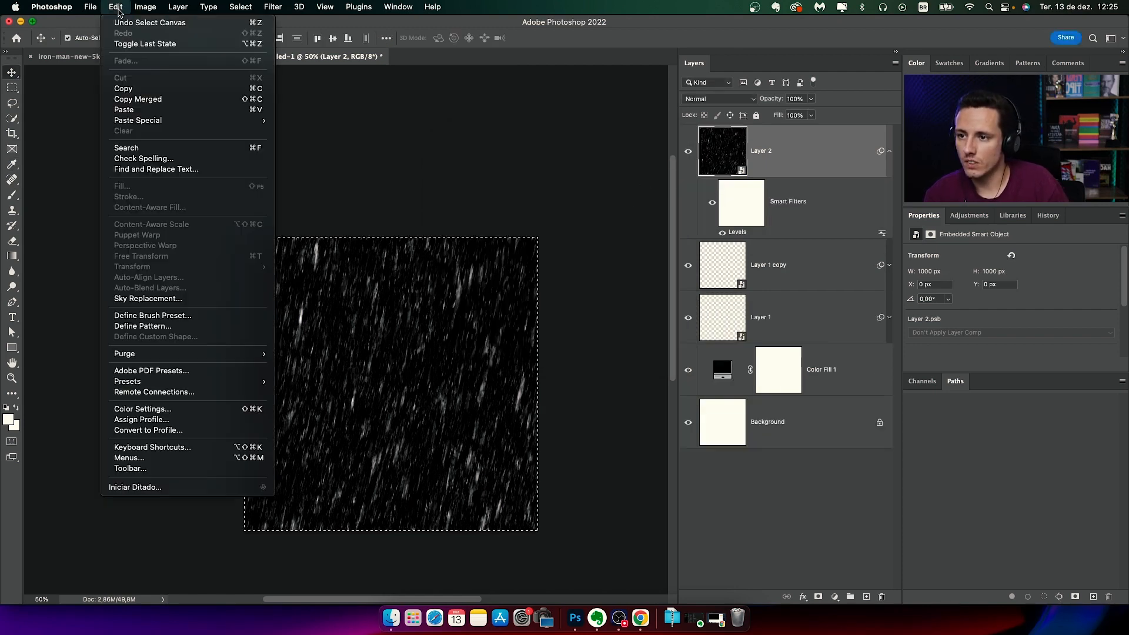
left_click(159, 330)
type("Chuva pingo")
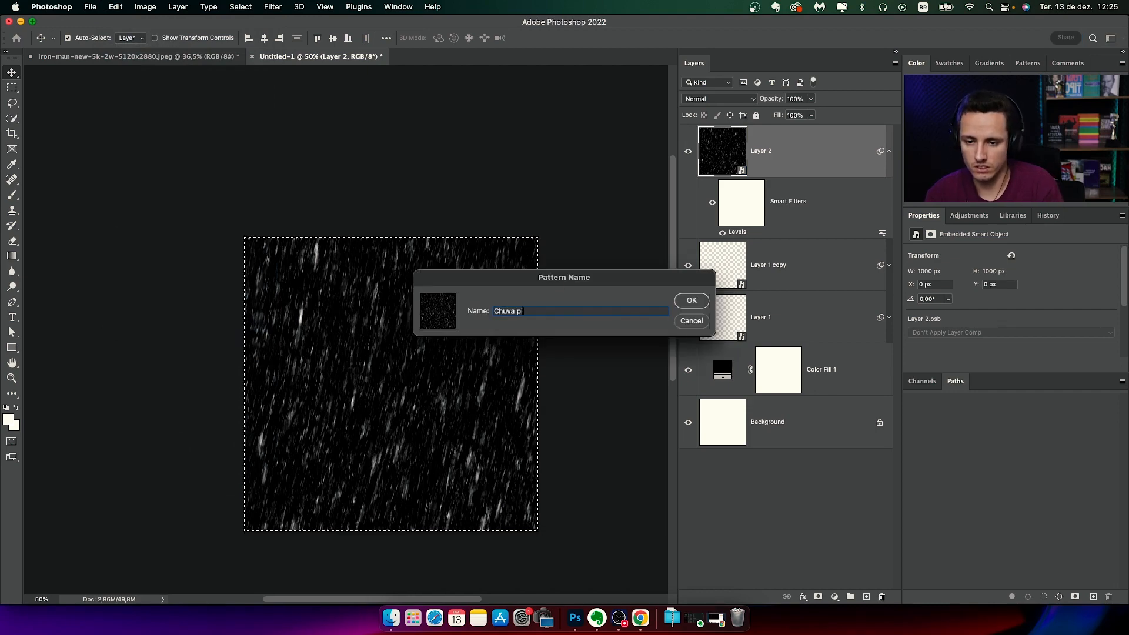
key("BackSpace")
key("BackSpace")
type("respingo")
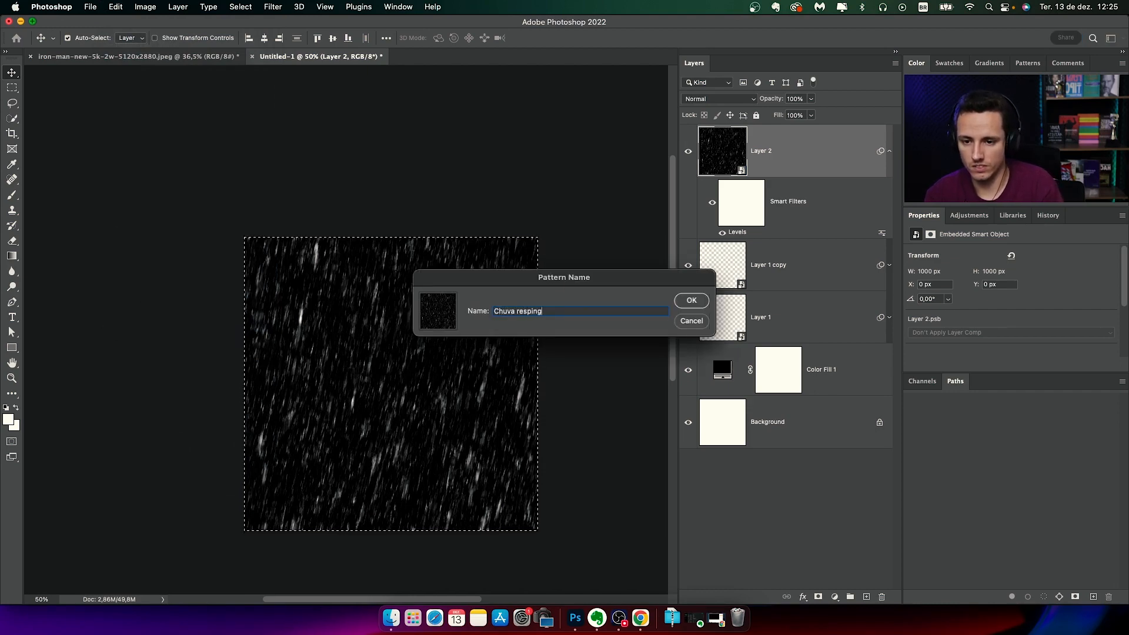
key("Return")
Deselect the canvas and close the Untitled-1 rain document without saving.
key("super+s")
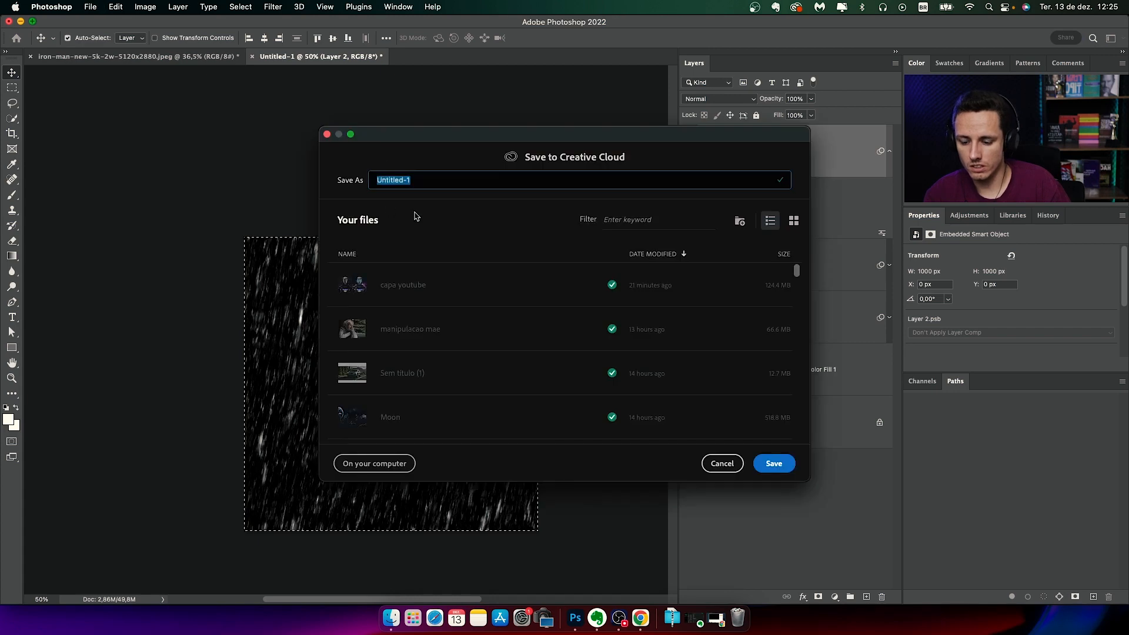
key("Escape")
key("super+d")
key("super+w")
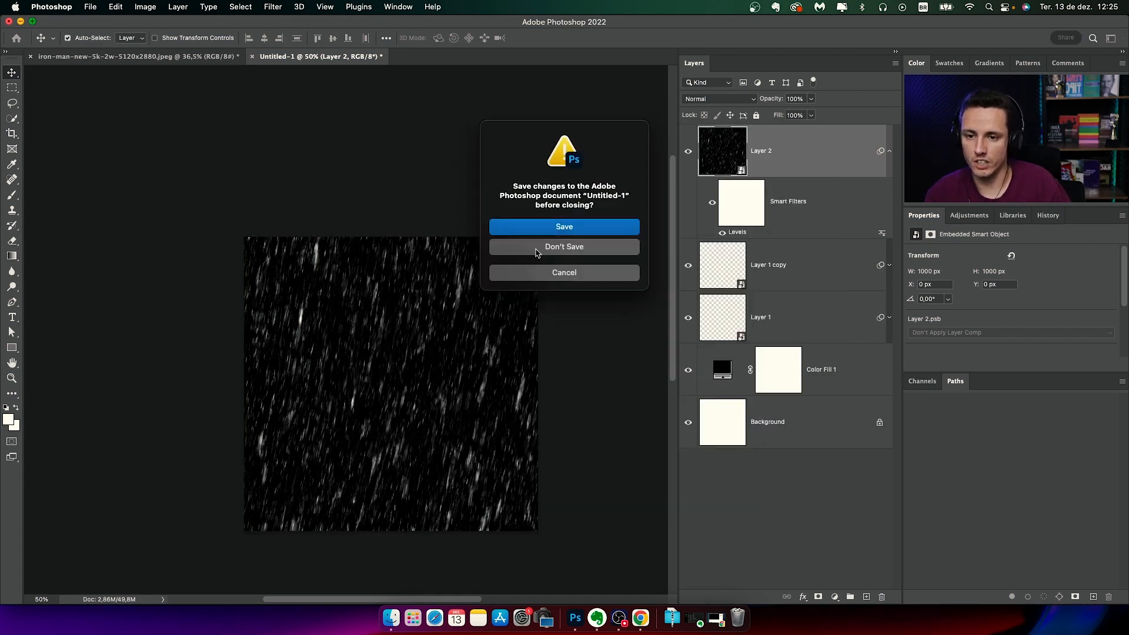
left_click(546, 248)
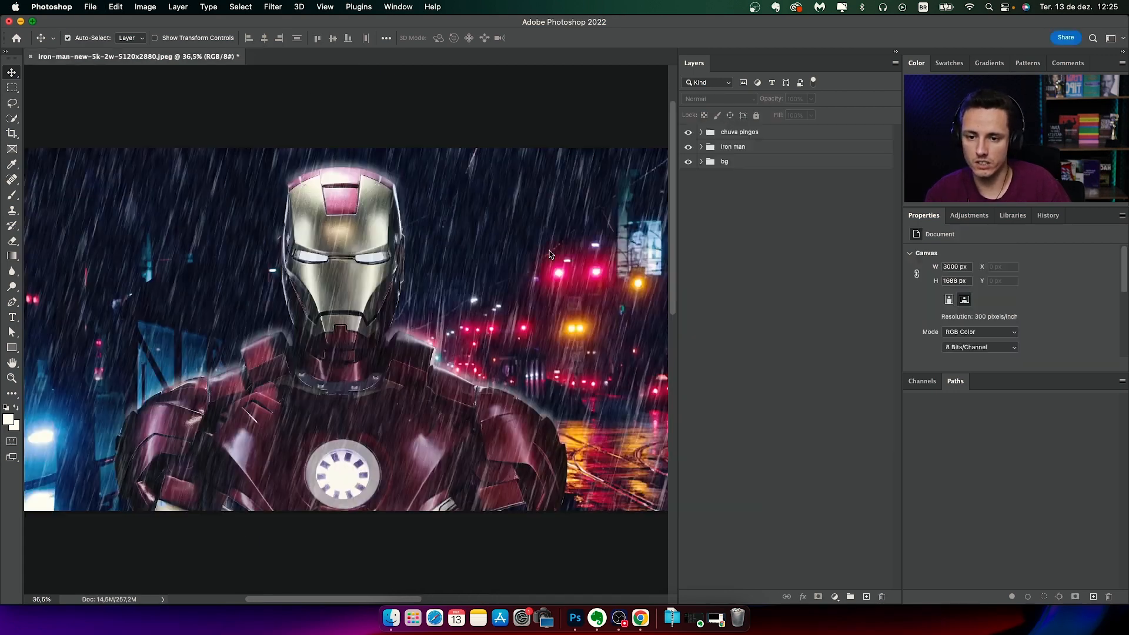
Move both Outer Bevel Highlights layers in the iron man group above the bg copy layer.
left_click(698, 151)
left_click(701, 147)
left_click(817, 235)
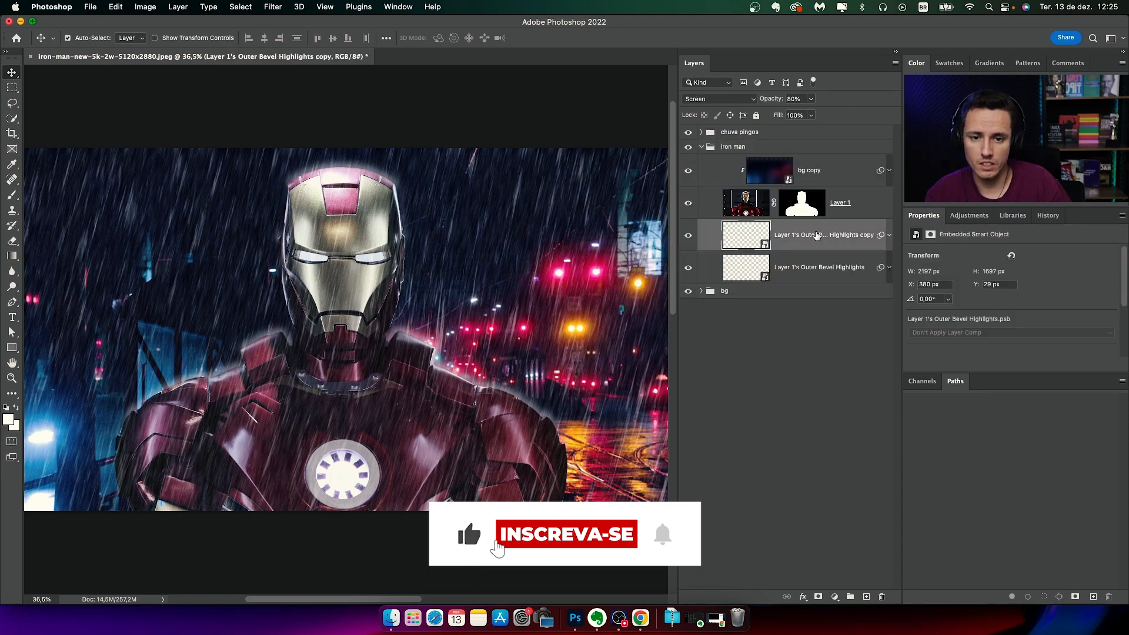
key("alt+shift+bracketleft")
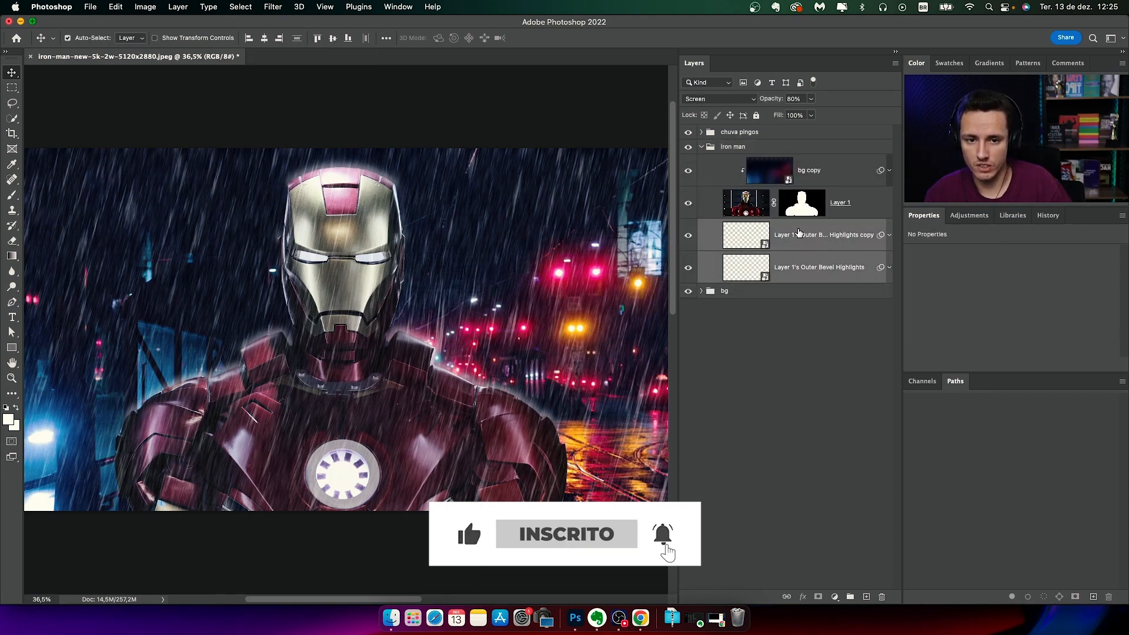
left_click_drag(799, 232, 800, 157)
Rename both Outer Bevel Highlights layers to "reflexo respingo".
scroll(385, 356, "up", 3)
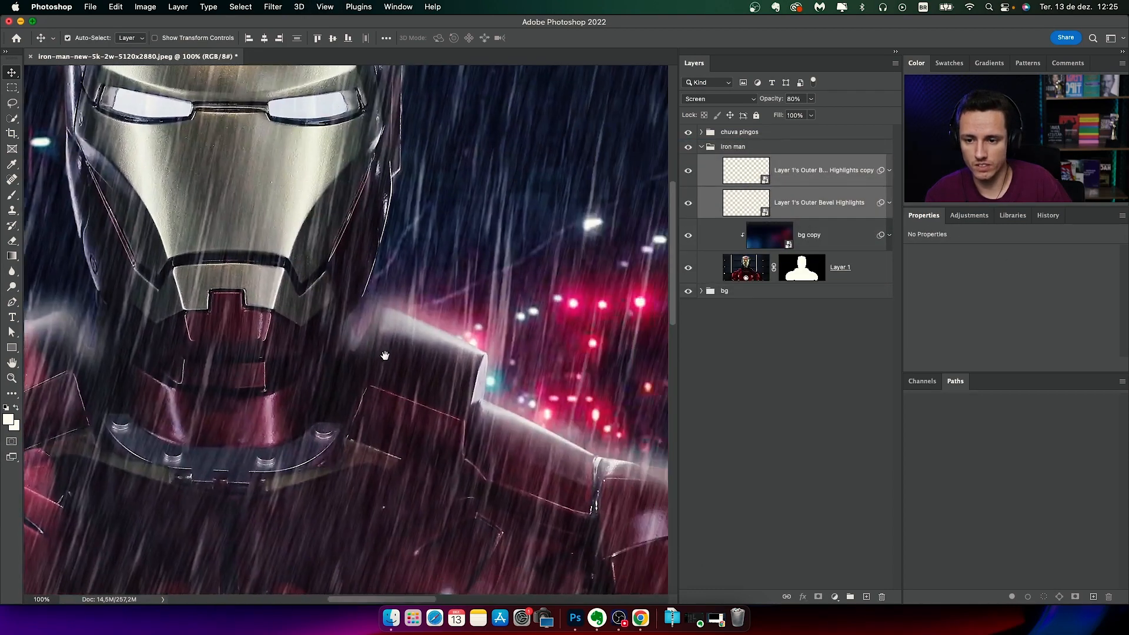
left_click_drag(385, 355, 438, 420)
left_click(823, 170)
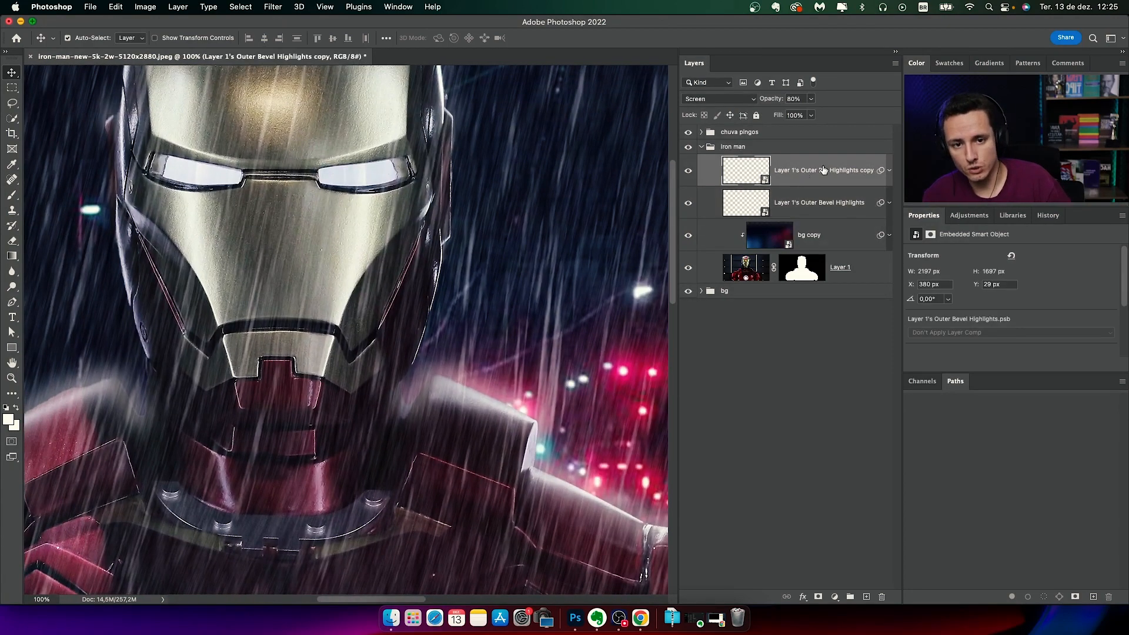
double_click(812, 171)
key("BackSpace")
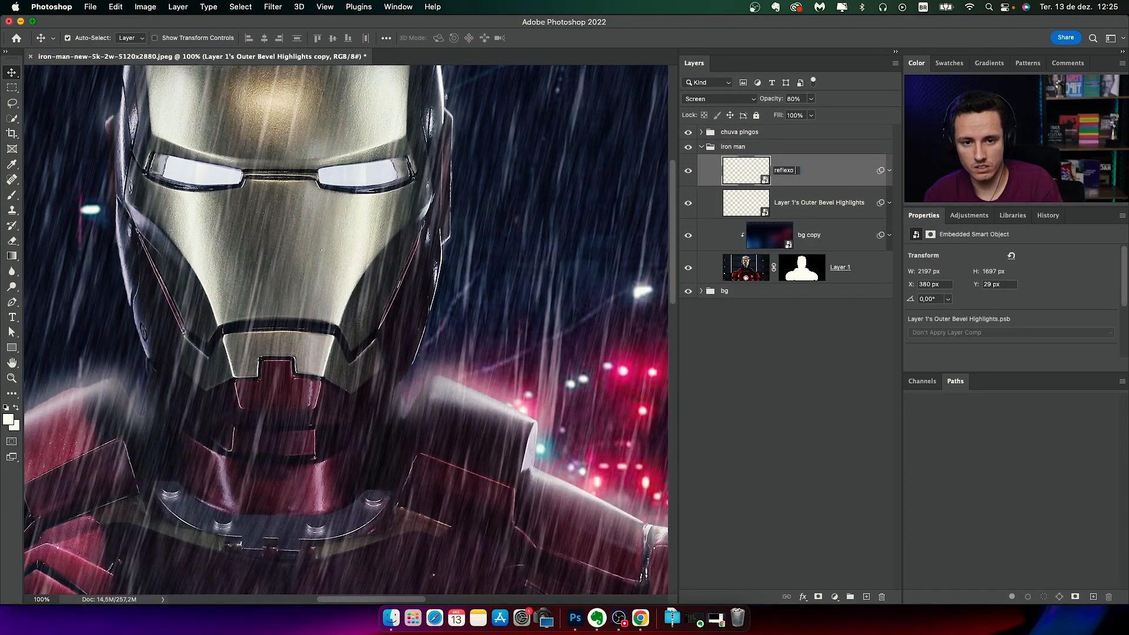
key("Return")
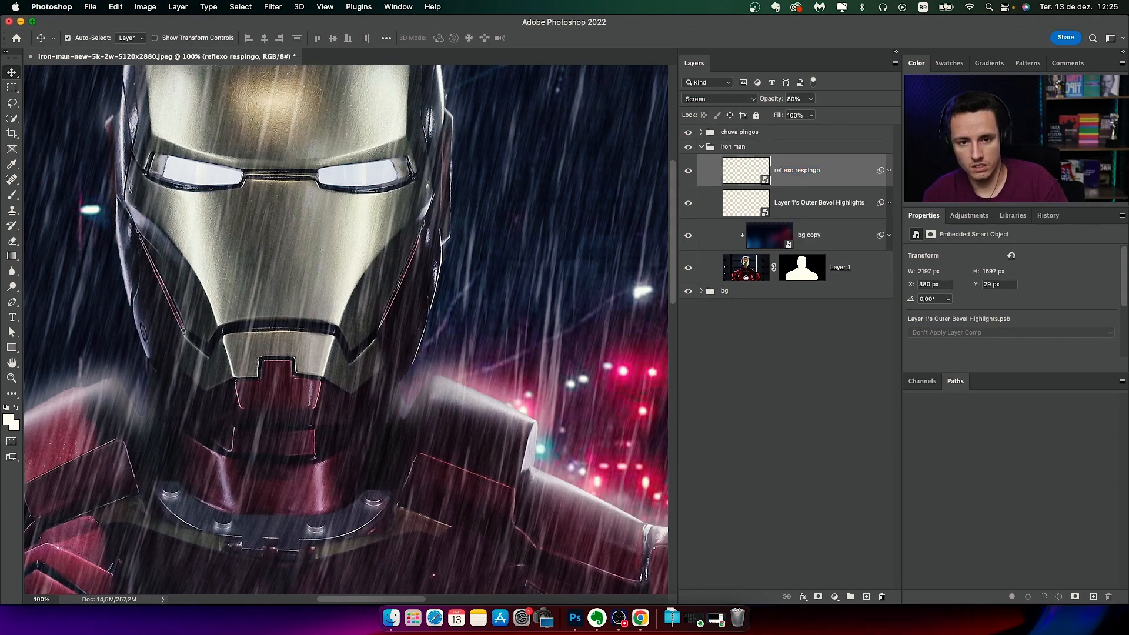
double_click(792, 204)
type("reflexo respingo")
key("Return")
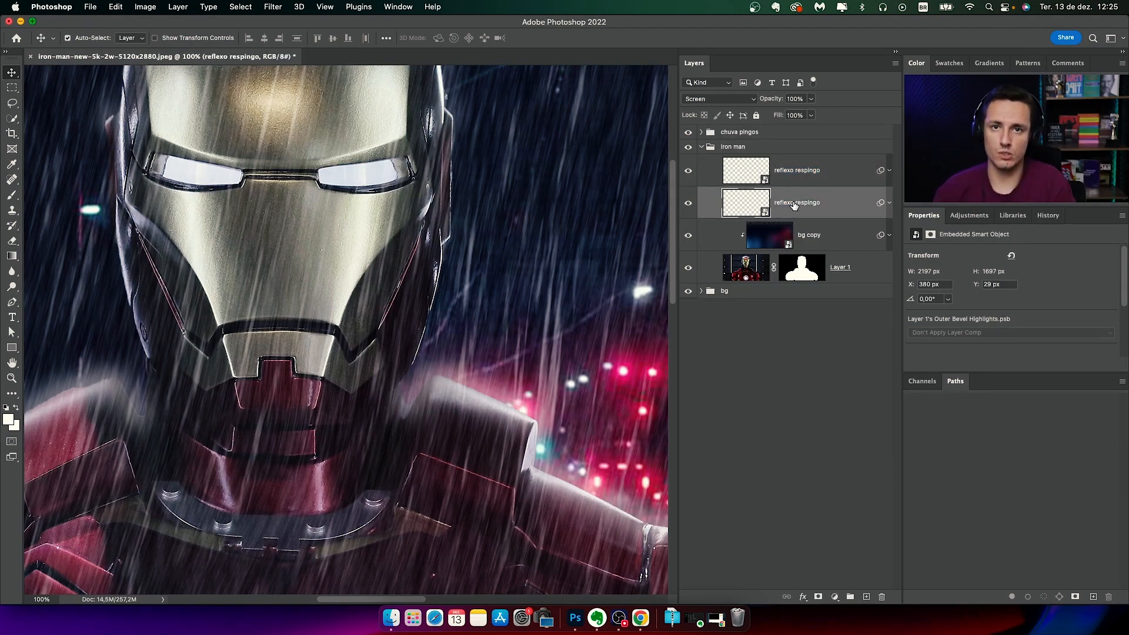
Duplicate the upper reflexo respingo layer and turn on a Pattern Overlay for the copy.
left_click(847, 175)
key("ctrl+j")
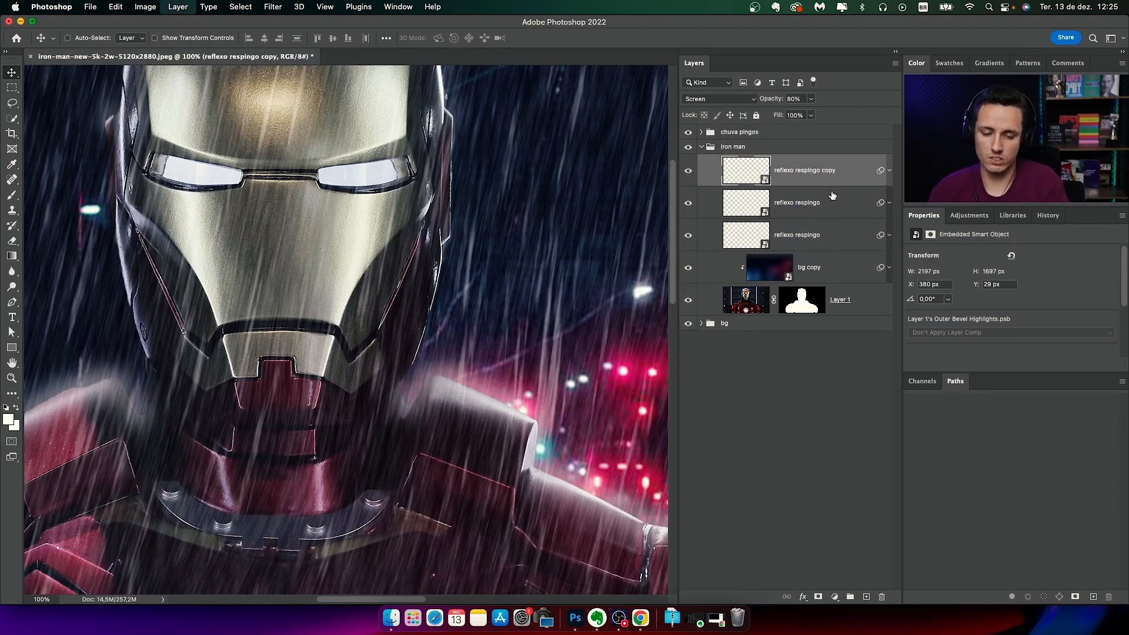
right_click(801, 168)
left_click(823, 169)
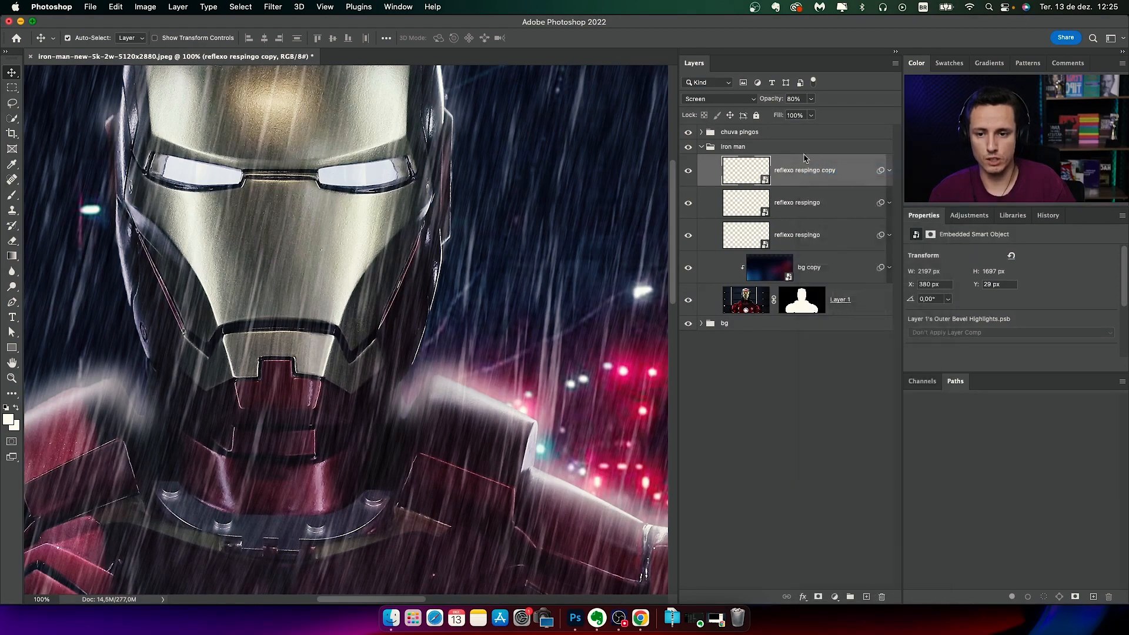
left_click(578, 312)
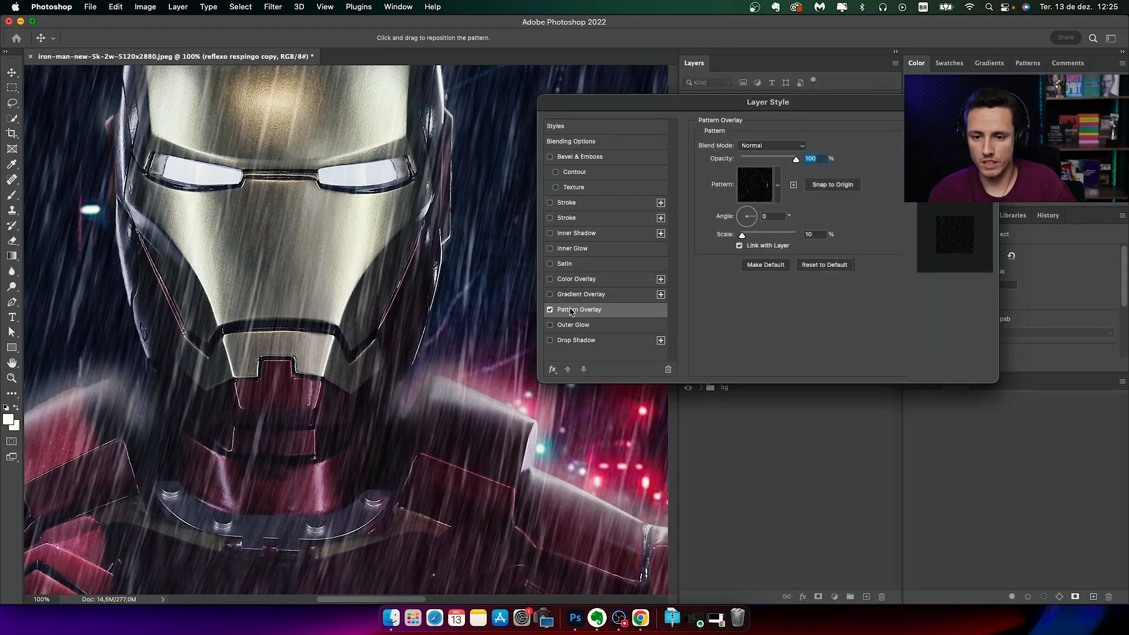
Compare the dark rain patterns for the overlay and choose the newly defined Chuva respingo pattern.
left_click(777, 186)
left_click(765, 308)
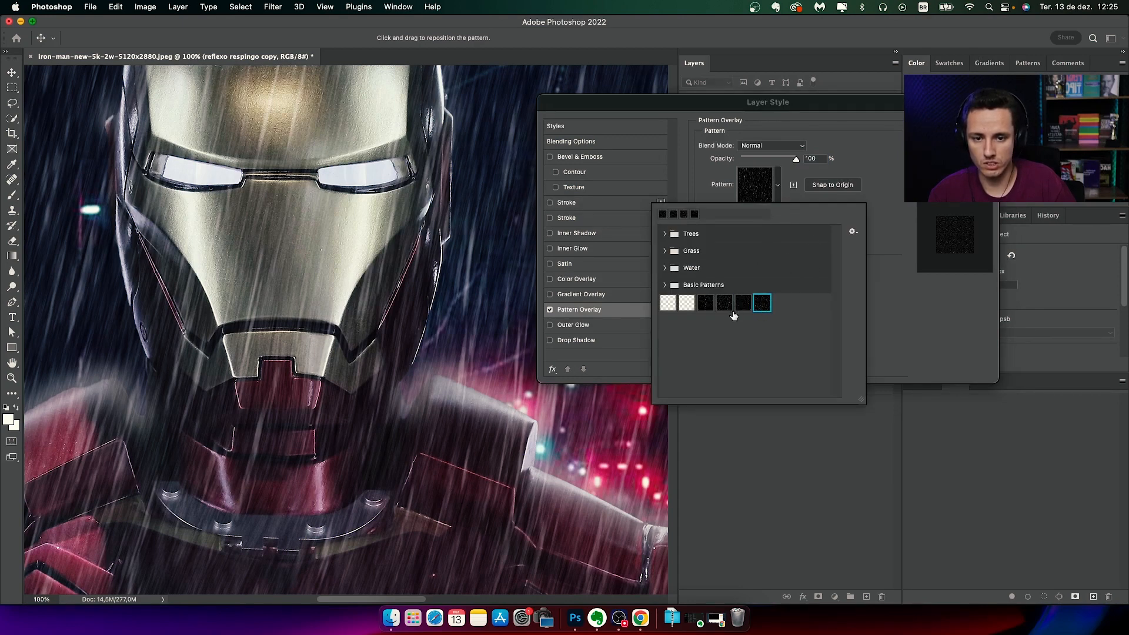
left_click(703, 304)
left_click(725, 306)
left_click(743, 307)
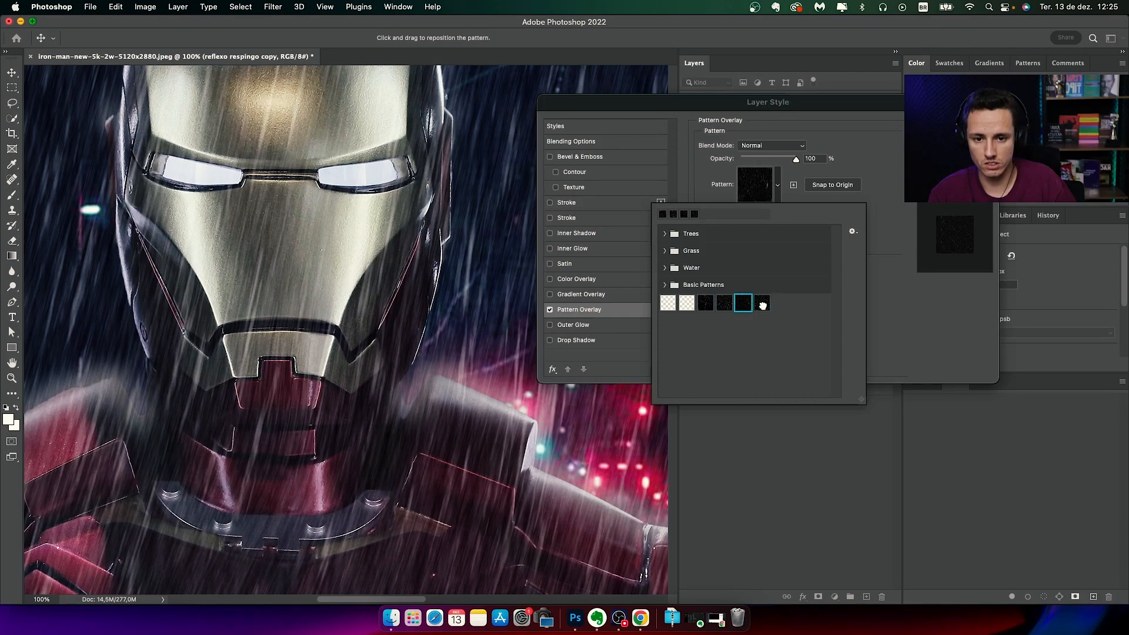
left_click(762, 304)
left_click(705, 304)
left_click(766, 303)
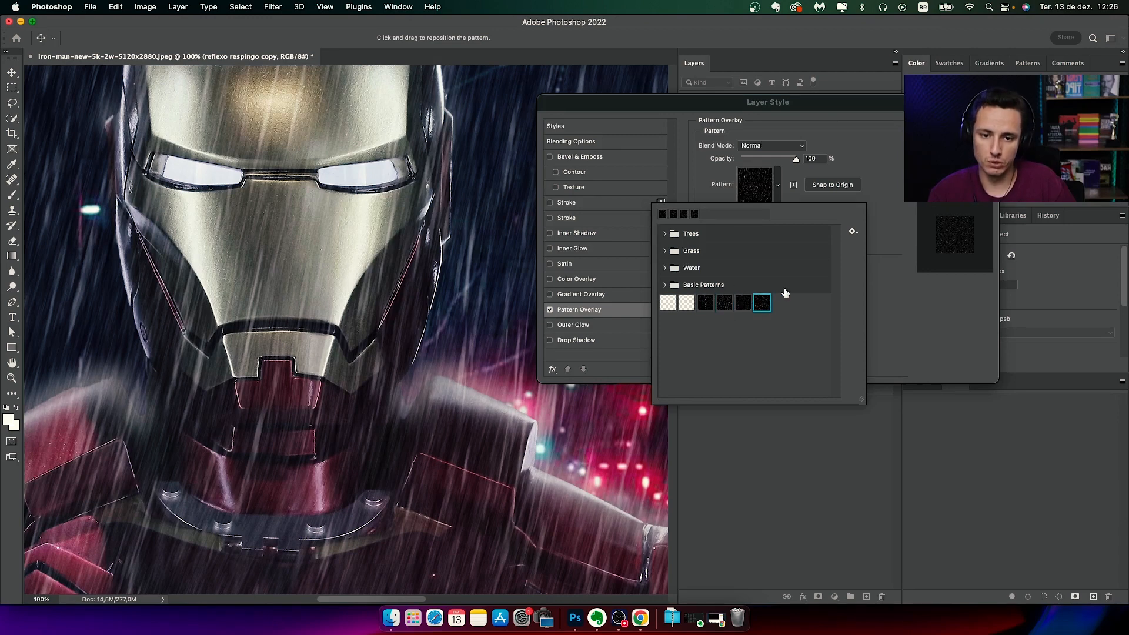
left_click(901, 315)
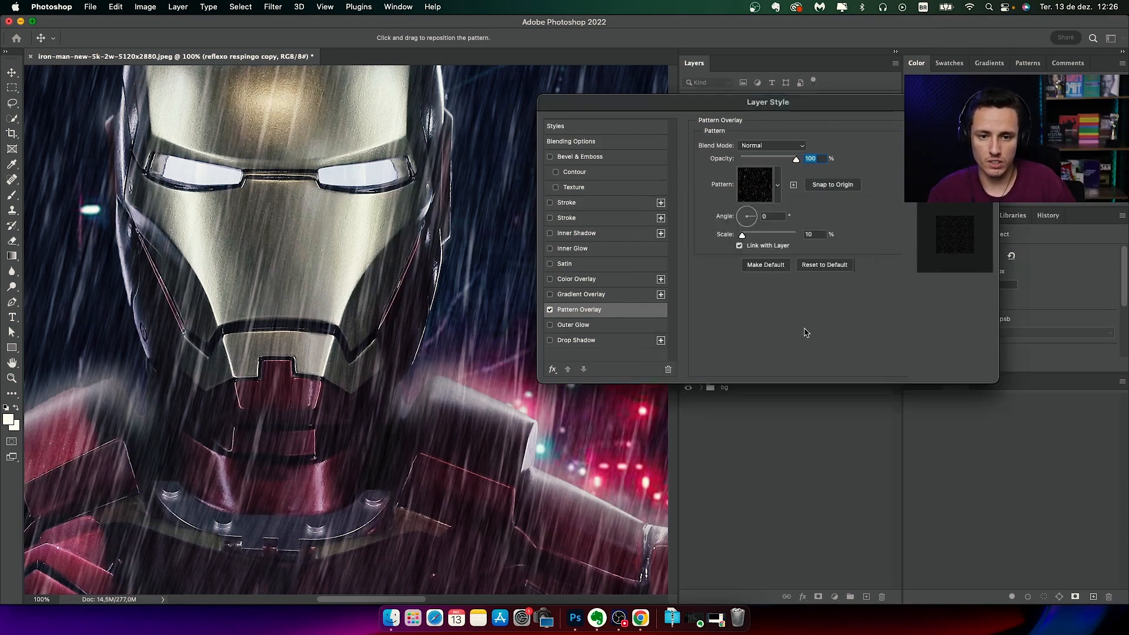
Set the Pattern Overlay scale to 20% for the reflexo respingo copy layer and apply the style.
left_click(752, 235)
left_click_drag(750, 238, 747, 236)
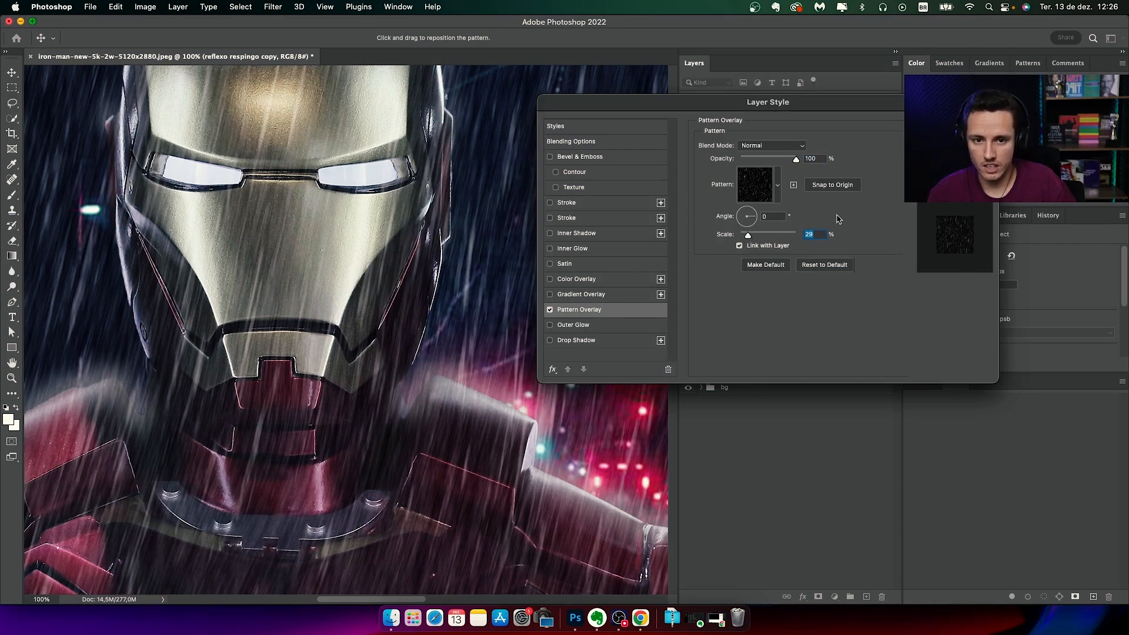
type("20")
key("Return")
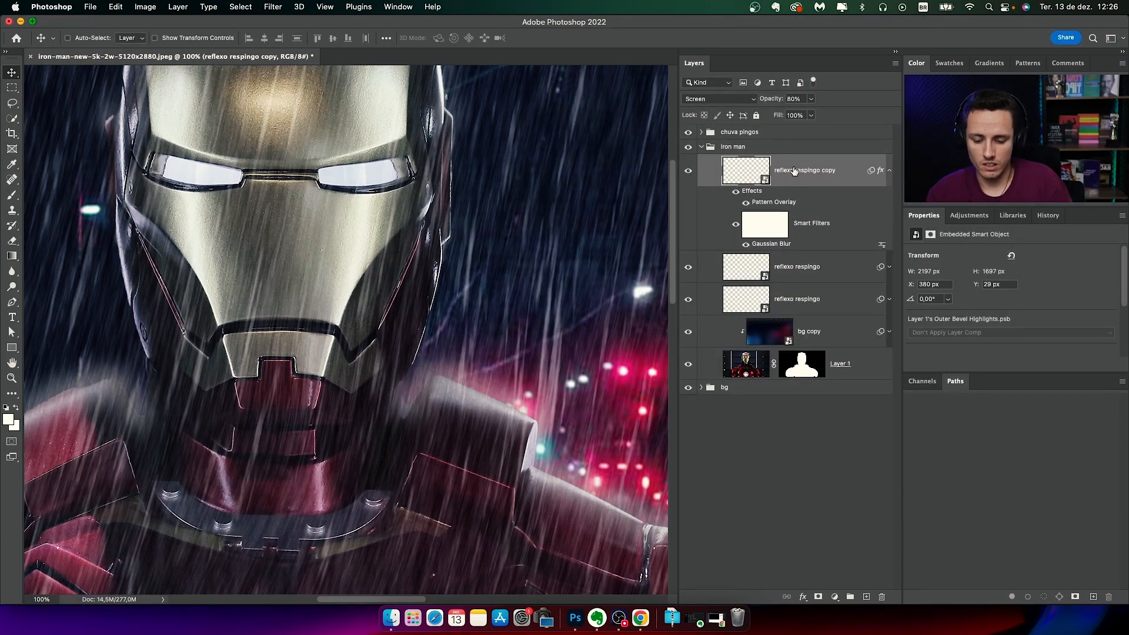
Duplicate the reflexo respingo copy layer, hide the duplicate and collapse the lower copy's effects.
key("super+j")
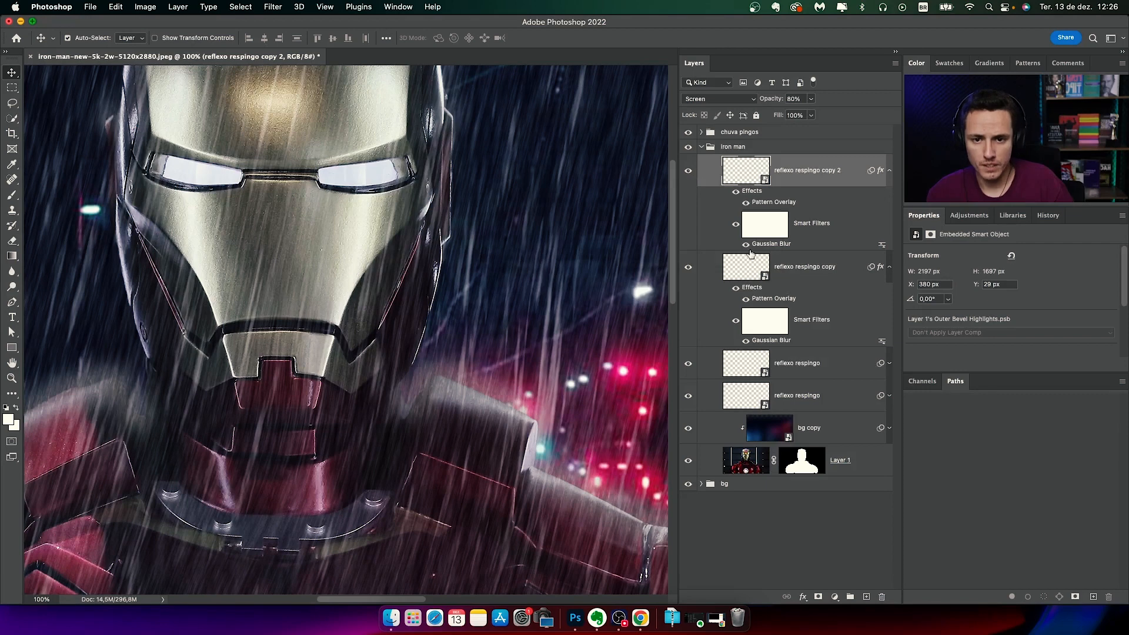
left_click(688, 171)
left_click(852, 279)
left_click(889, 269)
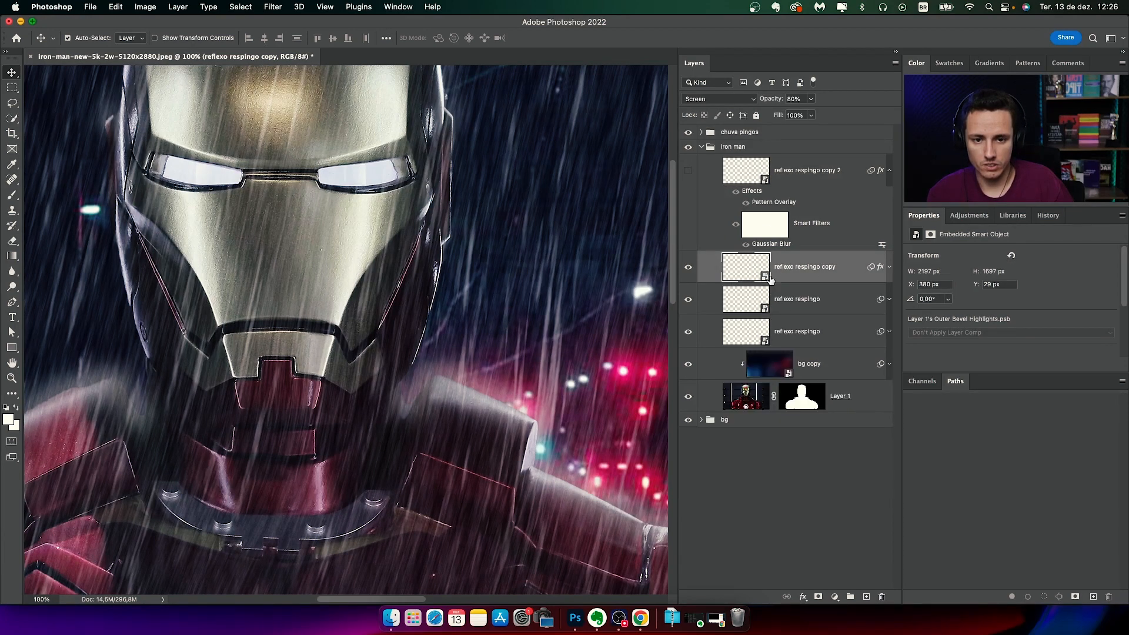
Rasterize the layer style of reflexo respingo copy and set its blend mode to Screen.
right_click(792, 274)
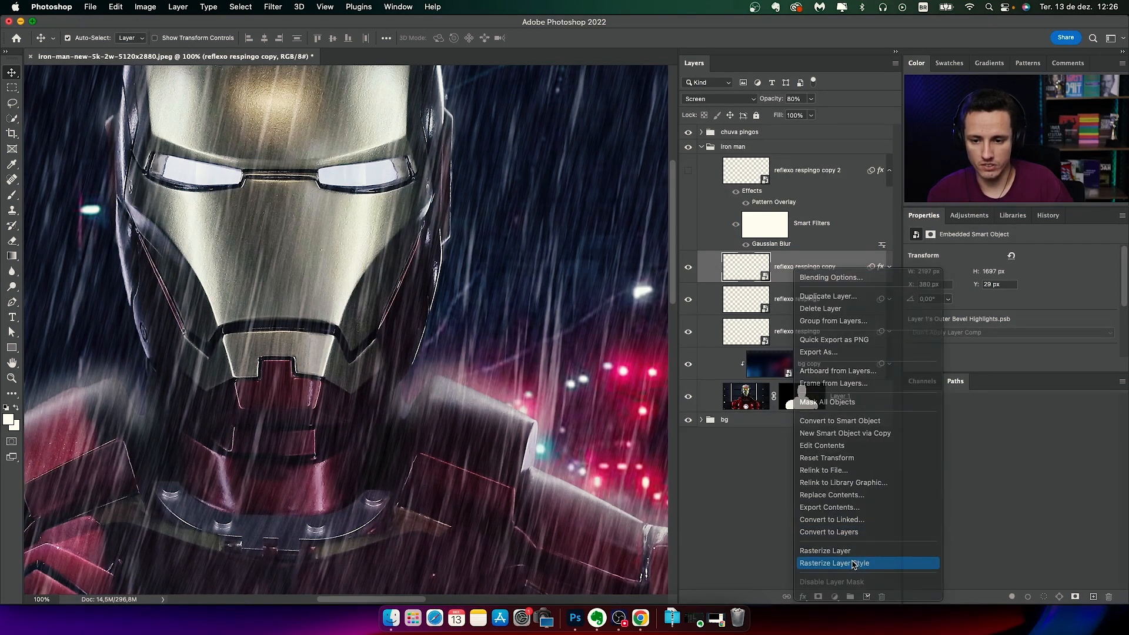
left_click(861, 563)
left_click(696, 102)
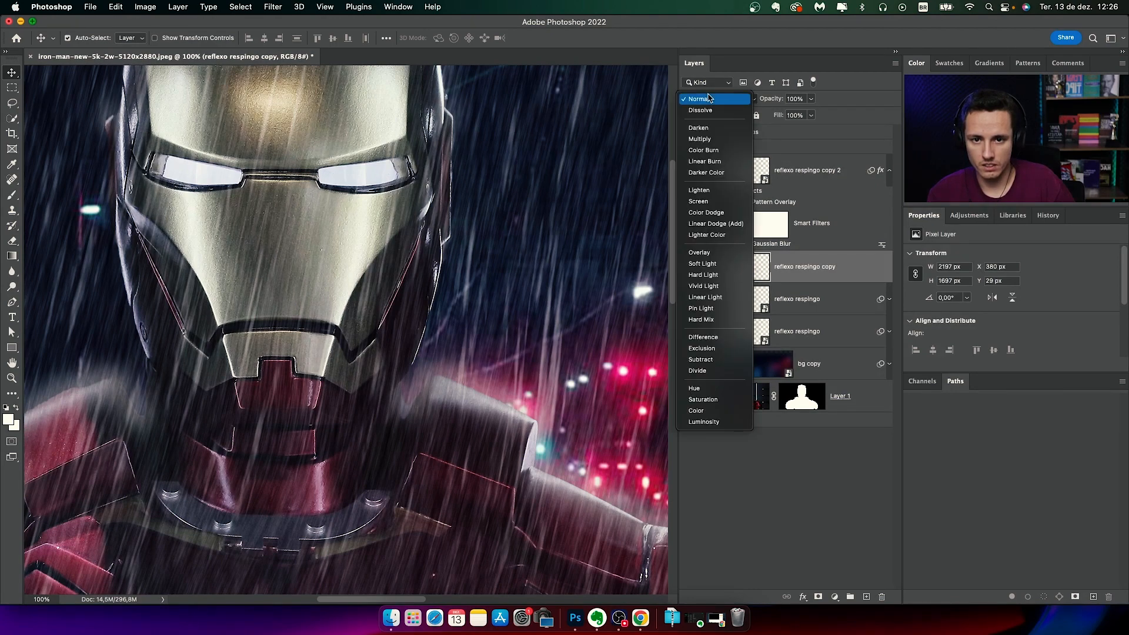
left_click(718, 199)
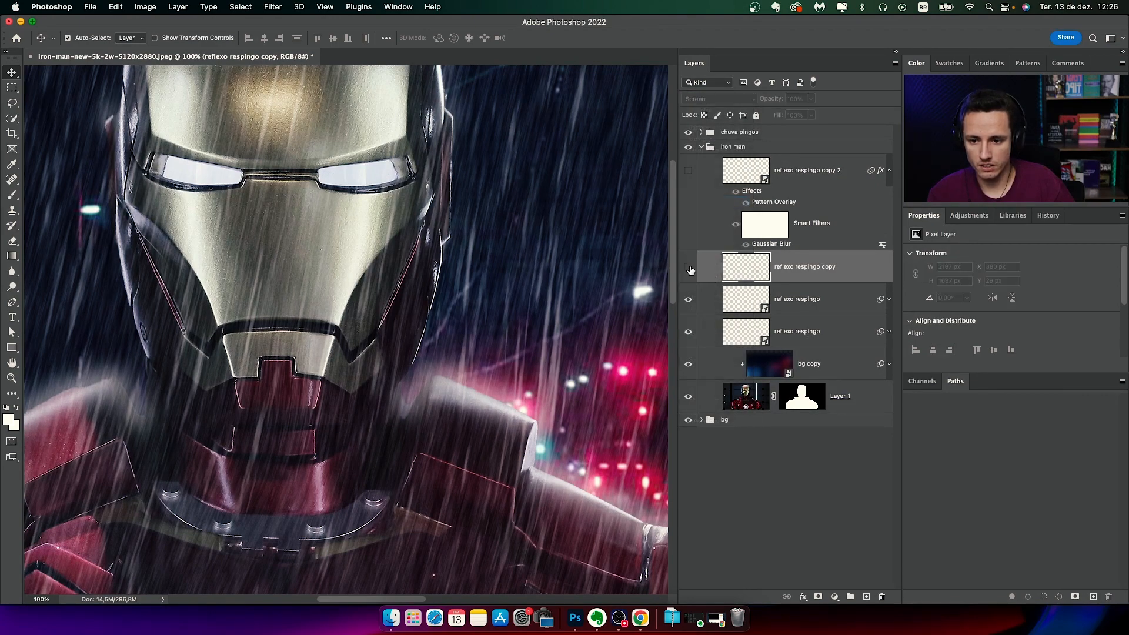
Show reflexo respingo copy 2, set its Pattern Overlay scale to 41%, and duplicate it as a hidden layer.
left_click(689, 172)
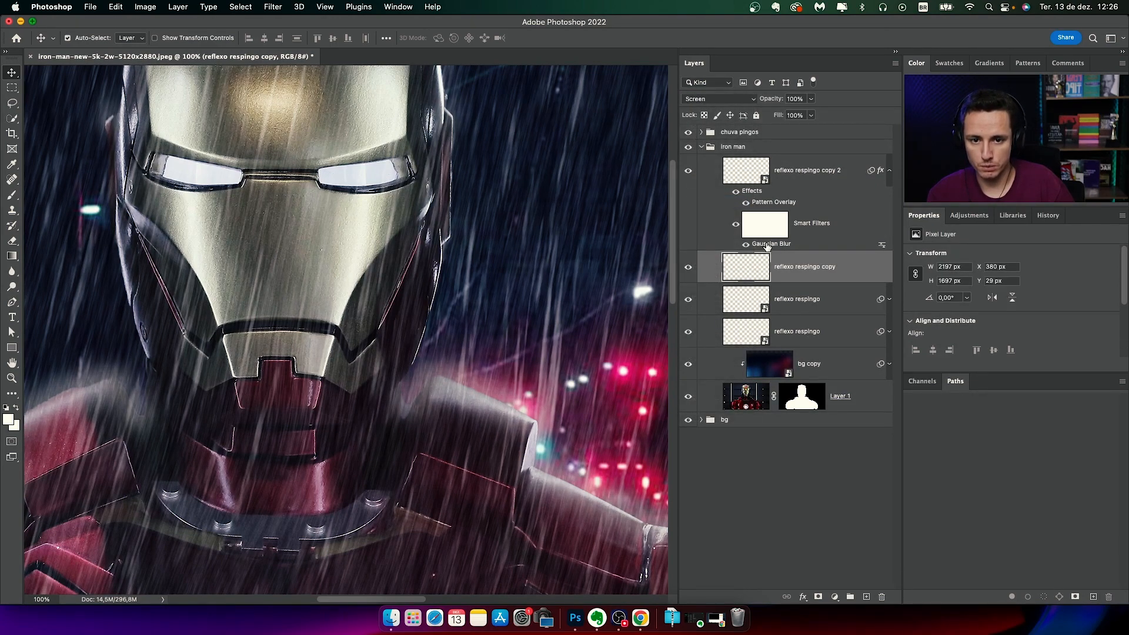
double_click(779, 203)
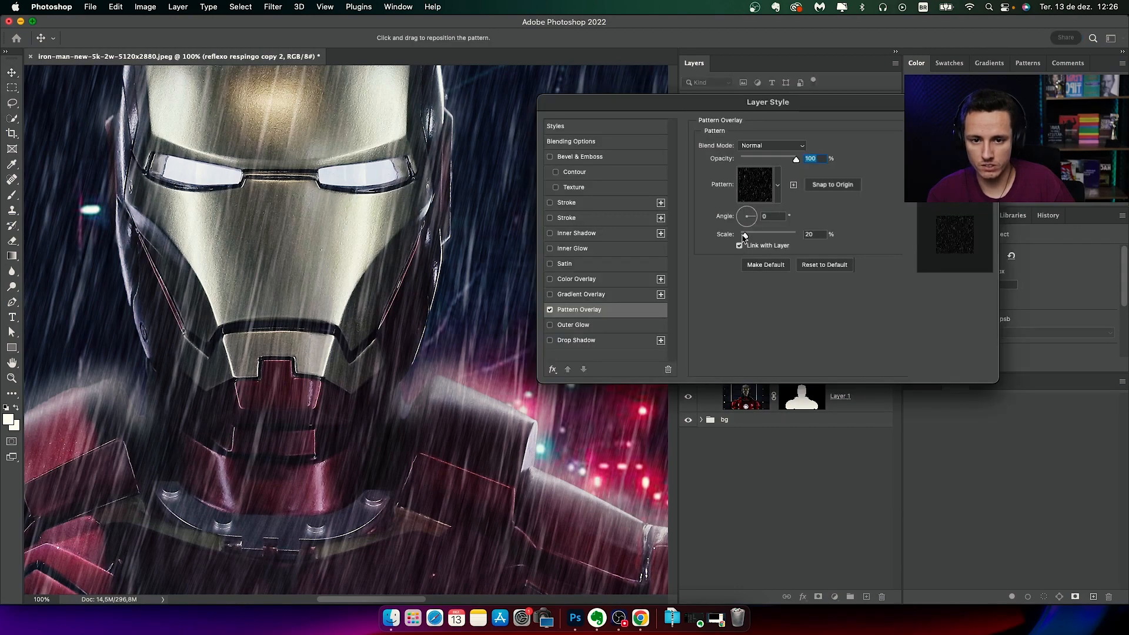
left_click_drag(748, 236, 751, 236)
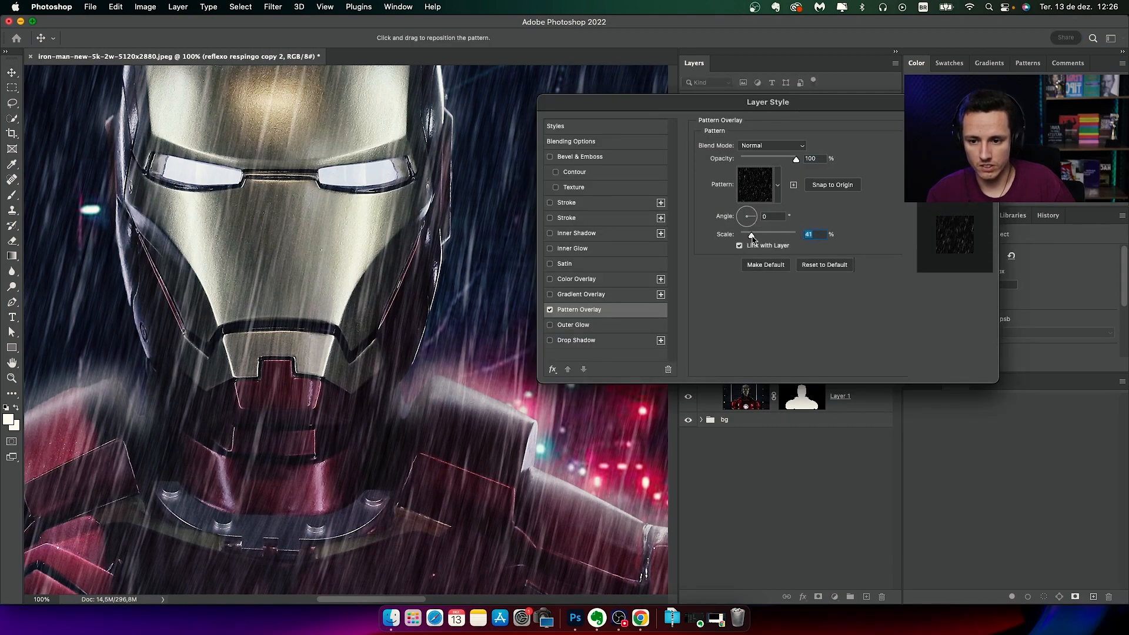
key("Return")
key("super+j")
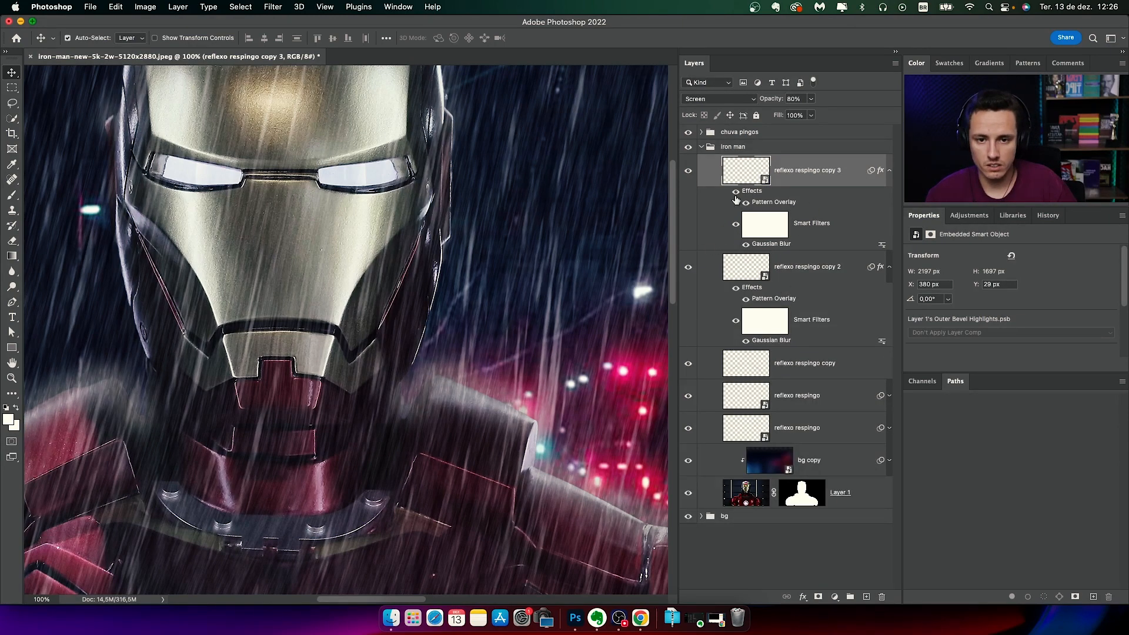
left_click(688, 171)
Rasterize the layer style of reflexo respingo copy 2 and set its blend mode to Screen.
right_click(791, 267)
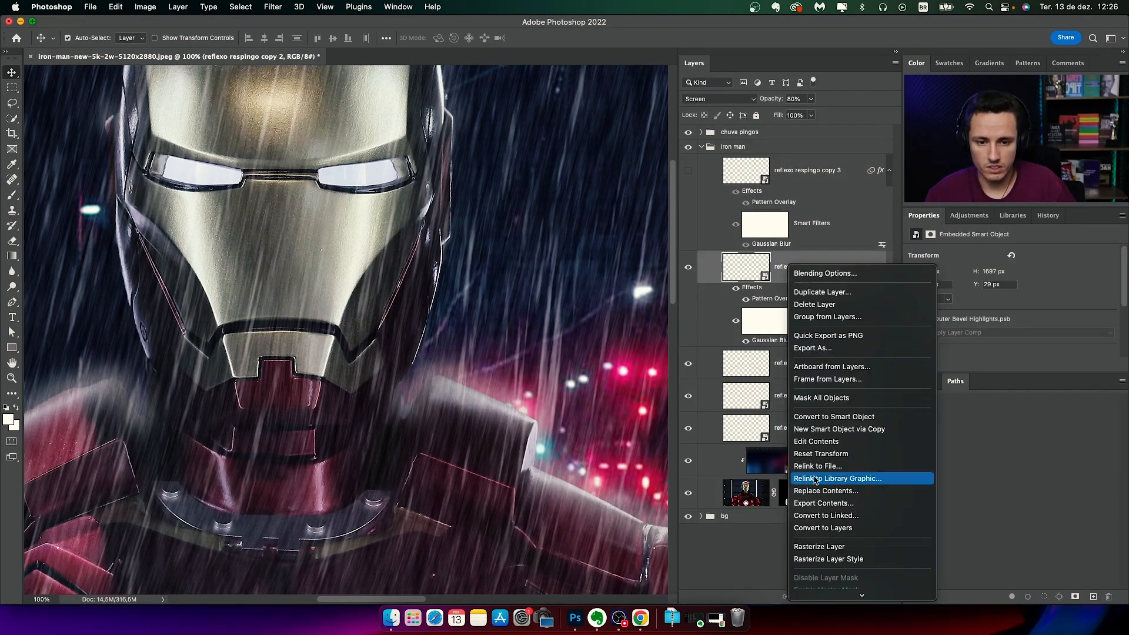
left_click(816, 562)
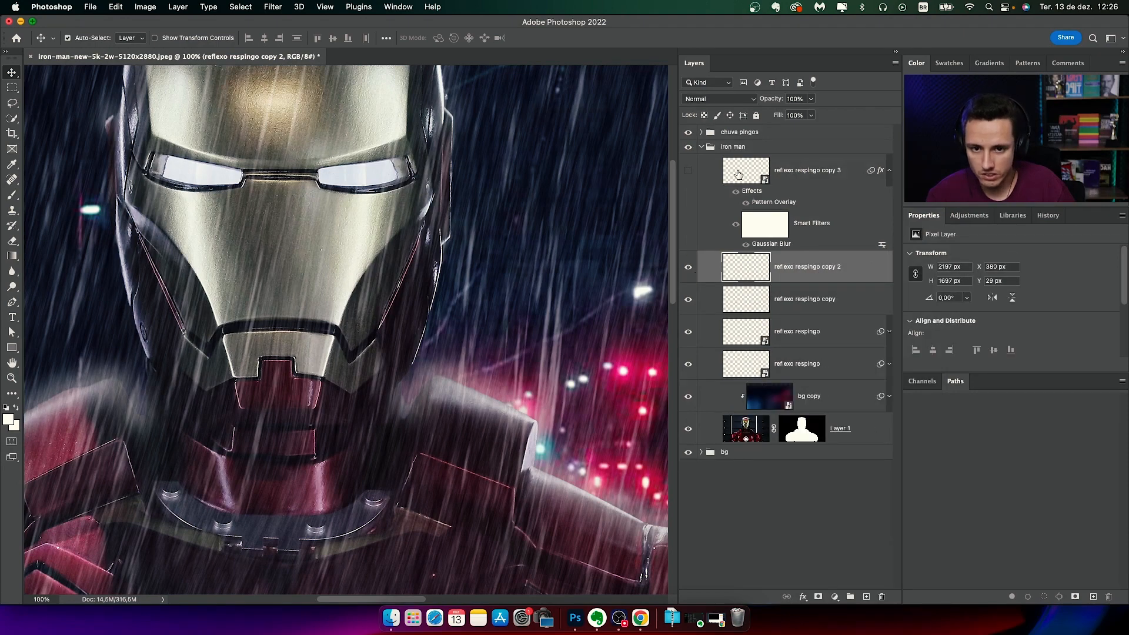
left_click(718, 99)
left_click(711, 212)
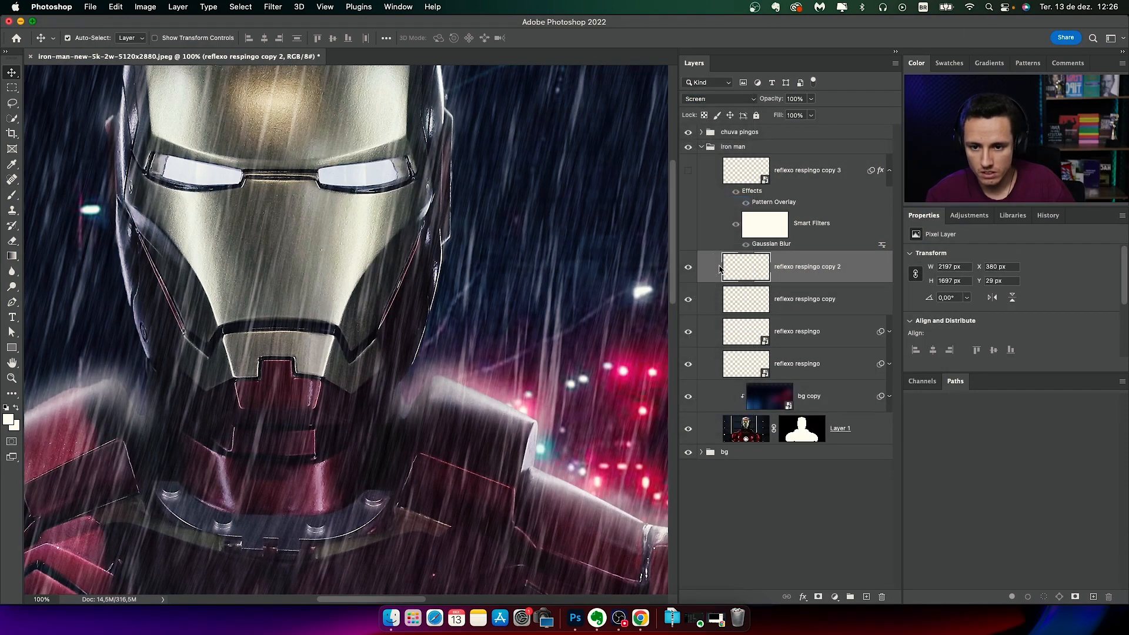
mouse_move(690, 274)
left_mouse_down()
mouse_move(688, 299)
mouse_move(689, 268)
left_mouse_up()
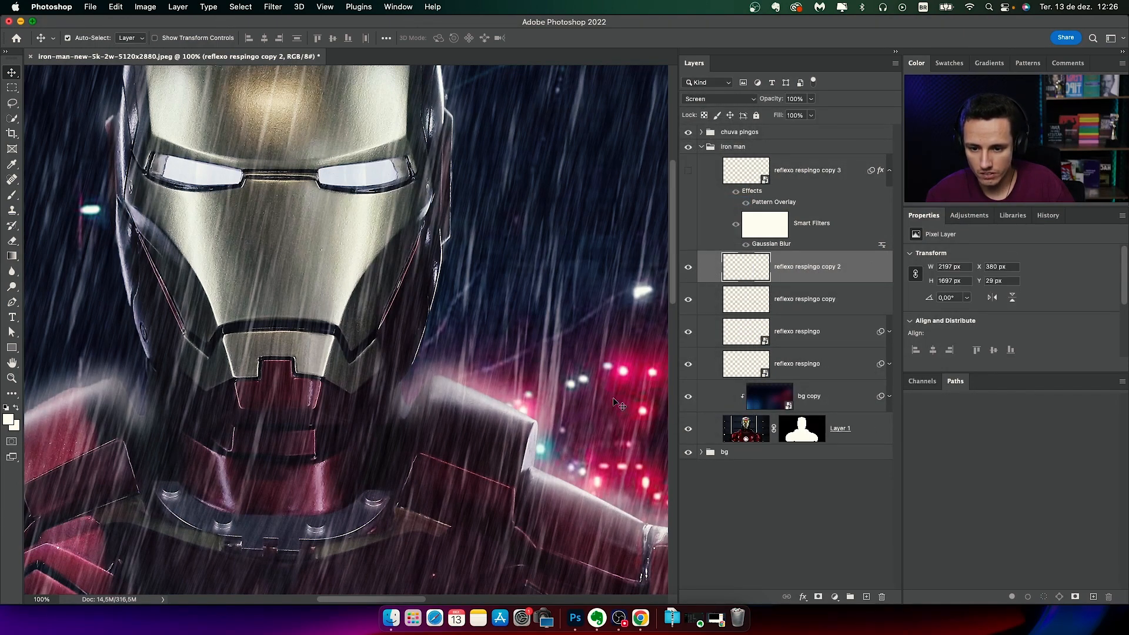
left_click_drag(595, 373, 558, 331)
left_click_drag(329, 327, 624, 359)
left_click_drag(394, 380, 55, 351)
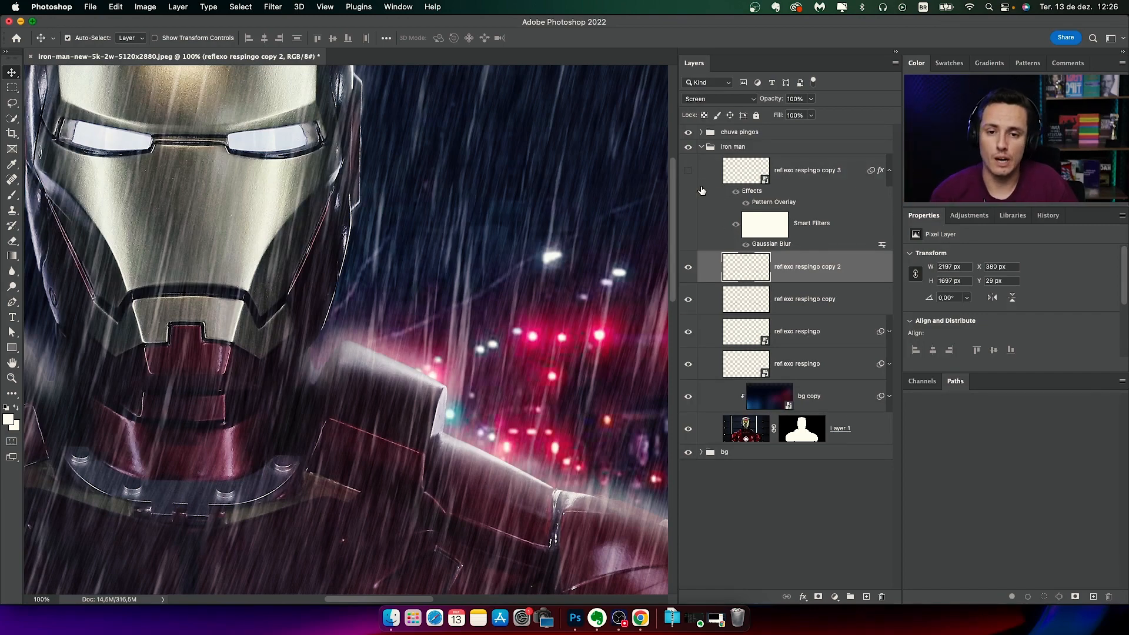
Show reflexo respingo copy 3 and set its Pattern Overlay to 83% scale with an angle of about 158°.
left_click(688, 171)
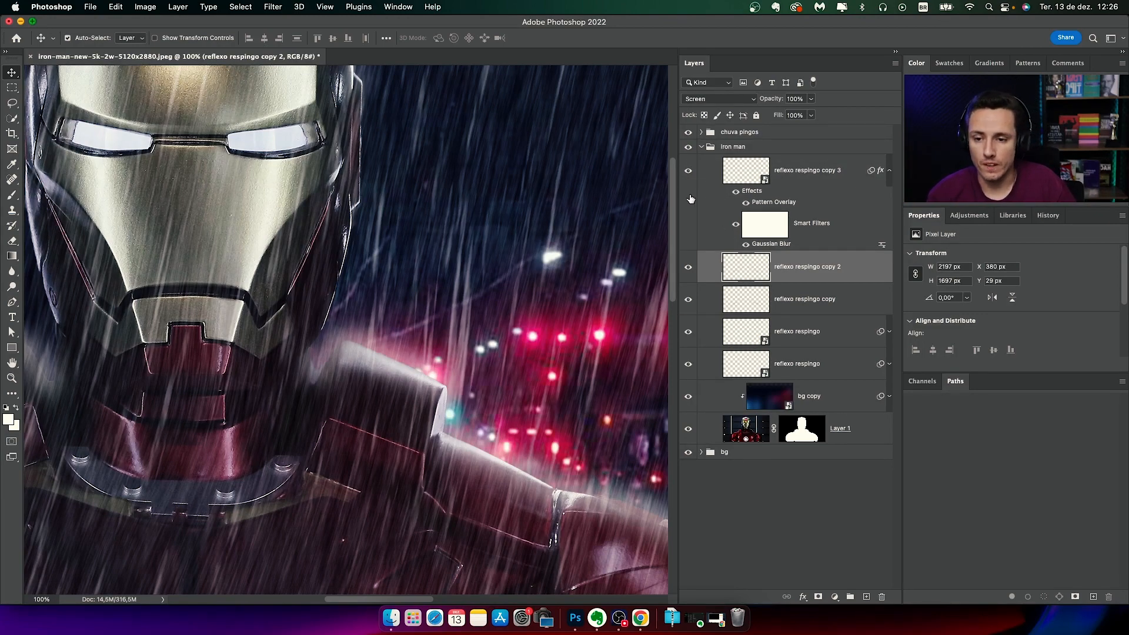
double_click(778, 203)
mouse_move(750, 235)
left_mouse_down()
mouse_move(770, 237)
mouse_move(741, 217)
left_mouse_up()
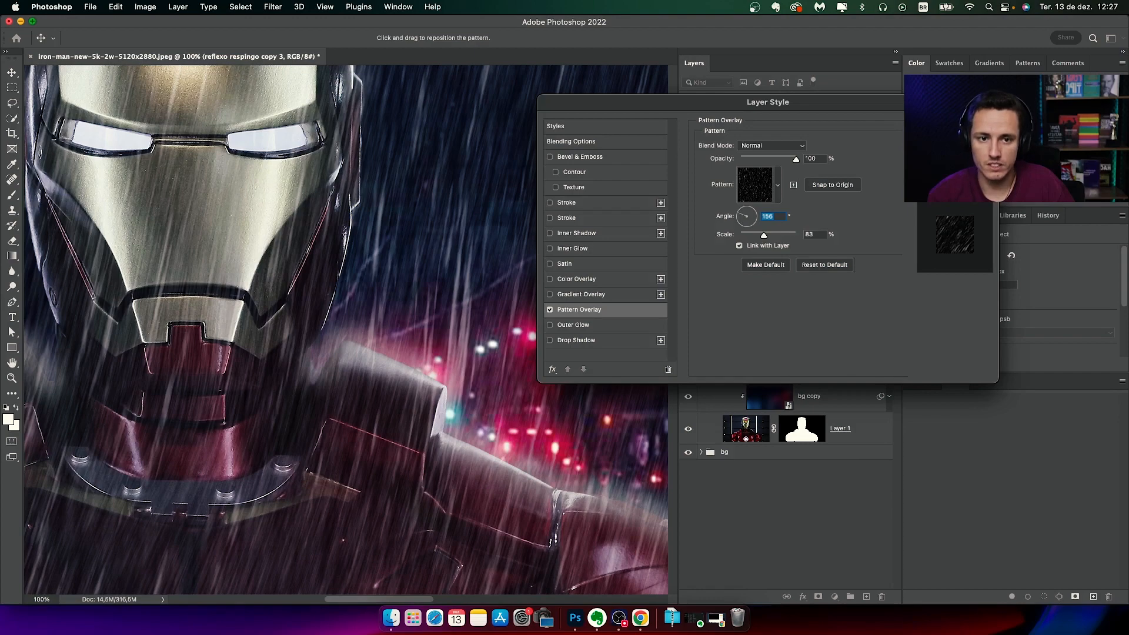
key("Return")
Duplicate reflexo respingo copy 3 and rasterize the layer style of the lower one.
key("super+j")
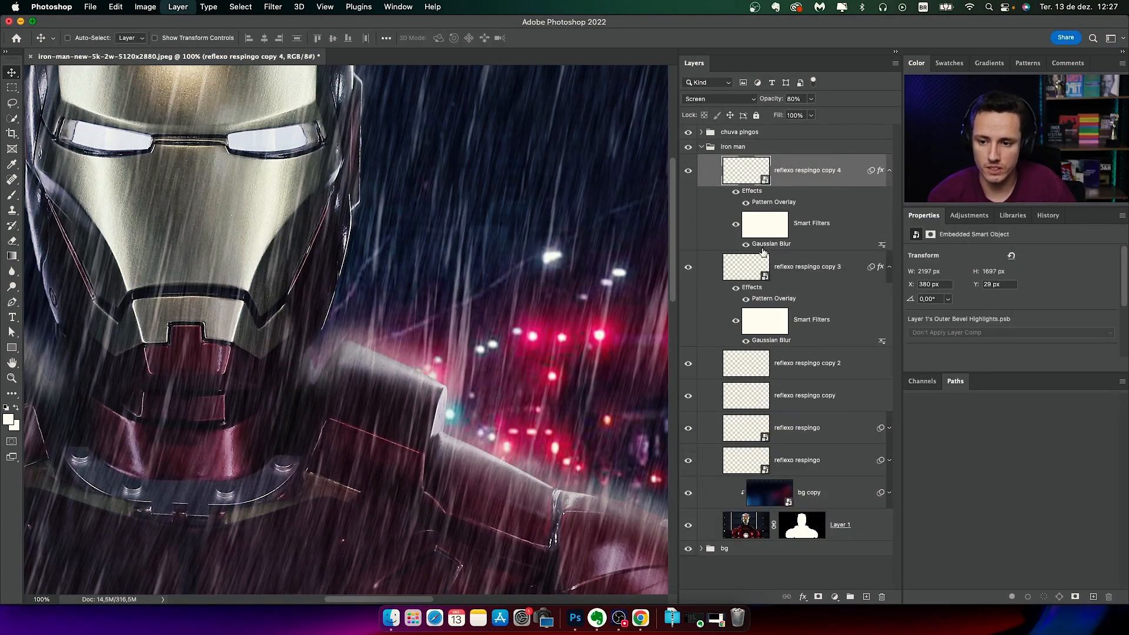
key("super")
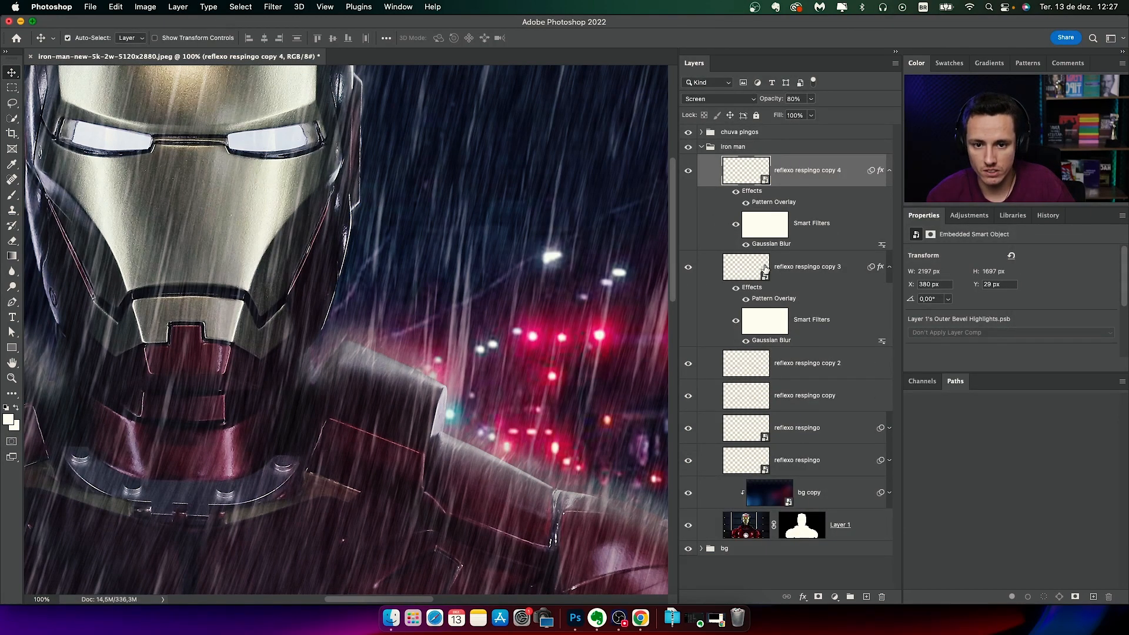
left_click(805, 269)
right_click(820, 277)
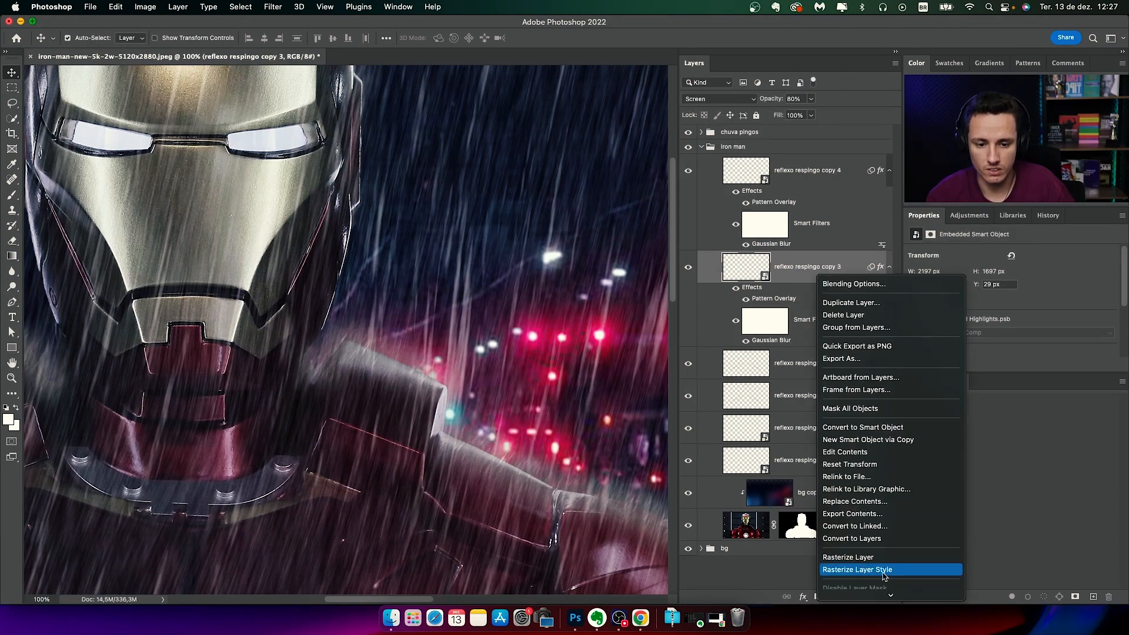
left_click(862, 572)
Set the Pattern Overlay of reflexo respingo copy 4 to 51% scale and a -159° angle.
double_click(774, 202)
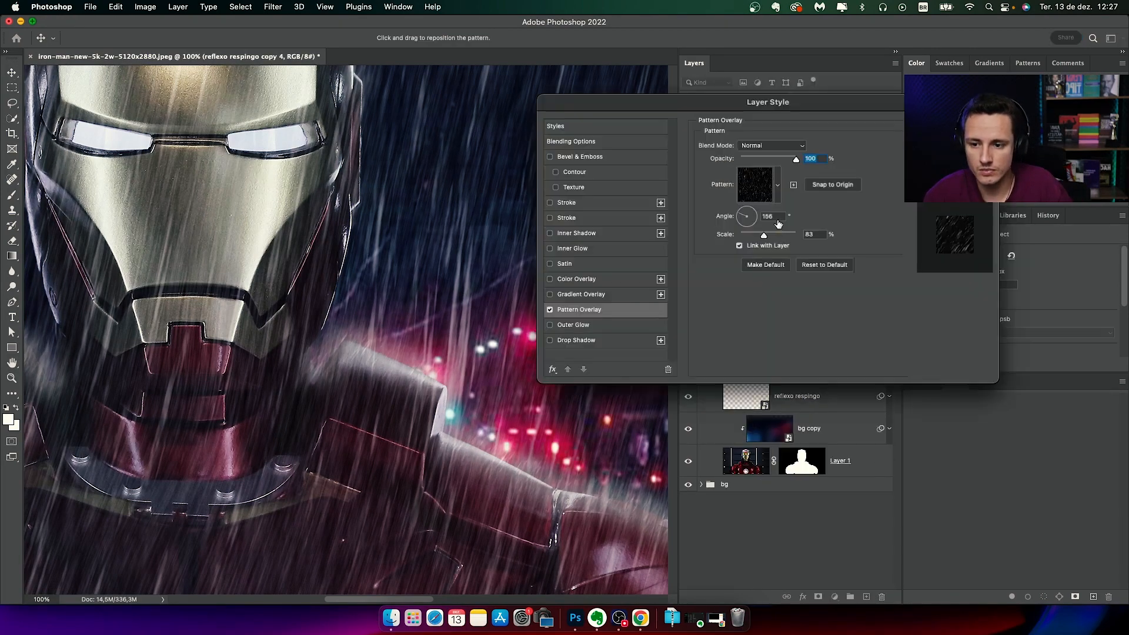
mouse_move(765, 236)
left_mouse_down()
mouse_move(742, 220)
mouse_move(755, 235)
left_mouse_up()
left_click(741, 220)
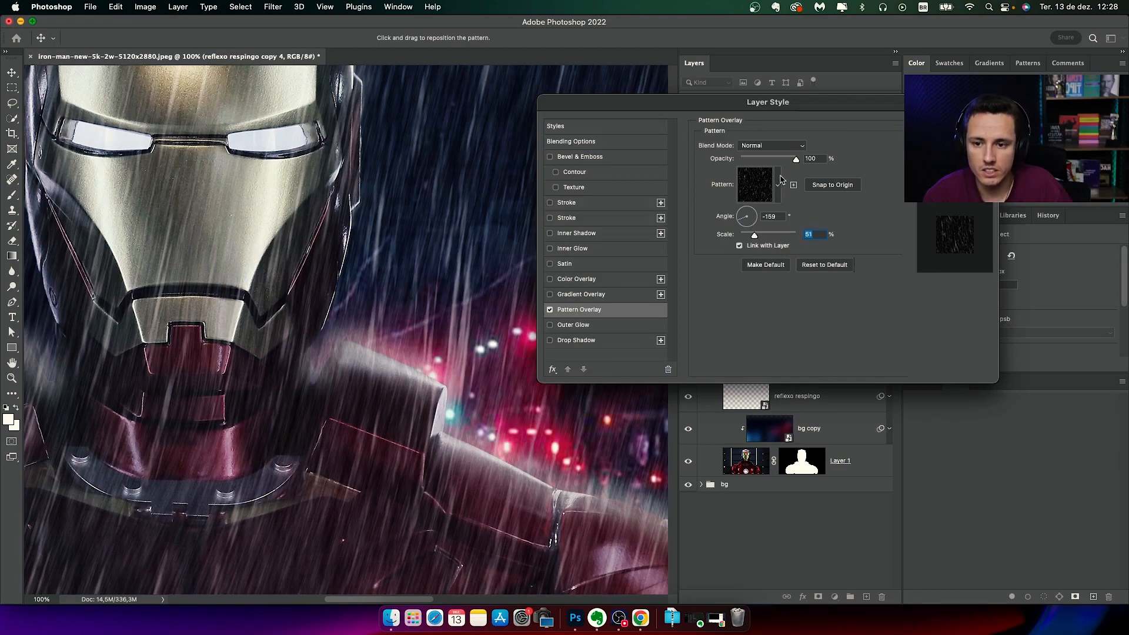
left_click(955, 126)
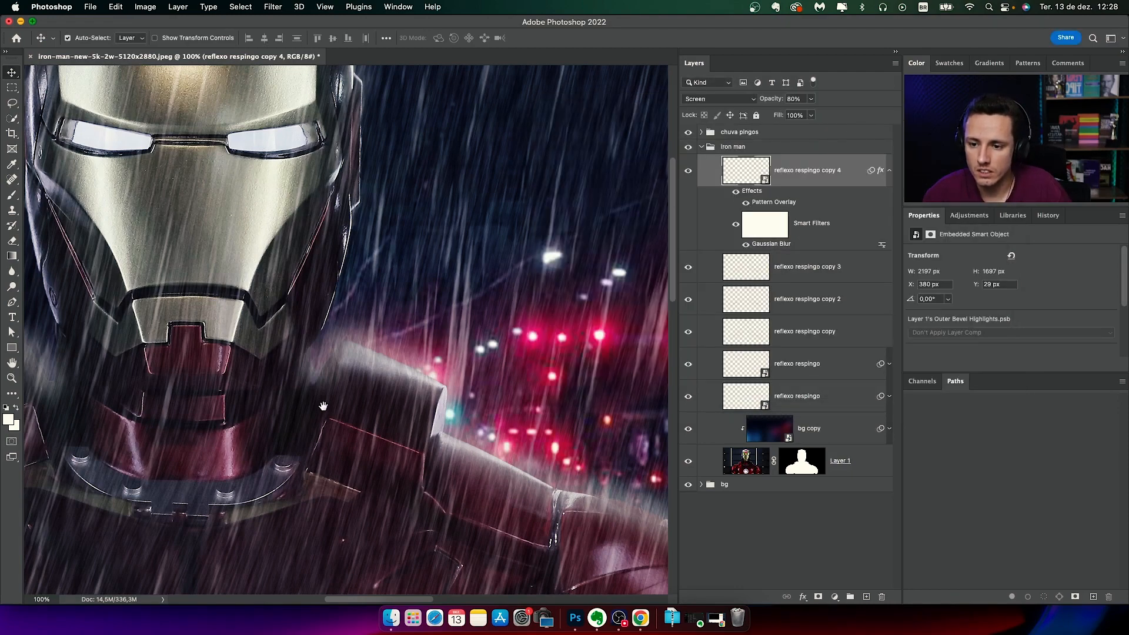
Group the four reflexo respingo copy layers, from reflexo respingo copy up to copy 4.
left_click_drag(323, 406, 502, 235)
key("super+minus")
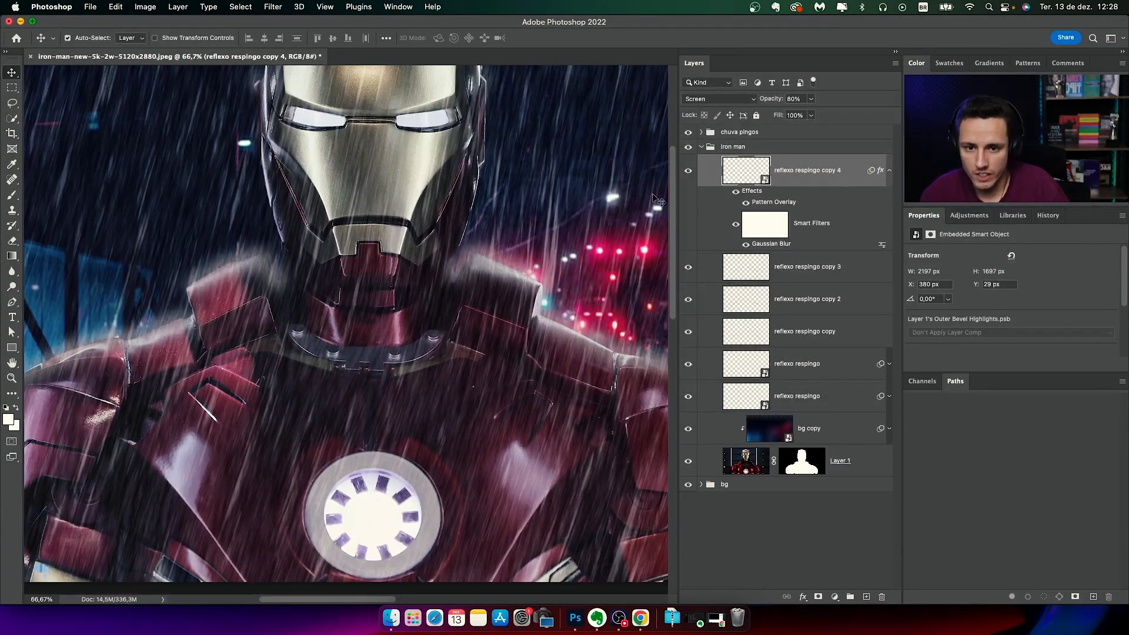
left_click(824, 332, "shift")
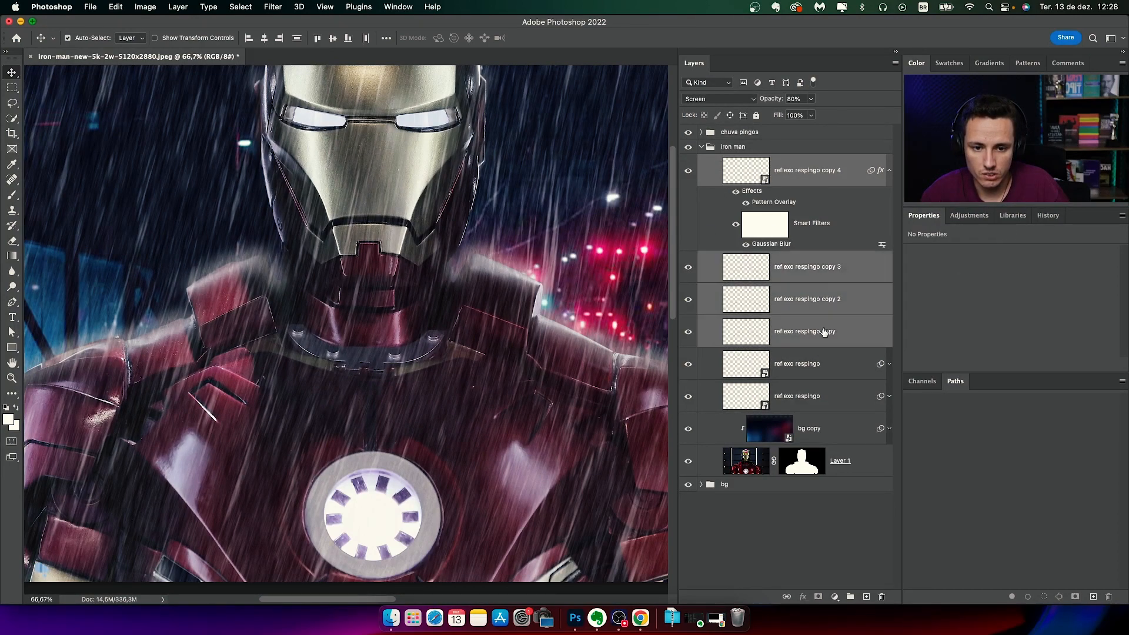
key("super+g")
Compare the image with and without Group 1 and set the group's blend mode to Screen.
left_click(688, 161)
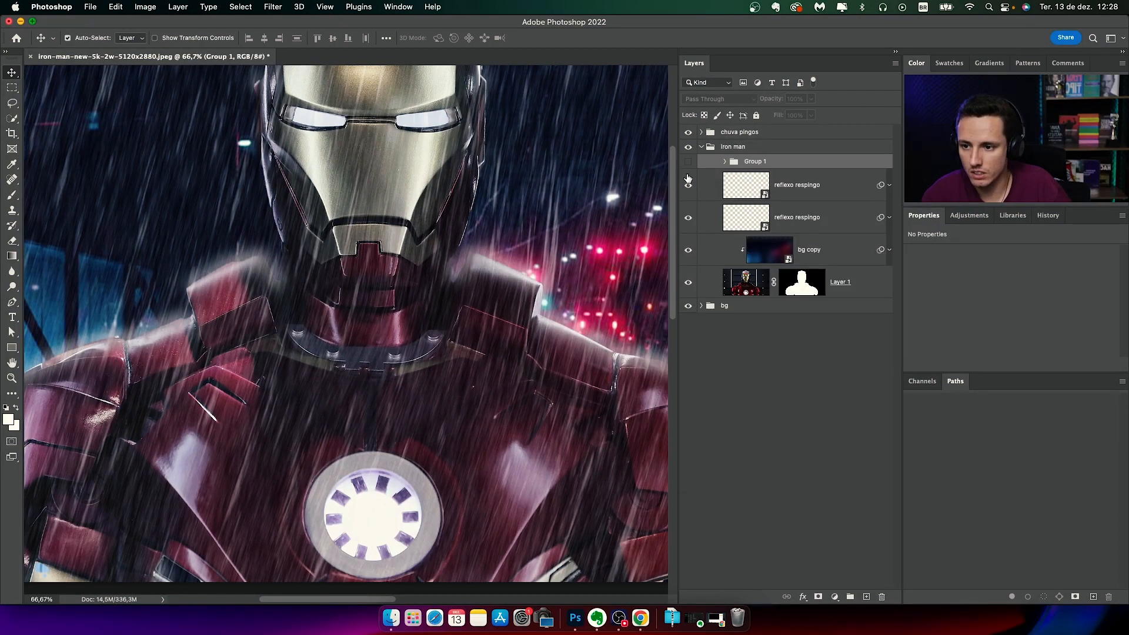
left_click_drag(512, 282, 453, 322)
left_click(688, 161)
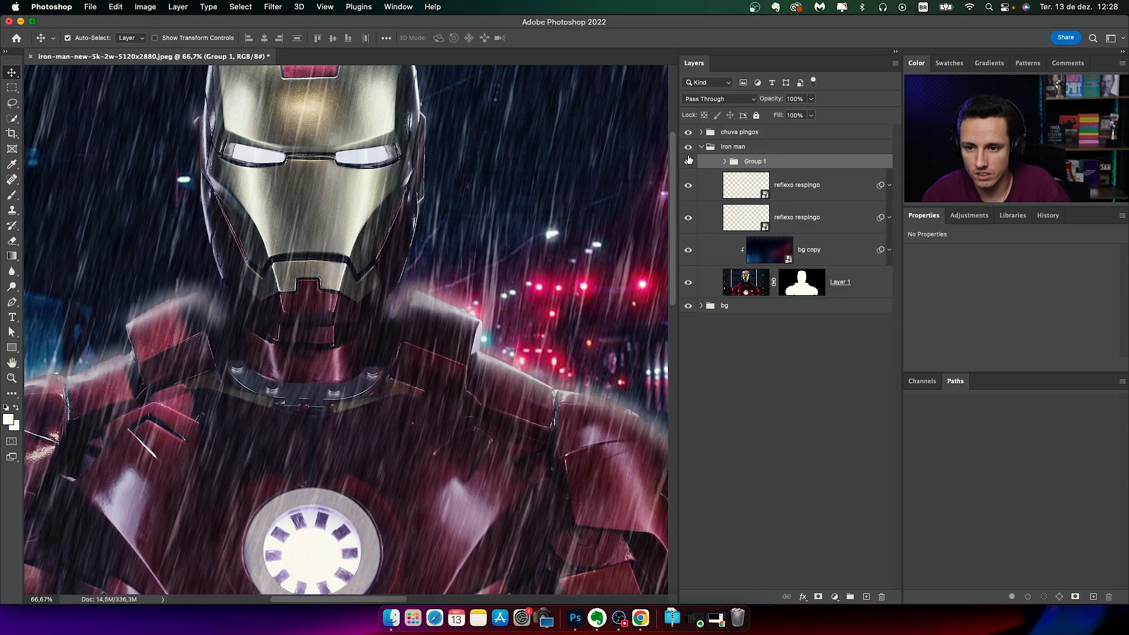
left_click(688, 161)
left_click(689, 161)
left_click_drag(594, 422, 491, 358)
left_click(719, 99)
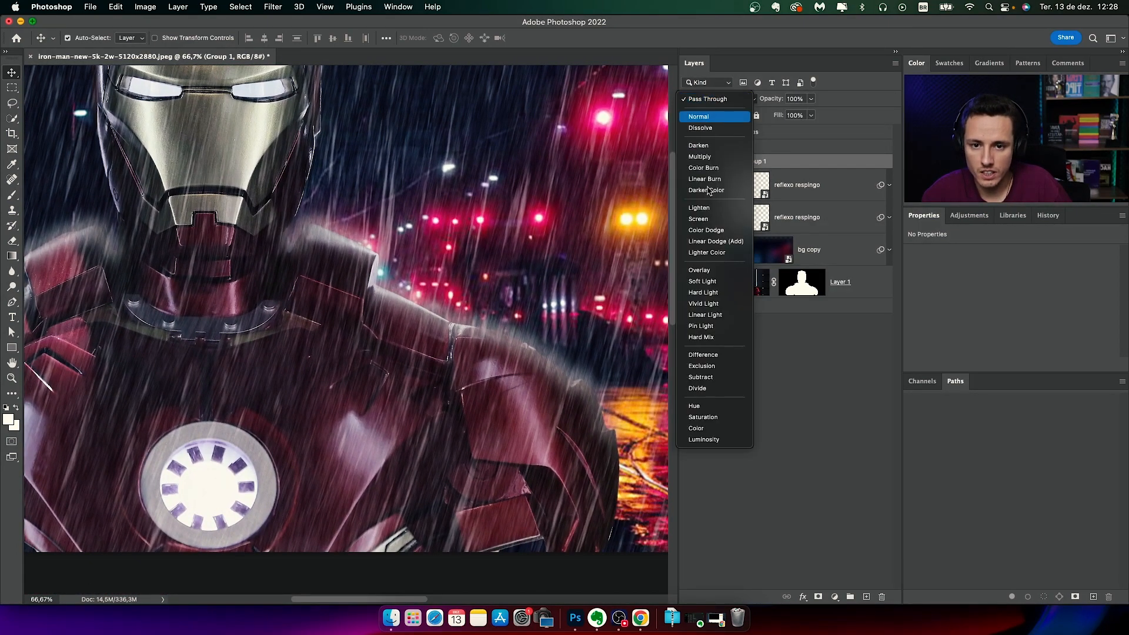
left_click(708, 219)
scroll(488, 353, "left", 5)
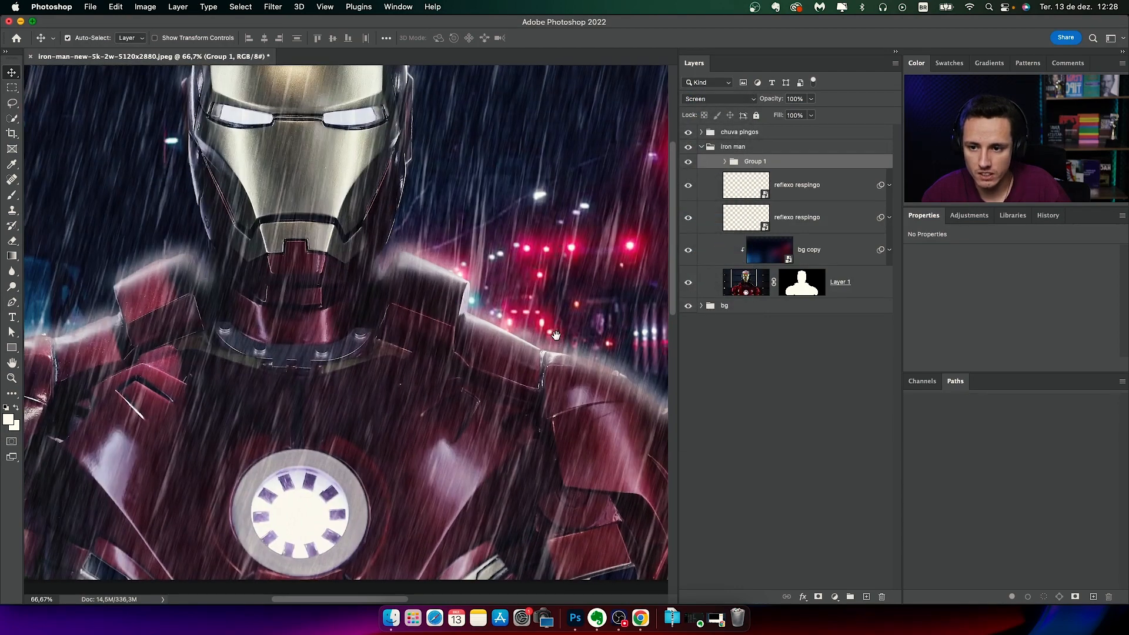
left_click(690, 161)
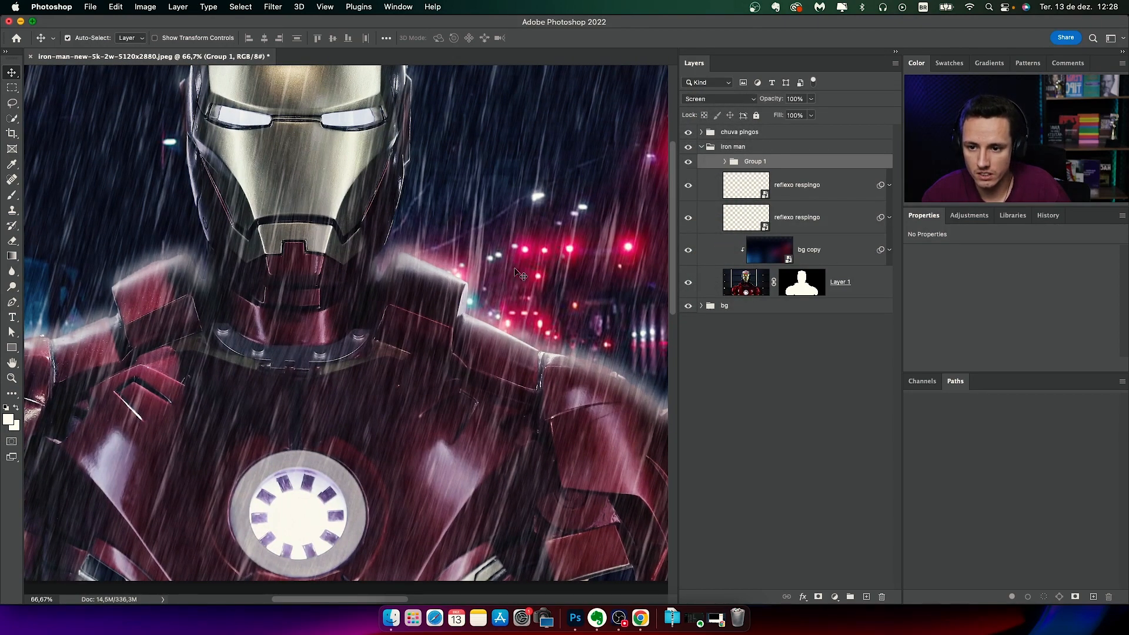
scroll(521, 307, "left", 8)
Group Group 1 with both reflexo respingo layers and compare the whole image with and without the new group.
left_click_drag(394, 452, 346, 418)
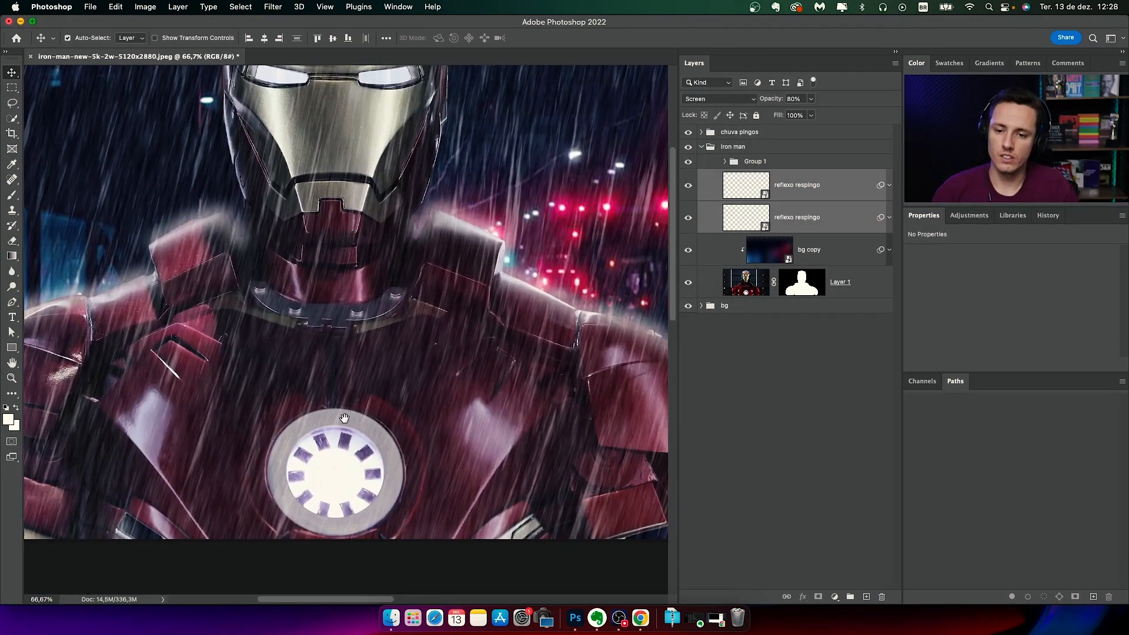
key("super+minus")
key("super+minus")
left_click_drag(198, 220, 226, 264)
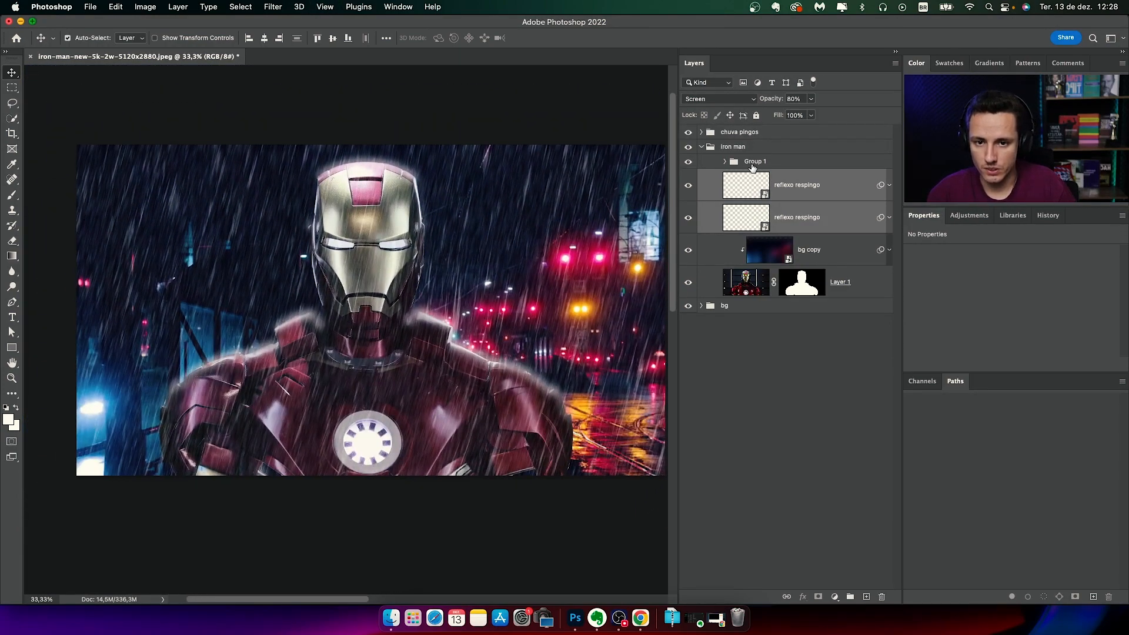
key("super+g")
left_click(686, 167)
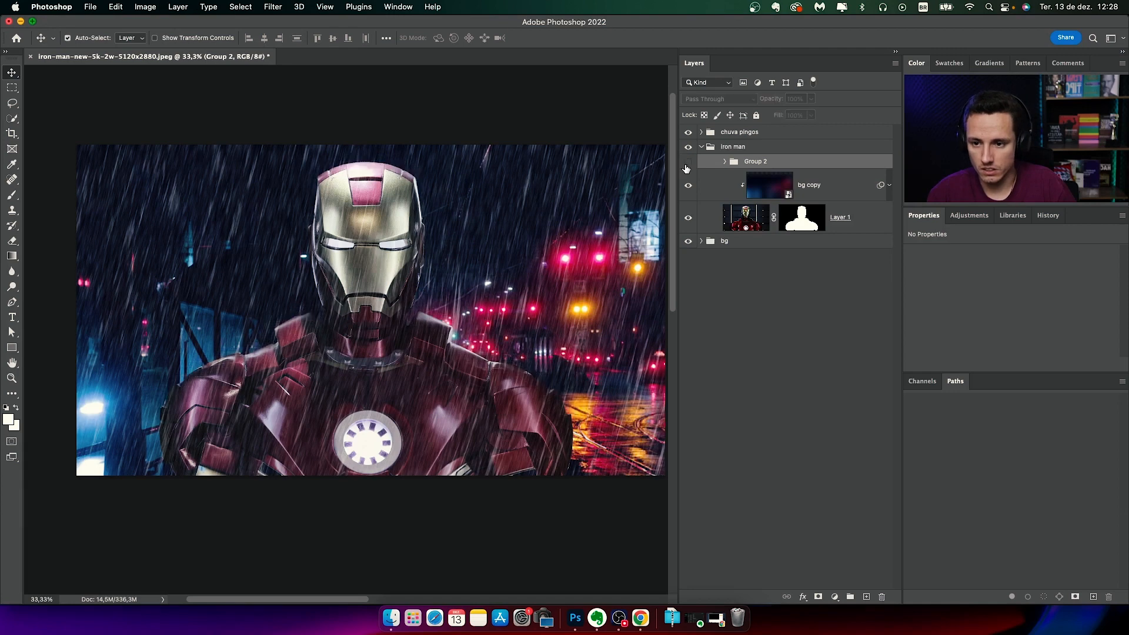
left_click(688, 163)
left_click_drag(426, 236, 480, 220)
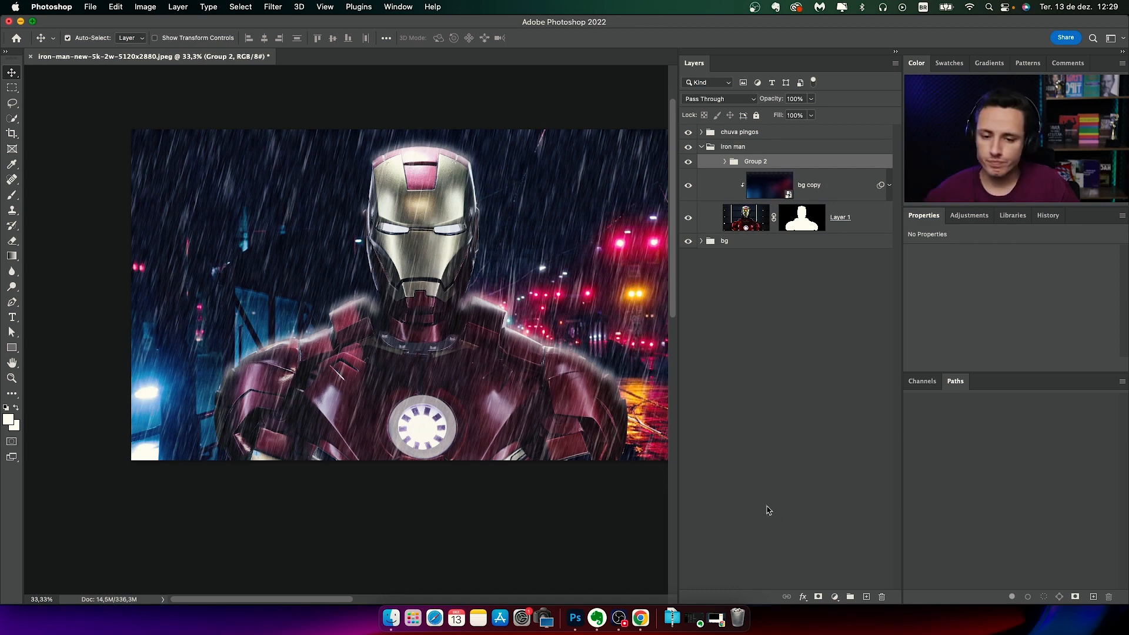
Create a layer above Group 2 and name it "gota escorrendo".
left_click(867, 597)
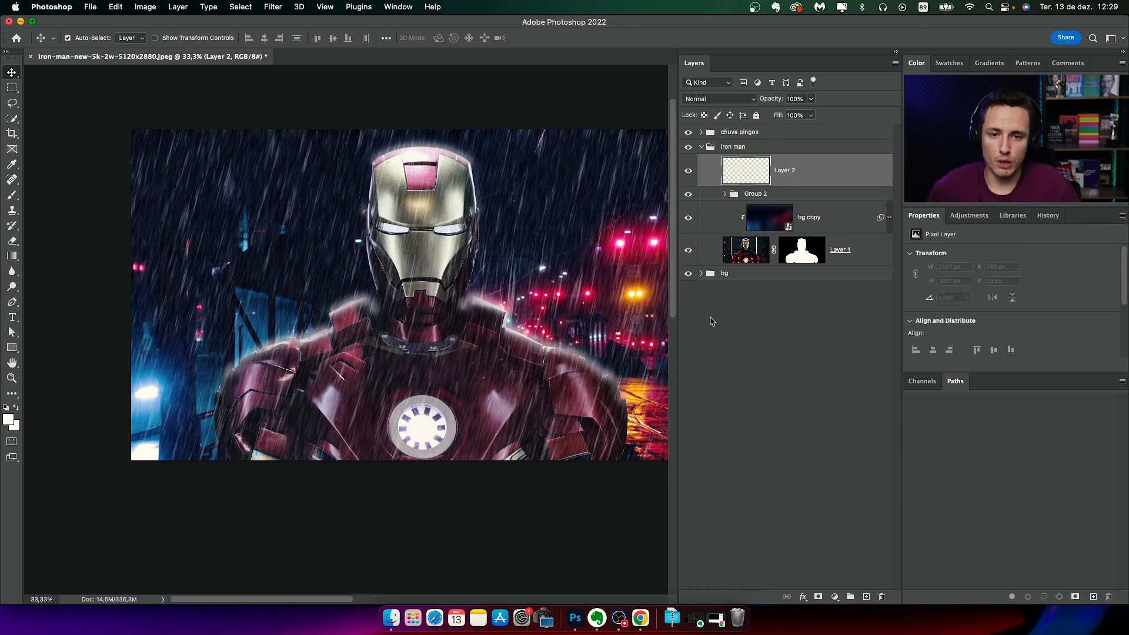
double_click(784, 170)
type("go")
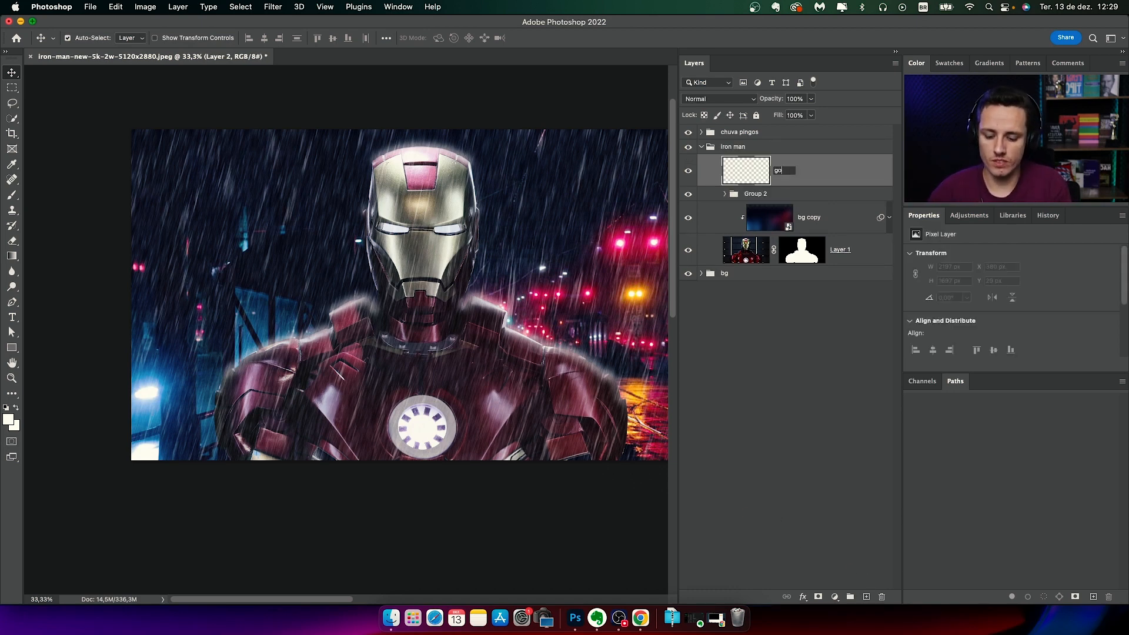
type("ta escorrend")
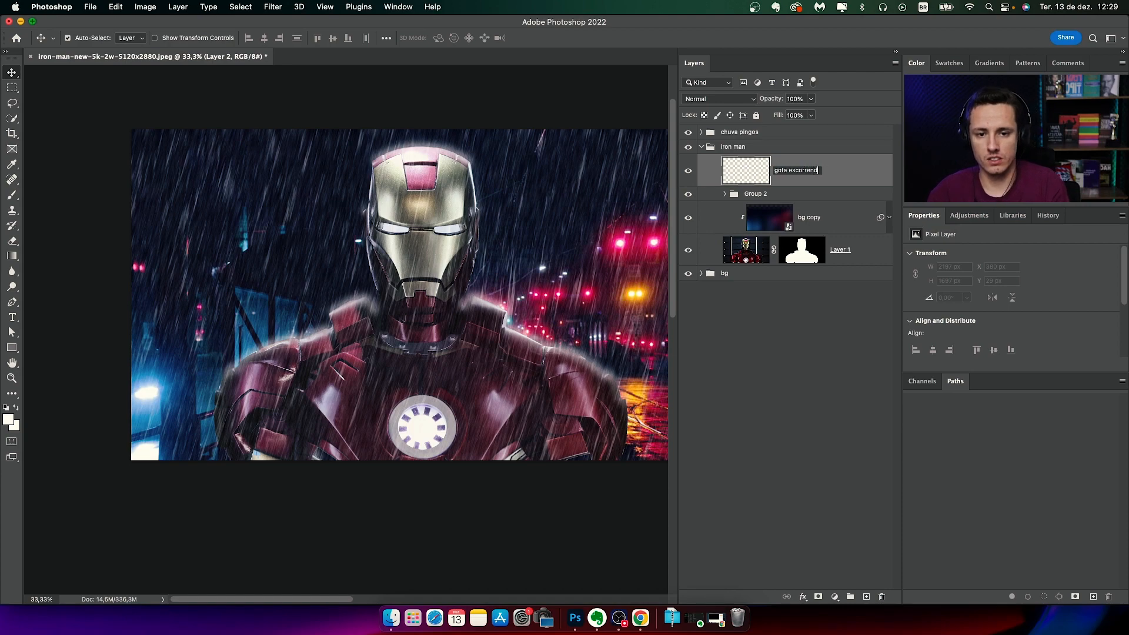
type("o")
key("Return")
Paint a thin, wavy black drip about 394 px tall down the helmet's forehead to just above the eye on the gota escorrendo layer.
scroll(425, 325, "up", 5)
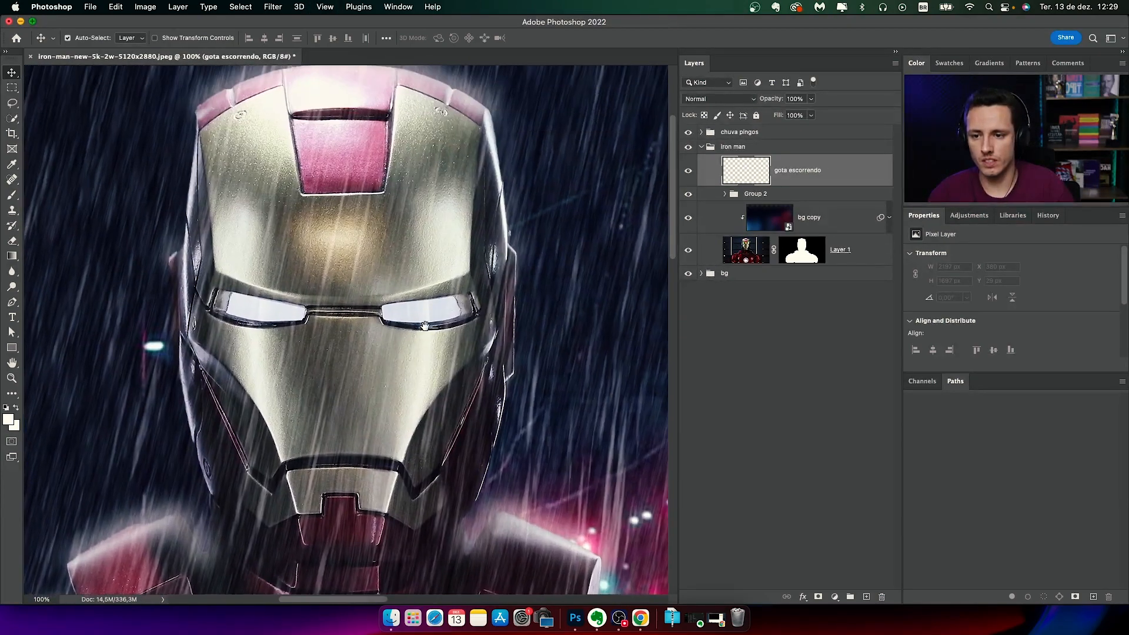
left_click(11, 195)
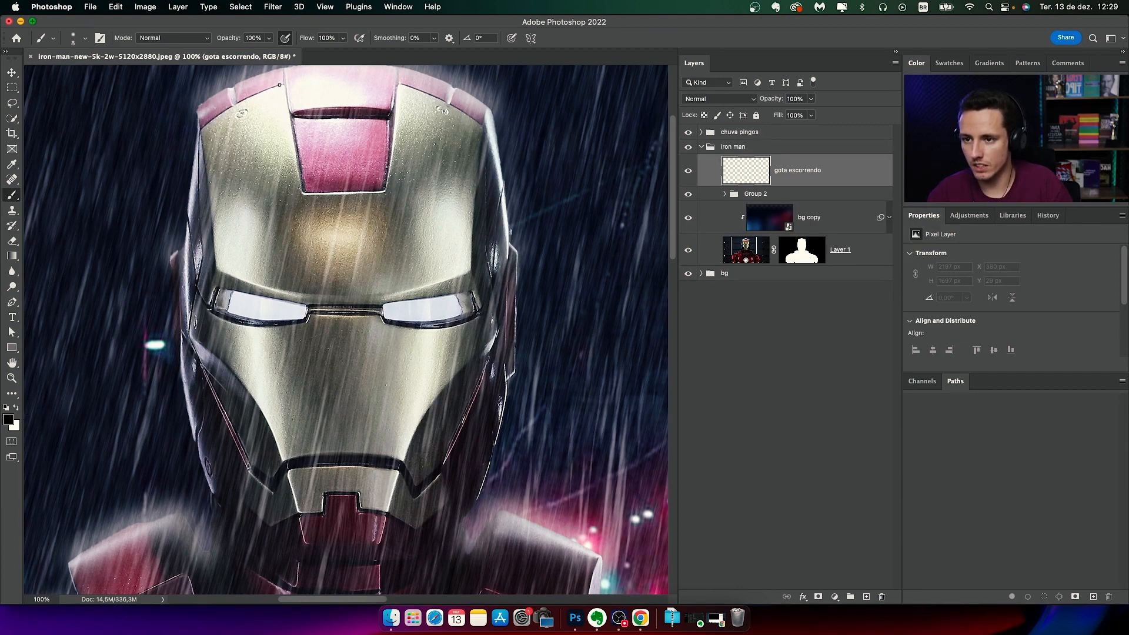
mouse_move(277, 96)
left_mouse_down()
mouse_move(259, 191)
mouse_move(273, 281)
left_mouse_up()
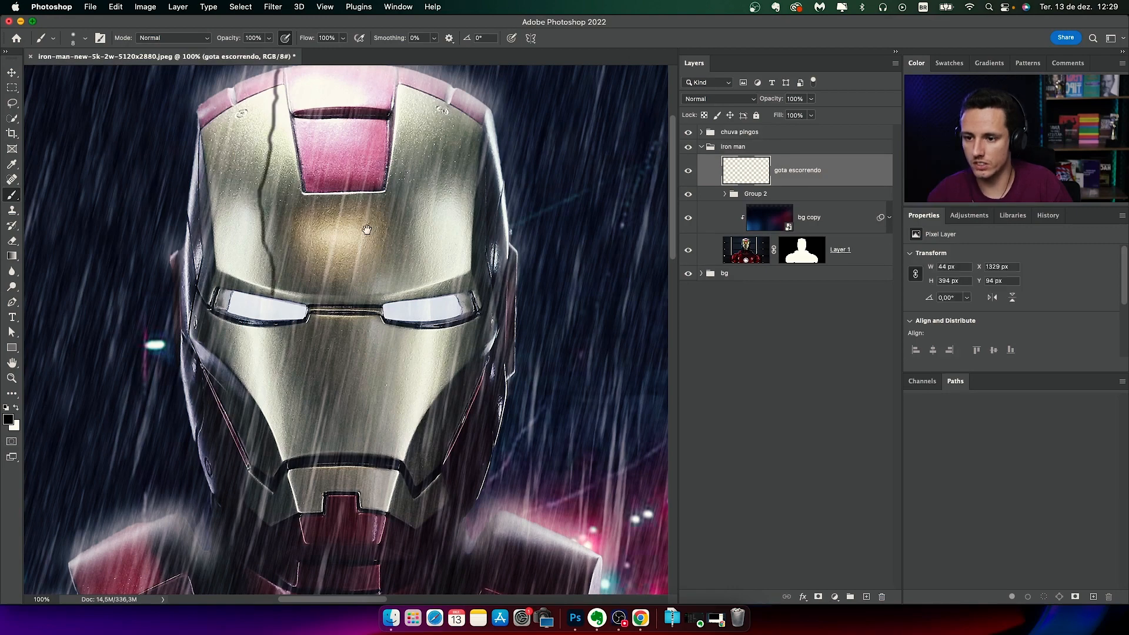
Add Bevel & Emboss to gota escorrendo from its default settings, with Inner Bevel style, 209% depth and 13 px size.
left_click_drag(350, 207, 387, 259)
right_click(838, 176)
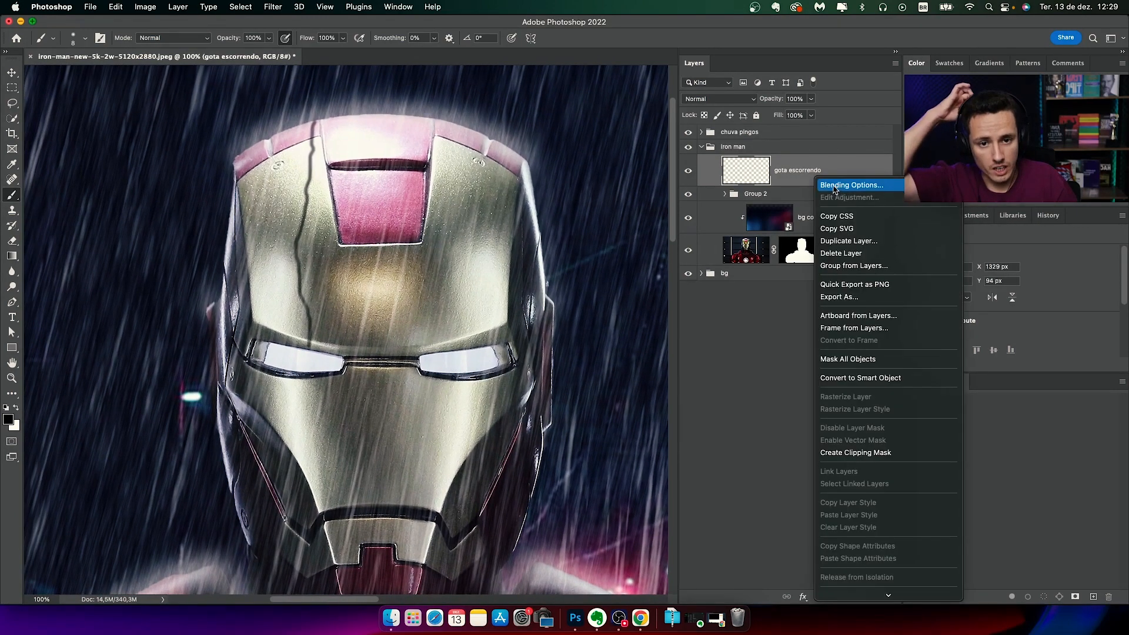
left_click(838, 184)
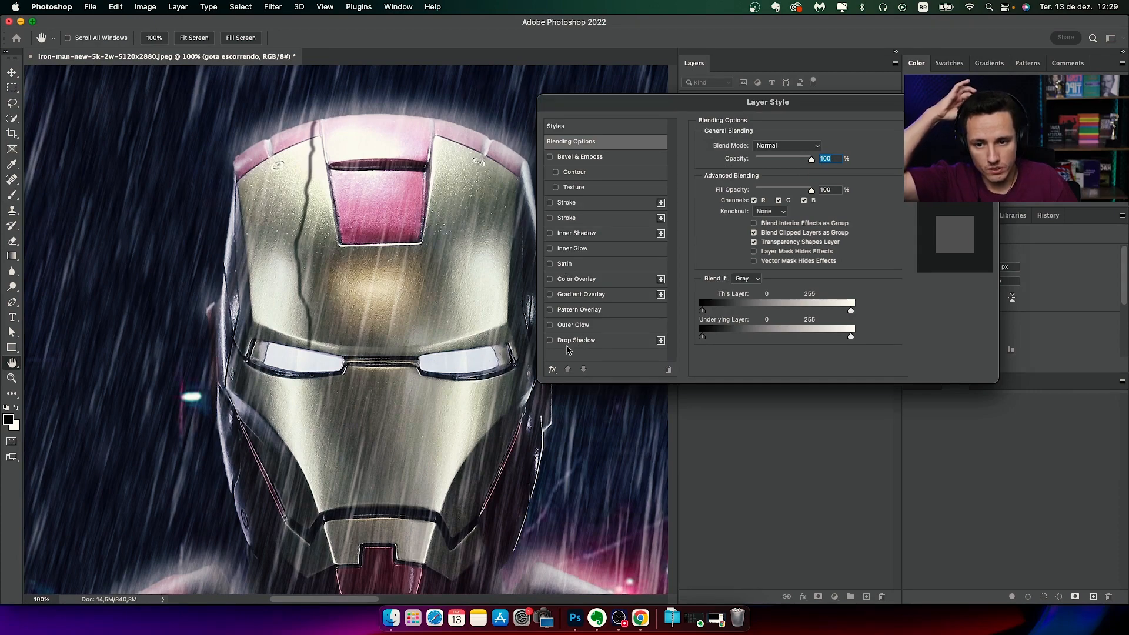
left_click(582, 157)
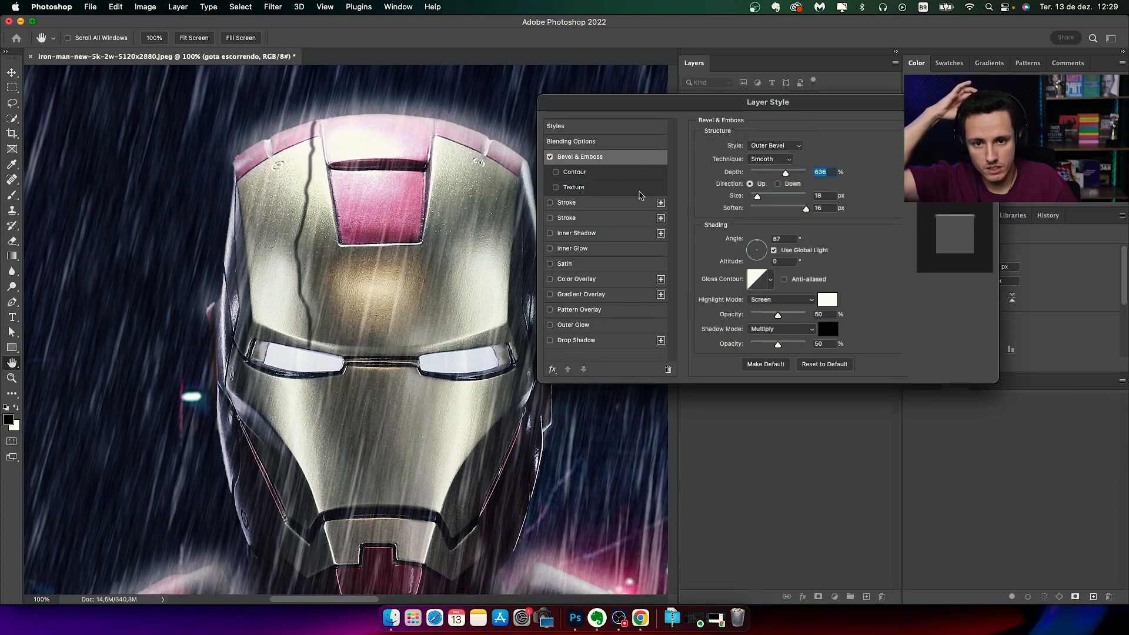
left_click(824, 365)
left_click(768, 146)
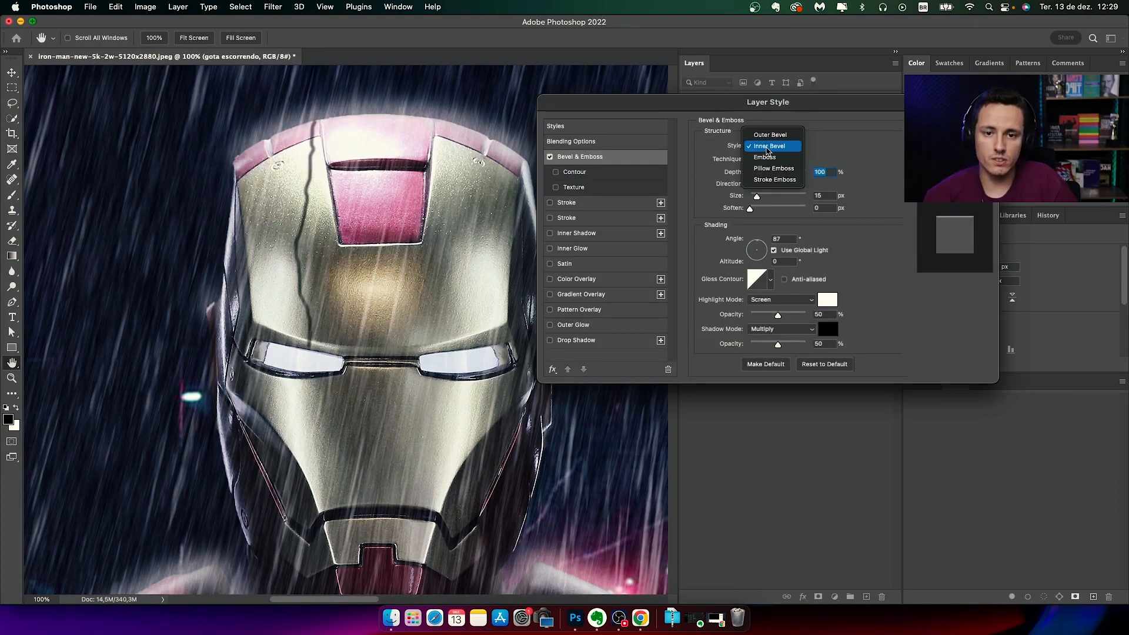
left_click(769, 147)
left_click_drag(755, 174, 756, 199)
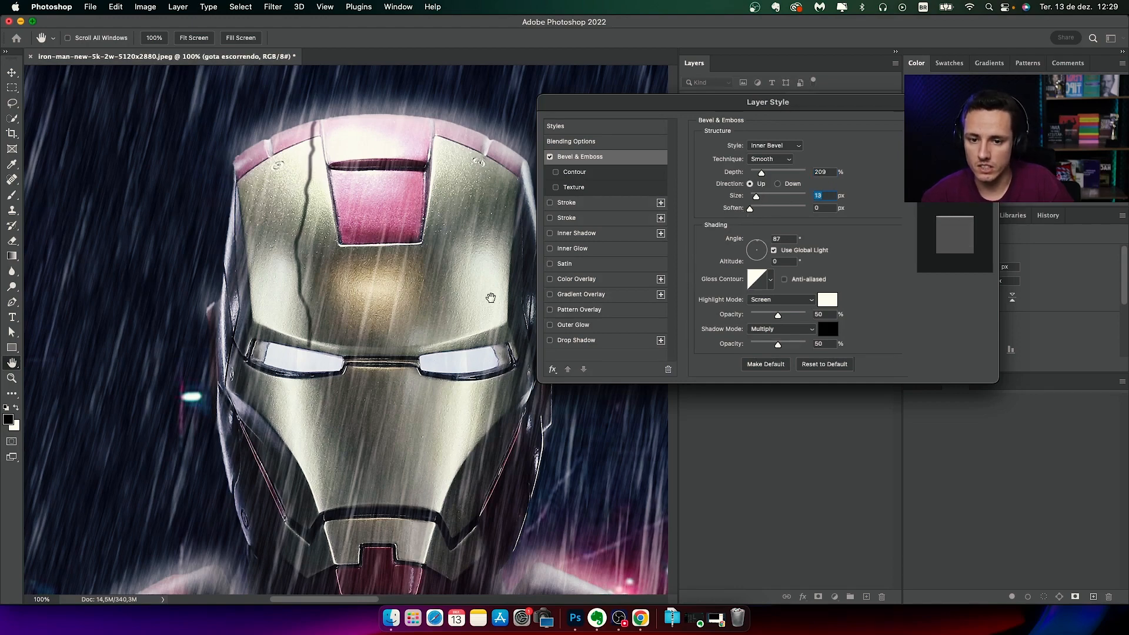
Try several gloss contours on the drip's bevel and return to the straight linear contour.
left_click(771, 284)
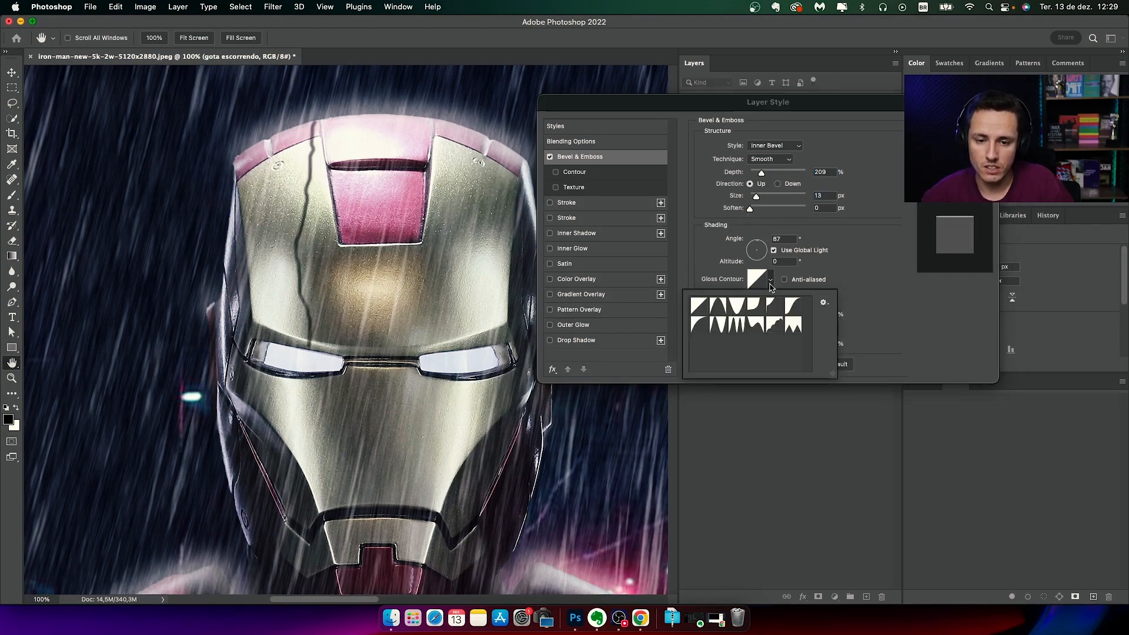
left_click(739, 308)
left_click(756, 306)
left_click(775, 305)
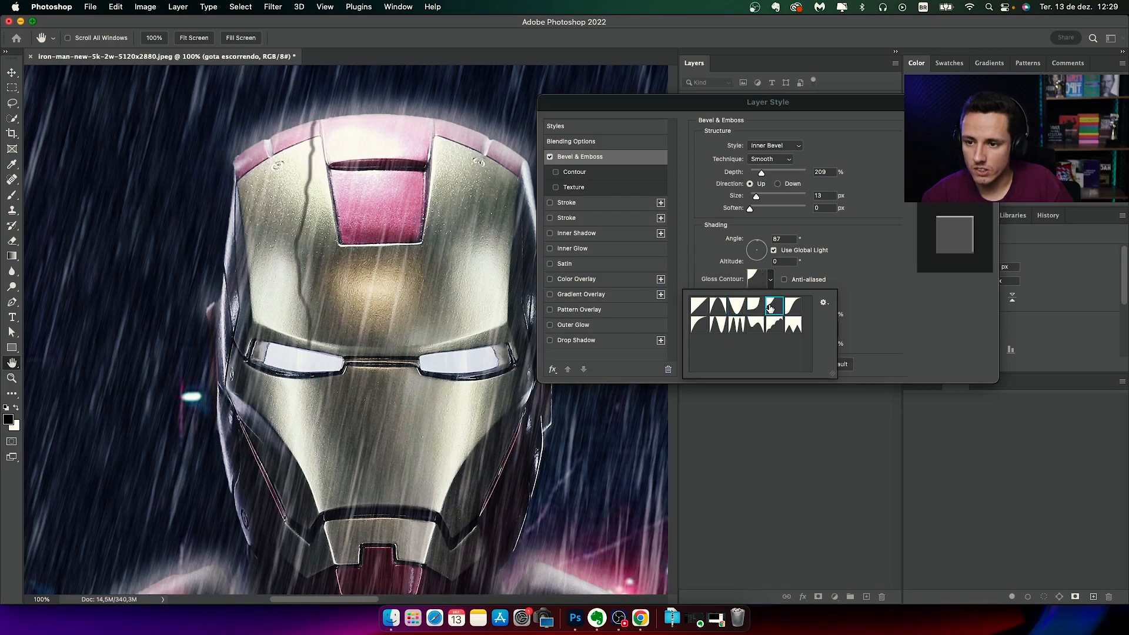
left_click(718, 324)
left_click(699, 326)
left_click(718, 305)
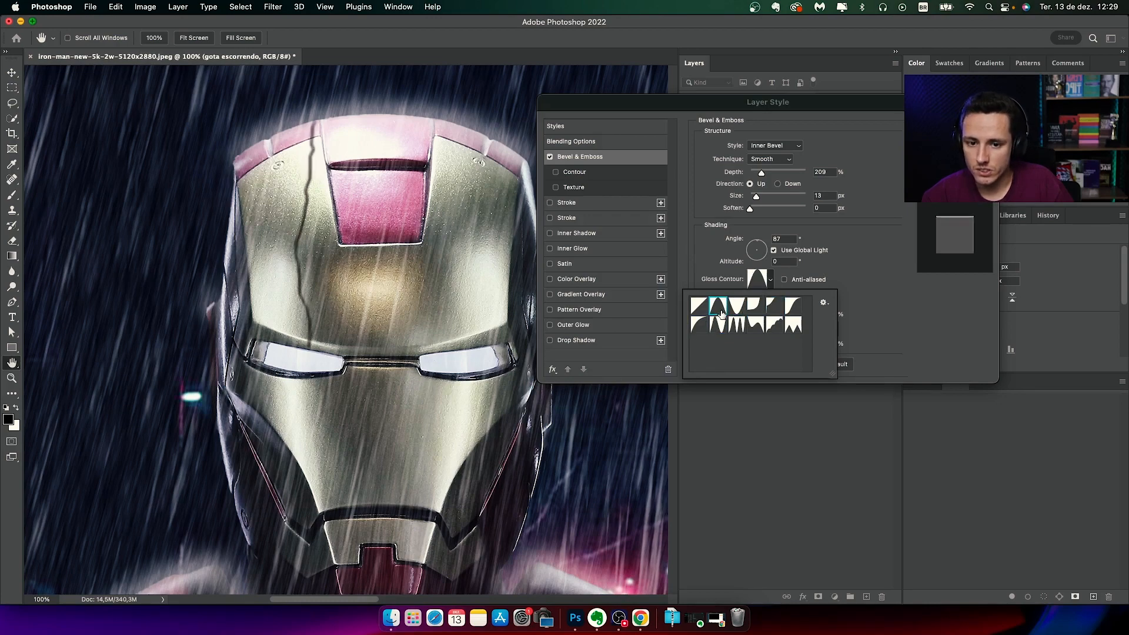
left_click(701, 307)
Try the Outer Bevel style on the drip, return to Inner Bevel and set the depth to 53%.
left_click(775, 145)
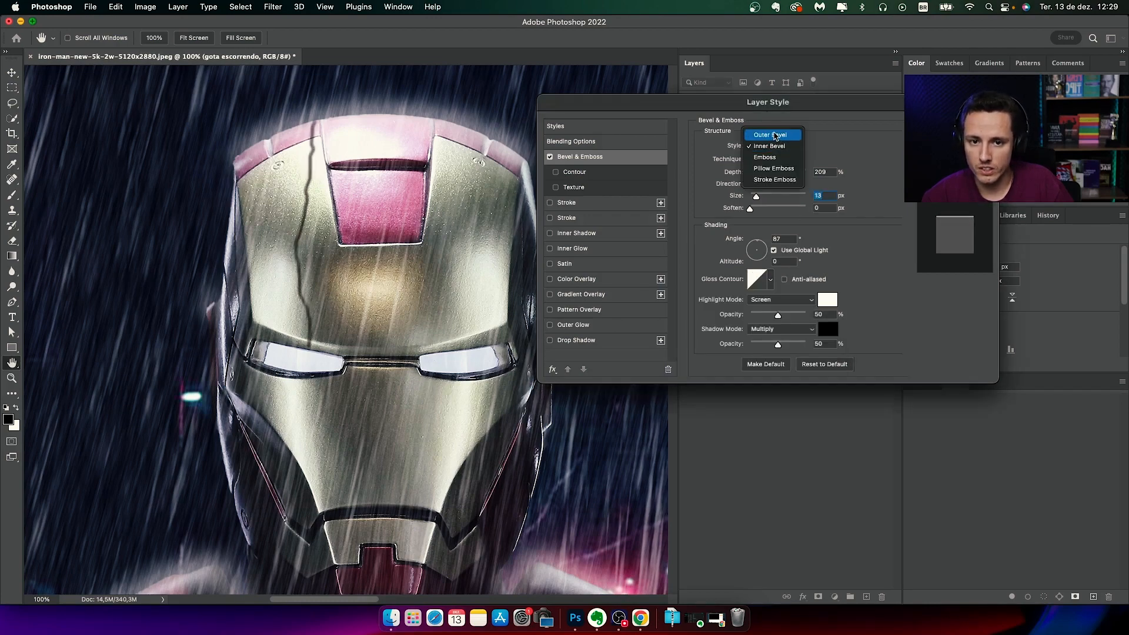
left_click(770, 133)
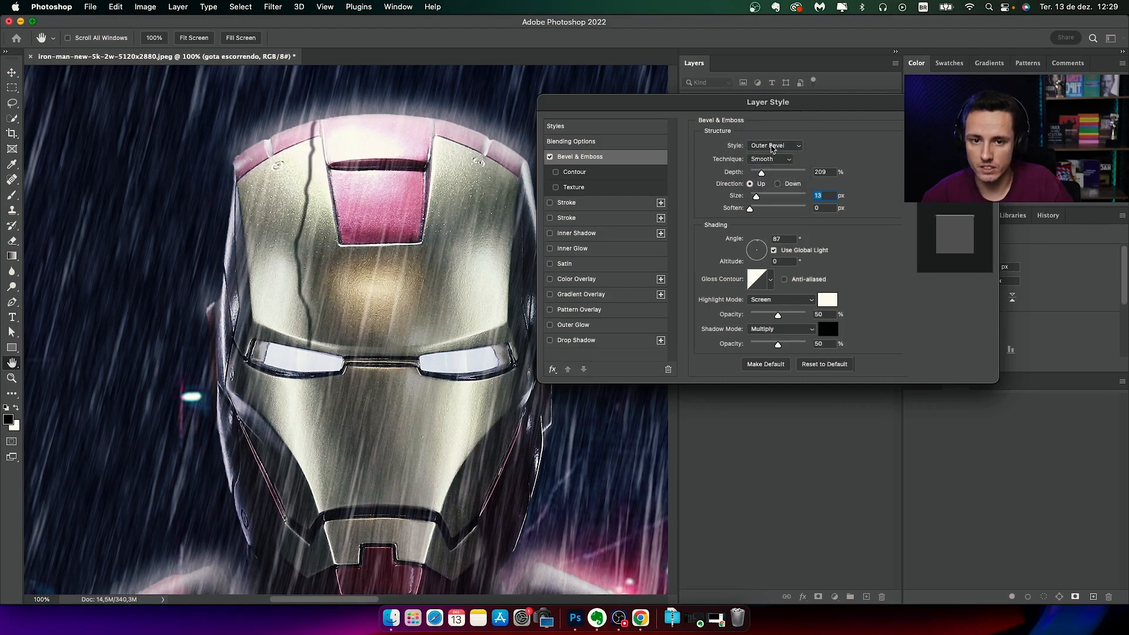
left_click(772, 147)
left_click(770, 157)
left_click_drag(761, 173, 753, 174)
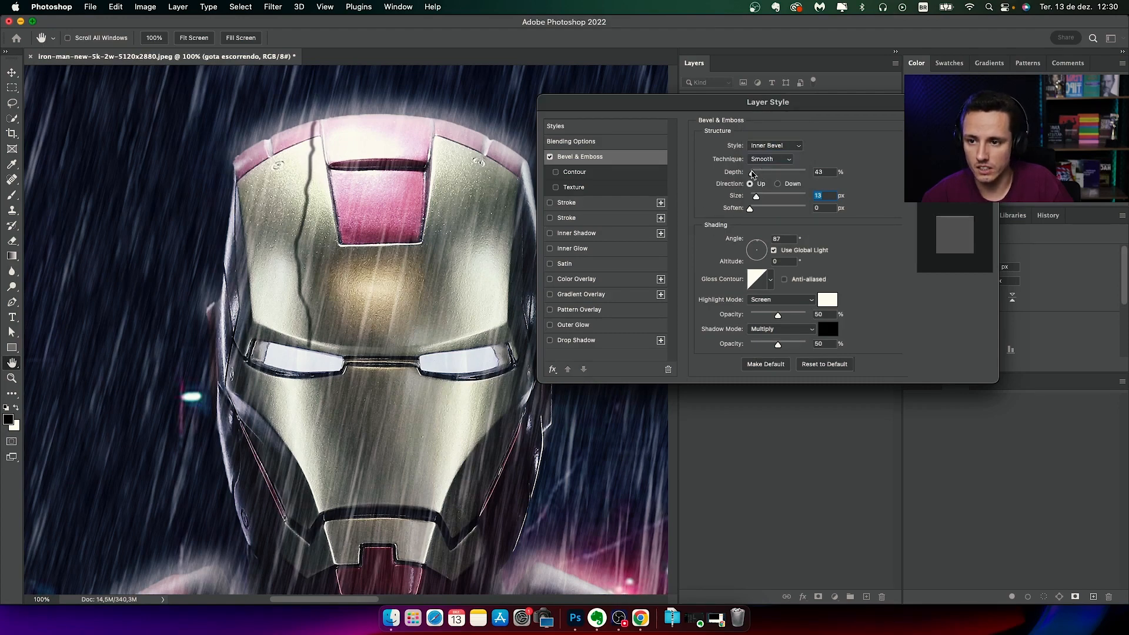
left_click(753, 173)
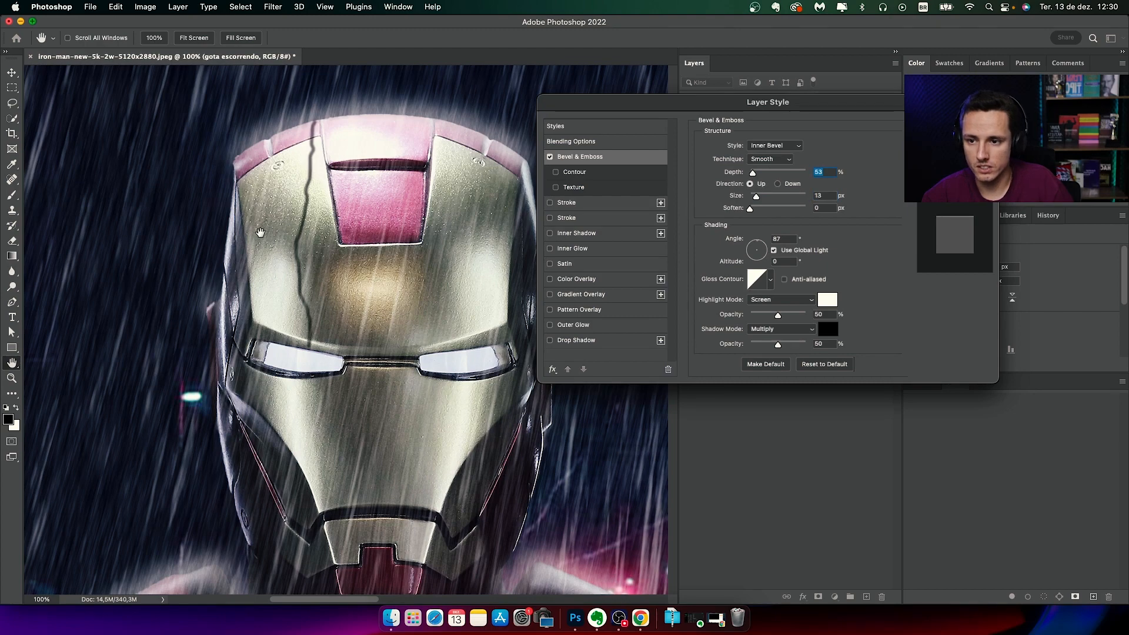
Set the bevel's highlight mode to Normal and pick the descending wavy gloss contour, judging the result close up on the drip.
key("super+equal")
key("super+equal")
left_click_drag(235, 252, 374, 545)
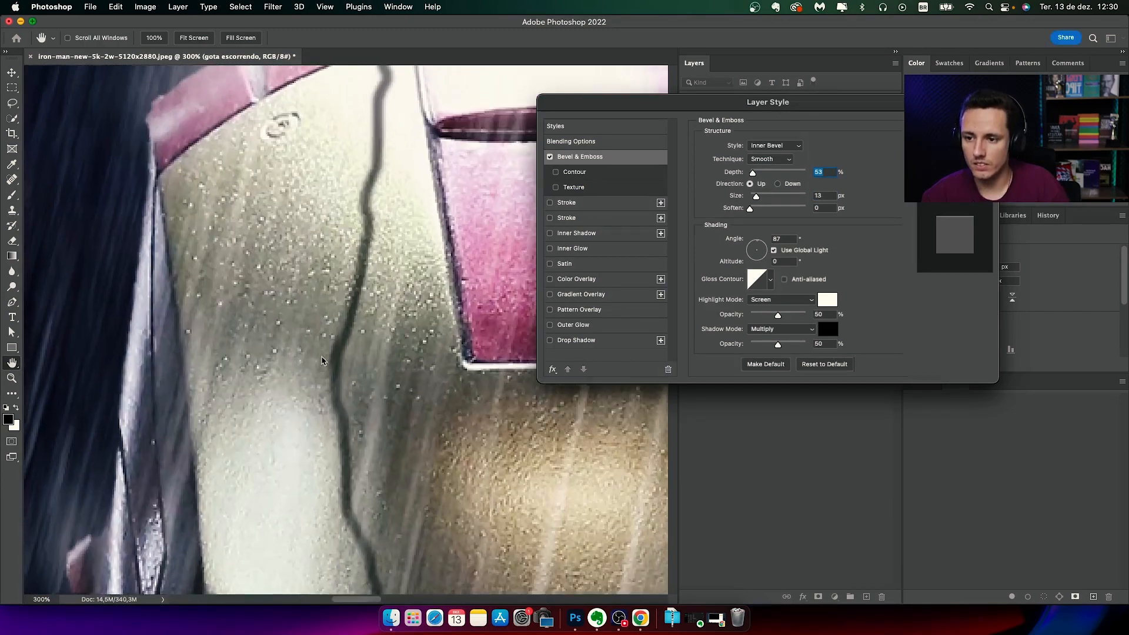
left_click_drag(323, 360, 257, 446)
left_click(778, 301)
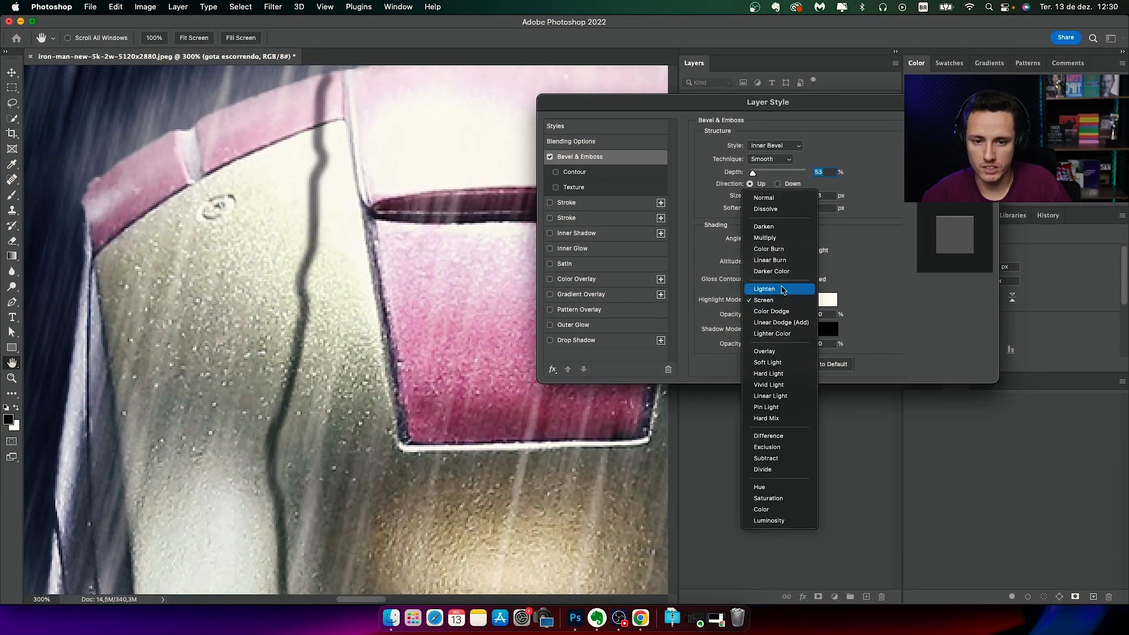
left_click(779, 301)
left_click(769, 280)
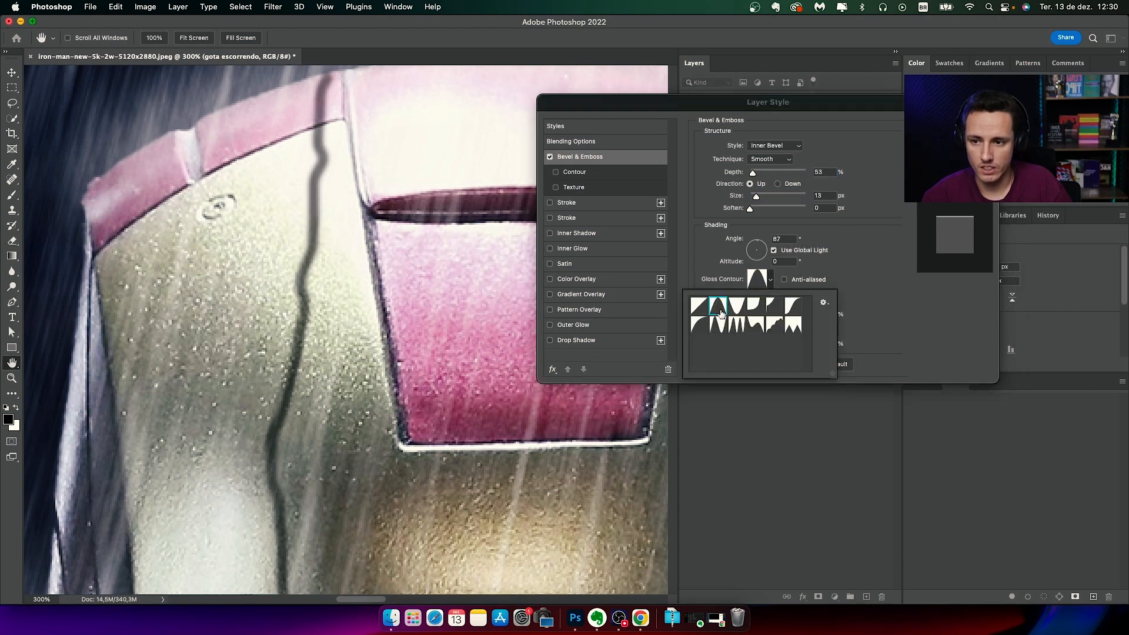
left_click(737, 305)
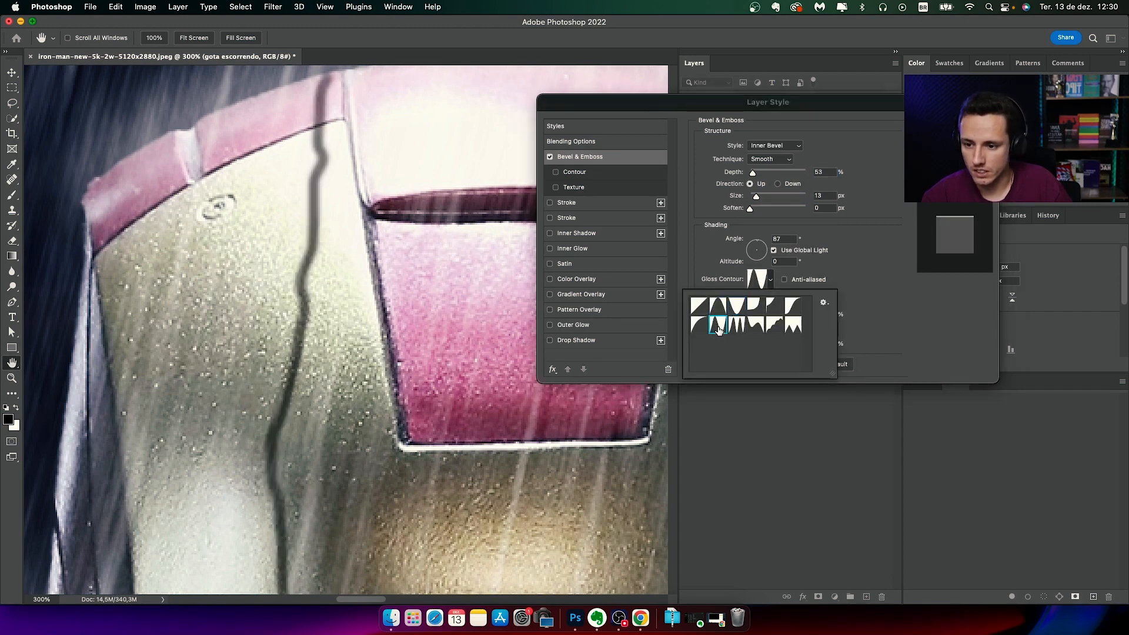
left_click(718, 325)
left_click(737, 325)
Set the drip's bevel depth to 657% with a 5 px size.
left_click(770, 175)
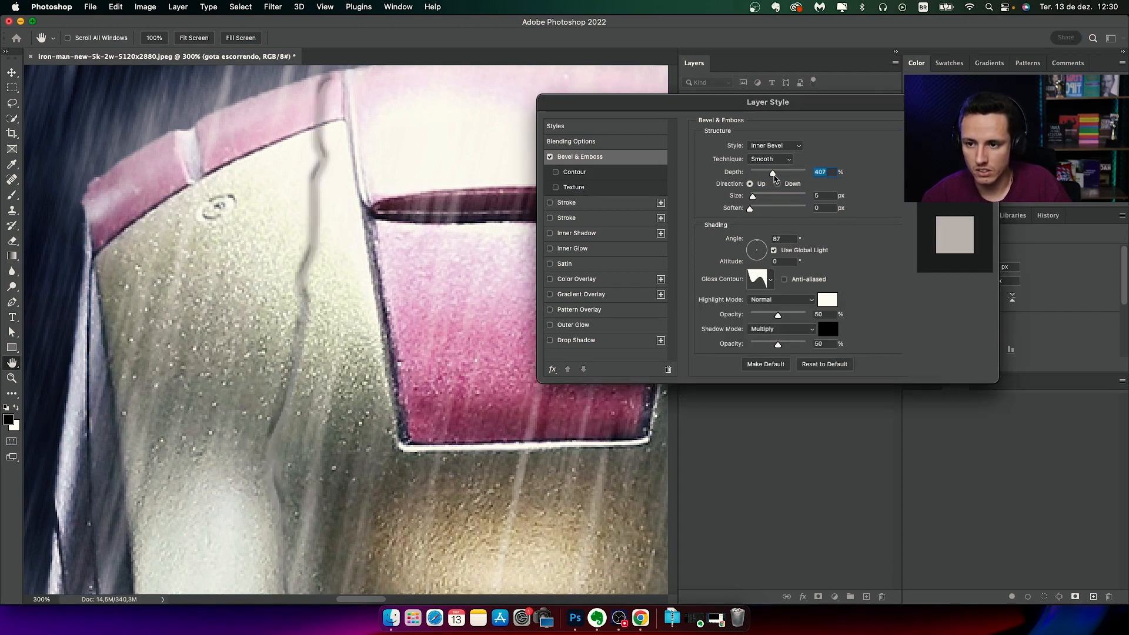
left_click_drag(775, 178, 787, 176)
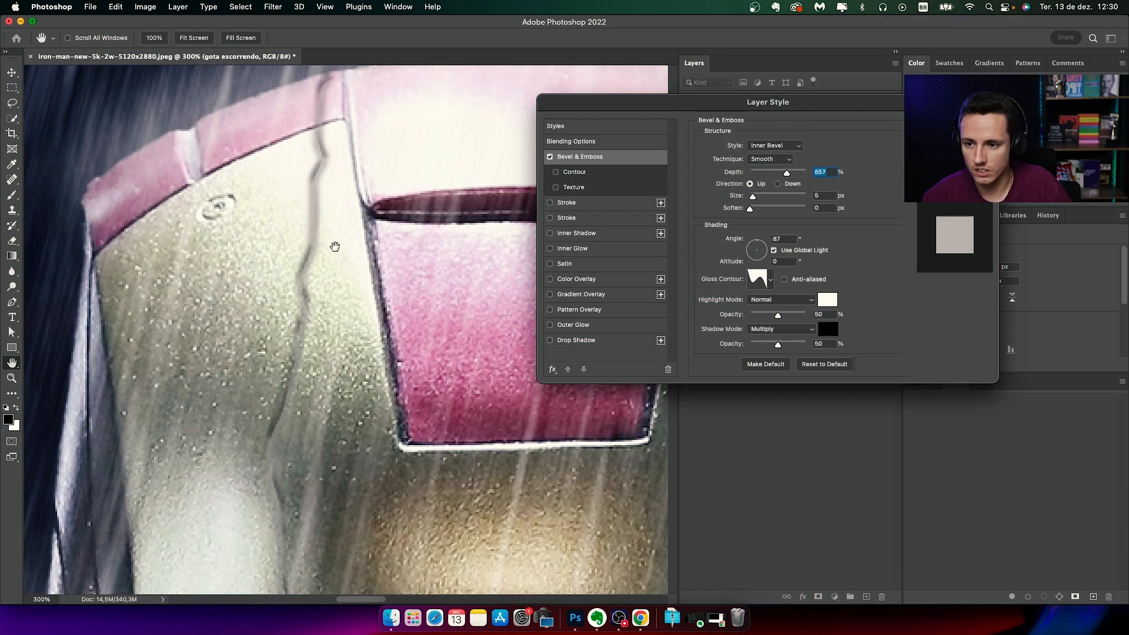
left_click_drag(335, 246, 362, 272)
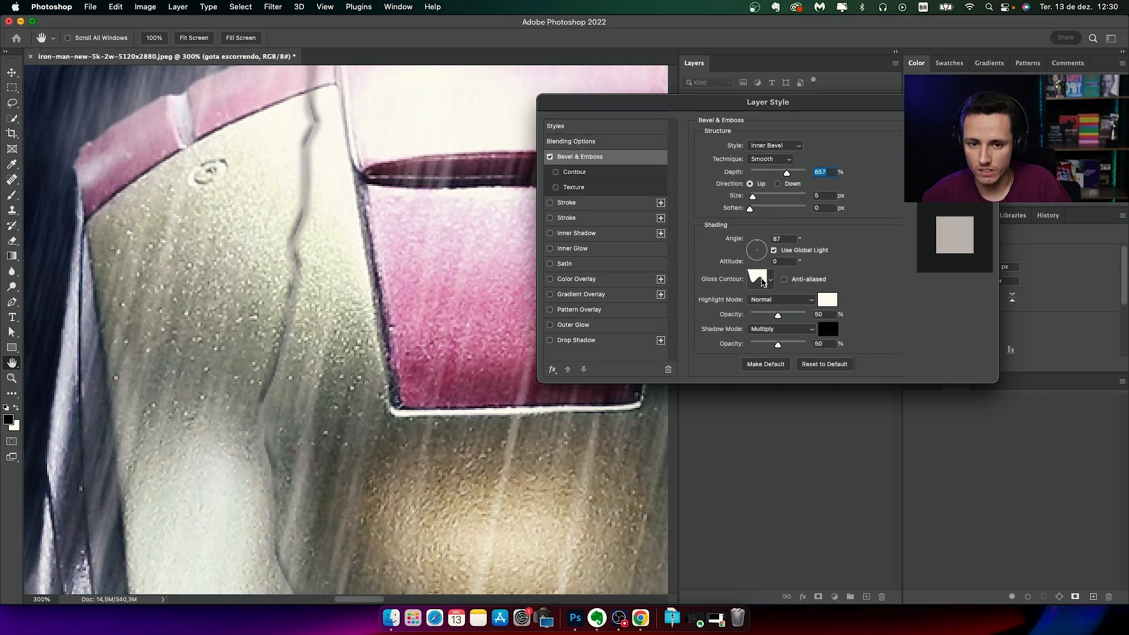
Compare the other gloss contours on the drip, keep the descending wavy one and apply the layer style.
left_click(763, 283)
key("Escape")
left_click(770, 280)
left_click(717, 325)
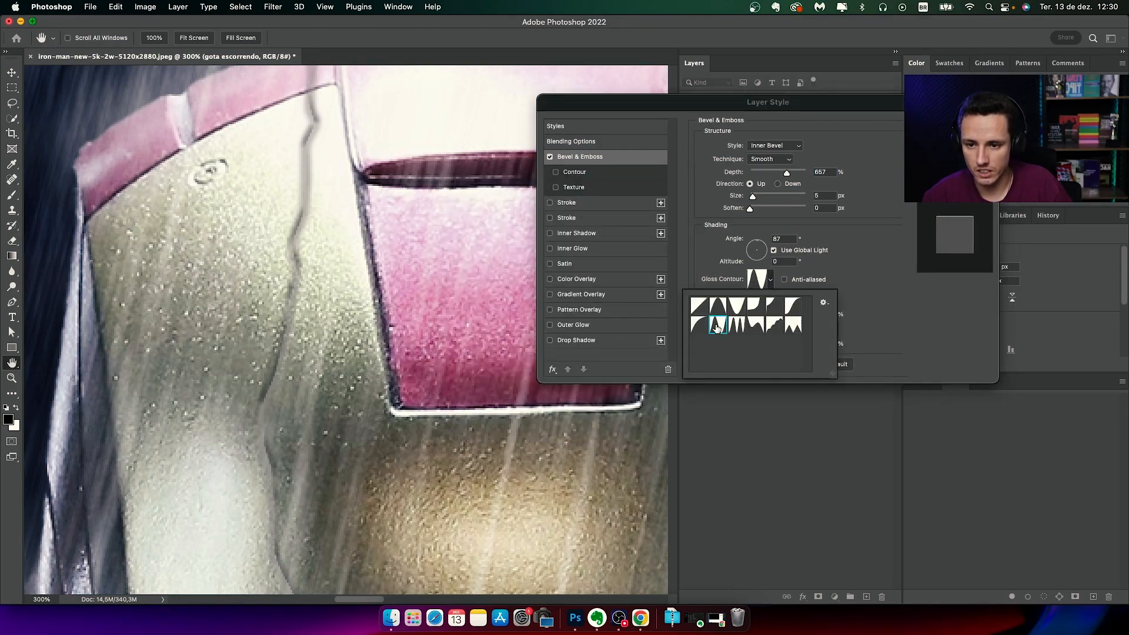
left_click(737, 305)
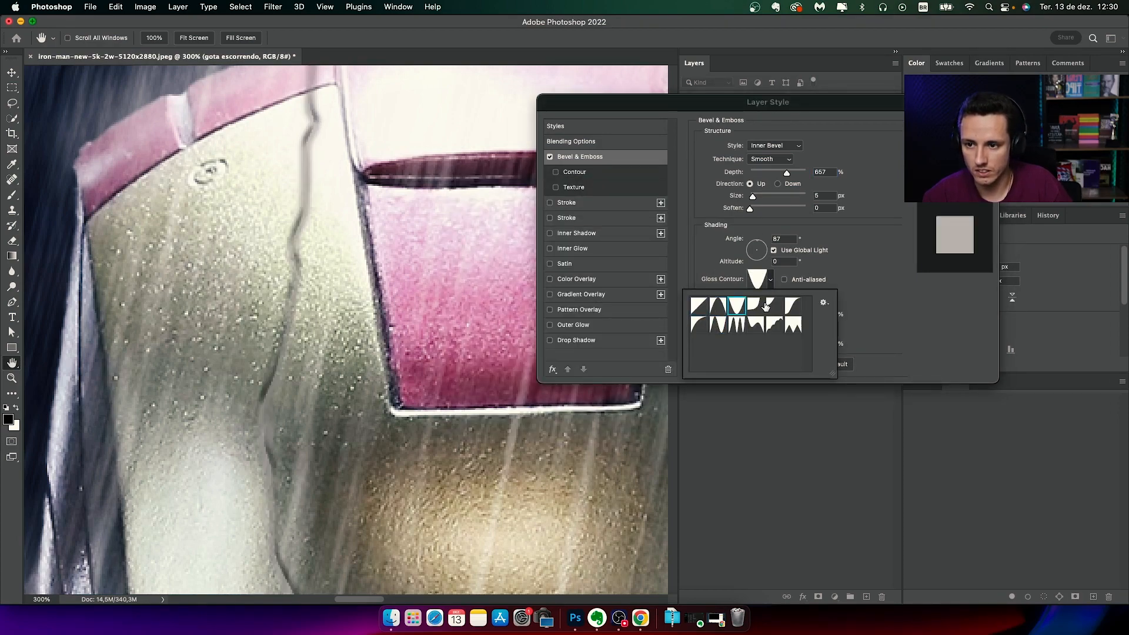
left_click(759, 306)
left_click(738, 305)
left_click(775, 306)
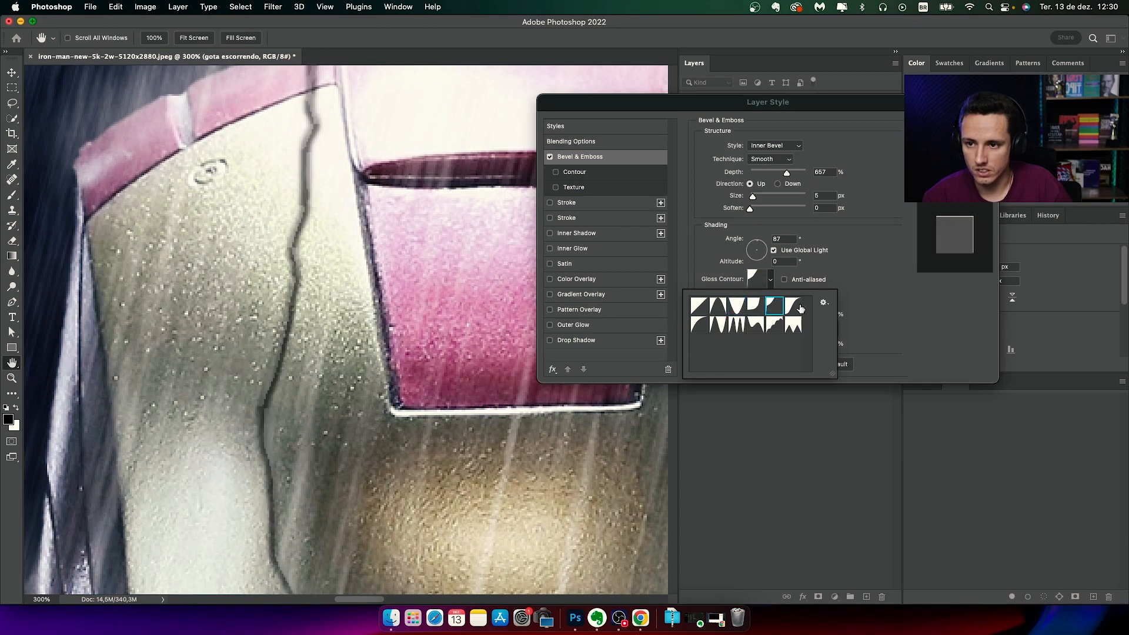
left_click(794, 307)
left_click(792, 328)
left_click(757, 326)
left_click(735, 327)
left_click(757, 328)
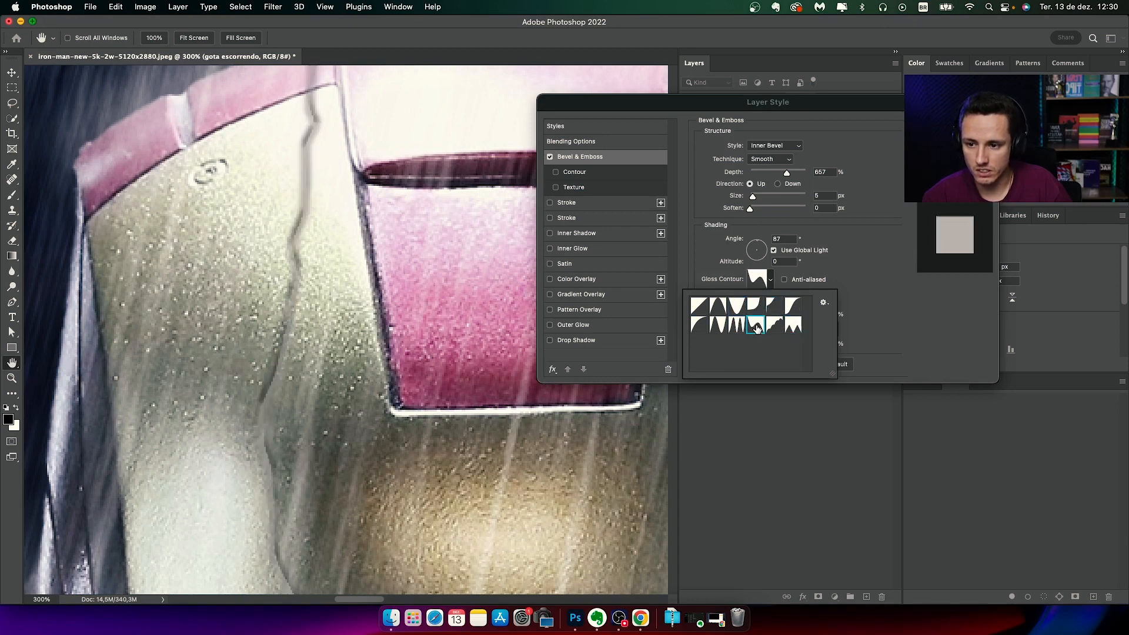
left_click(737, 327)
left_click(747, 333)
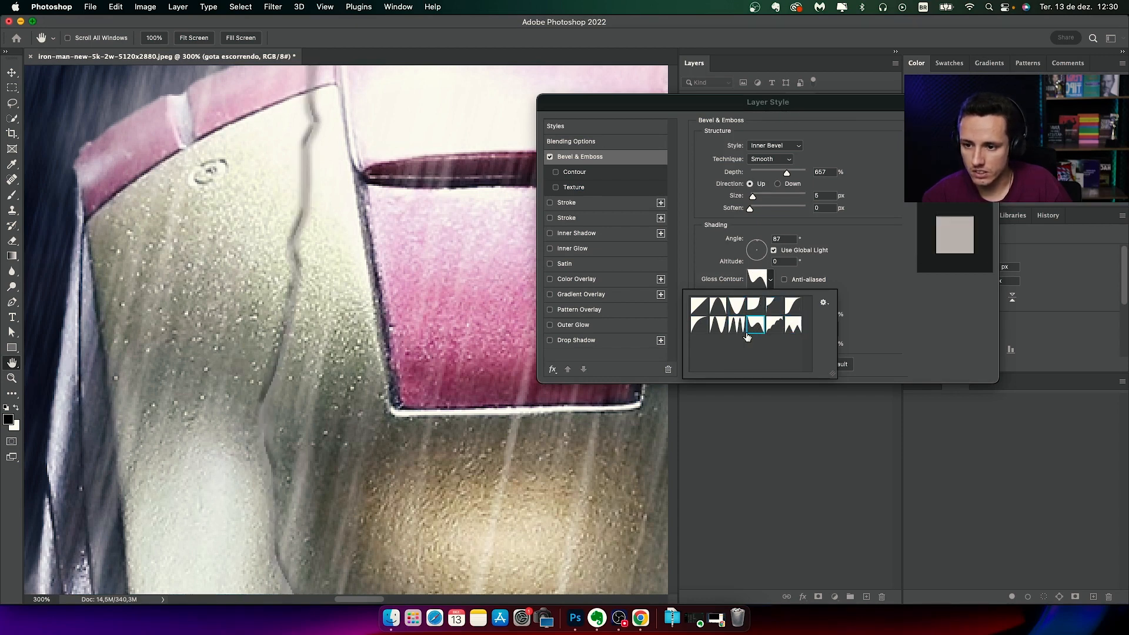
left_click(882, 278)
key("Return")
Lighten the drip on gota escorrendo with a Hue/Saturation adjustment, setting Lightness to +41.
key("b")
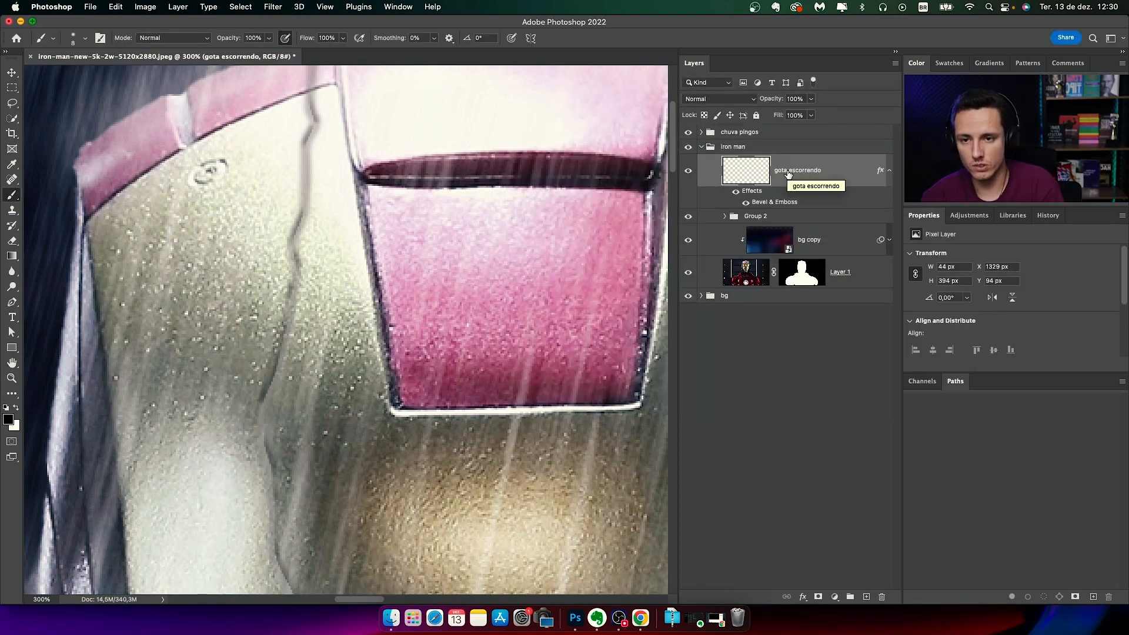
left_click(152, 7)
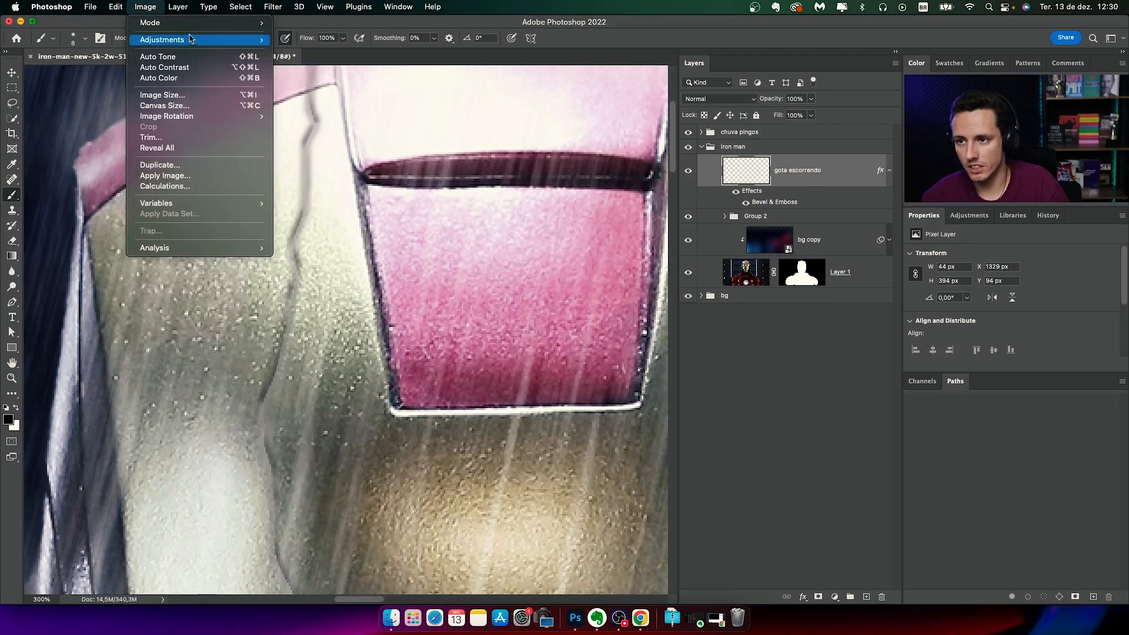
mouse_move(194, 40)
left_click(311, 99)
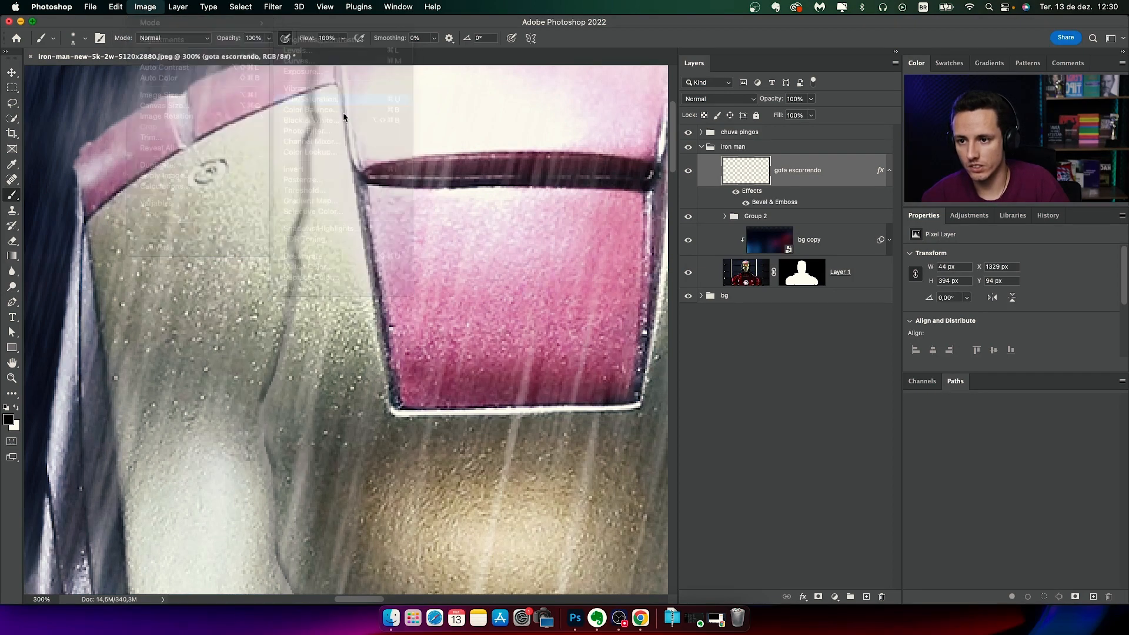
left_click_drag(821, 290, 809, 289)
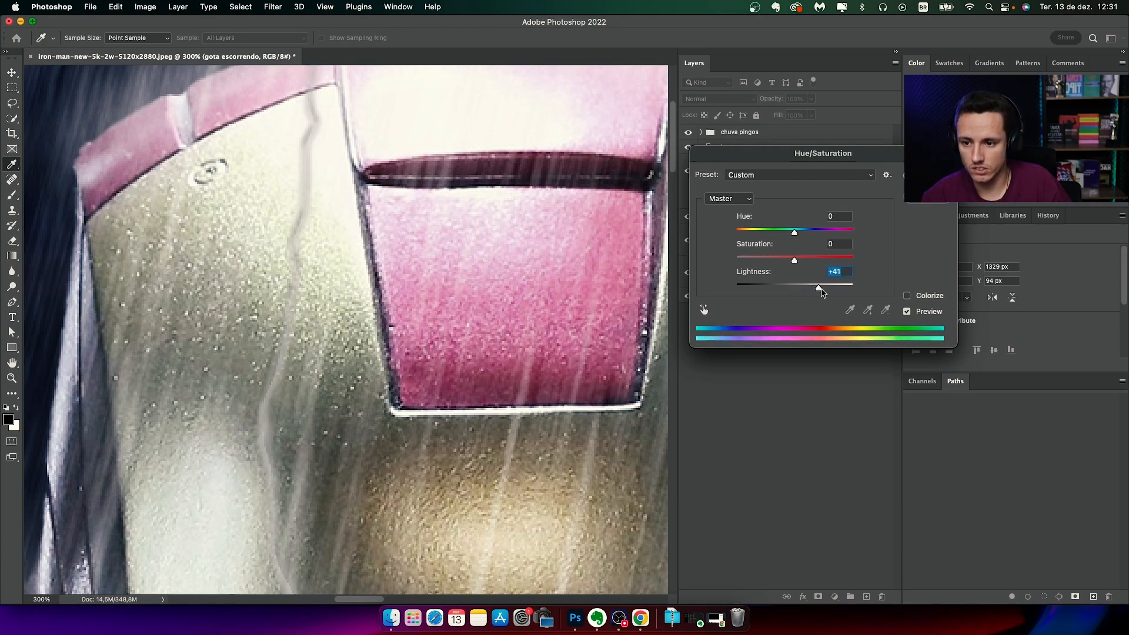
left_click(927, 175)
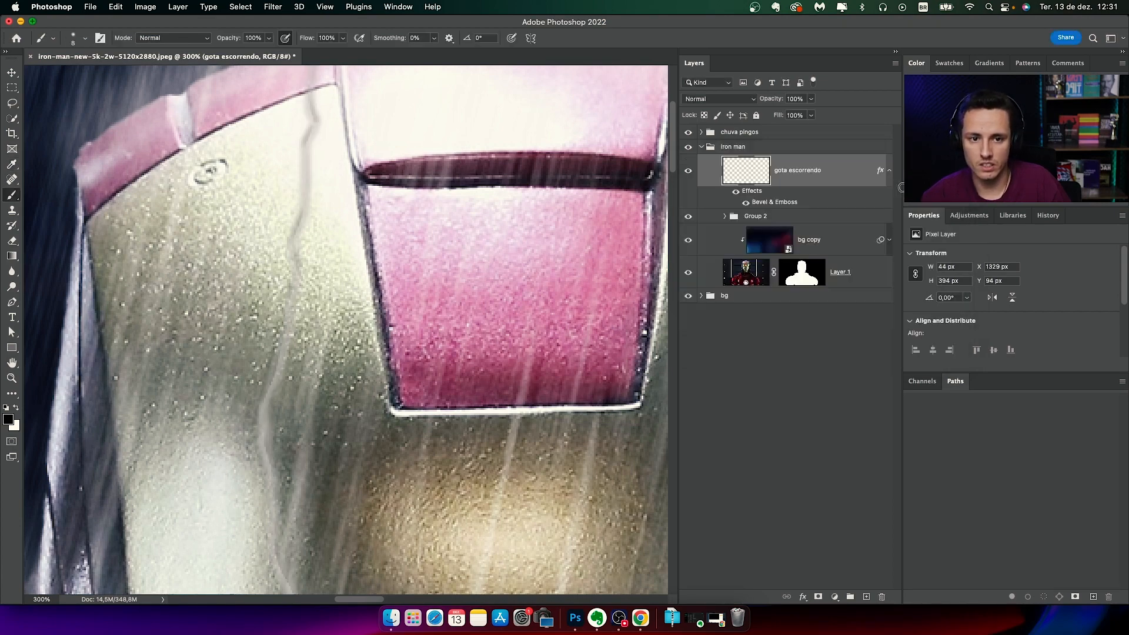
Set the gota escorrendo layer to Lighten blending and check the drip against the whole helmet.
left_click(729, 102)
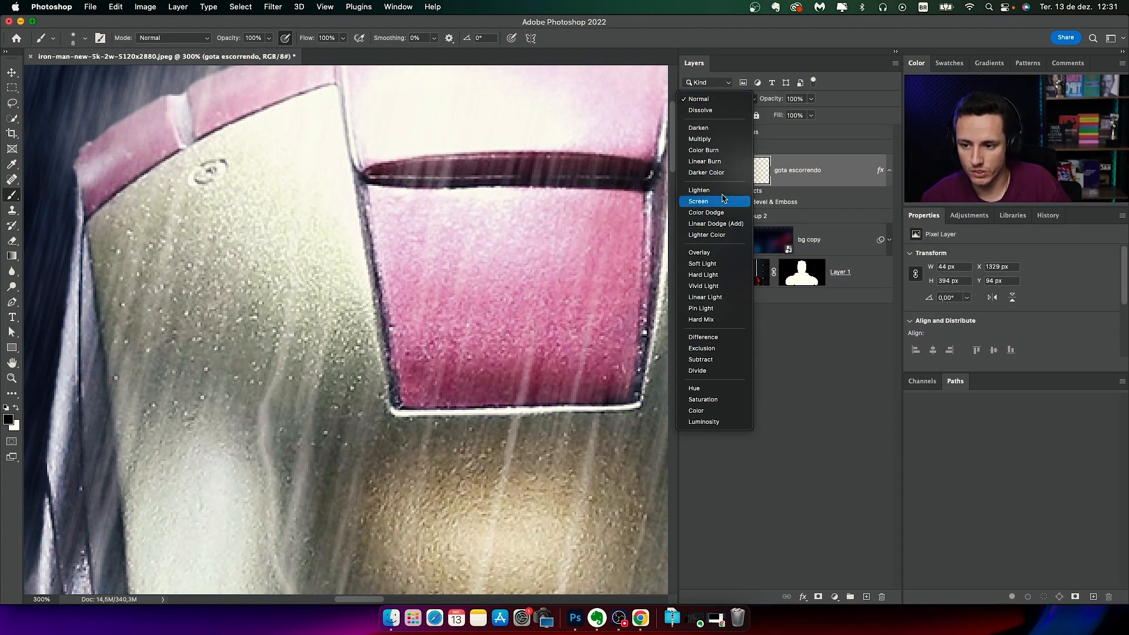
left_click(722, 190)
key("super+0")
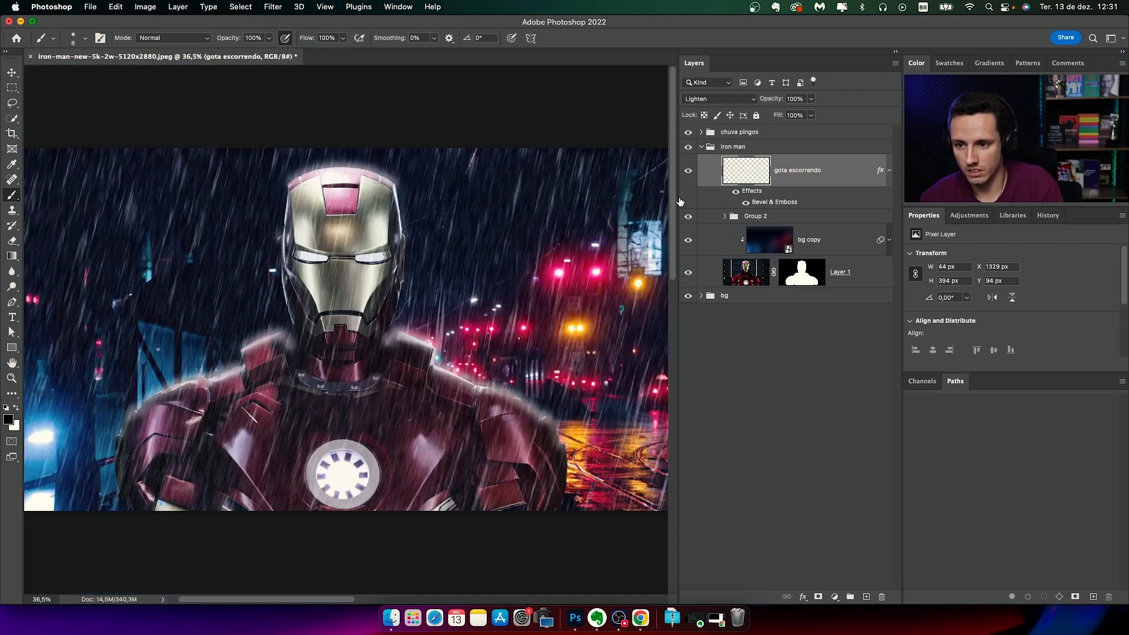
key("super+minus")
key("super+minus")
key("super+plus")
key("super+plus")
key("super+plus")
key("super+plus")
left_click_drag(323, 194, 396, 493)
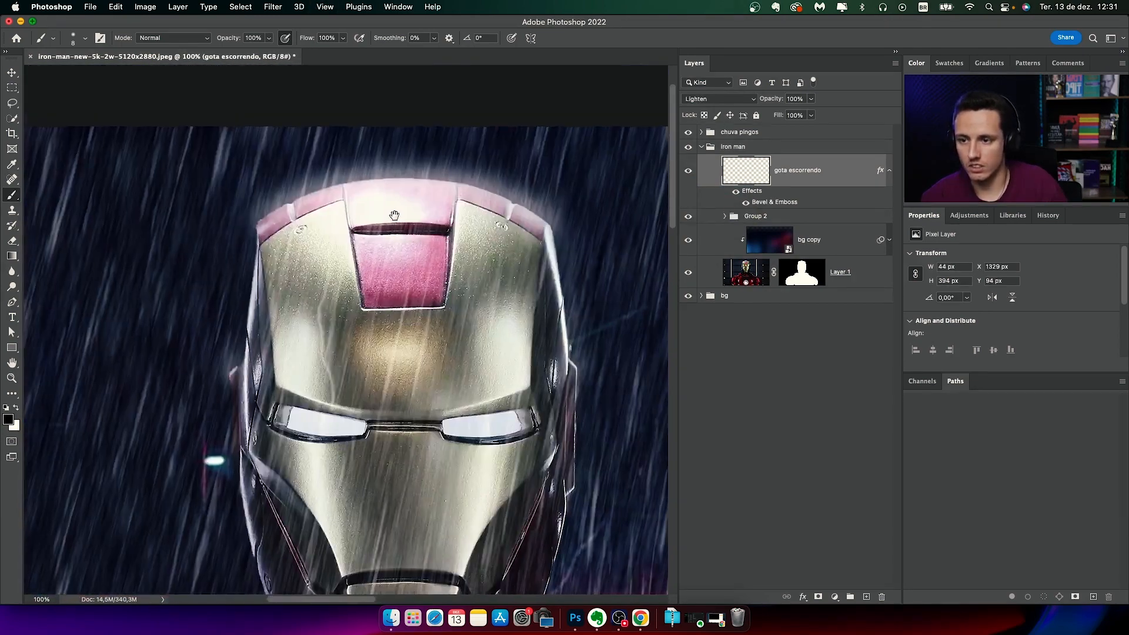
left_click_drag(395, 215, 394, 214)
Compare several bevel gloss contours on the gota escorrendo drip and apply the U-shaped inverted cone contour.
double_click(776, 202)
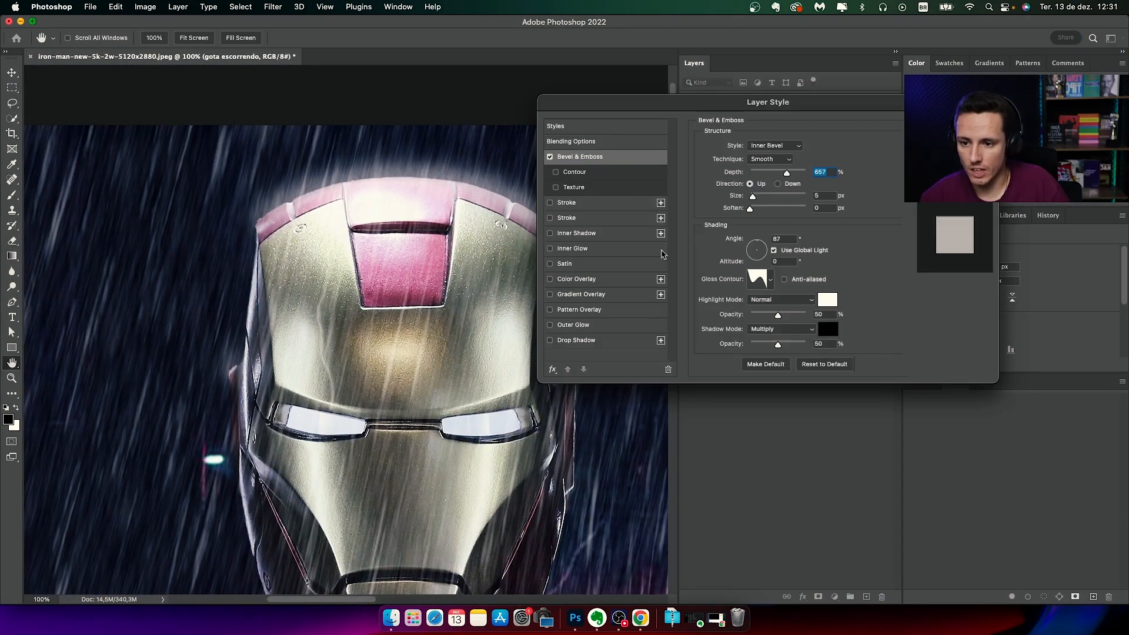
left_click(771, 281)
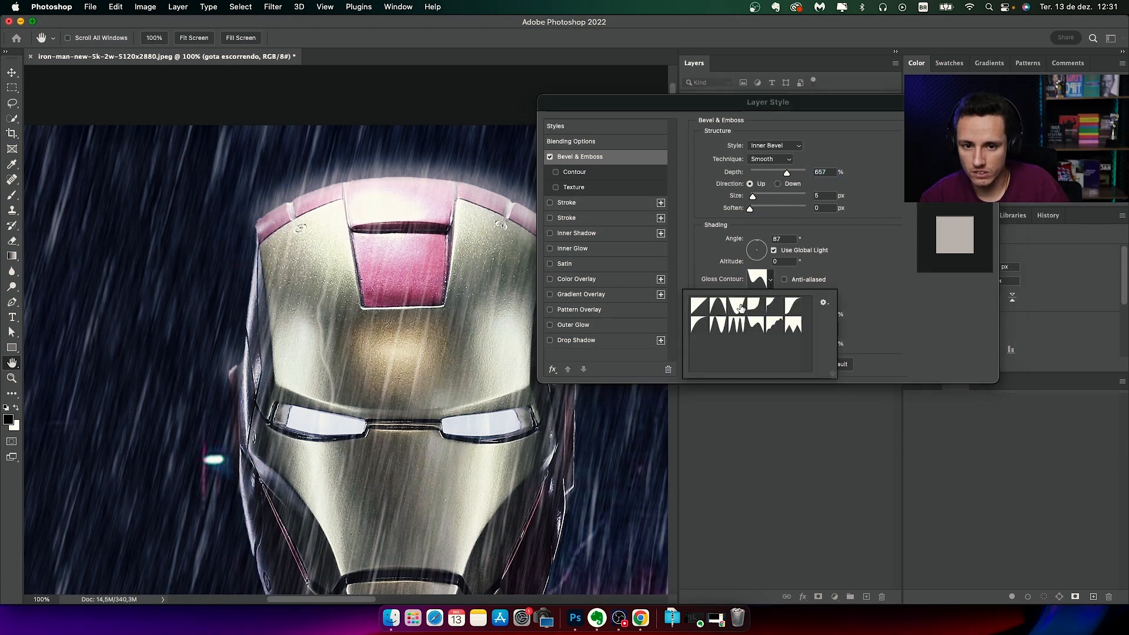
left_click(739, 307)
left_click(754, 308)
left_click(756, 325)
left_click(724, 327)
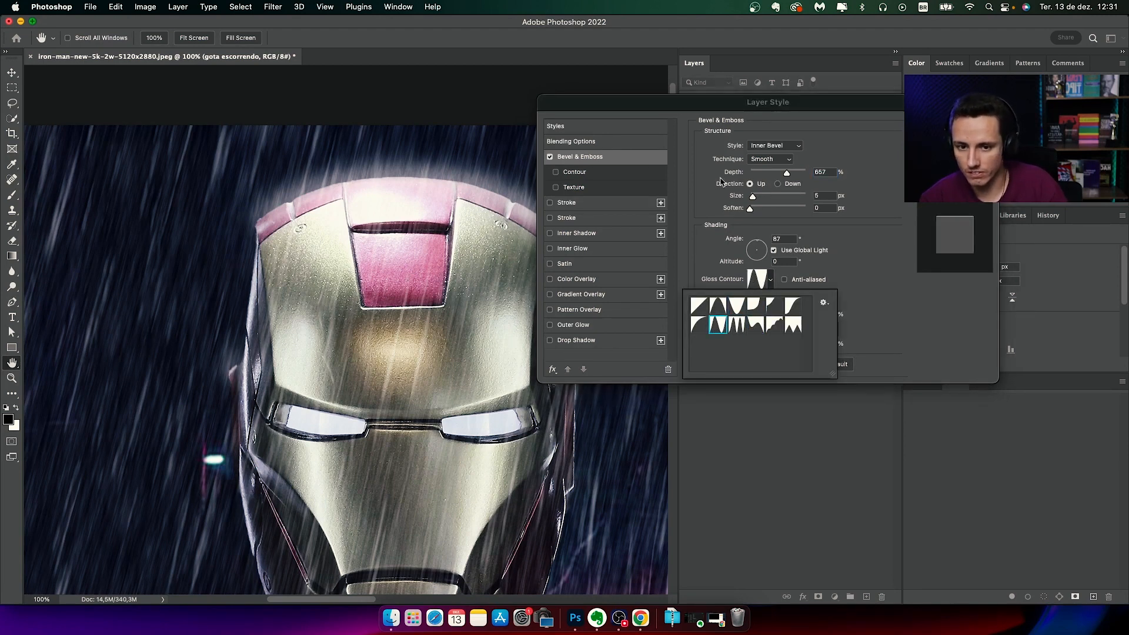
left_click(701, 326)
left_click(737, 310)
left_click(754, 329)
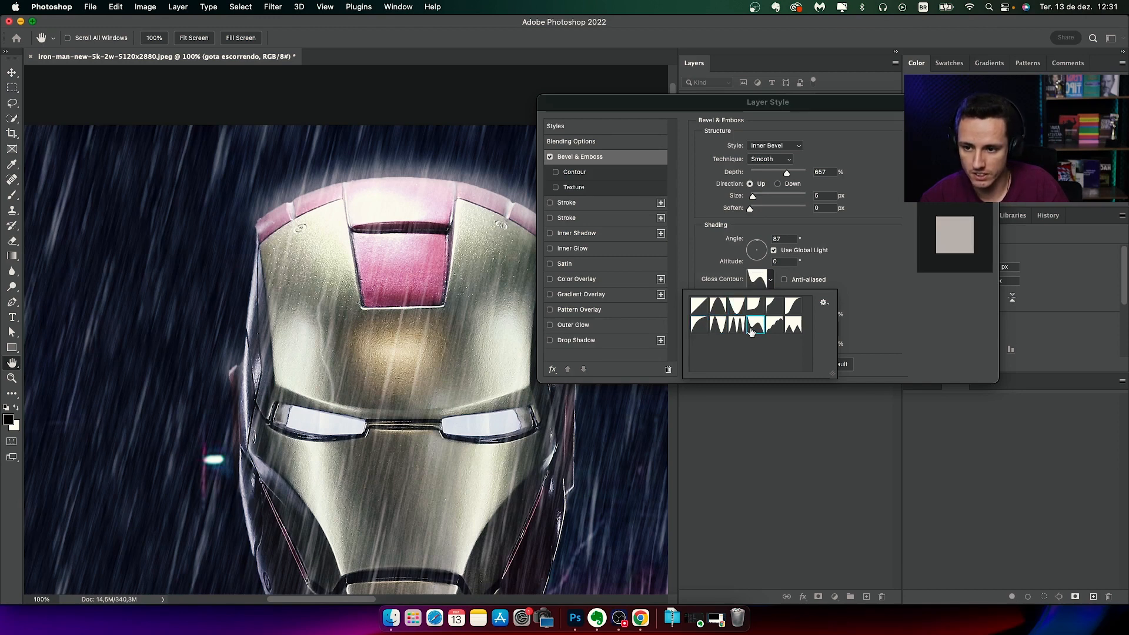
left_click(743, 311)
left_click(754, 312)
left_click(741, 312)
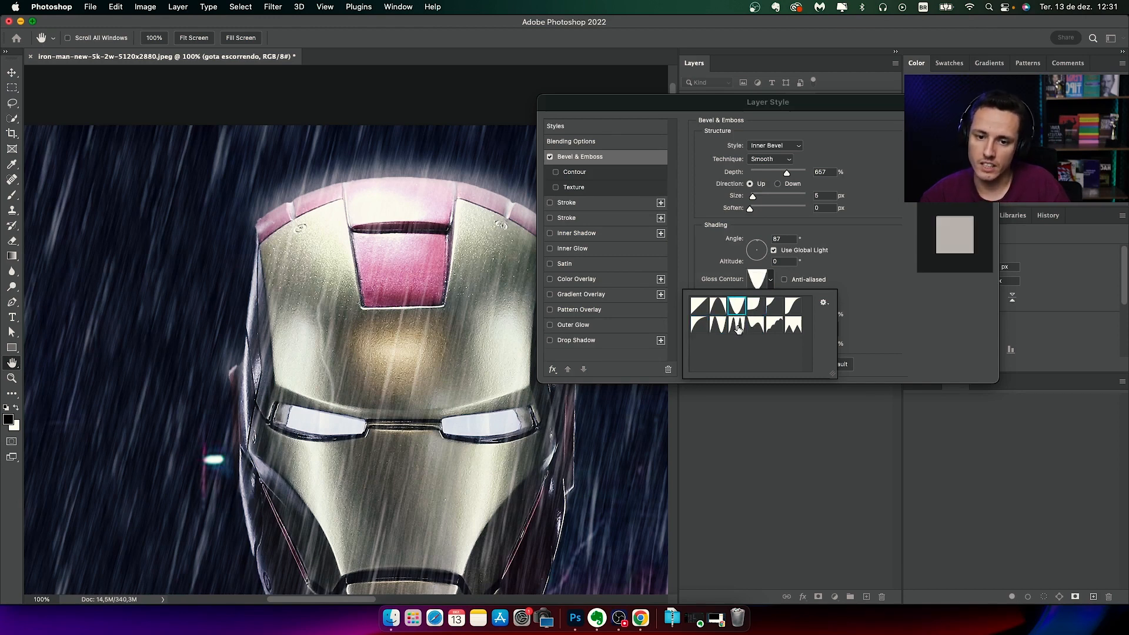
left_click(738, 327)
left_click(740, 311)
left_click(739, 326)
left_click(740, 312)
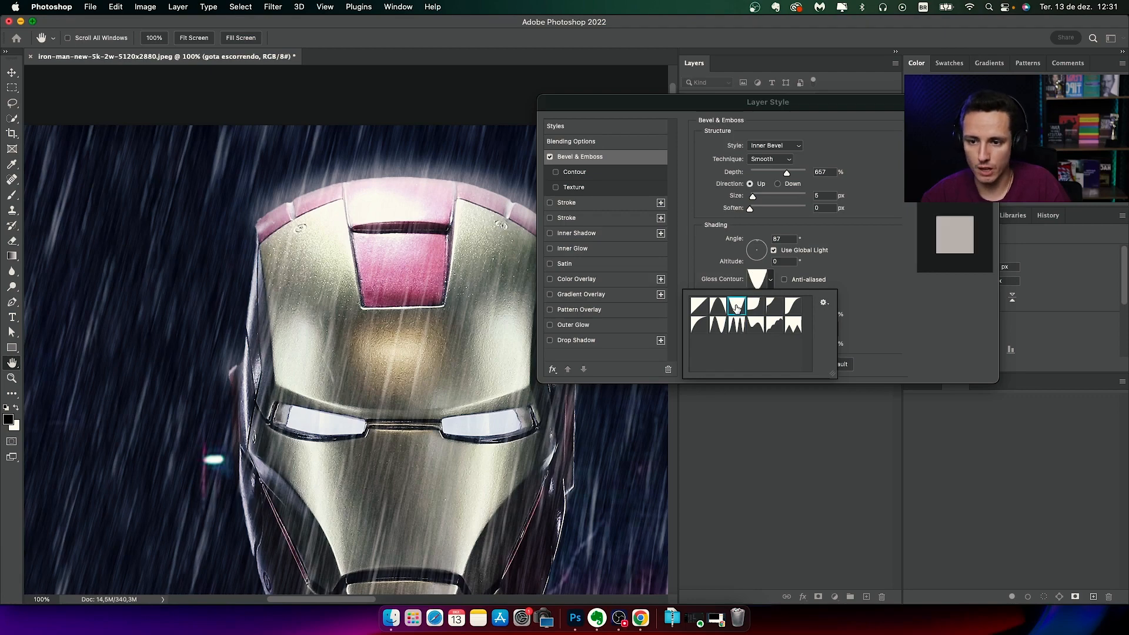
key("Return")
key("Return")
Compare the helmet with and without the painted drip, and delete the gota escorrendo layer.
key("b")
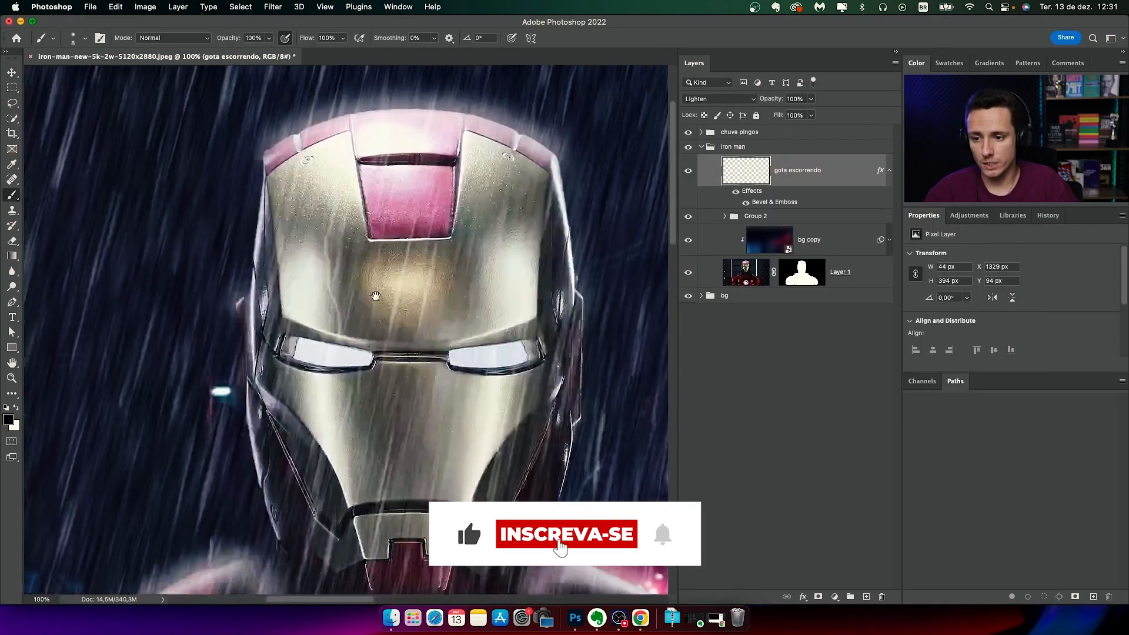
left_click_drag(376, 296, 423, 344)
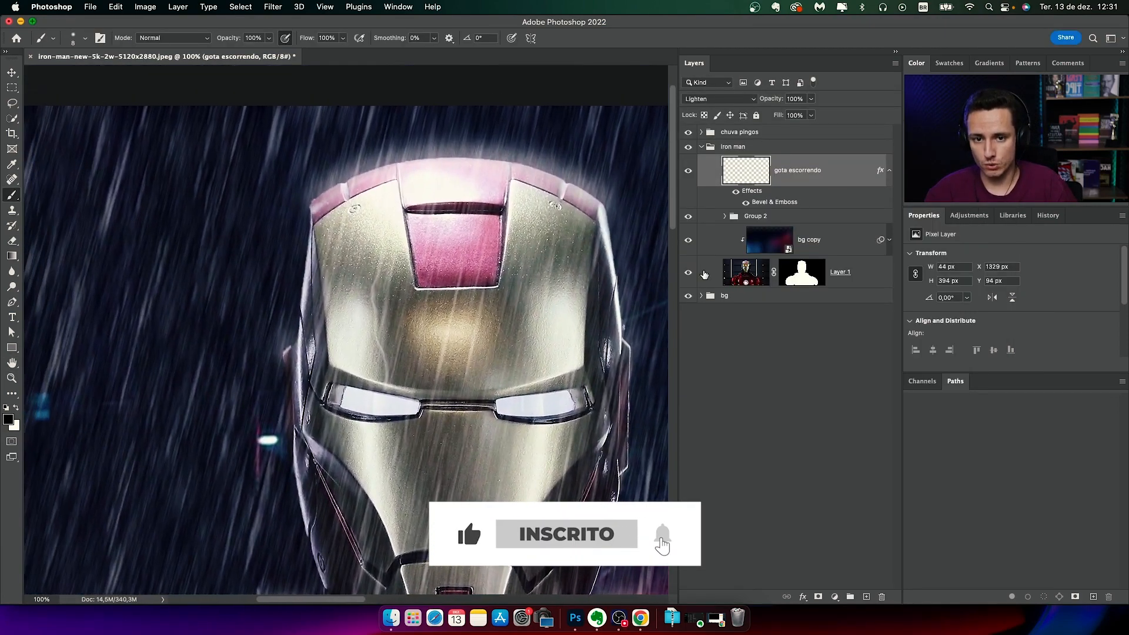
left_click(688, 171)
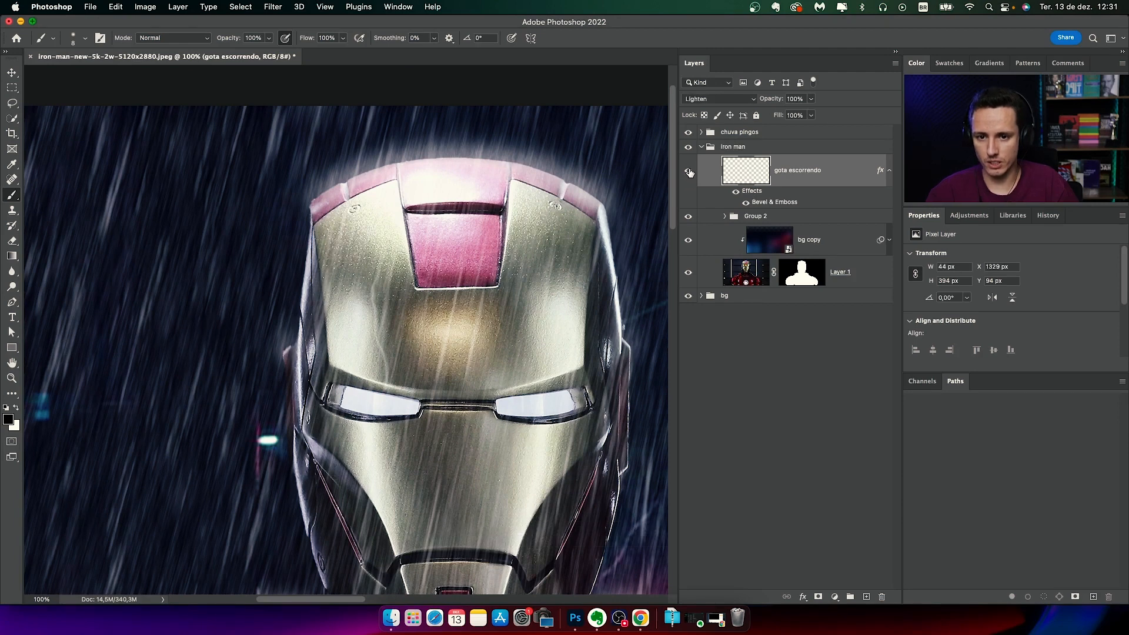
left_click(688, 172)
left_click(689, 171)
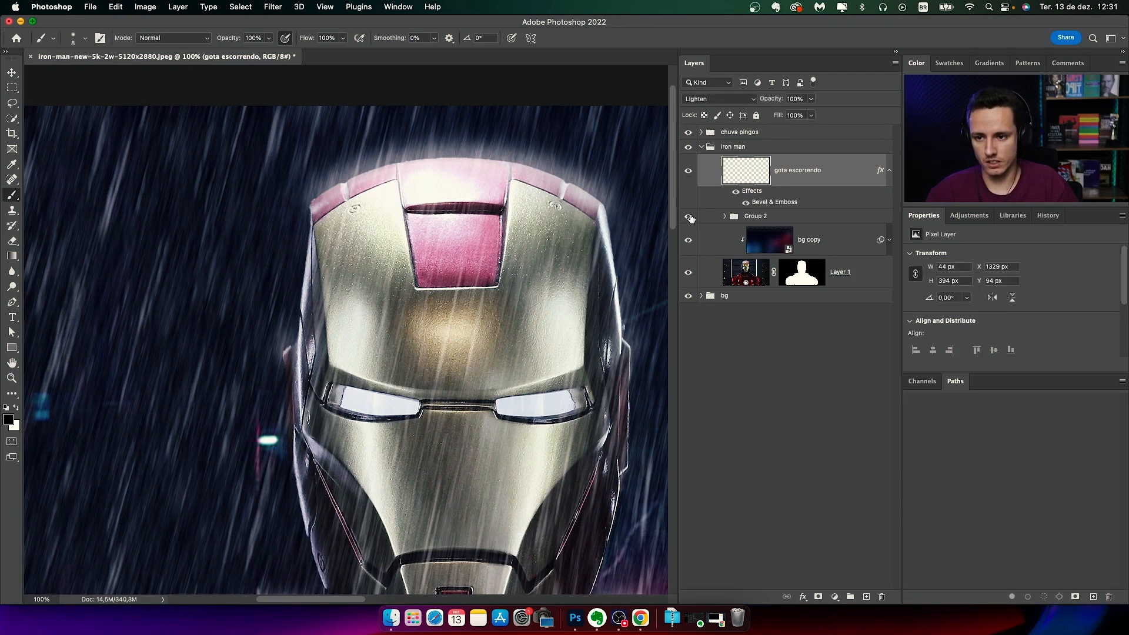
key("Delete")
key("v")
scroll(420, 293, "down", 2)
scroll(420, 293, "right", 3)
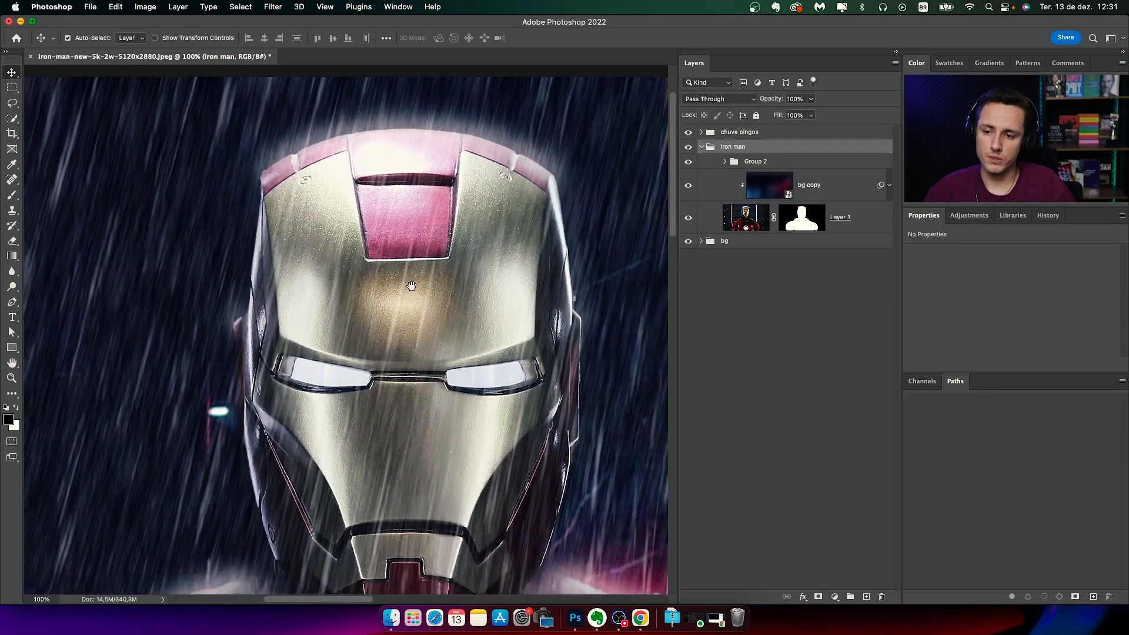
Switch to Finder and preview the files in the Iron Chuva folder to choose a water drop source.
left_click(392, 627)
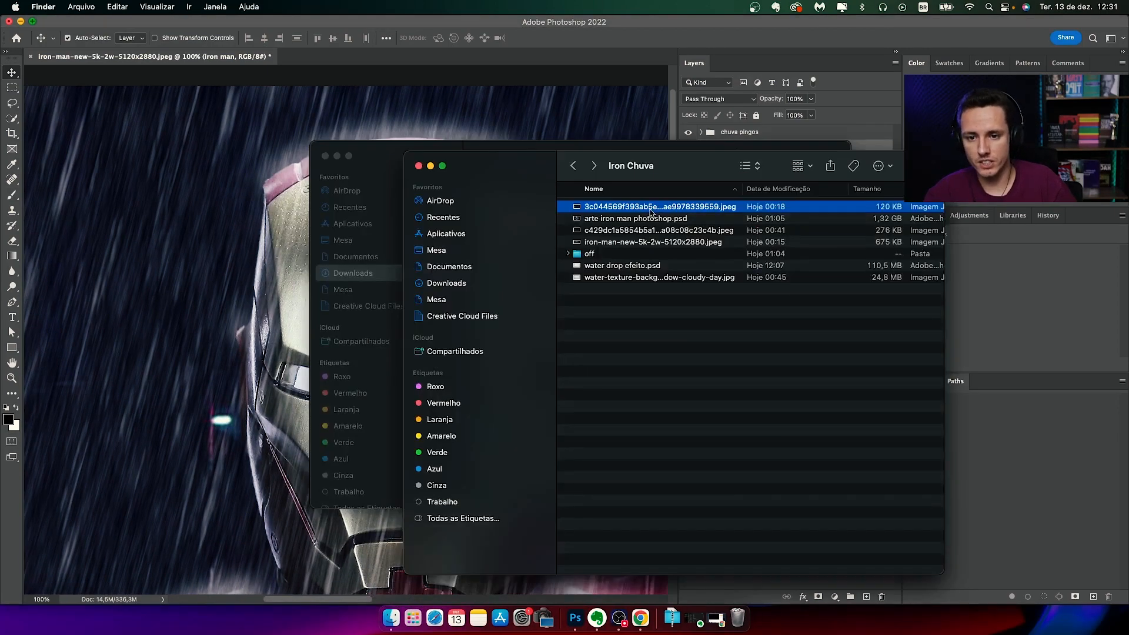
key("space")
key("Down")
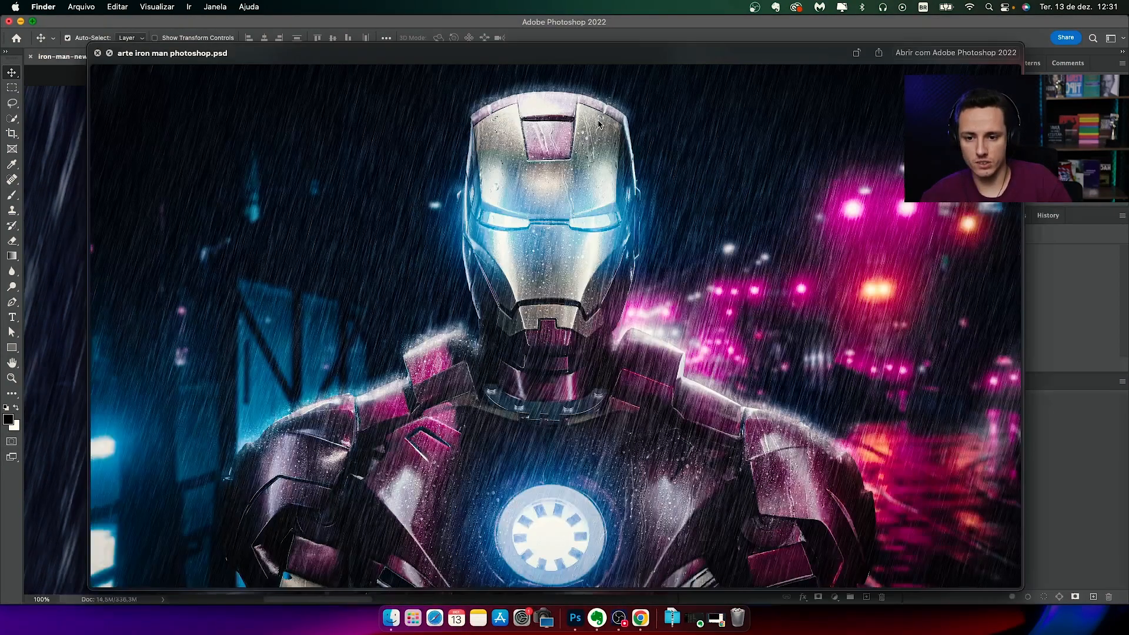
key("Down")
key("Up")
key("Down")
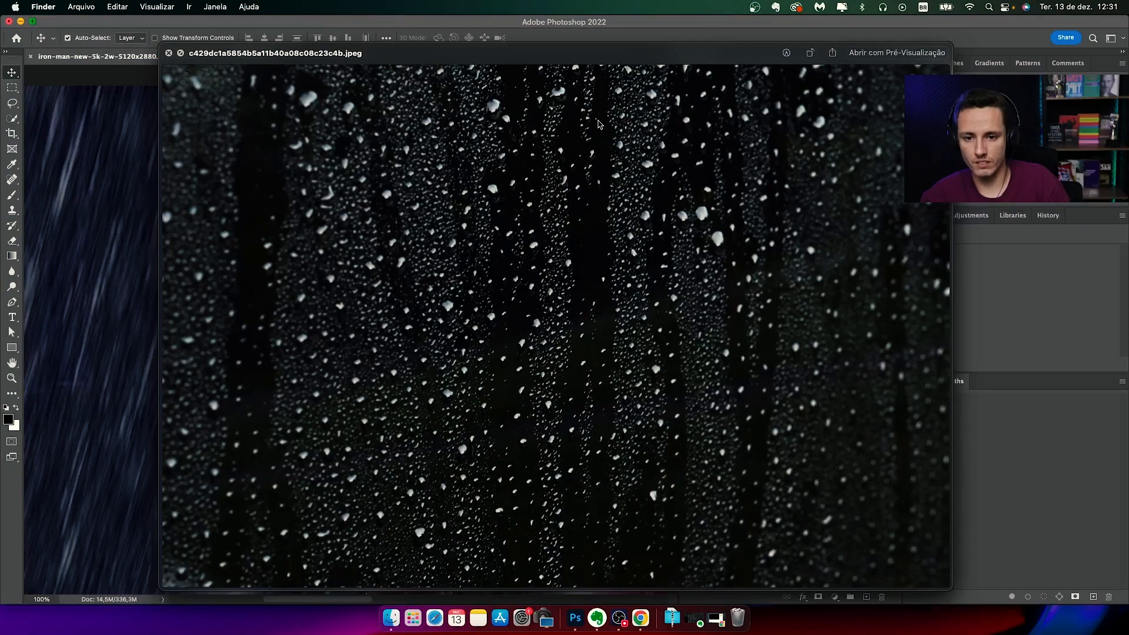
key("Down")
key("Down")
key("Down")
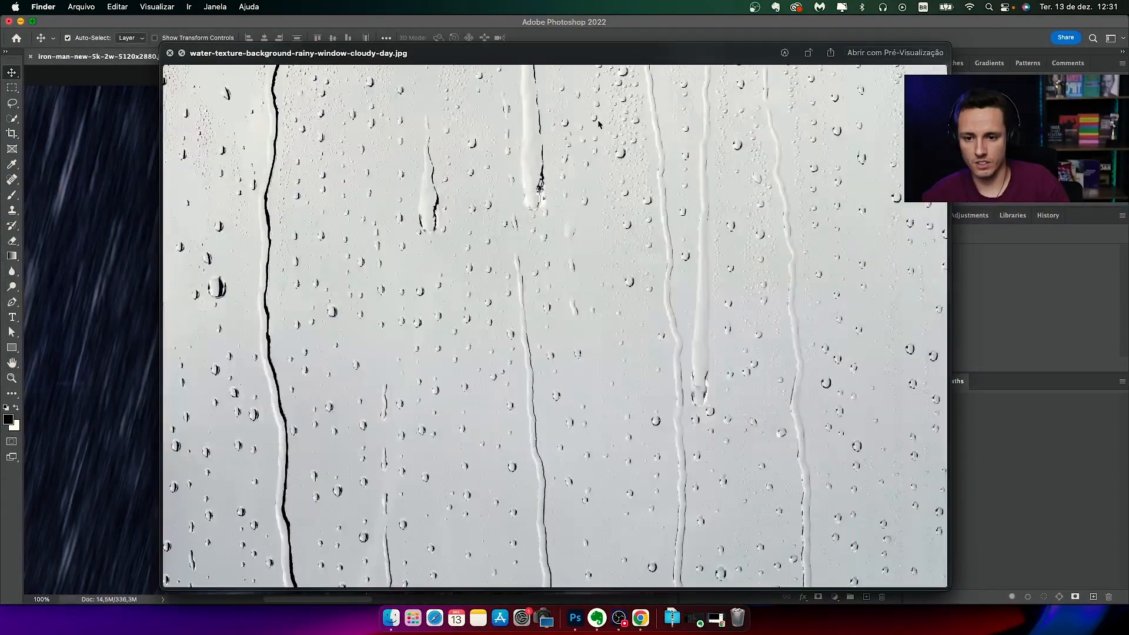
key("Up")
key("space")
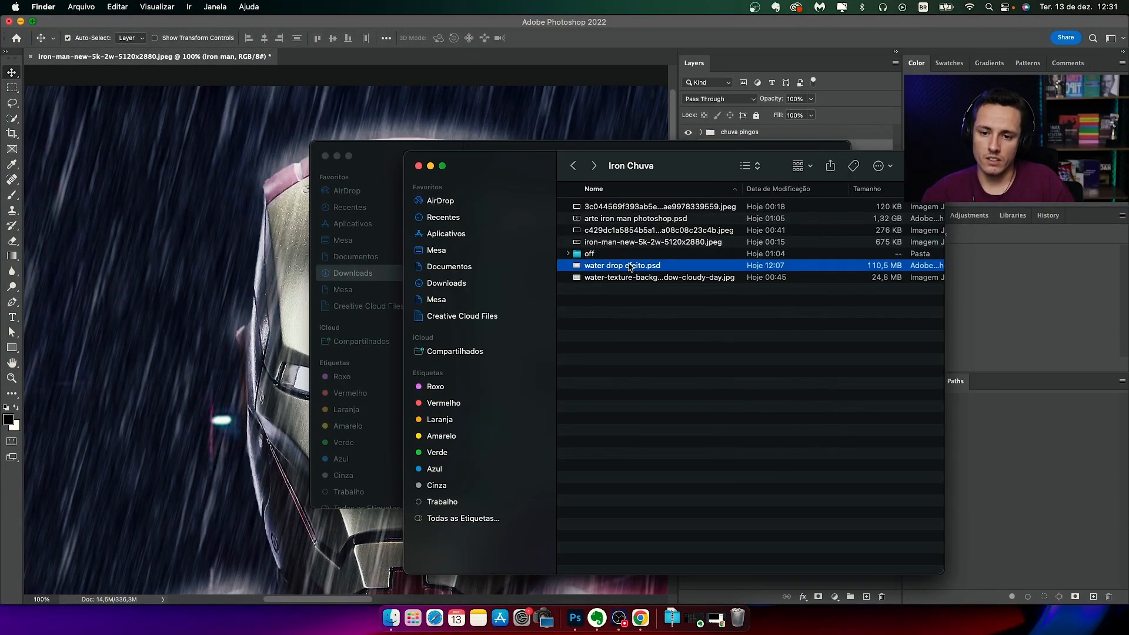
Place water drop efeito.psd into the Iron Man composition, scaled to about 947 by 631 px over the helmet.
left_click_drag(630, 266, 427, 271)
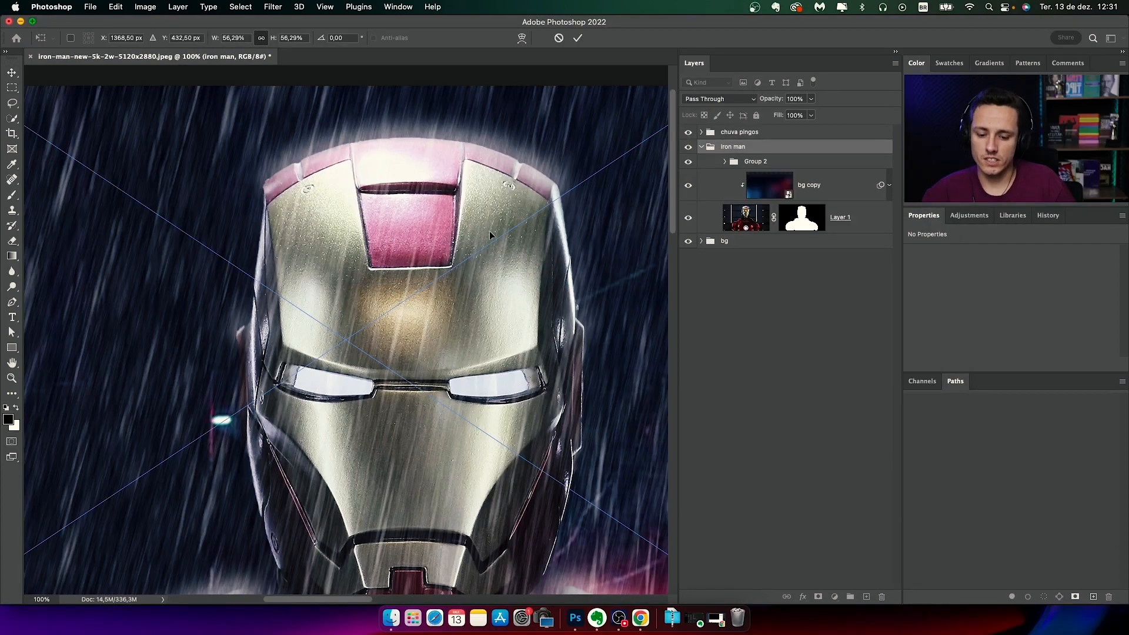
key("super+minus")
left_click_drag(346, 87, 346, 397)
left_click_drag(366, 458, 403, 324)
key("Return")
key("super+plus")
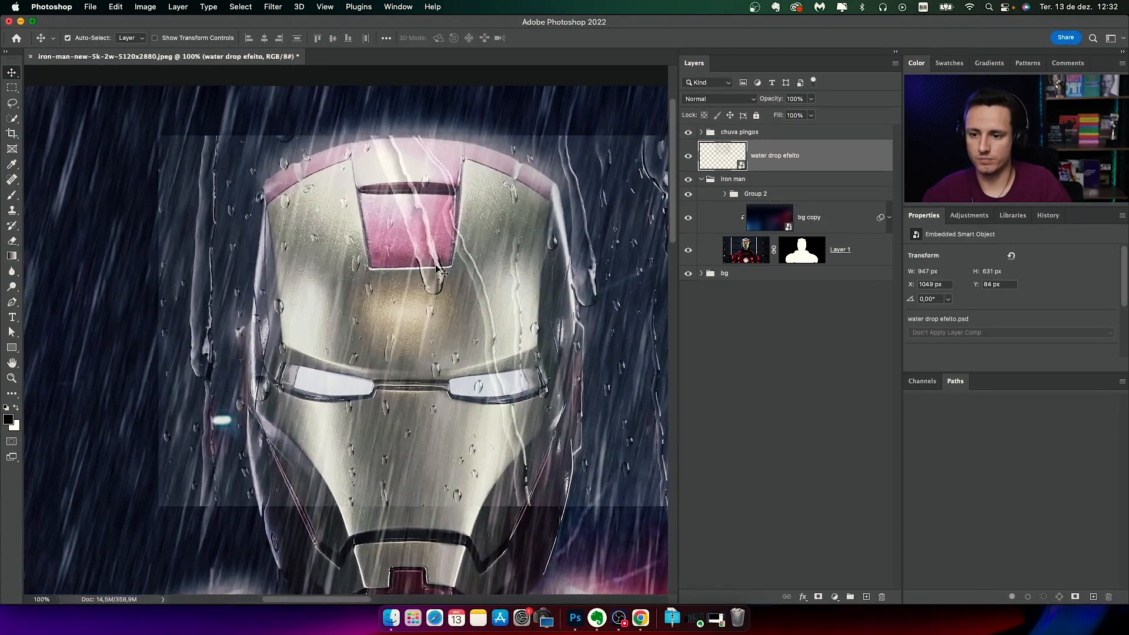
Scale the water drop effect down to 16.82% and position it over the helmet's forehead and eyes.
key("super+t")
left_click_drag(159, 137, 214, 172)
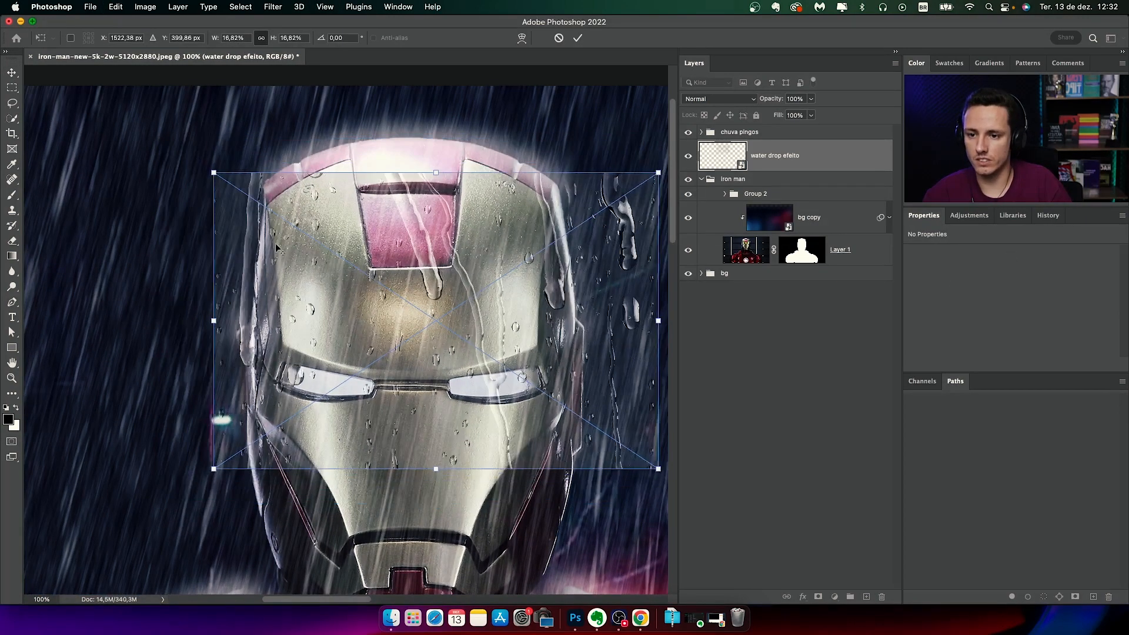
left_click_drag(410, 336, 382, 305)
key("Return")
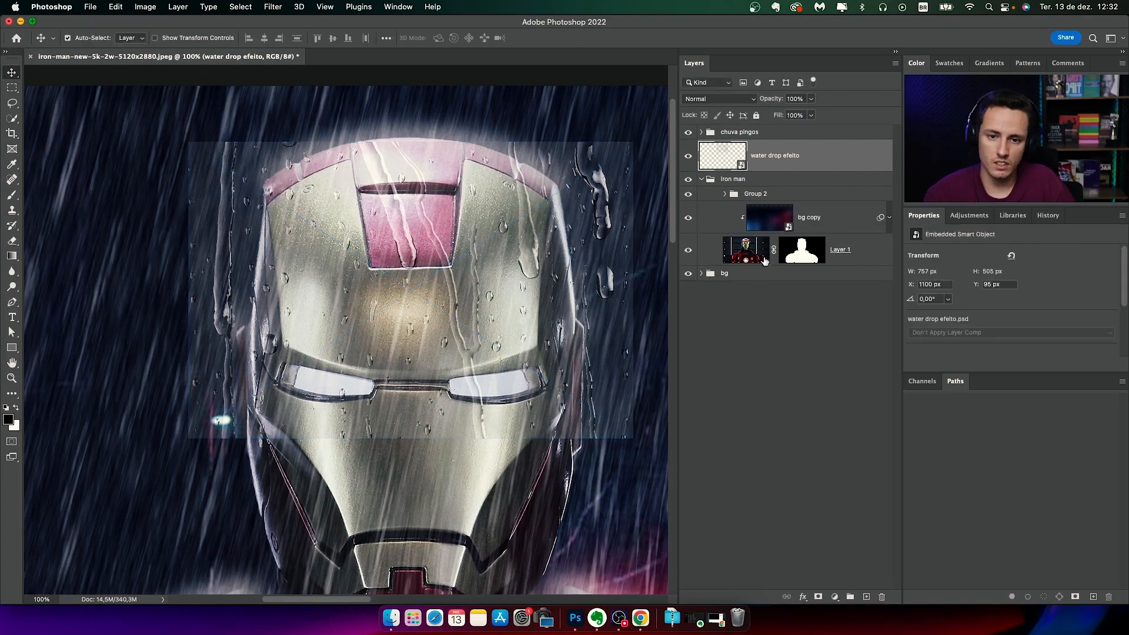
Group the water drop layer as "gotas na armadura" and copy Layer 1's silhouette mask onto the group.
key("super+g")
double_click(733, 146)
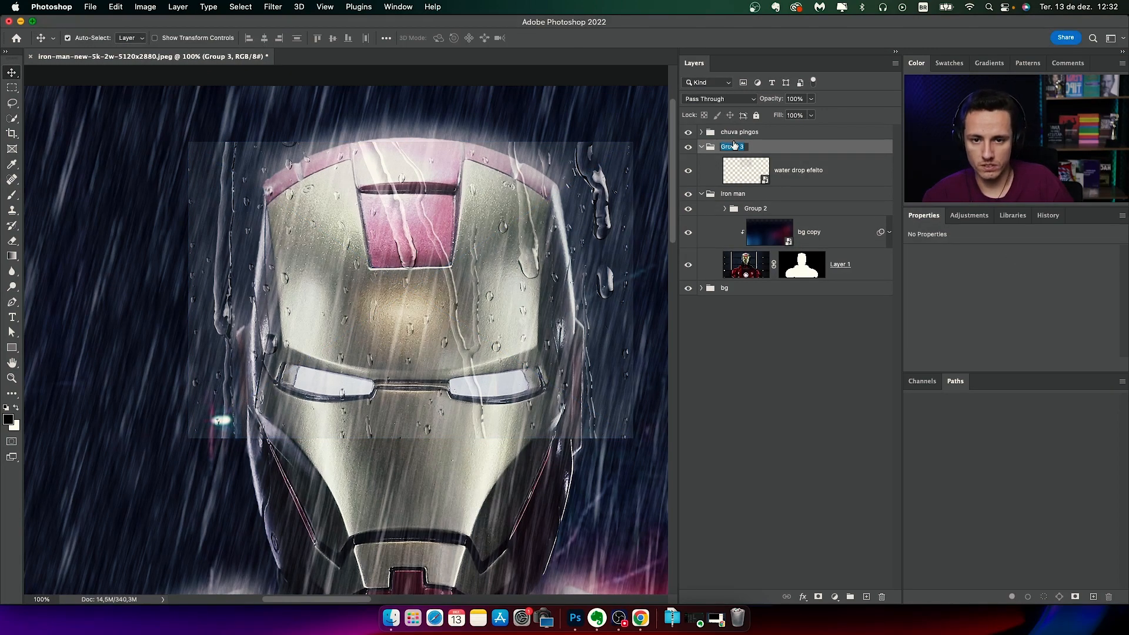
type("gotas n")
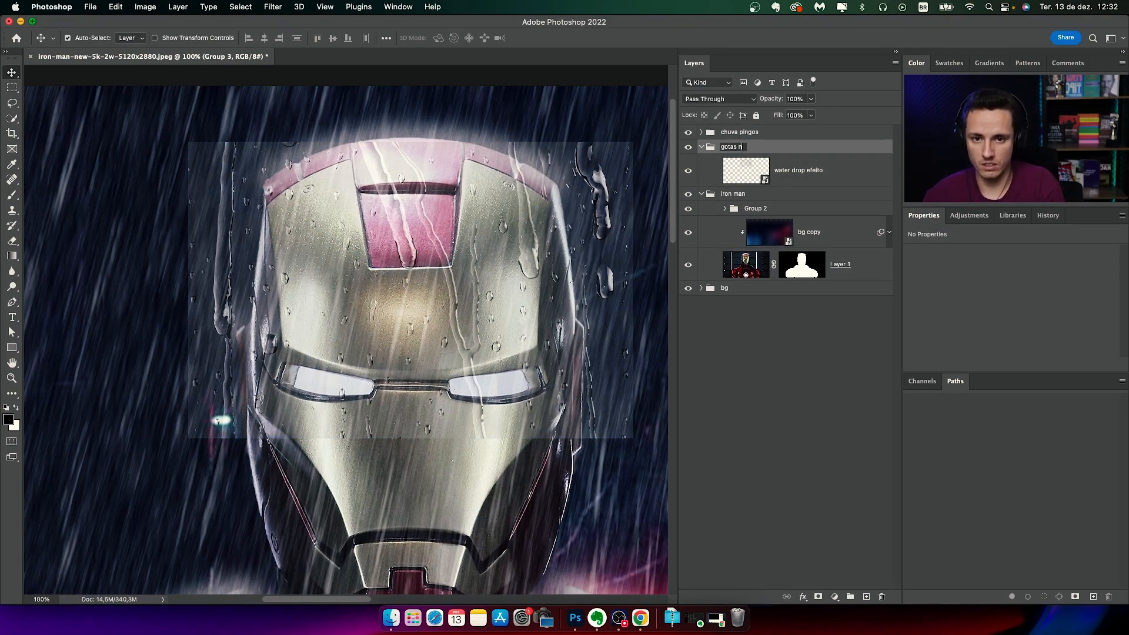
type("a armadura")
key("Return")
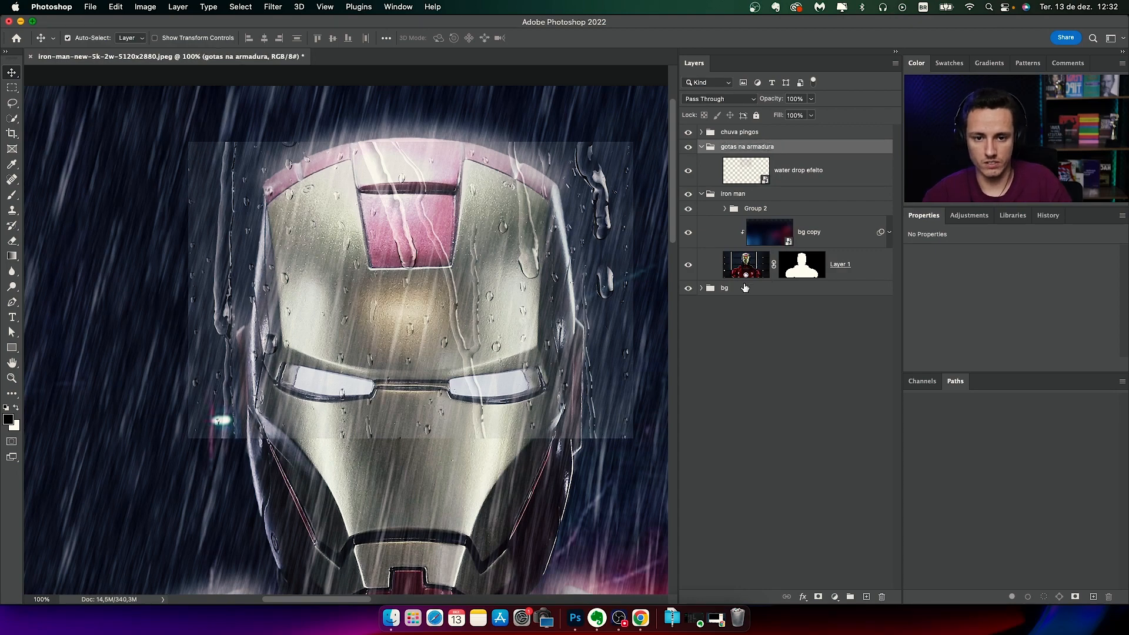
left_click_drag(808, 259, 759, 149)
Rotate the water drop effect 6.19° and resize it to about 709 by 512 px over the upper helmet.
left_click(770, 194)
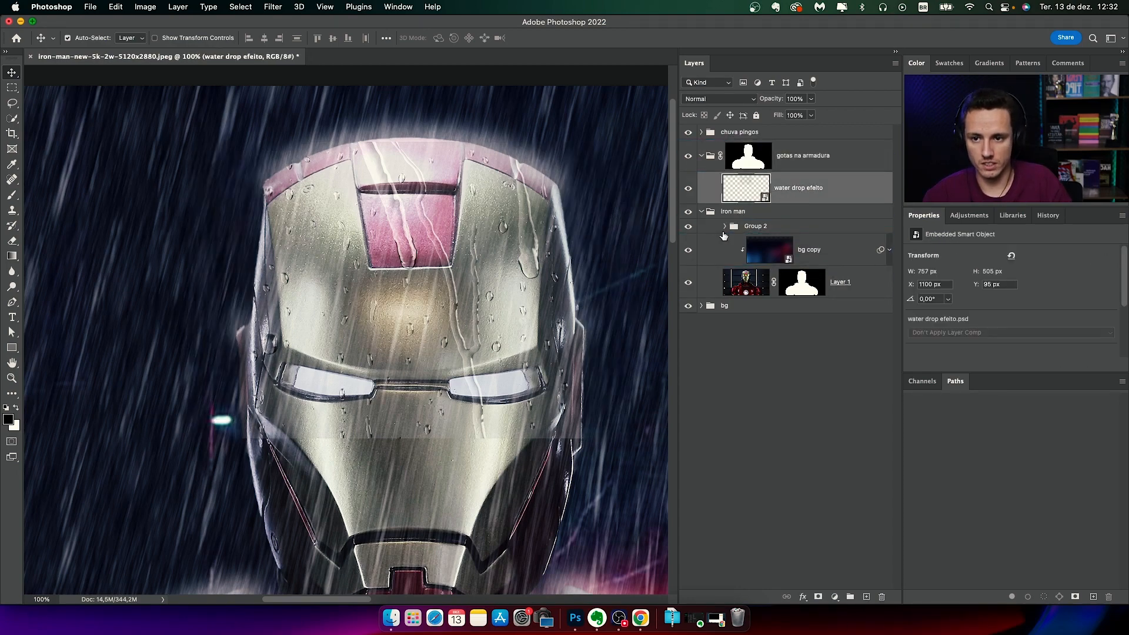
key("ctrl+t")
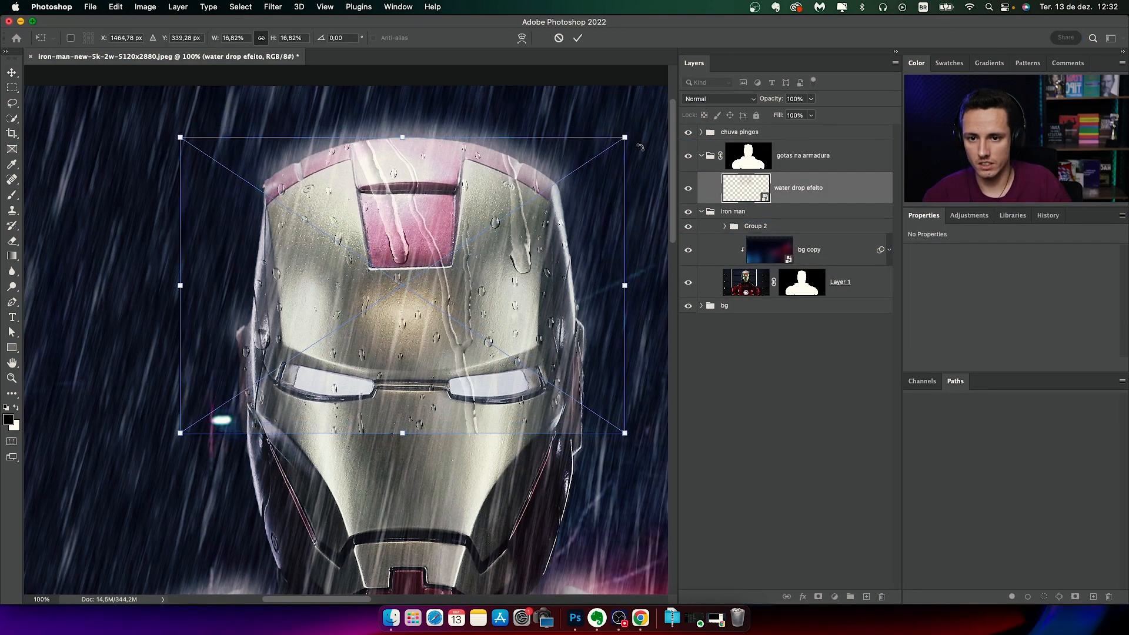
left_click_drag(640, 147, 594, 185)
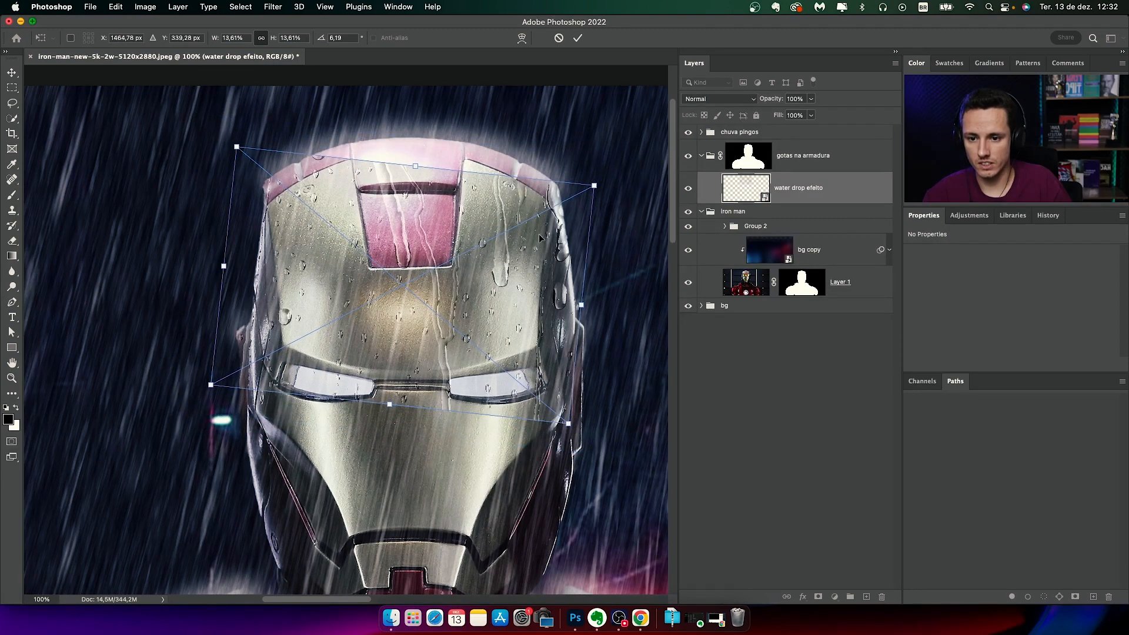
left_click_drag(538, 234, 527, 188)
mouse_move(423, 144)
left_mouse_down()
mouse_move(424, 125)
mouse_move(423, 136)
left_mouse_up()
key("Return")
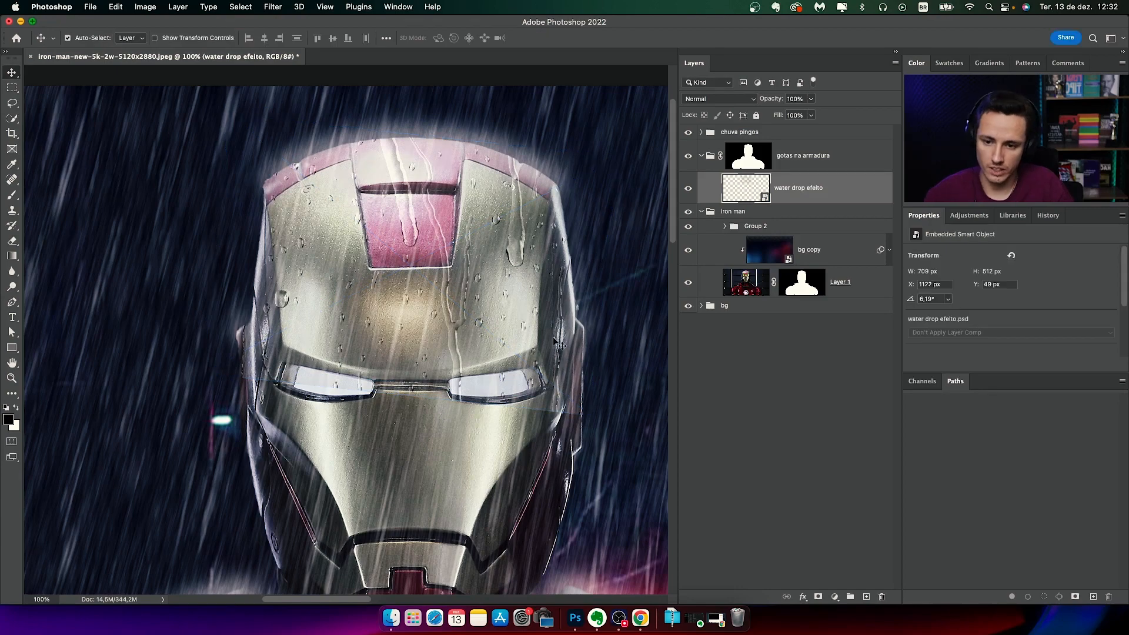
scroll(517, 297, "up", 1)
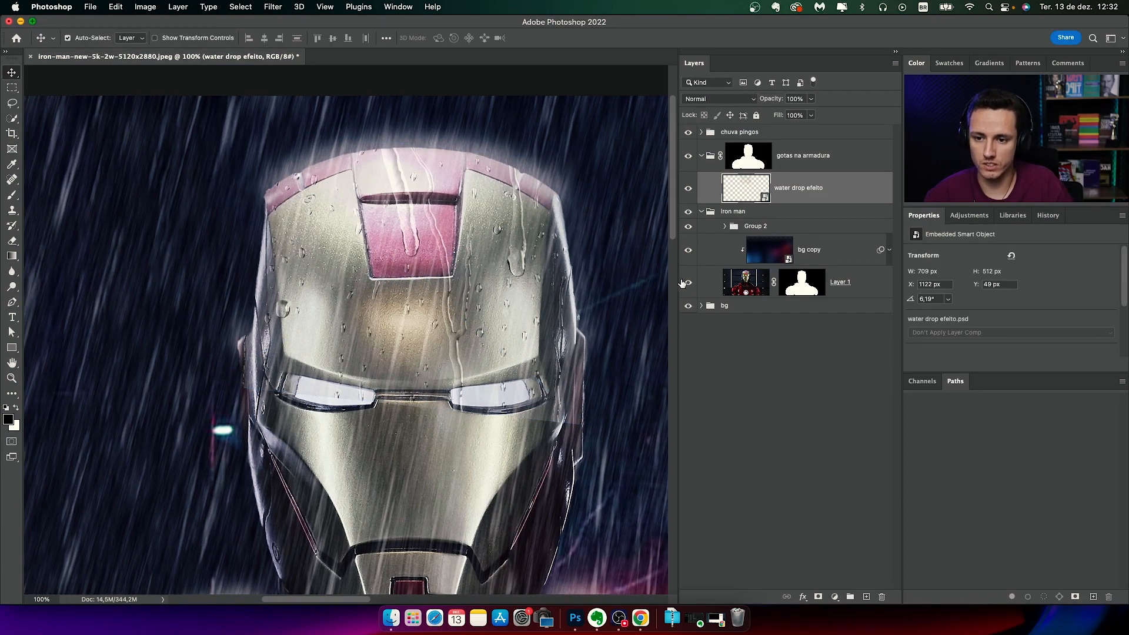
Blend the water drops into the helmet with split Blend If limits of 0/77 and 174/255 for the underlying layer.
right_click(811, 196)
left_click(835, 188)
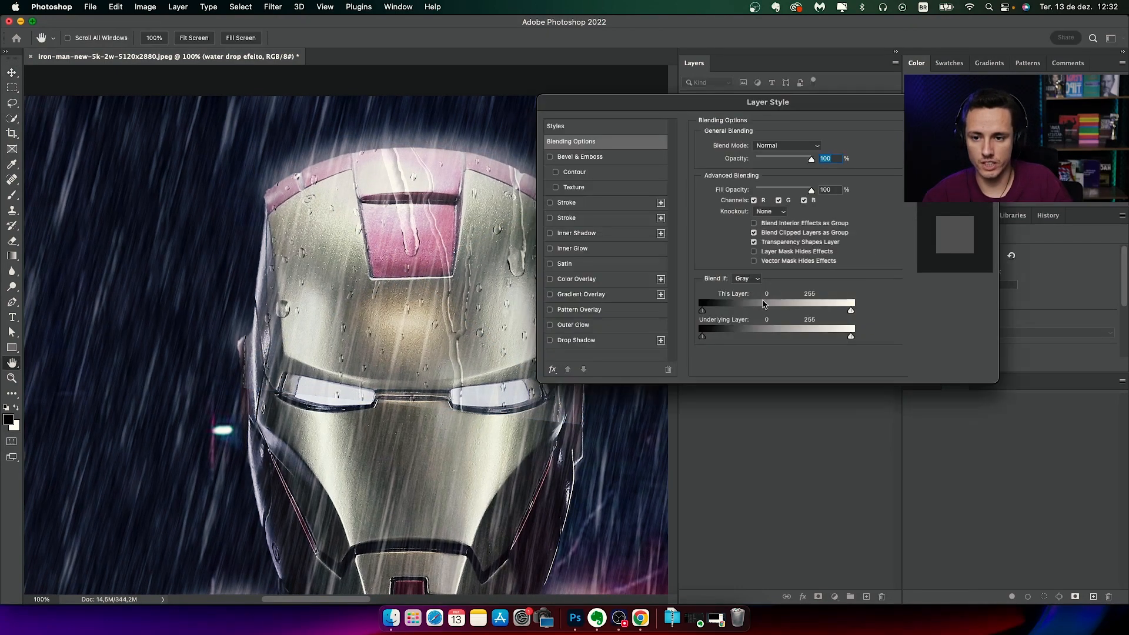
left_click_drag(703, 337, 739, 336)
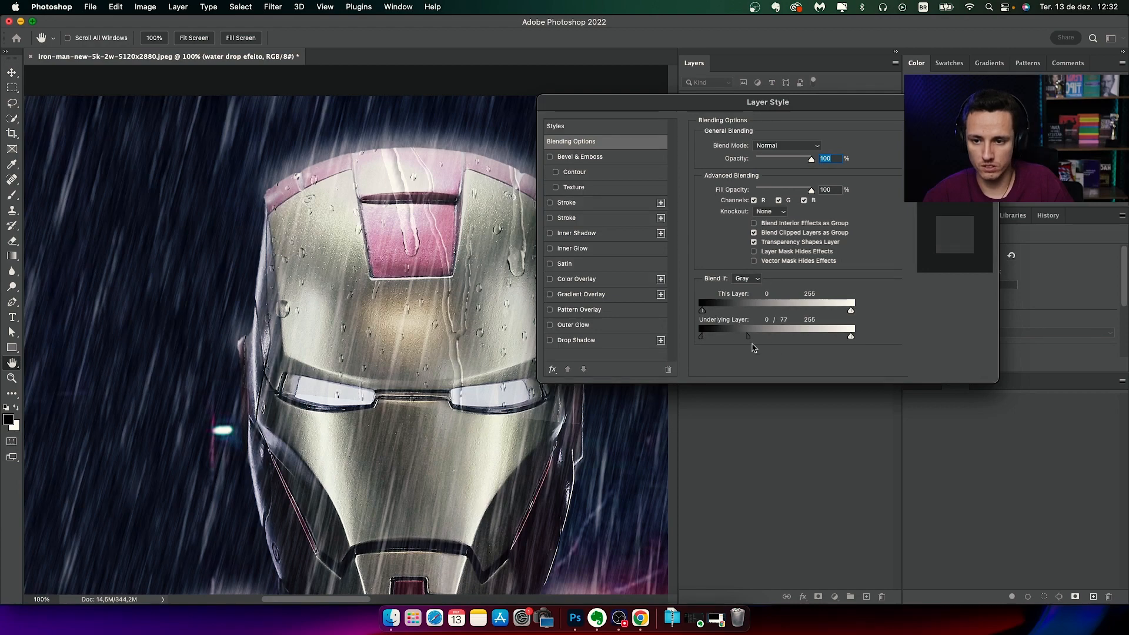
left_click_drag(851, 339, 818, 336)
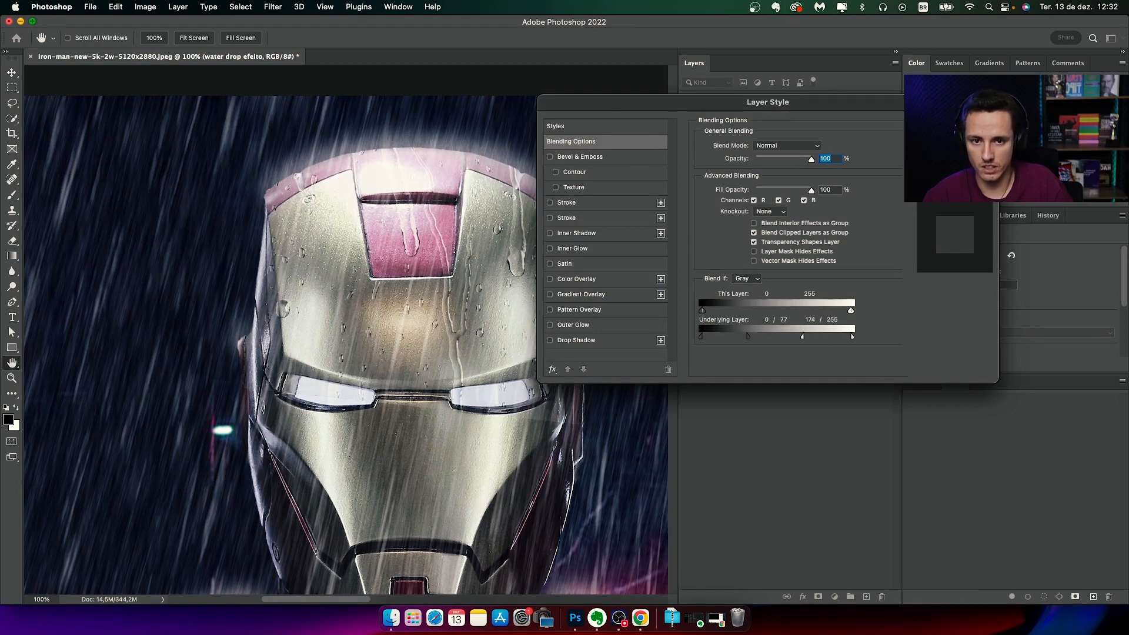
left_click(956, 126)
left_click_drag(500, 316, 478, 323)
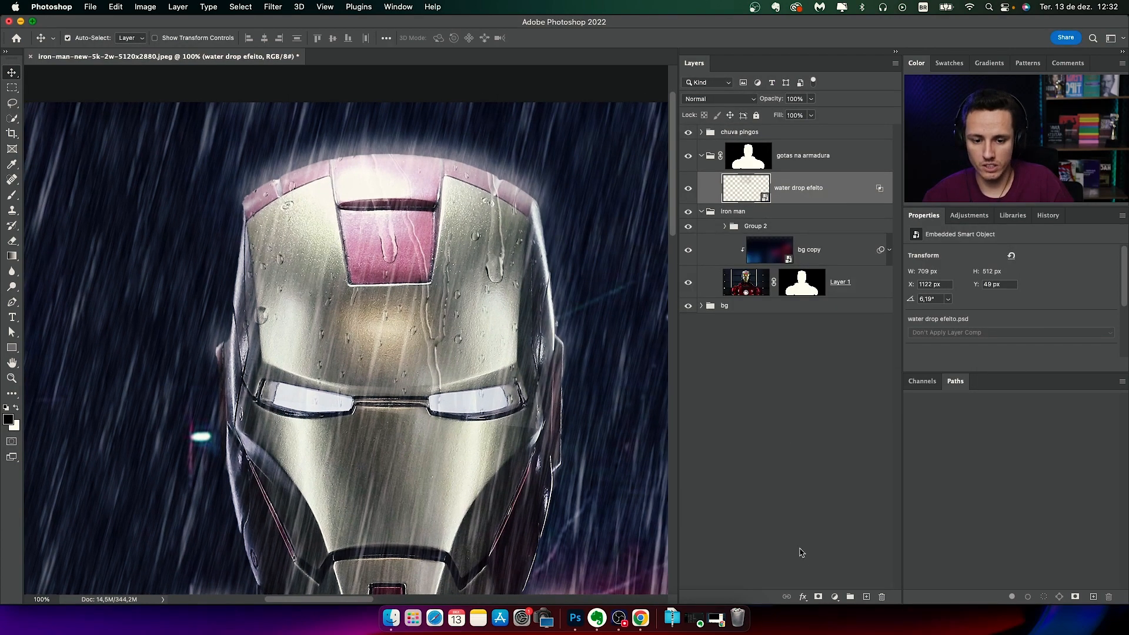
Mask the water drop layer and fade its drops around the eyes with black 30% radial gradients, comparing the helmet with and without drops.
left_click(818, 597)
key("g")
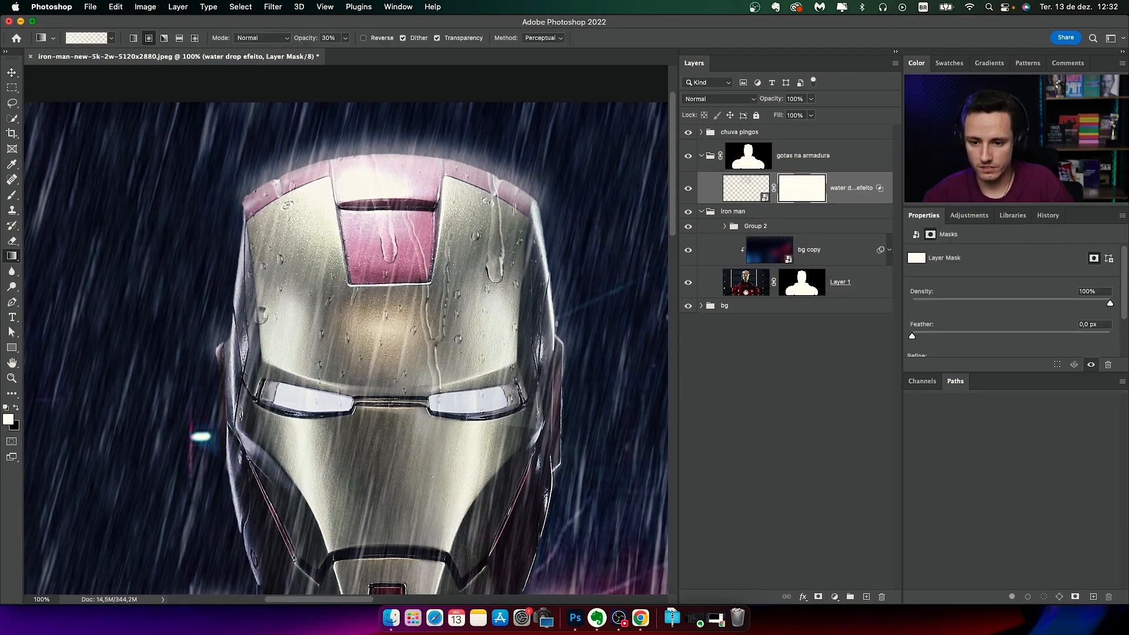
key("x")
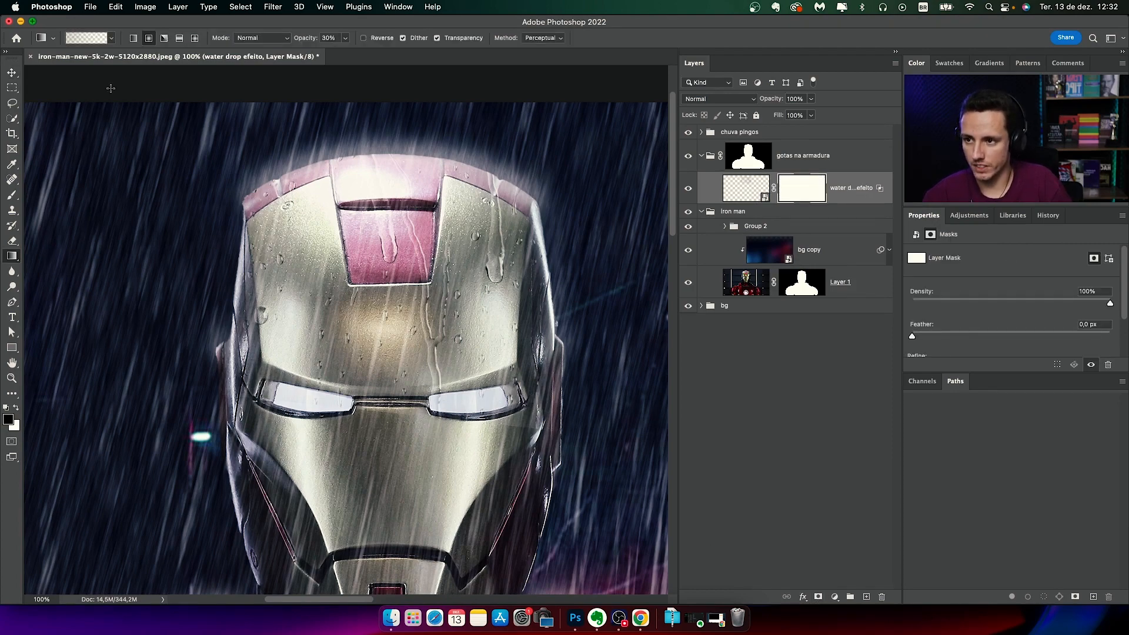
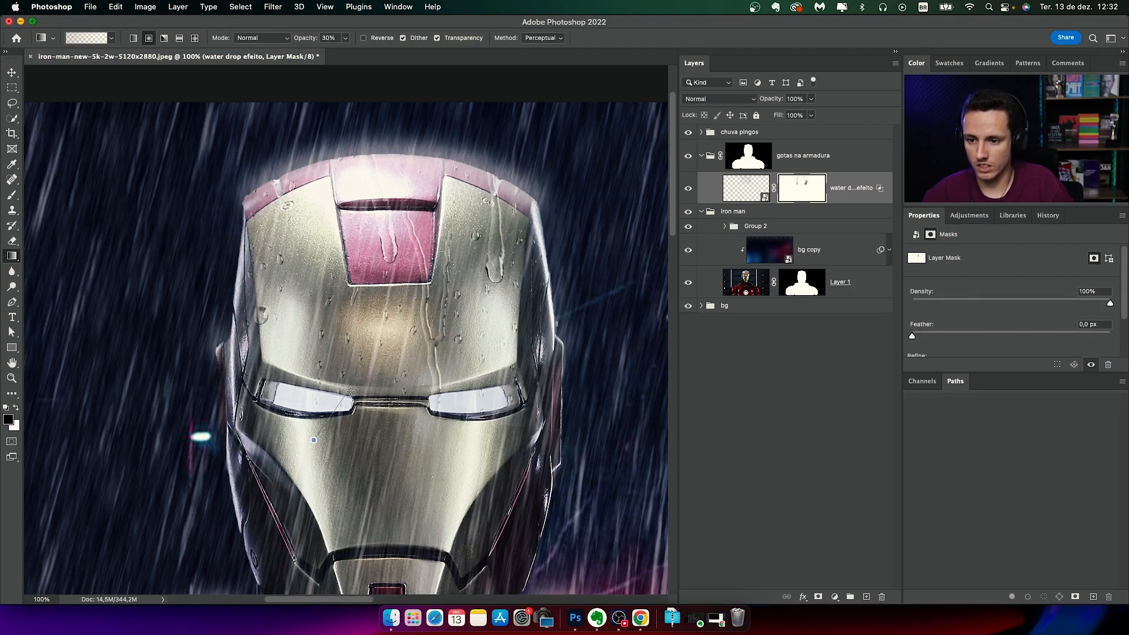
key("v")
key("super+0")
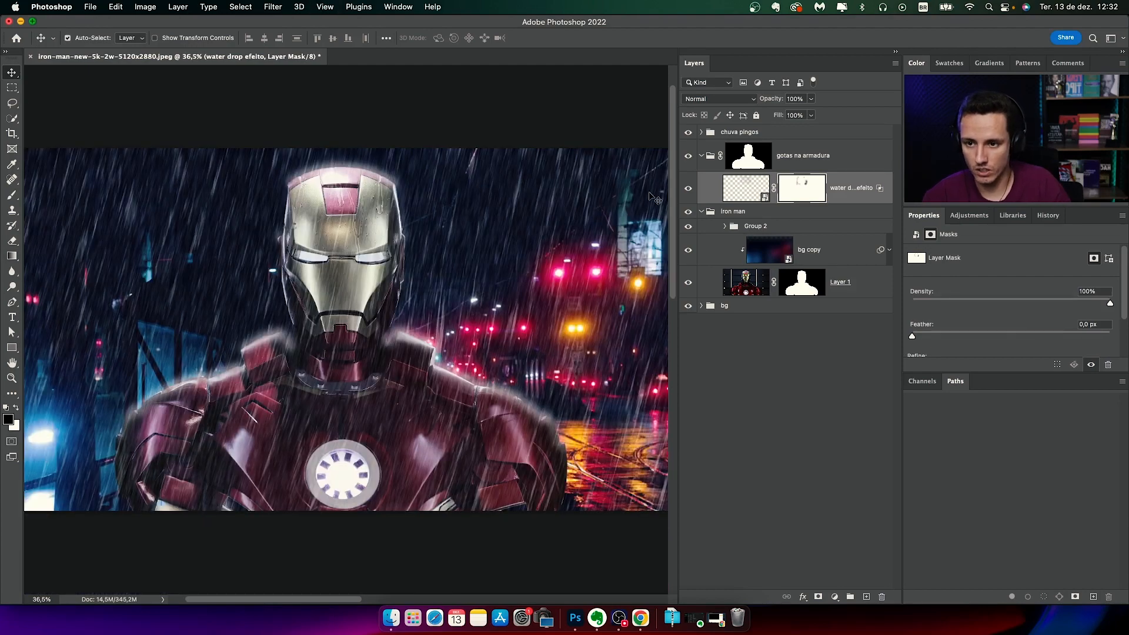
left_click(690, 194)
left_click(691, 194)
left_click(690, 194)
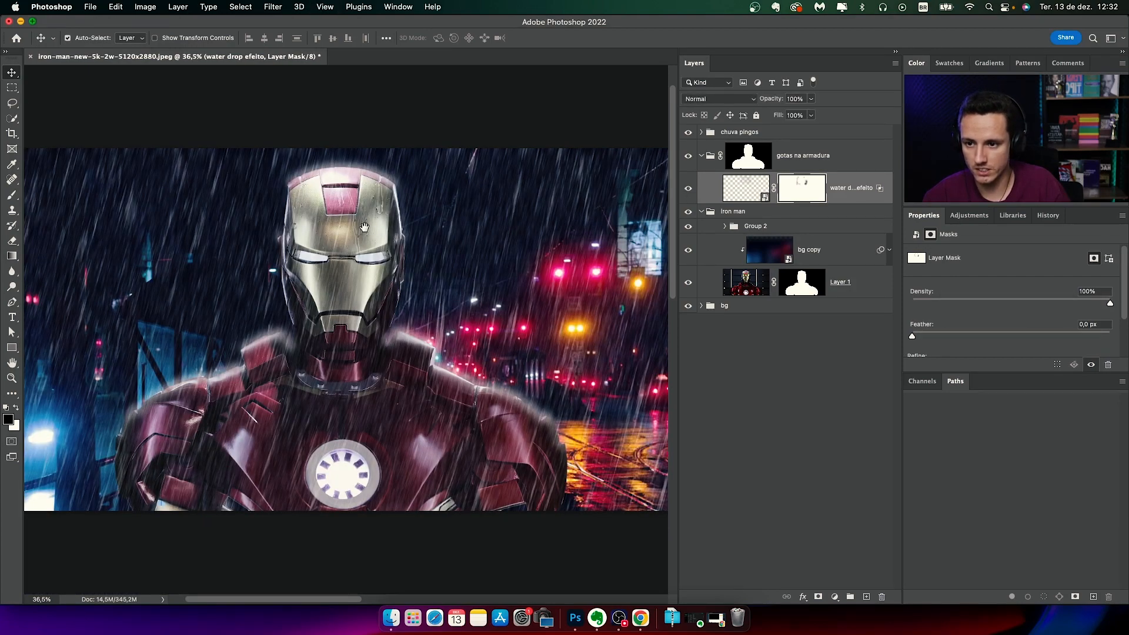
Duplicate the water drop layer, scale the copy to 59.21%, rotate it 40.43° and position it over the shoulder on the image's left.
left_click_drag(363, 227, 407, 250)
key("super+equal")
key("super+equal")
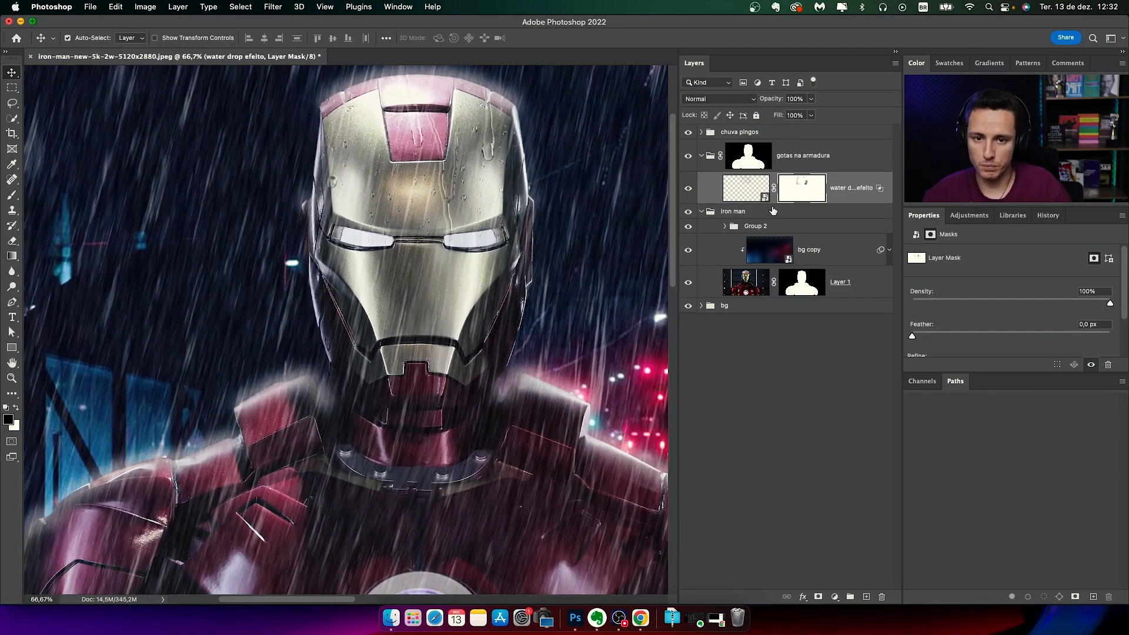
left_click(750, 195)
key("super+j")
key("super+t")
left_click_drag(247, 220, 382, 144)
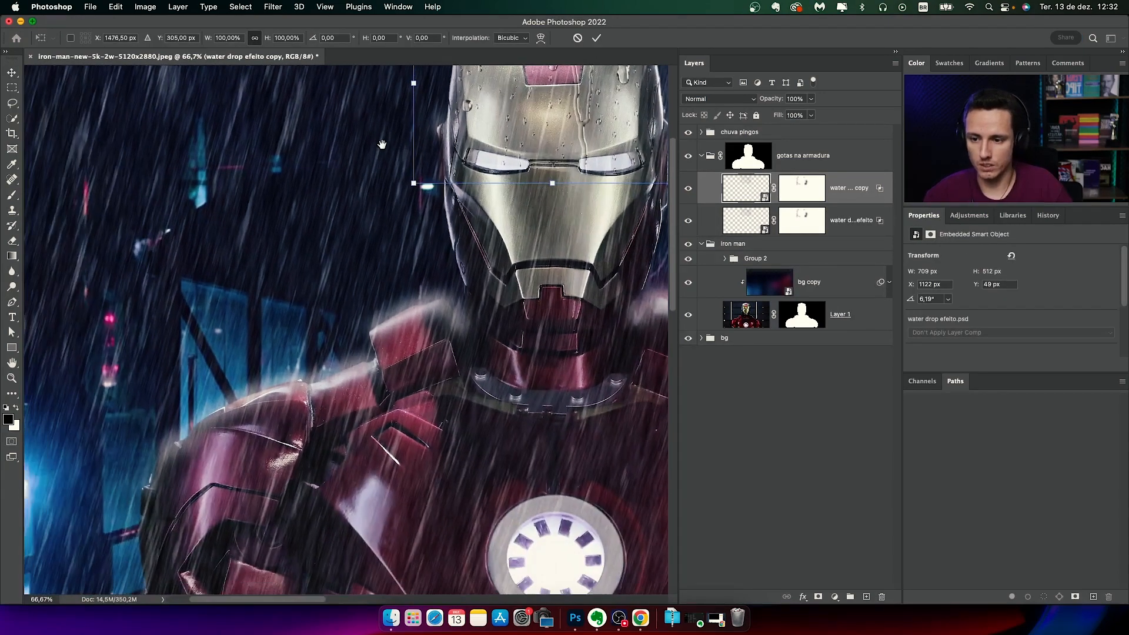
left_click_drag(555, 107, 235, 493)
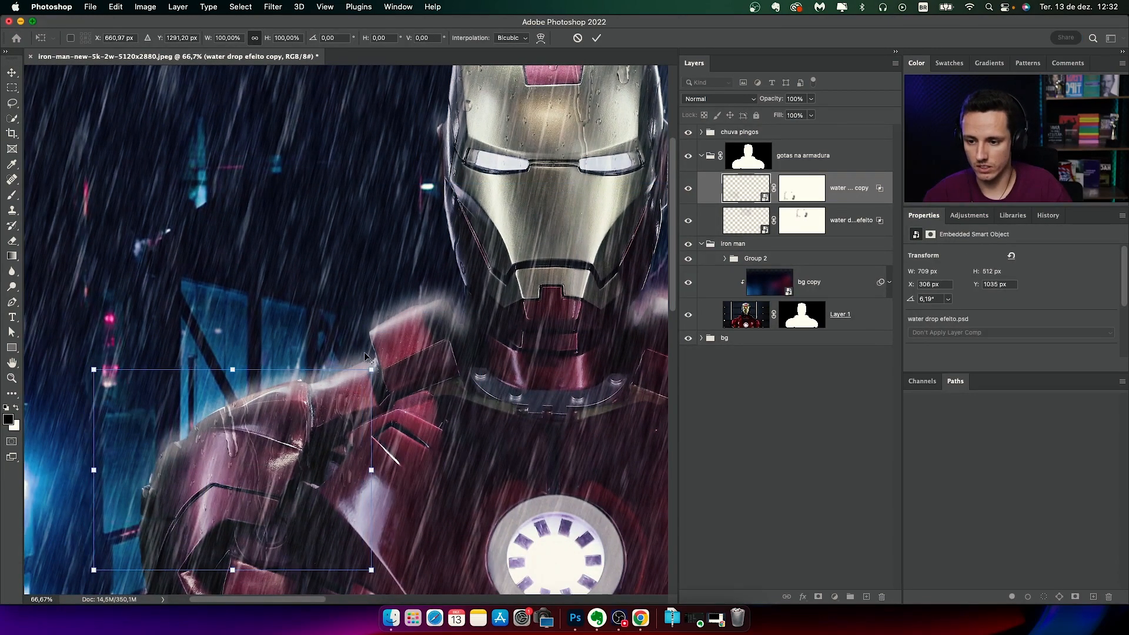
left_click_drag(371, 367, 333, 506)
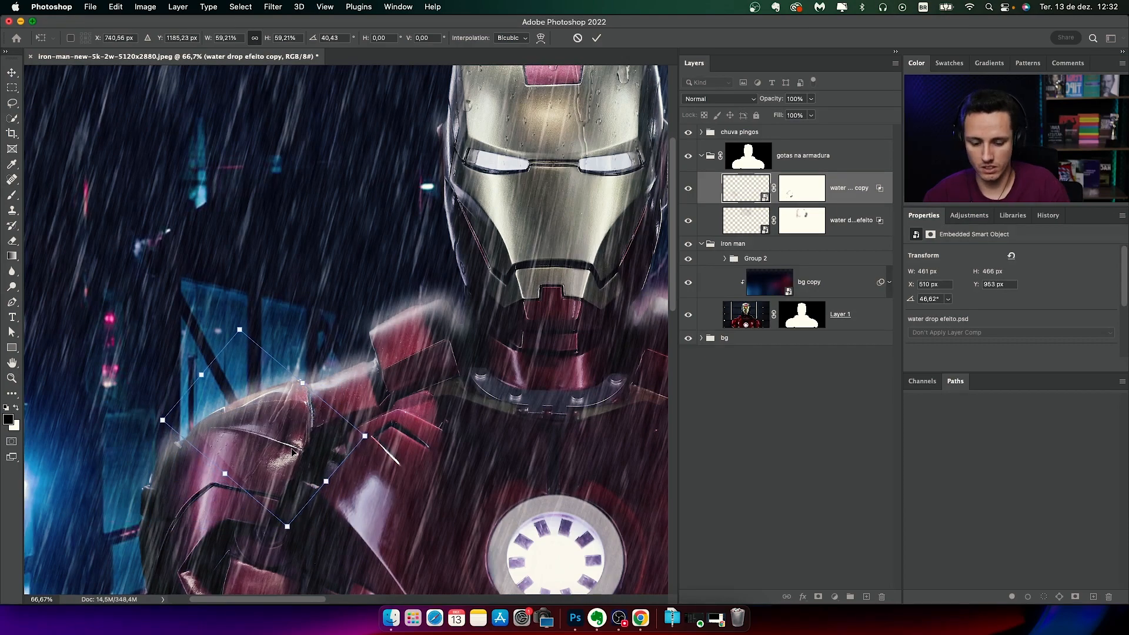
key("Return")
Fade unwanted drops from the shoulder copy by adding black 30% radial gradients to its mask.
scroll(223, 323, "down", 3)
left_click(801, 189)
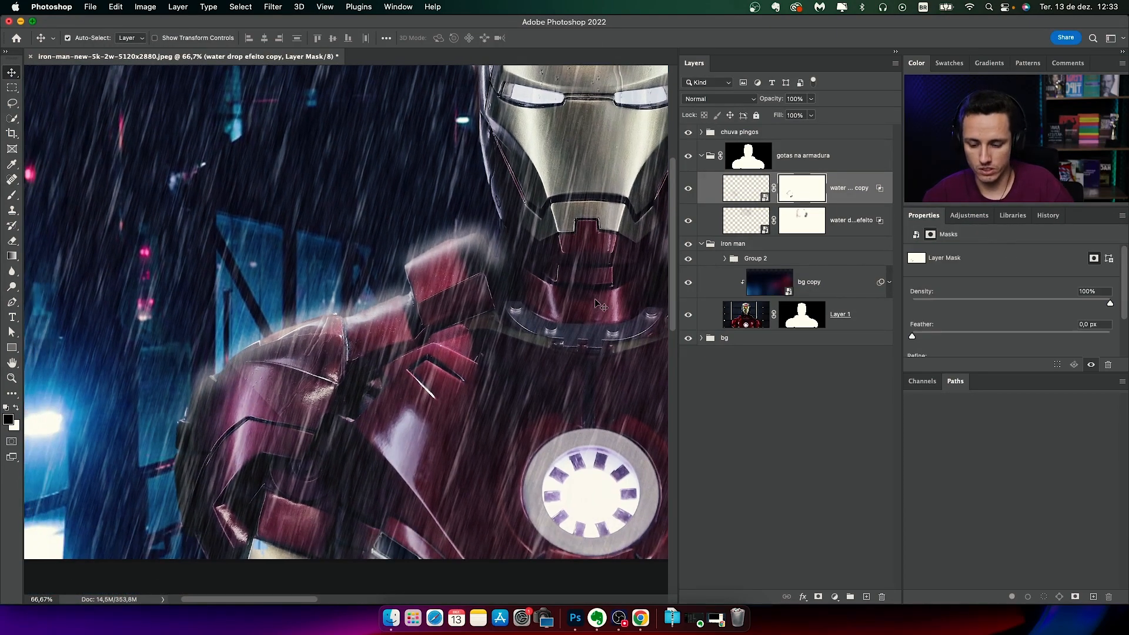
key("g")
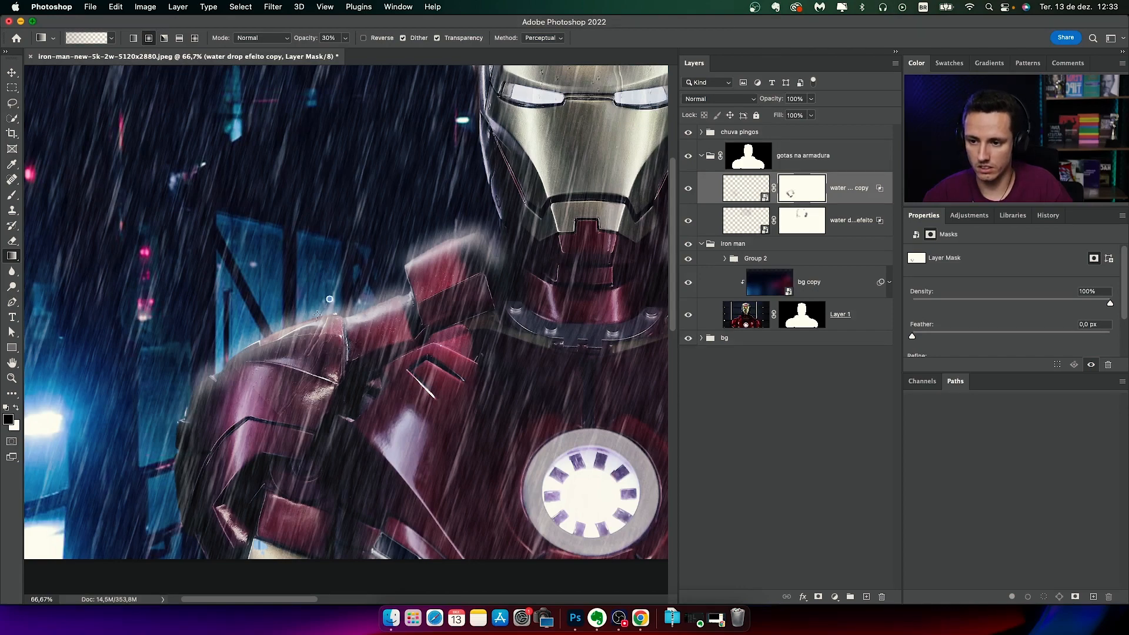
Switch to Finder, preview the source images and place c429dc1a5854b5a11b40a08c08c23c4b.jpeg into the "gotas na armadura" group.
scroll(422, 373, "right", 5)
scroll(422, 373, "up", 5)
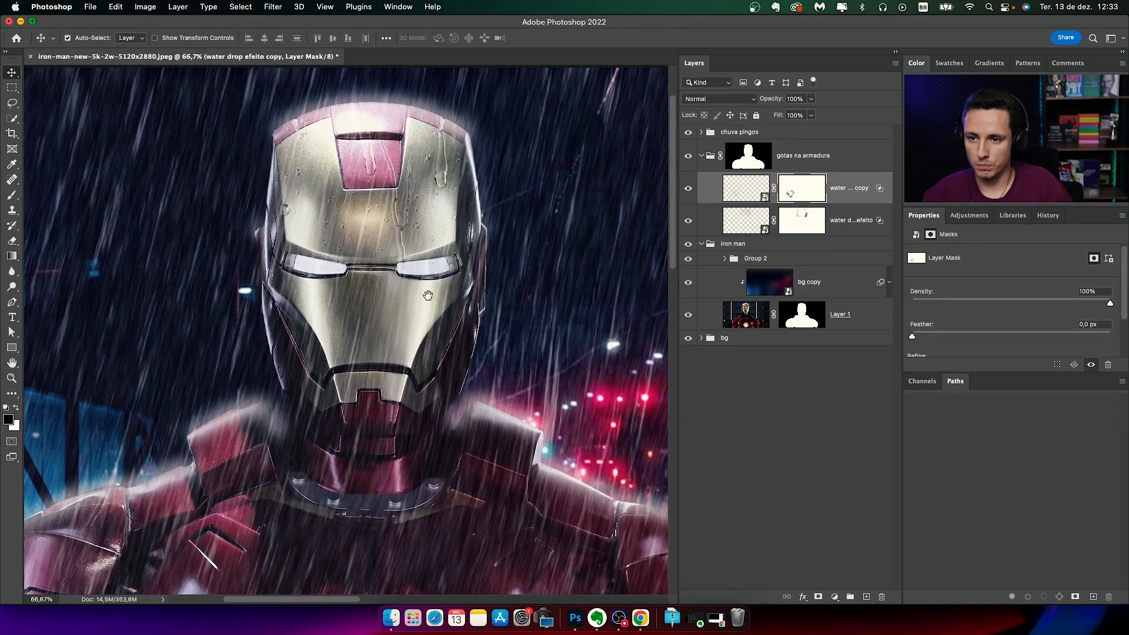
key("super+Tab")
left_click(628, 245)
key("space")
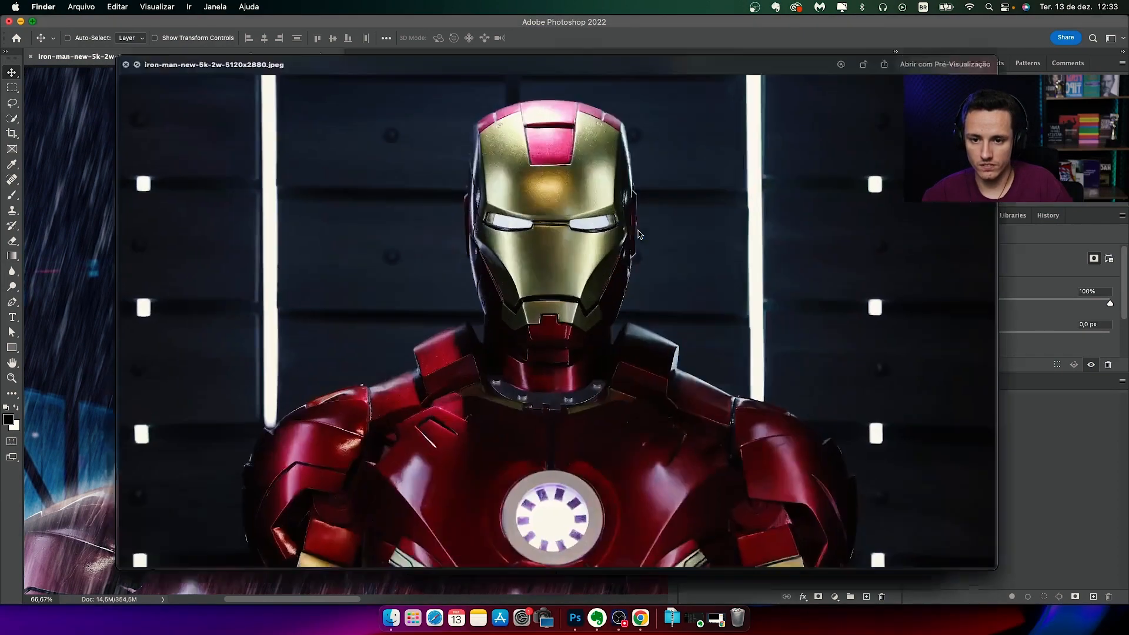
key("Up")
key("Up")
key("Down")
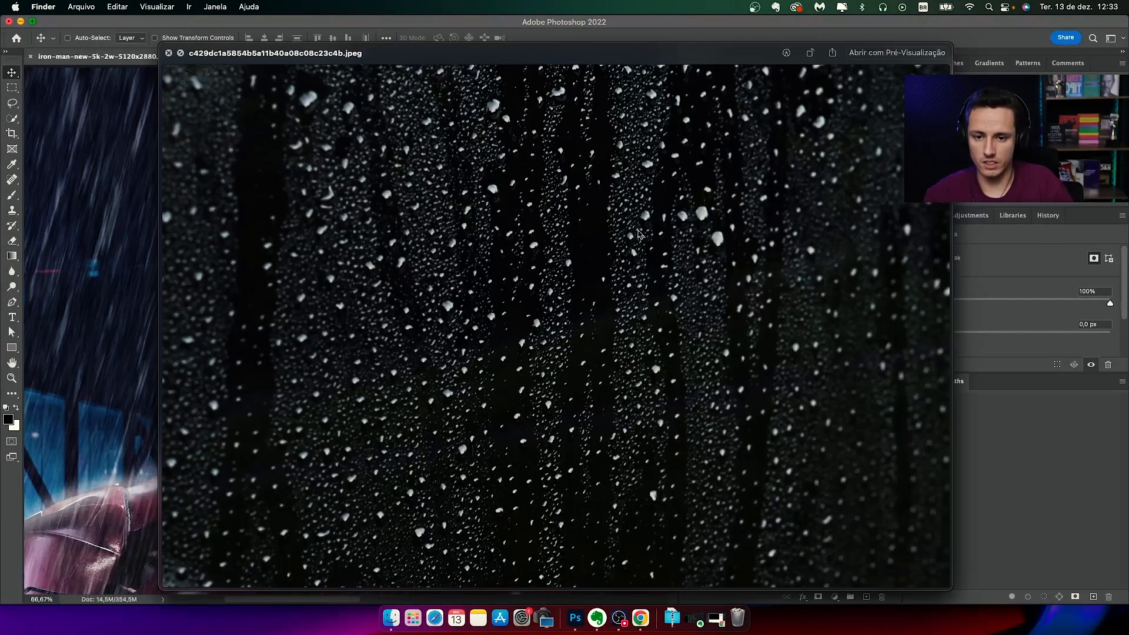
key("space")
left_click_drag(621, 234, 547, 249)
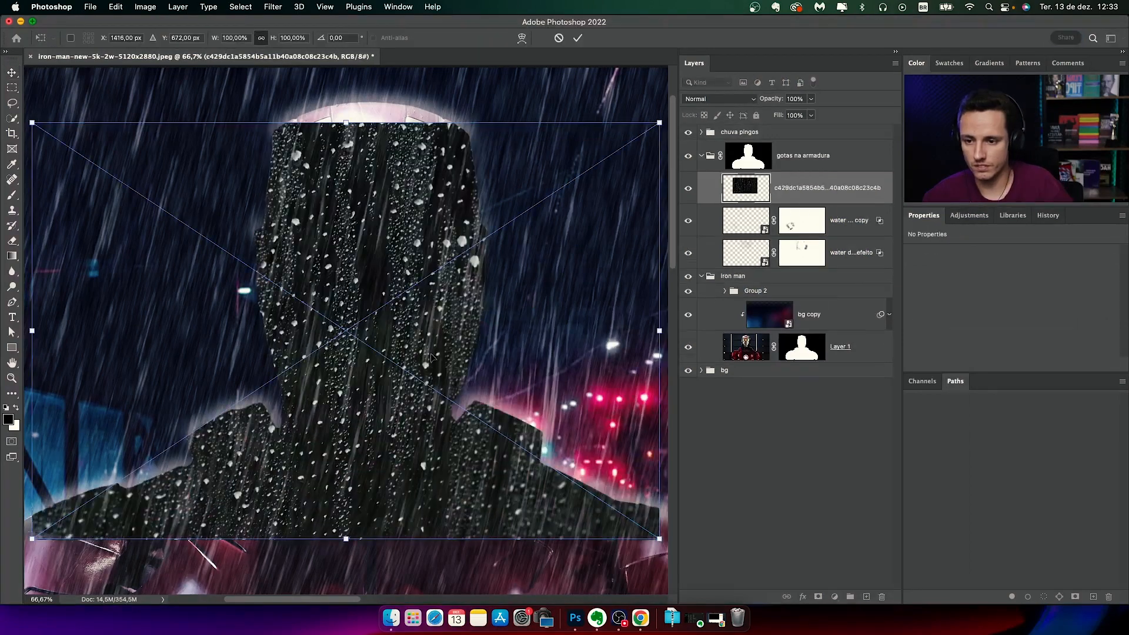
key("Return")
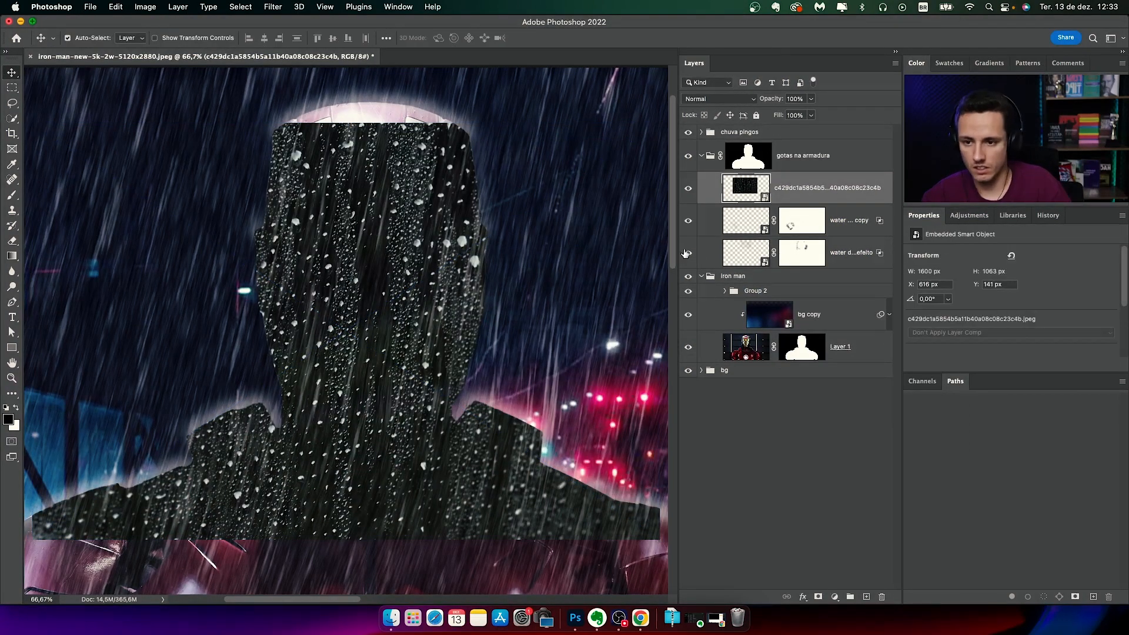
Set the droplet texture to Screen mode, scale it to about 691 by 460 px and position it over the lower helmet.
left_click(717, 98)
left_click(706, 200)
key("super+t")
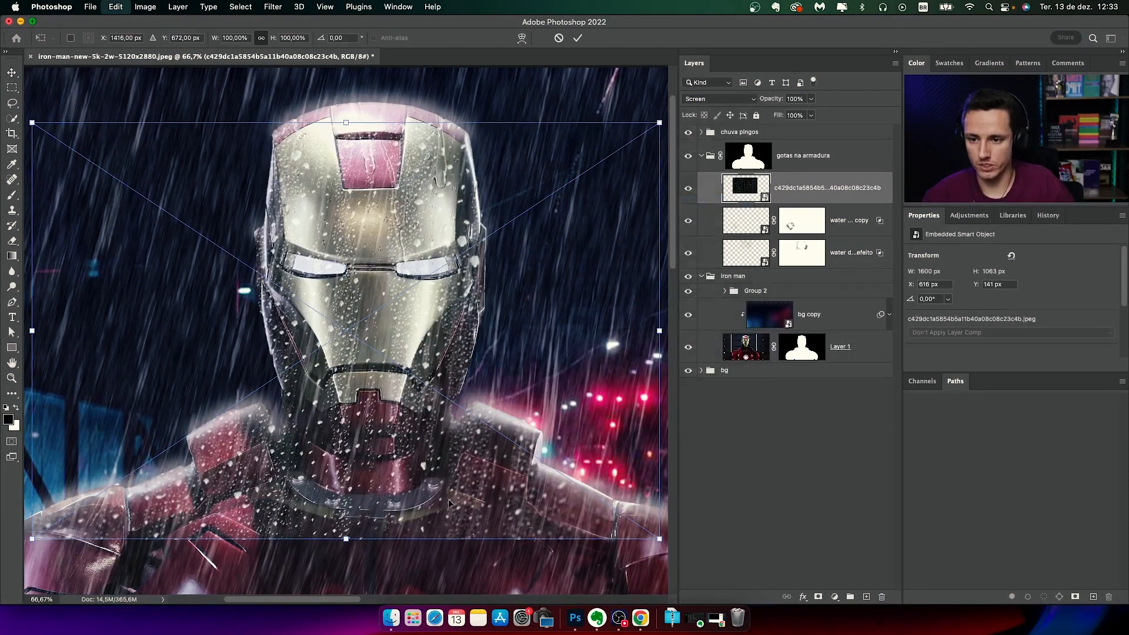
left_click_drag(346, 539, 399, 281)
left_click_drag(423, 245, 437, 386)
key("Return")
right_click(793, 194)
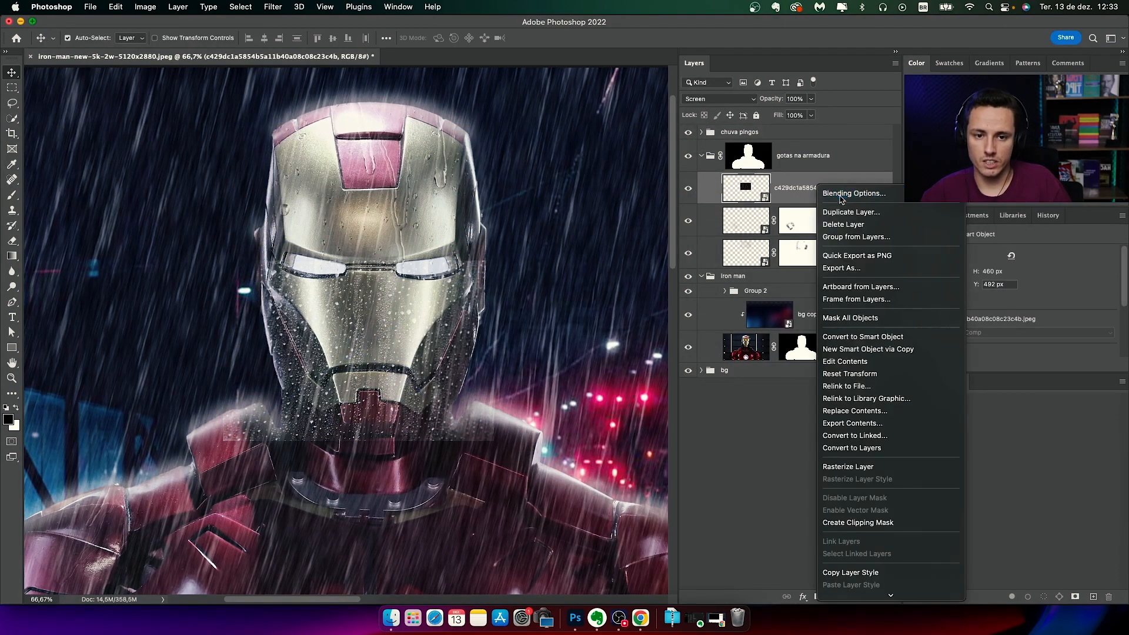
left_click(829, 189)
left_click_drag(703, 336, 771, 333)
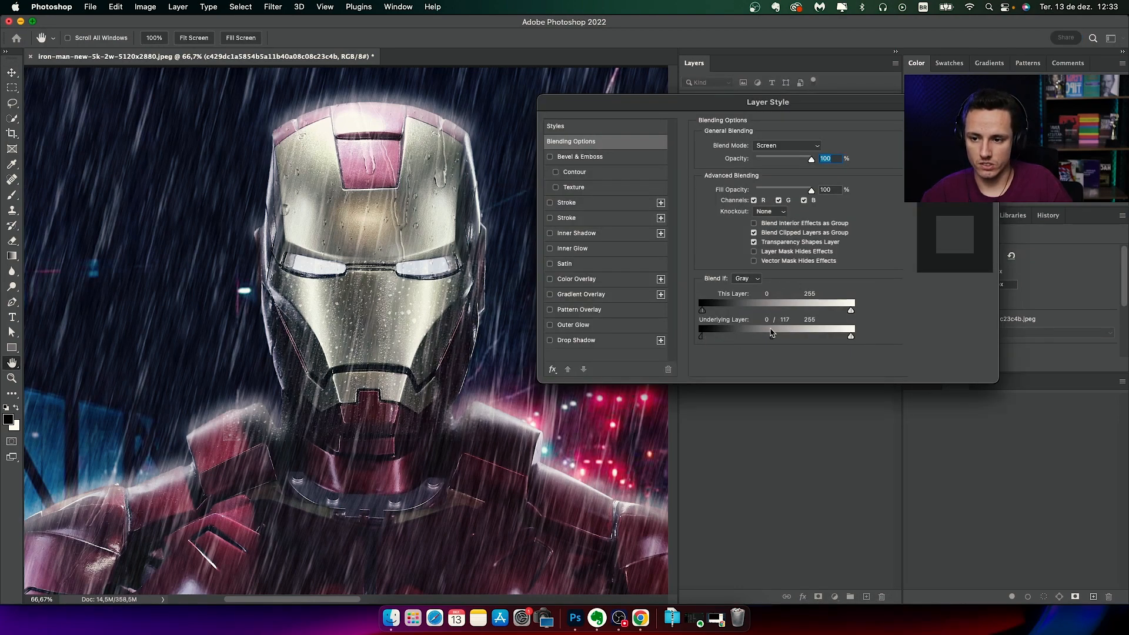
key("Return")
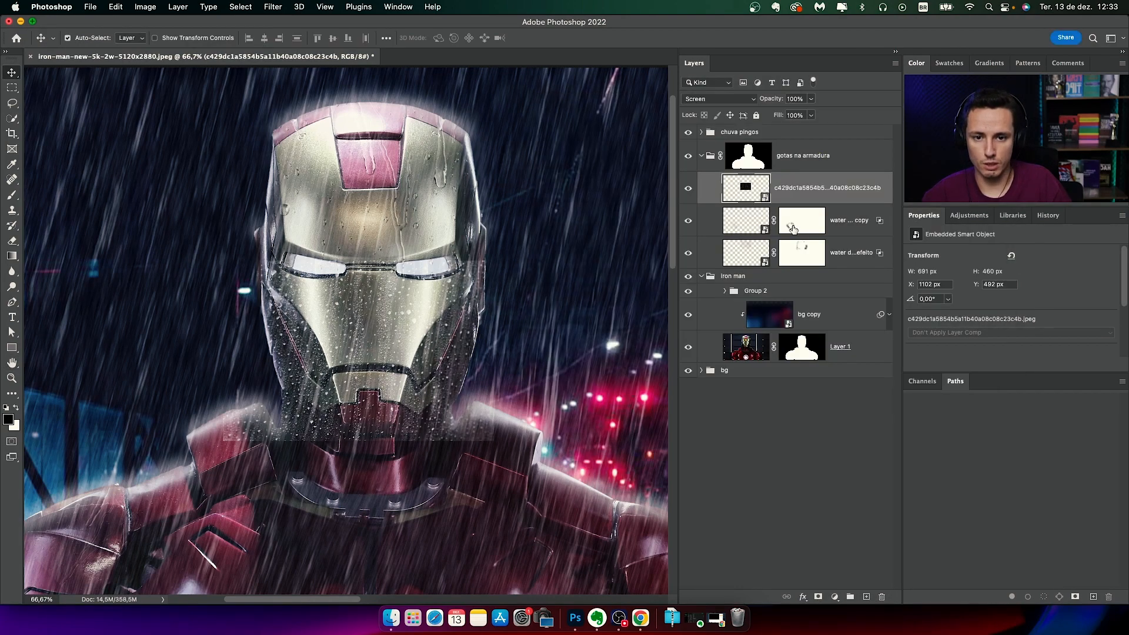
Fade the droplet texture out of the armor's dark areas by splitting the underlying layer's black limit in Blend If.
right_click(817, 192)
left_click(836, 197)
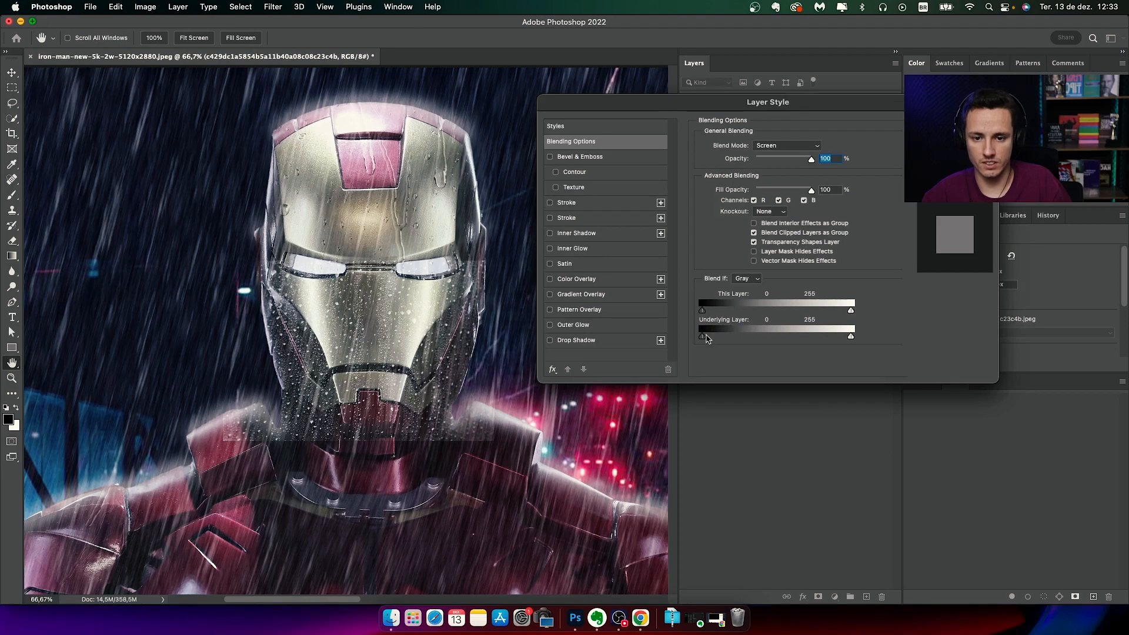
left_click_drag(704, 337, 763, 334)
key("Return")
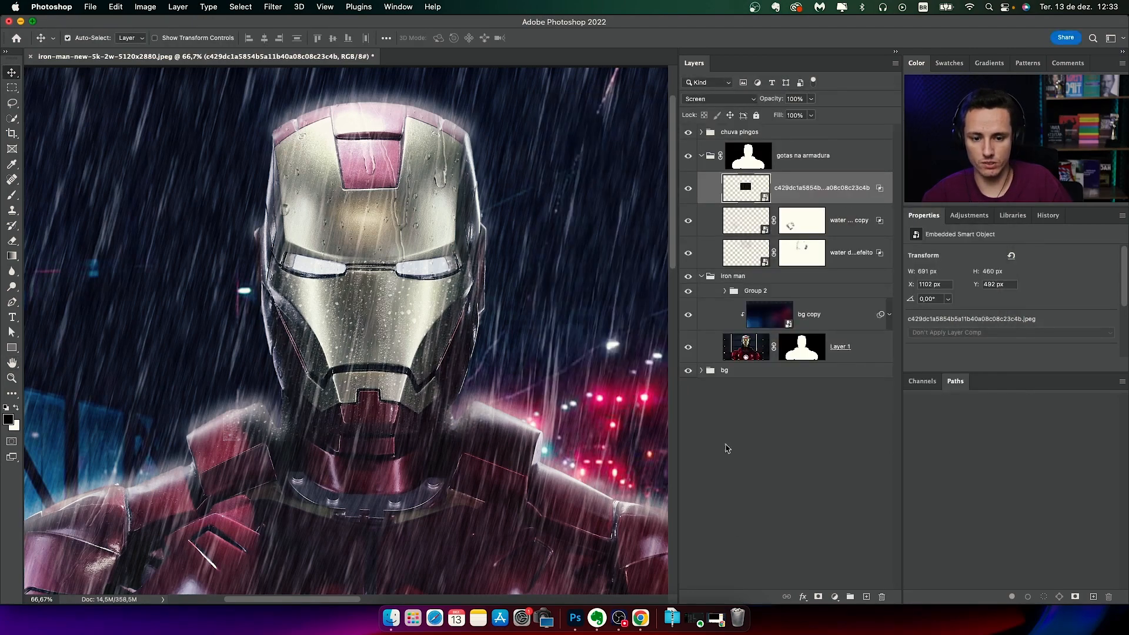
Add a layer mask to the droplet texture and fade its borders around the lower helmet with black 30% radial gradients.
left_click(817, 597)
key("g")
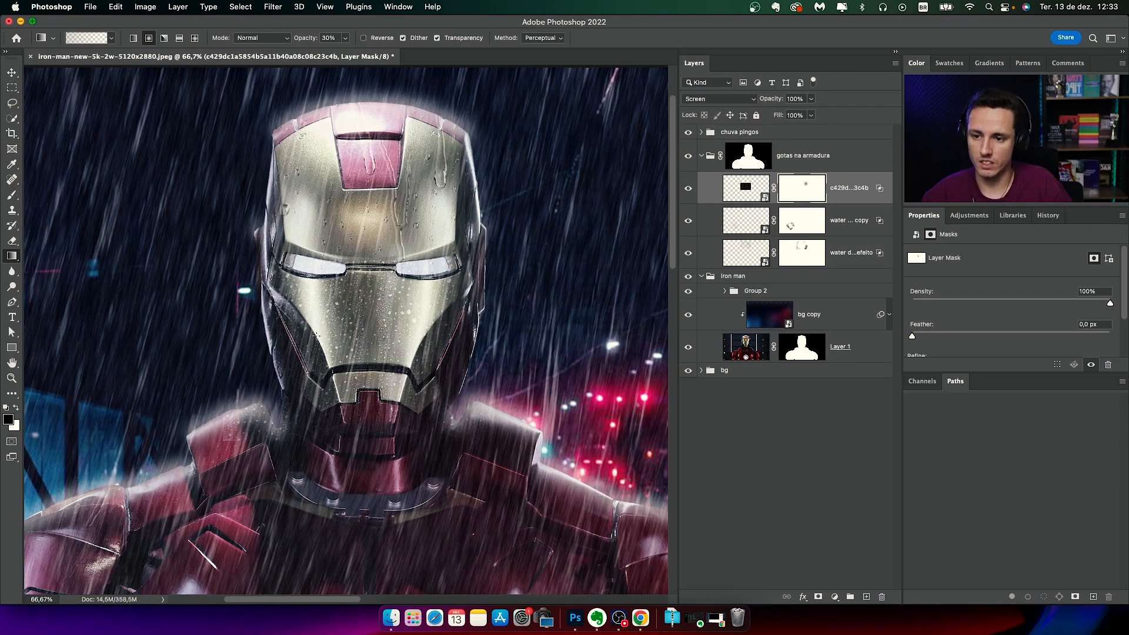
key("v")
Duplicate the droplet texture, scale the copy to 88.53% and position it over the shoulder on the image's right.
mouse_move(316, 335)
left_mouse_down()
mouse_move(425, 366)
mouse_move(513, 250)
left_mouse_up()
key("super+j")
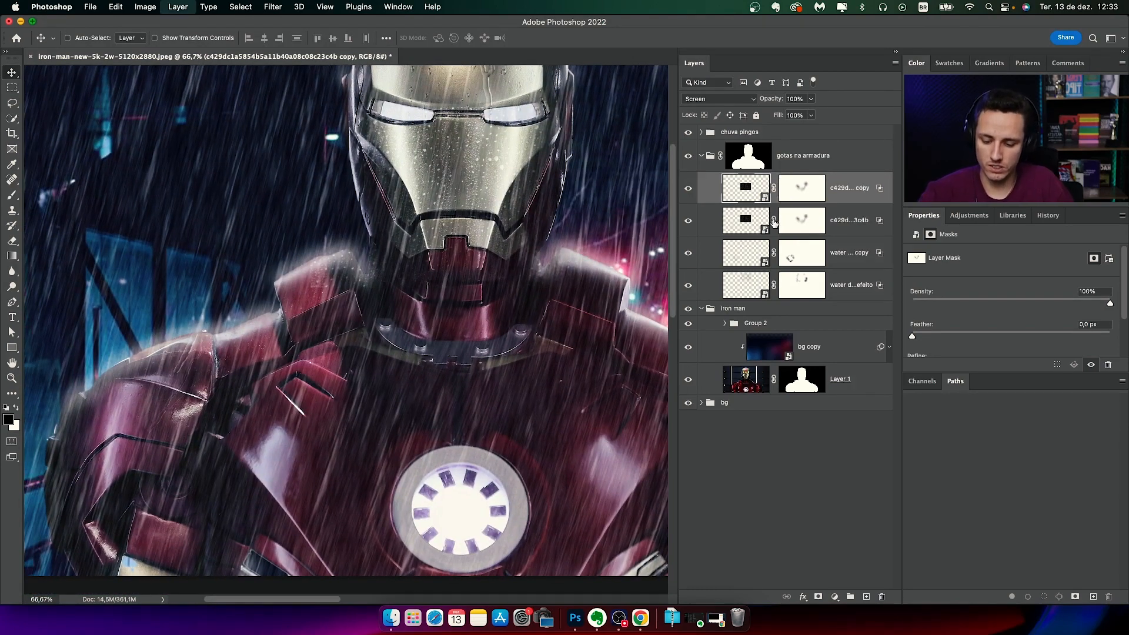
key("super+t")
left_click_drag(487, 184, 372, 469)
left_click_drag(406, 485, 501, 421)
left_click_drag(508, 398, 534, 370)
left_click_drag(615, 452, 584, 431)
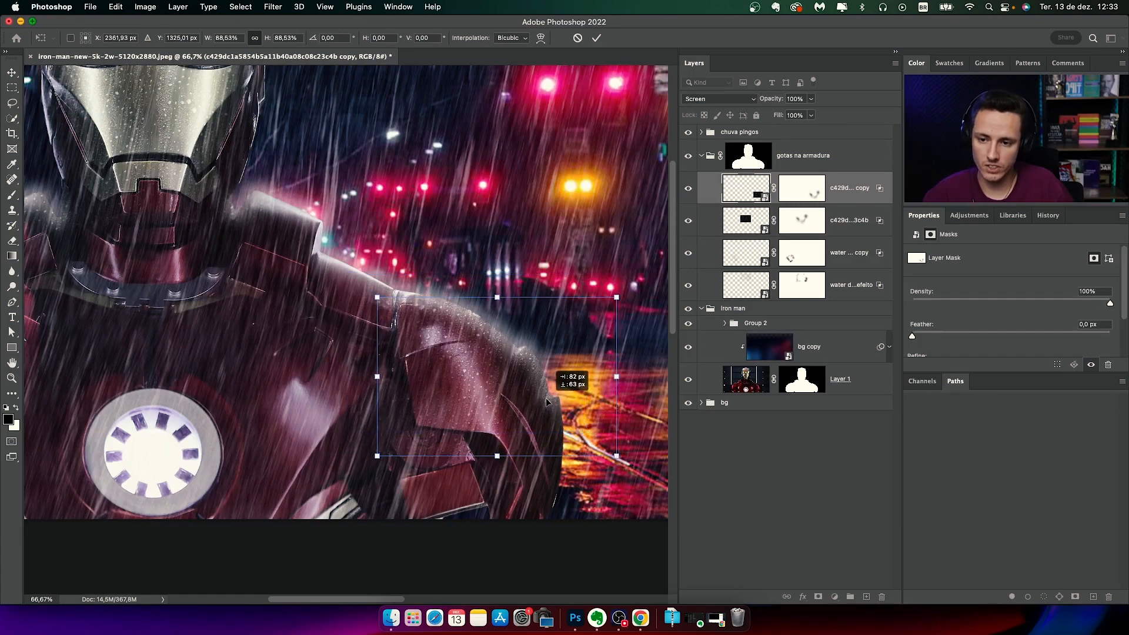
key("Return")
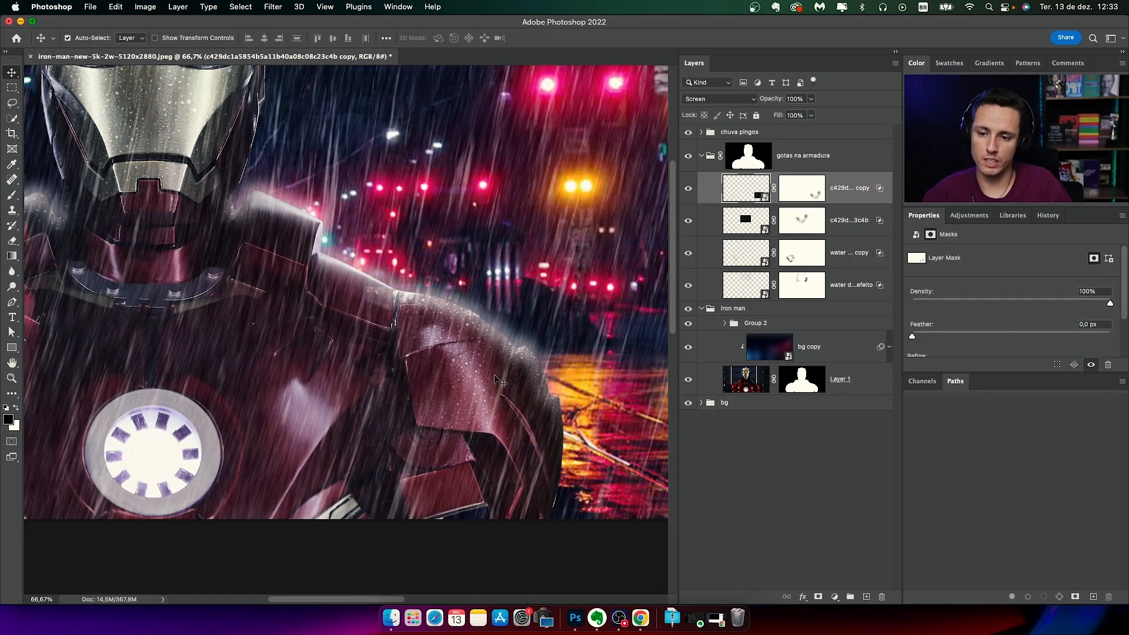
Copy the shoulder's water drop layer to the top of the group, resize it to about 450 by 358 px at 15.52° and place it on the opposite shoulder.
left_click_drag(297, 376, 359, 365)
left_click_drag(849, 249, 849, 181)
key("super+t")
left_click_drag(179, 288, 406, 311)
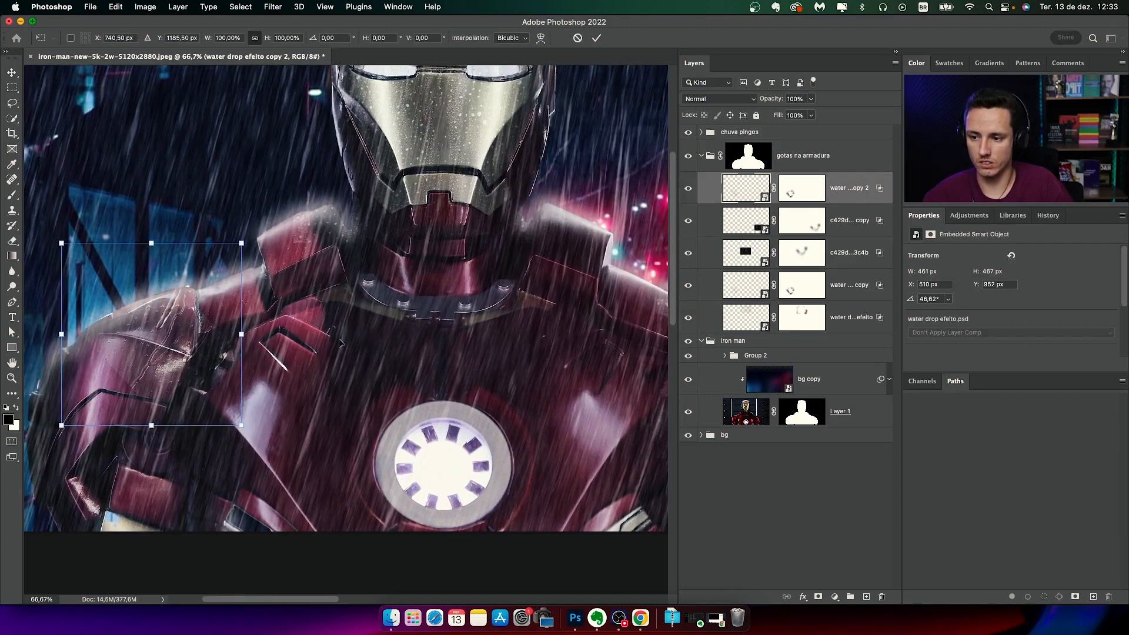
left_click_drag(151, 334, 517, 365)
left_click_drag(608, 330, 571, 264)
left_click_drag(467, 377, 497, 363)
key("Return")
Soften the new shoulder water drops with black 30% radial gradients on their mask and check the whole composition.
left_click(801, 188)
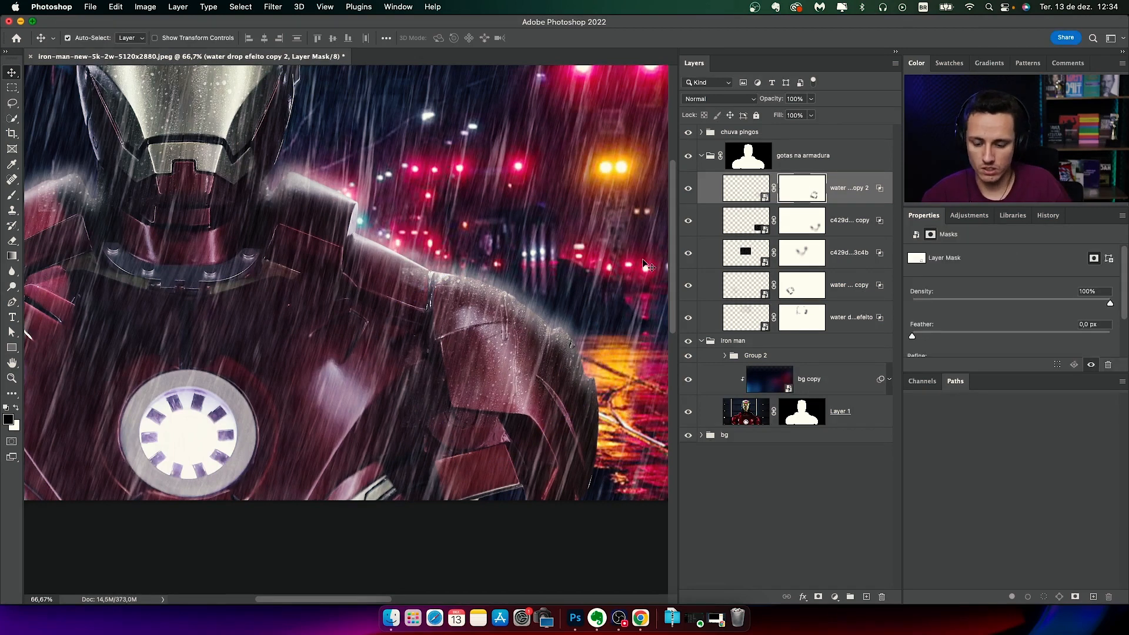
key("g")
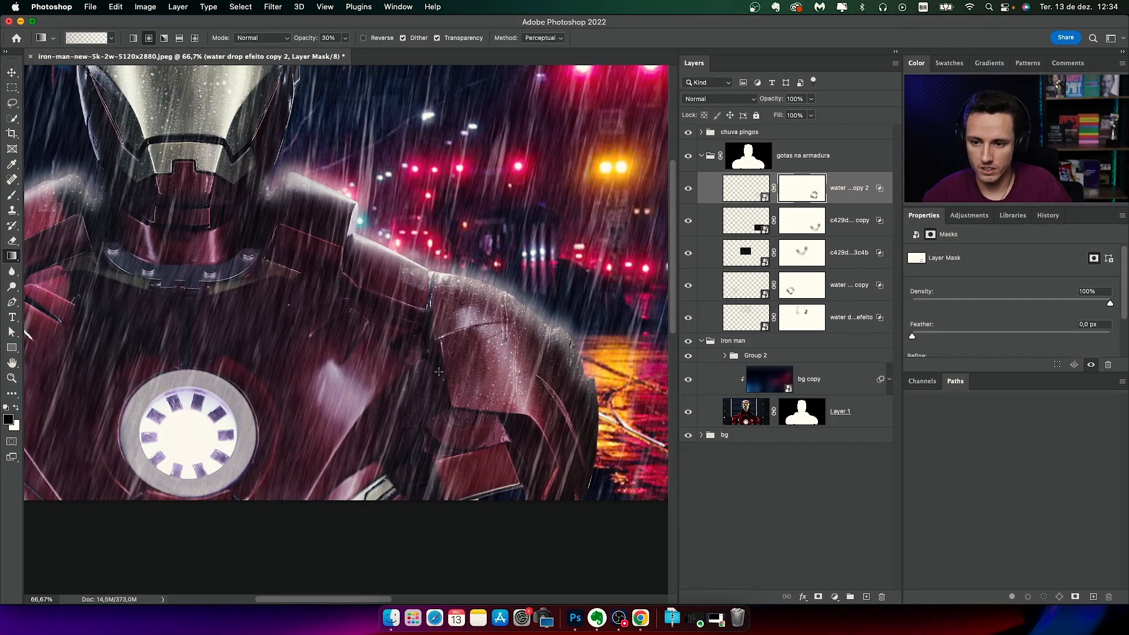
key("super+0")
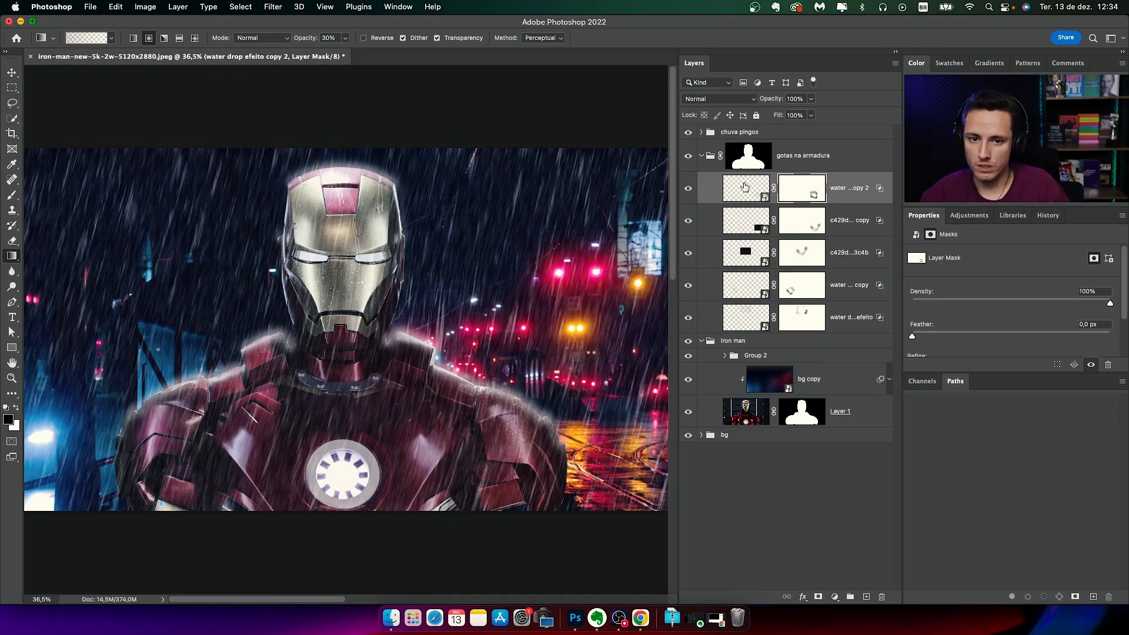
Collapse the "gotas na armadura" group, undo the accidental move of the rain layer and lock the "chuva pingos" group.
left_click(701, 156)
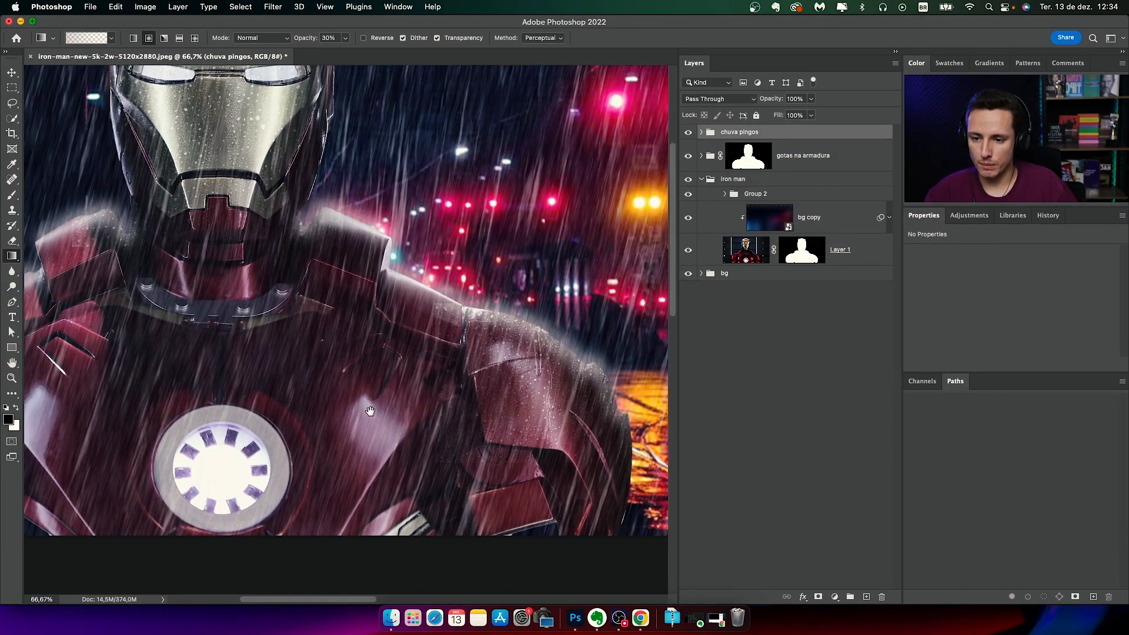
left_click_drag(511, 417, 447, 180)
key("super+plus")
key("super+plus")
key("v")
left_click_drag(580, 239, 414, 262)
key("super+z")
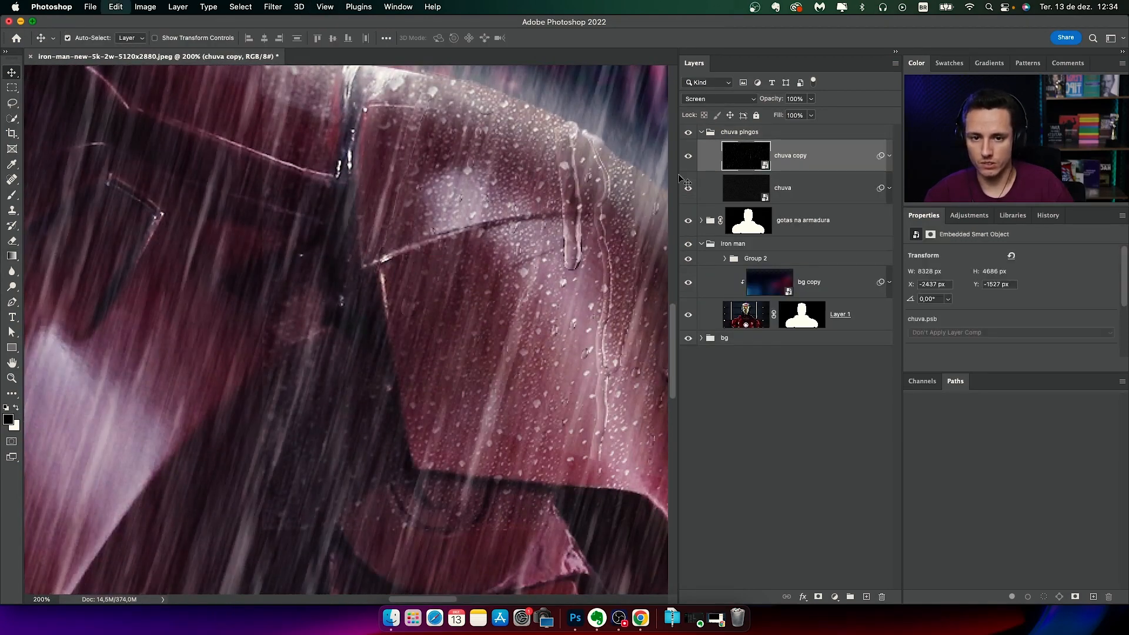
left_click(701, 131)
left_click(756, 115)
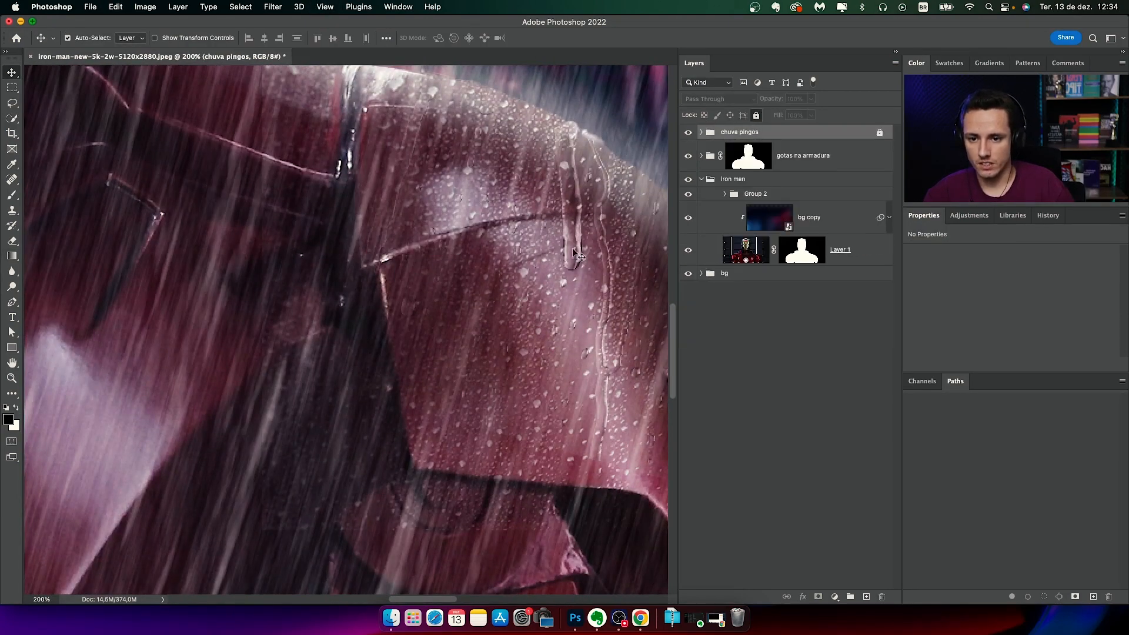
Try shifting the topmost water drop copy lower on the shoulder plate, and undo the move.
left_click_drag(579, 254, 370, 311)
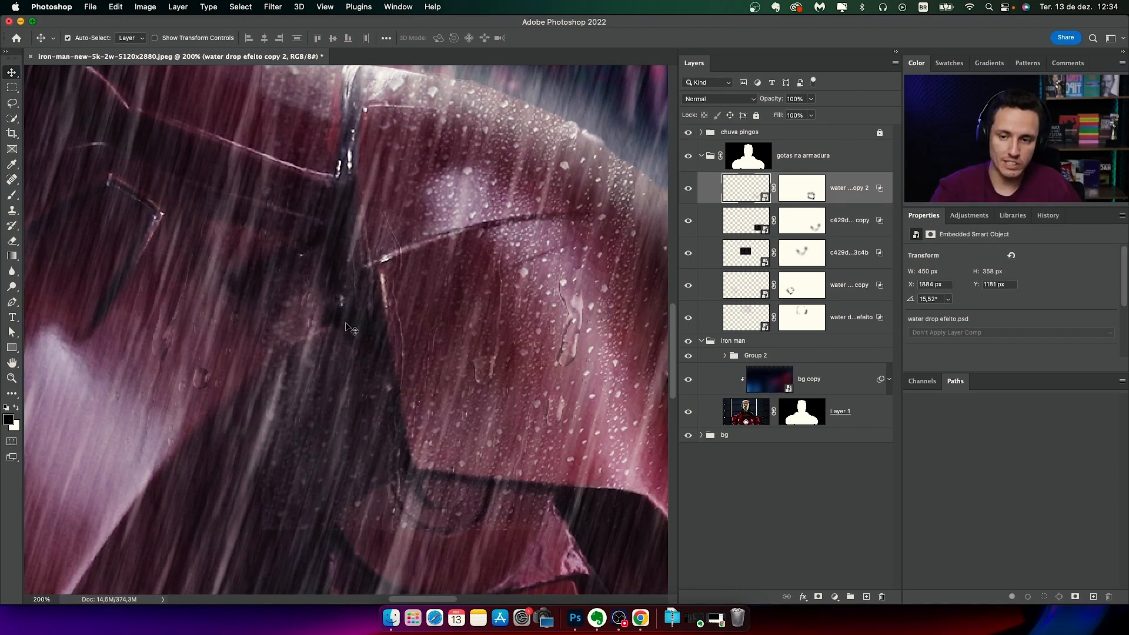
key("super+z")
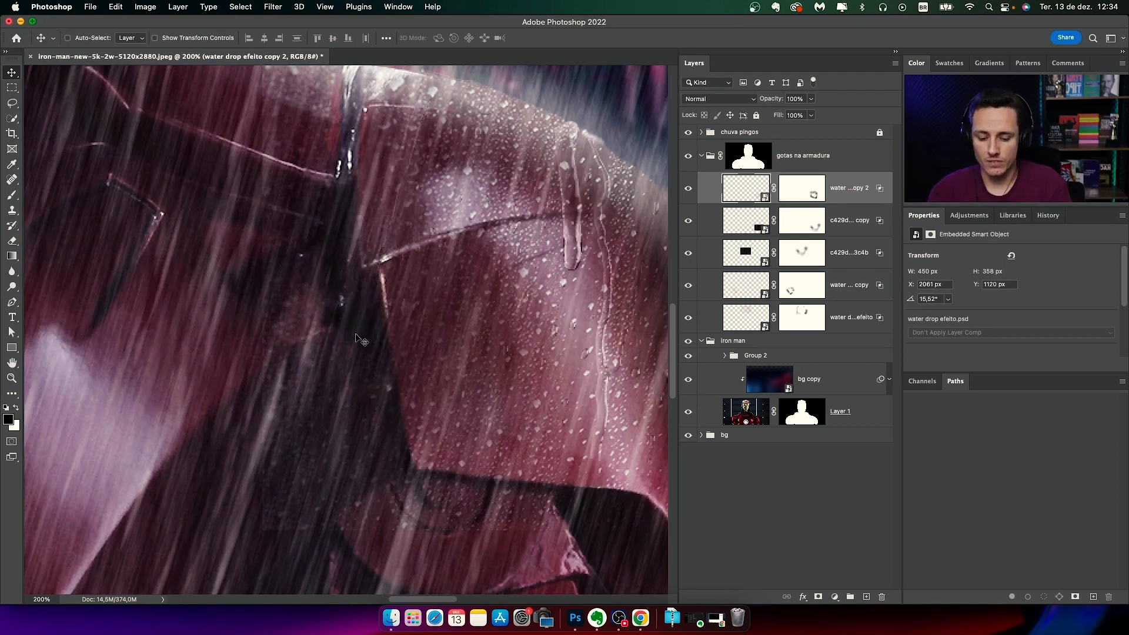
Collapse the "gotas na armadura" group, stamp all visible layers into a new layer above "chuva pingos" and convert it to a smart object.
key("super+0")
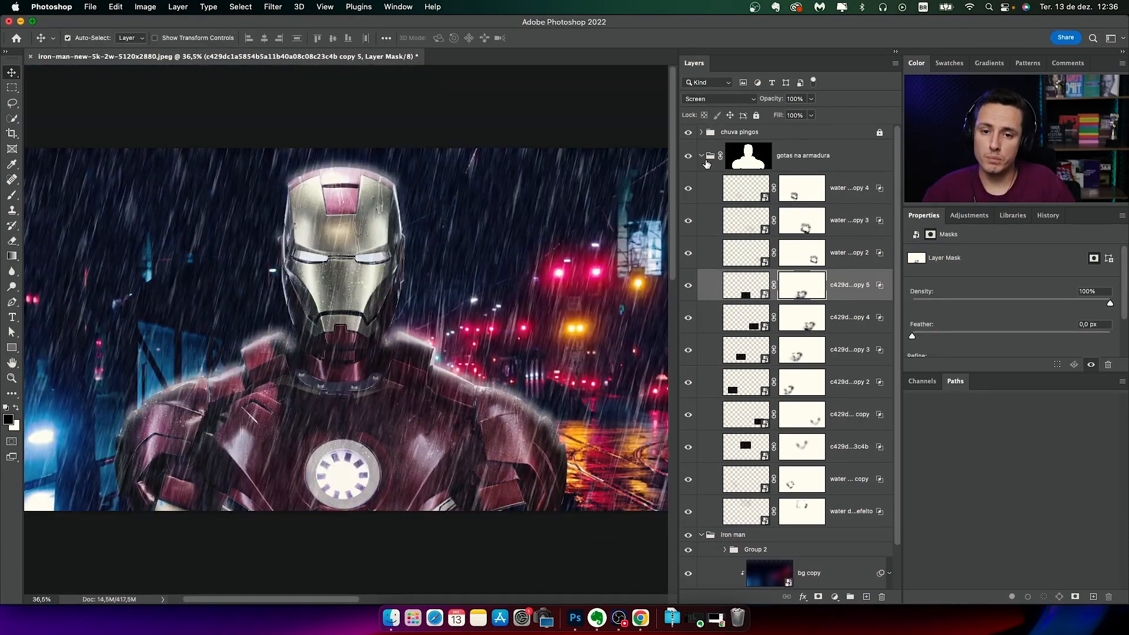
left_click(702, 157)
left_click(774, 135)
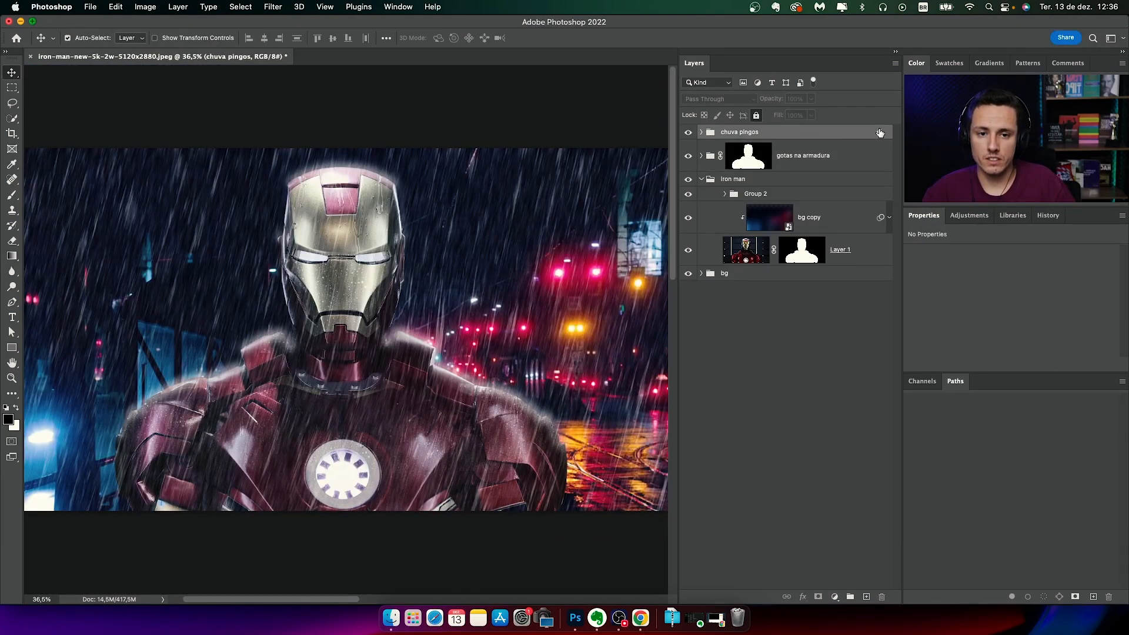
key("super+alt+shift+e")
right_click(763, 138)
left_click(792, 330)
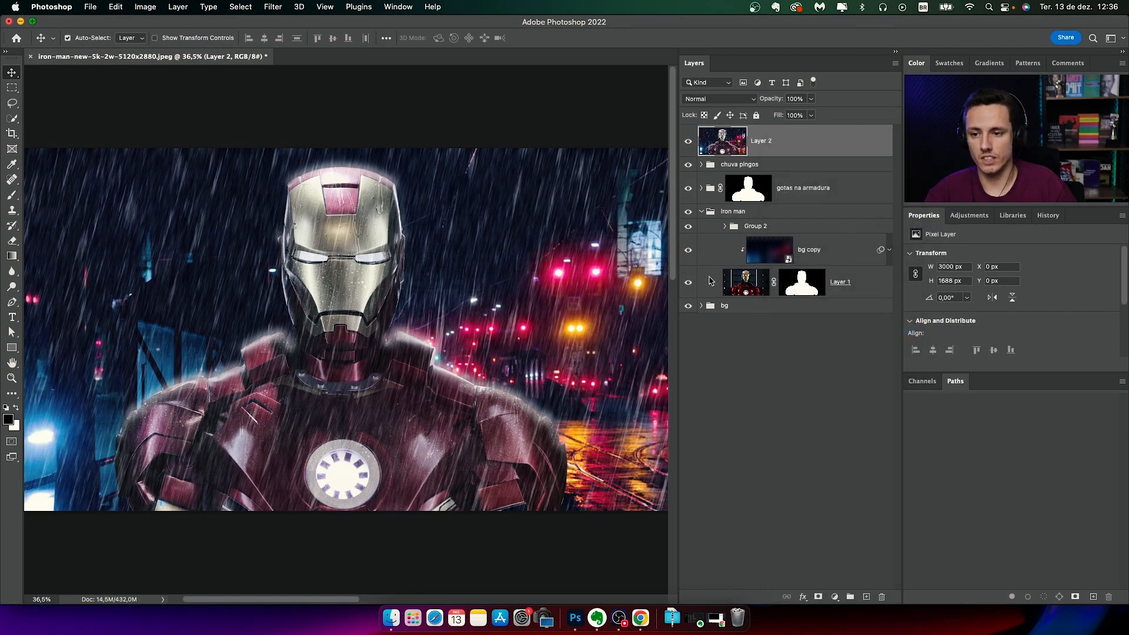
Start a Camera Raw Filter on the merged smart object and raise its detail sharpening to about 39.
left_click(272, 7)
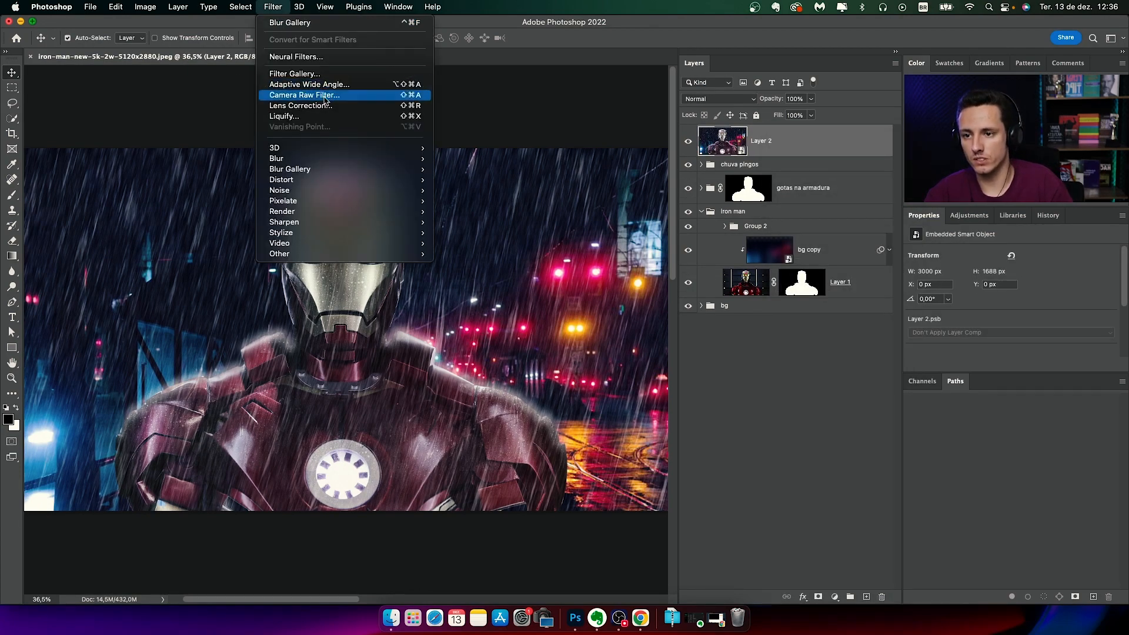
left_click(305, 95)
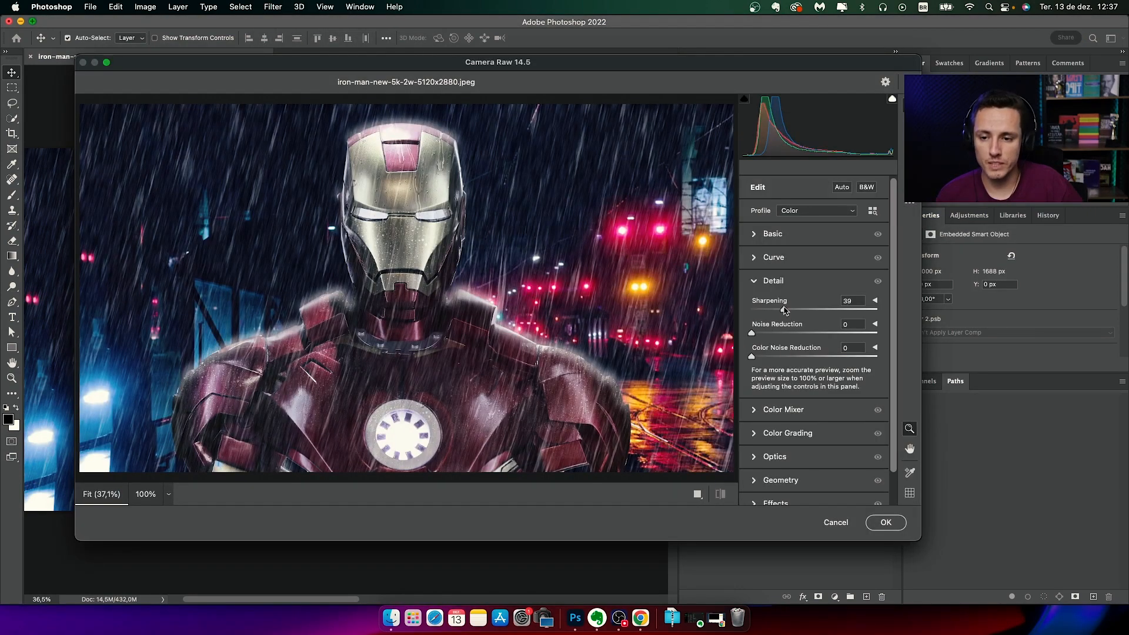
left_click_drag(785, 311, 783, 310)
Set the Camera Raw texture to +41, clarity to +22 and dehaze to -19, check the shoulder detail and apply the filter.
left_click(757, 233)
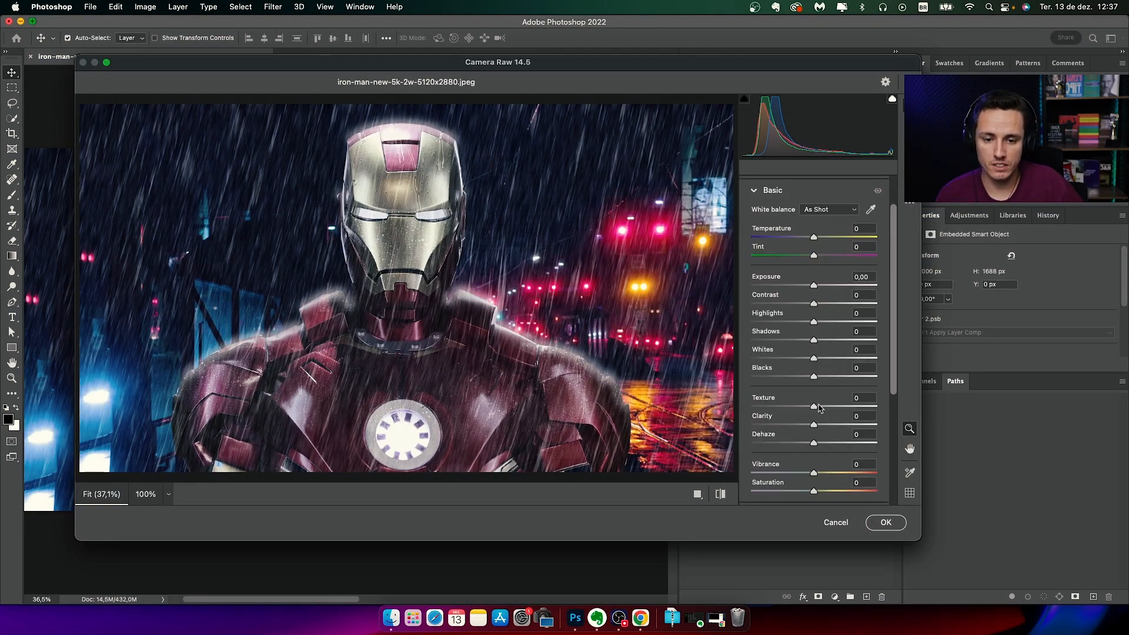
left_click_drag(820, 408, 805, 451)
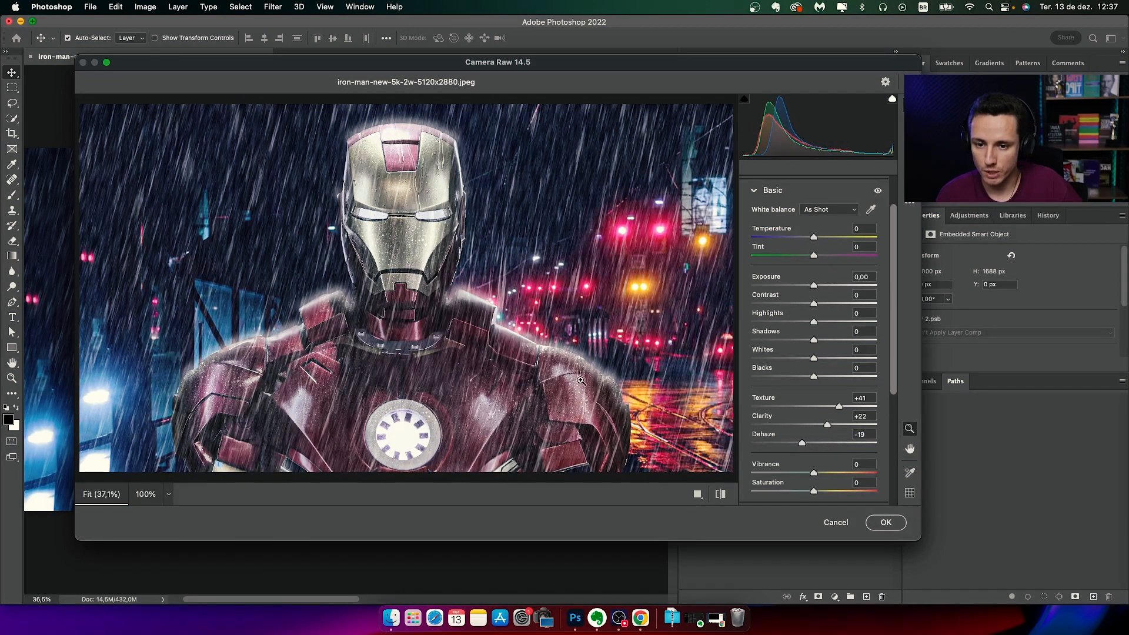
scroll(579, 347, "up", 5)
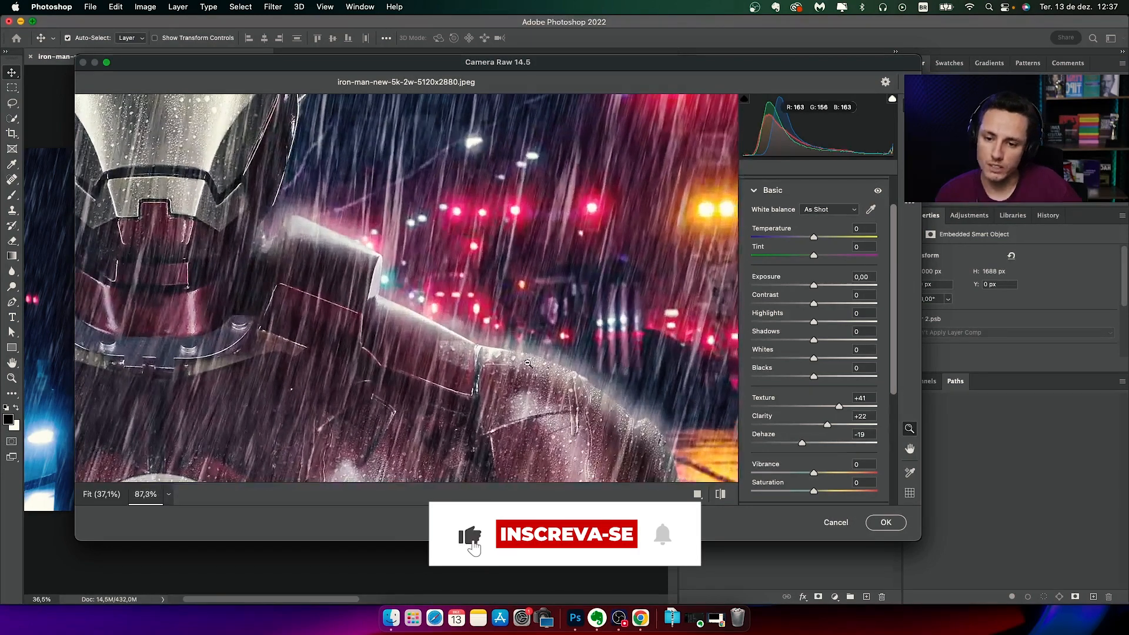
scroll(535, 360, "down", 5)
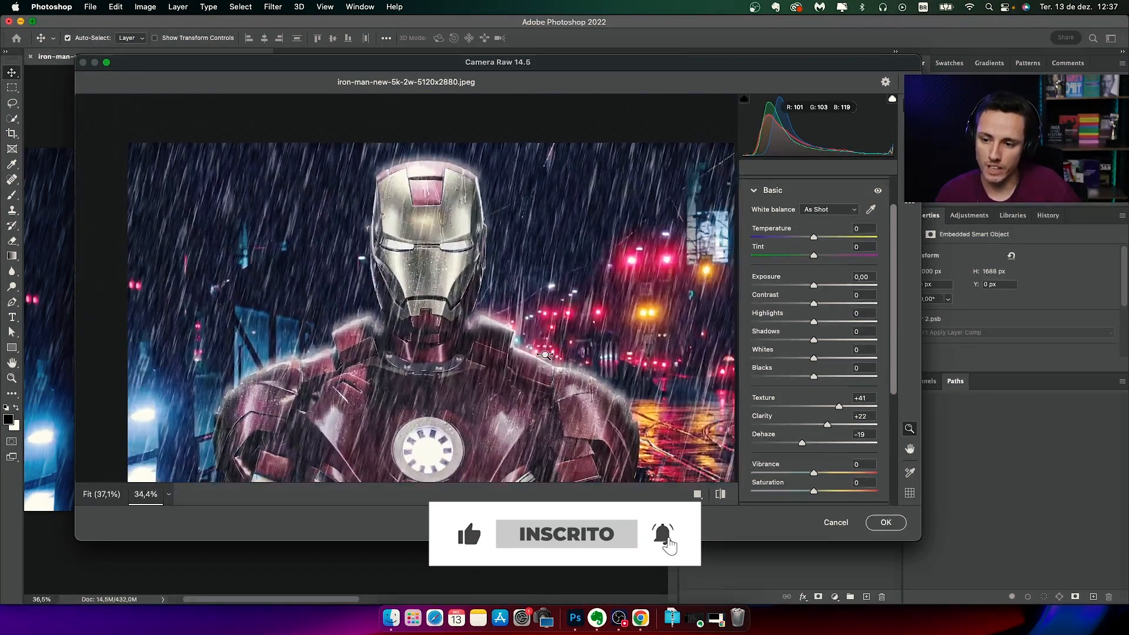
left_click(885, 522)
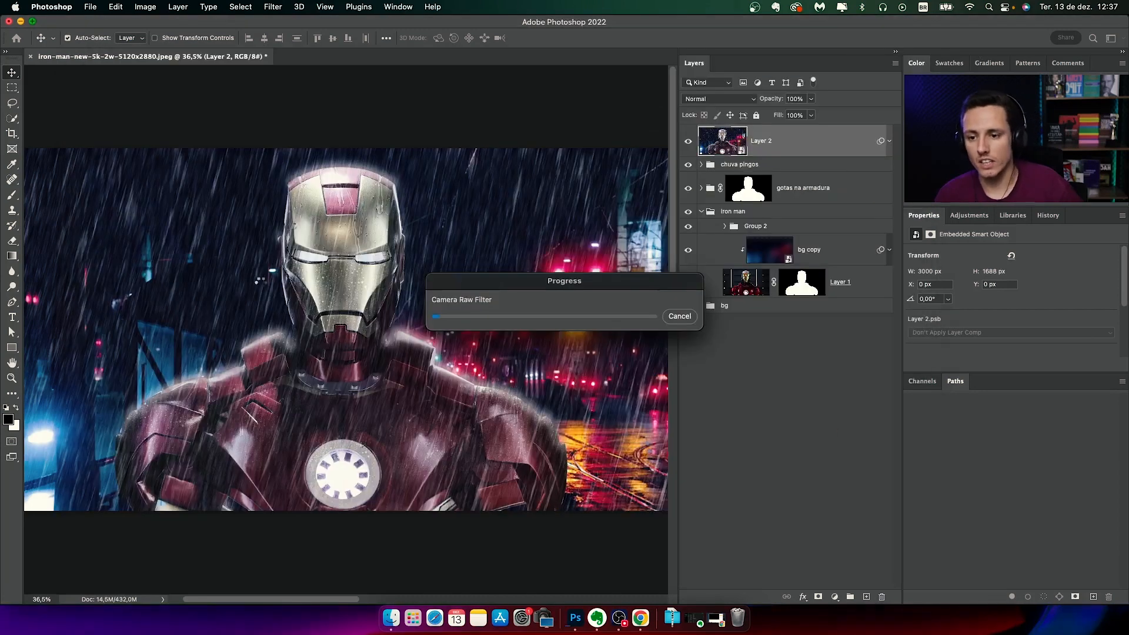